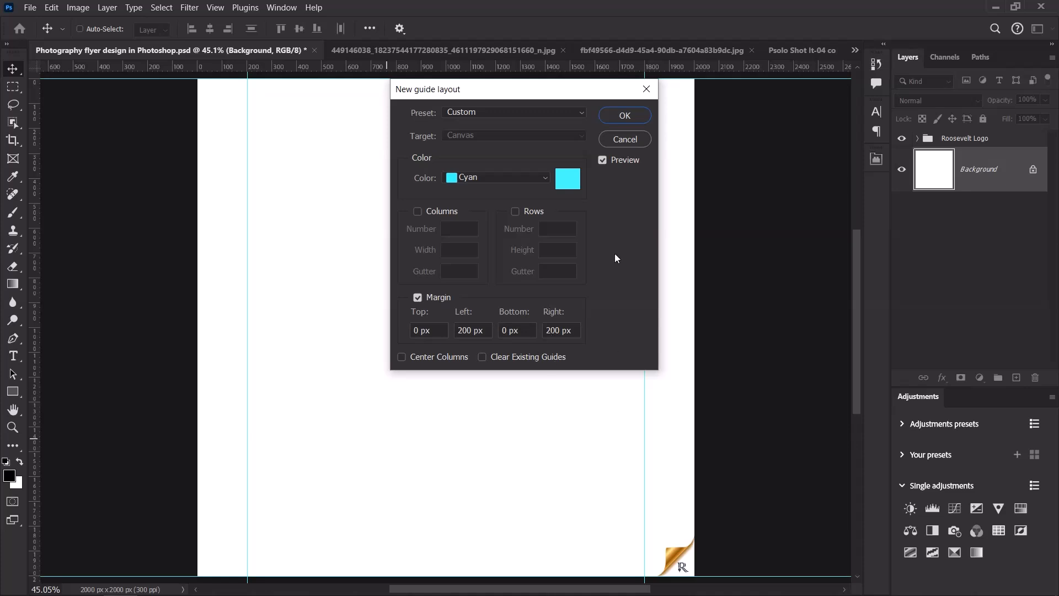
Confirm the new guide layout with cyan 200 px left and right margins.
click(623, 117)
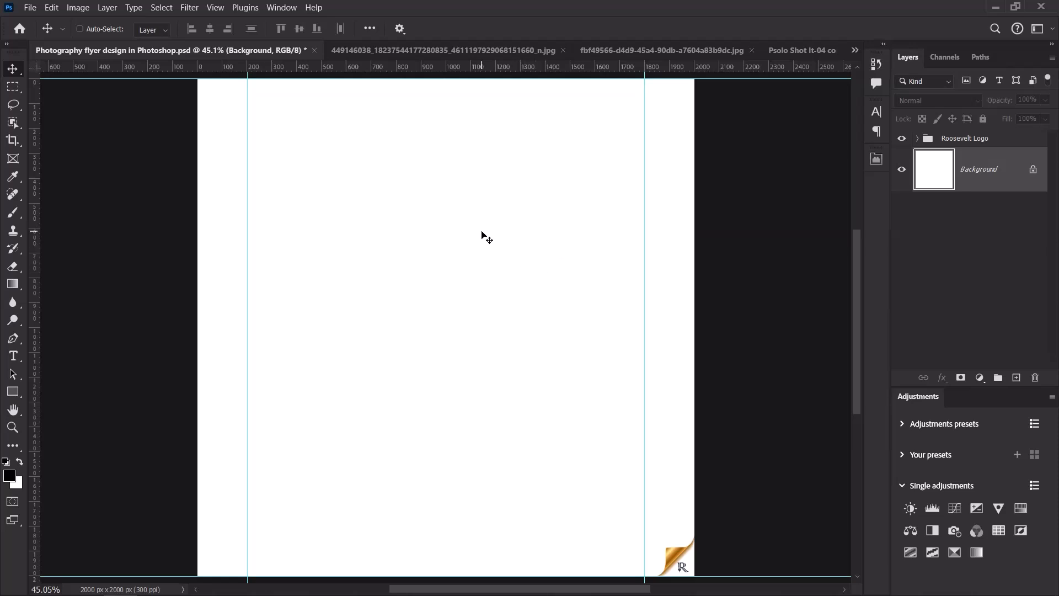
Copy the blue-dress model photo and paste it into the flyer document.
click(466, 52)
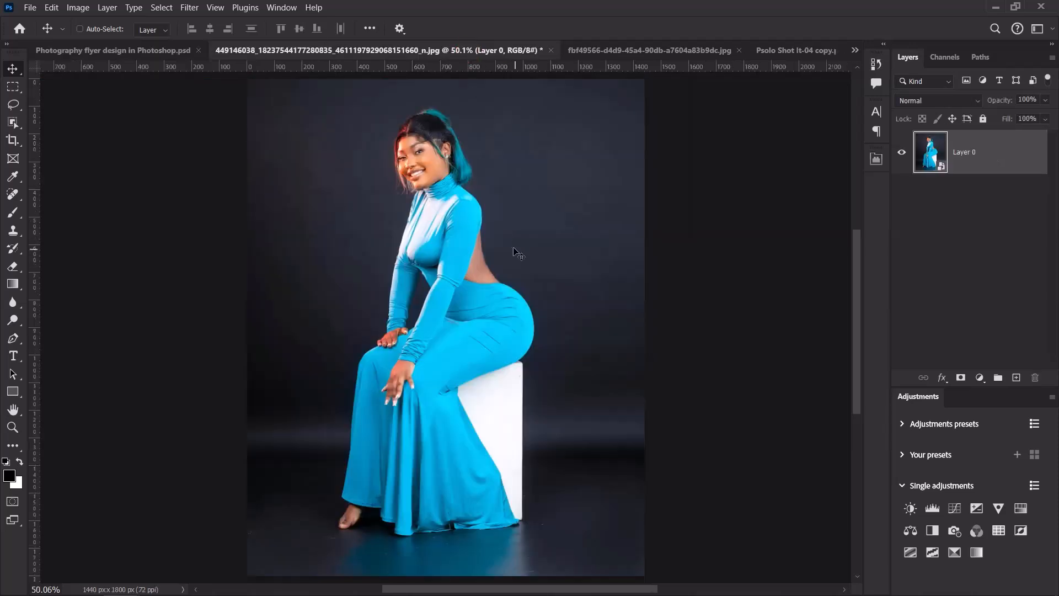
key(ctrl)
click(135, 51)
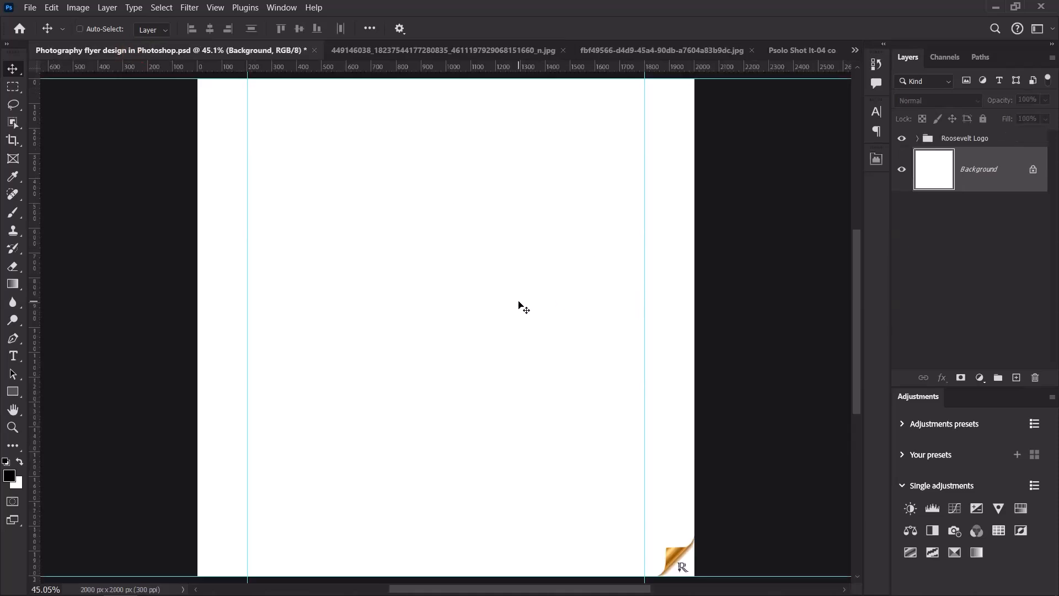
key(ctrl+v)
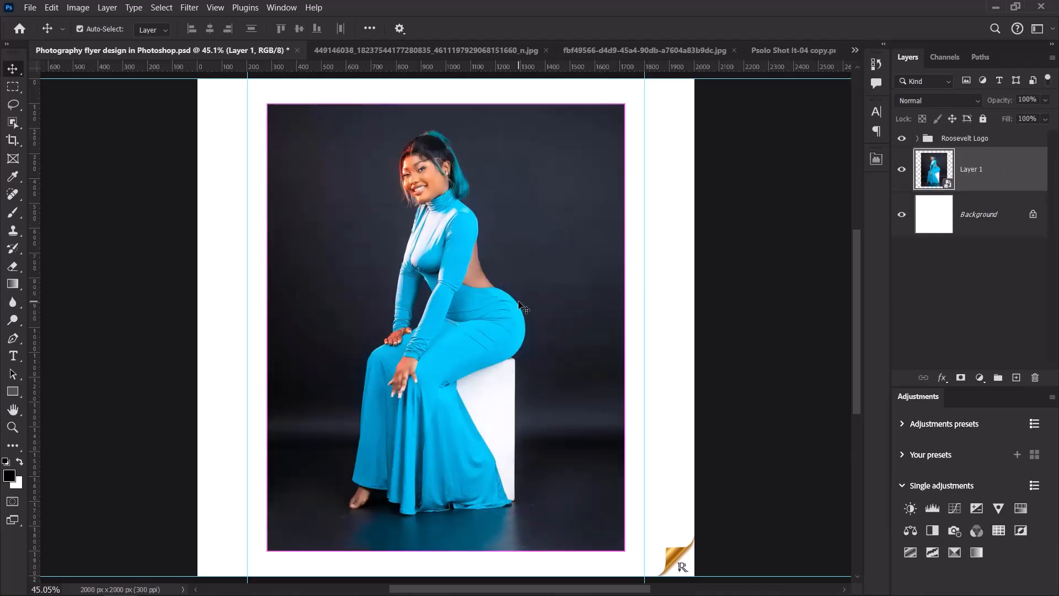
Scale the pasted photo to full canvas height and shift it toward the right.
key(ctrl+t)
drag(625, 328, 653, 326)
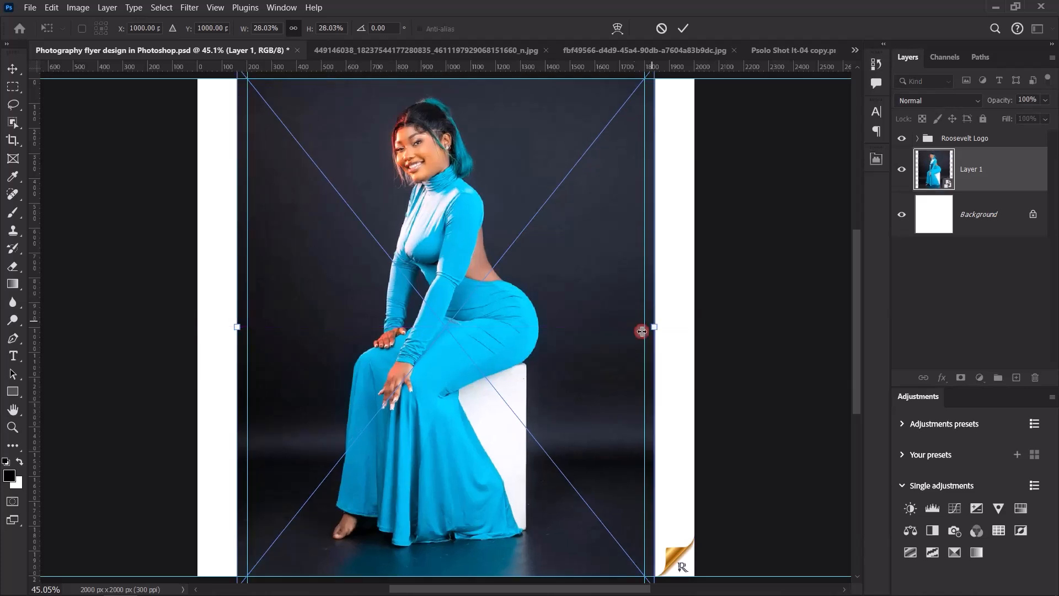
scroll(546, 189, down, 2)
drag(483, 438, 493, 442)
click(683, 28)
scroll(566, 200, up, 1)
scroll(566, 200, up, 1)
drag(485, 325, 587, 326)
key(Right)
key(Right)
key(Right)
key(Right)
key(Right)
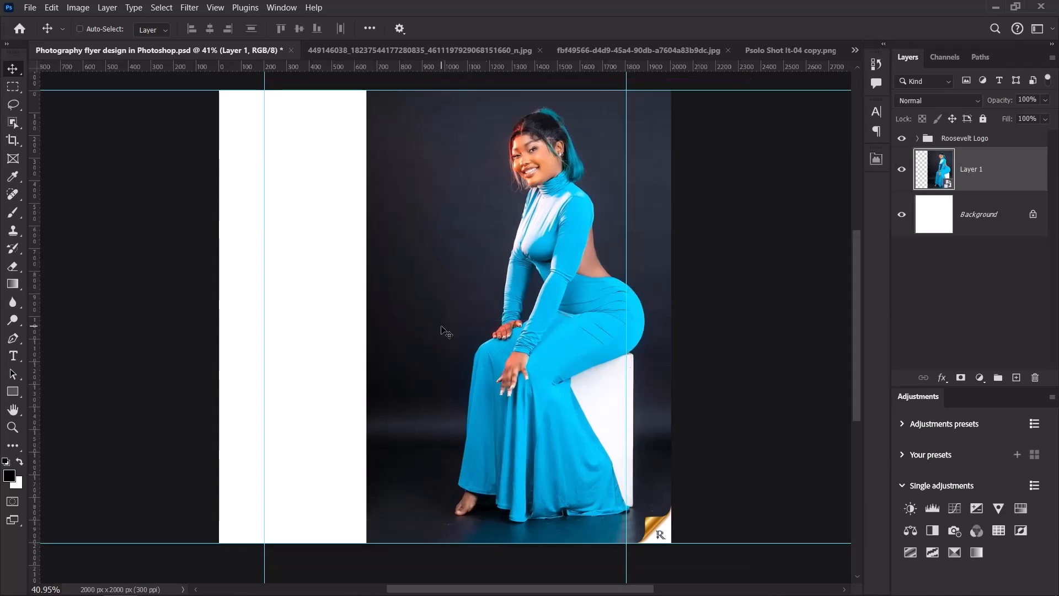
Copy a dark strip from the photo's left edge to its own layer and move it left.
click(13, 88)
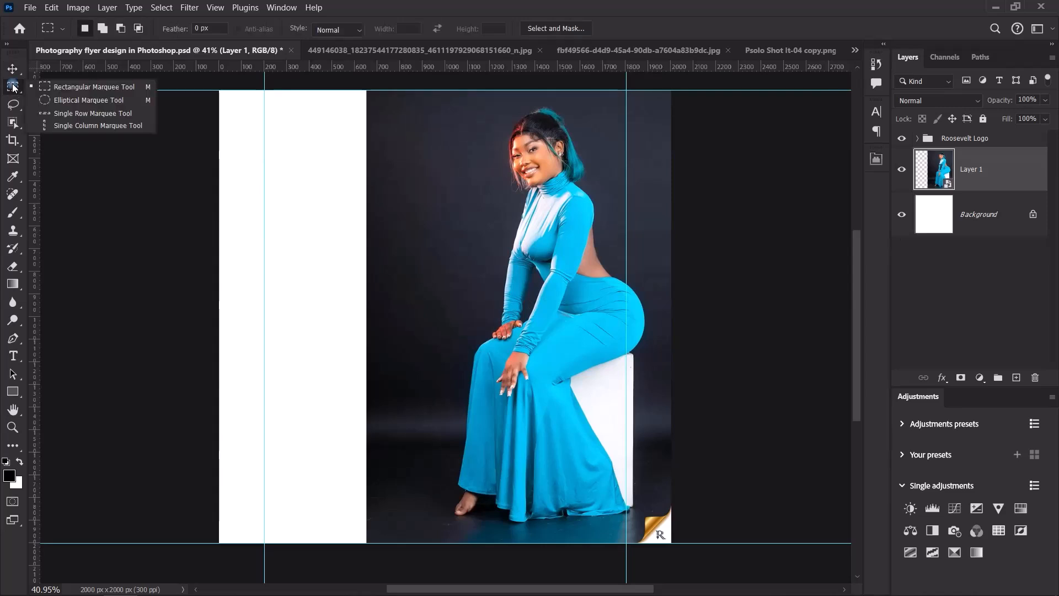
click(88, 87)
drag(347, 90, 452, 553)
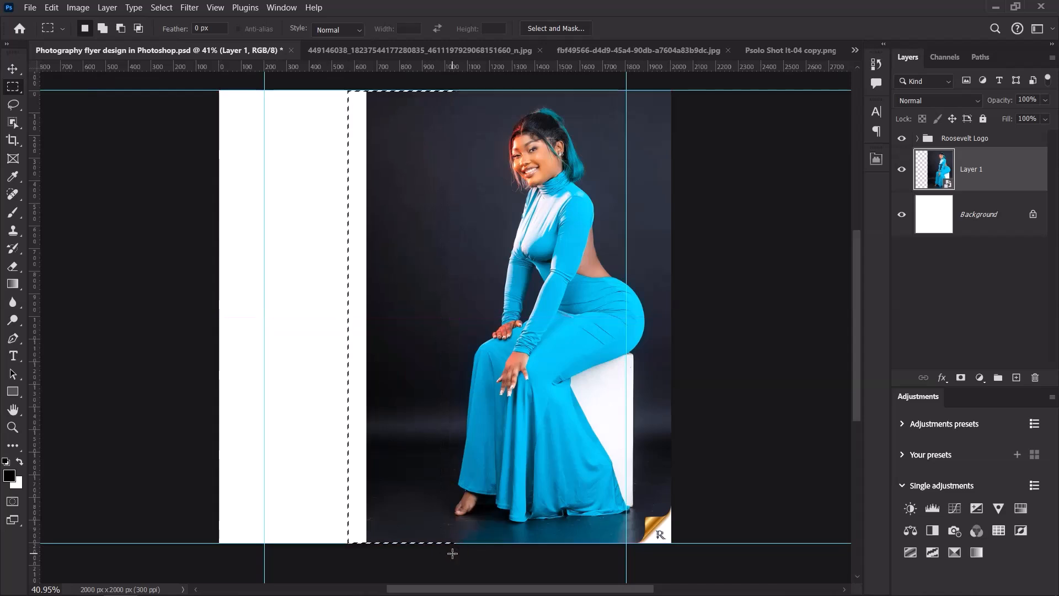
key(ctrl+j)
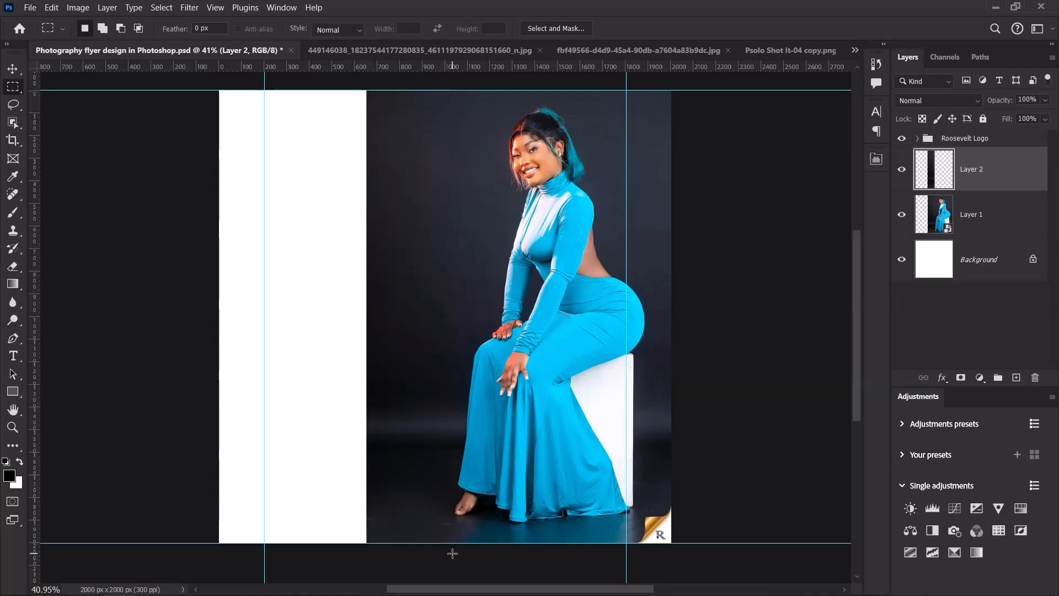
click(12, 69)
drag(453, 255, 320, 277)
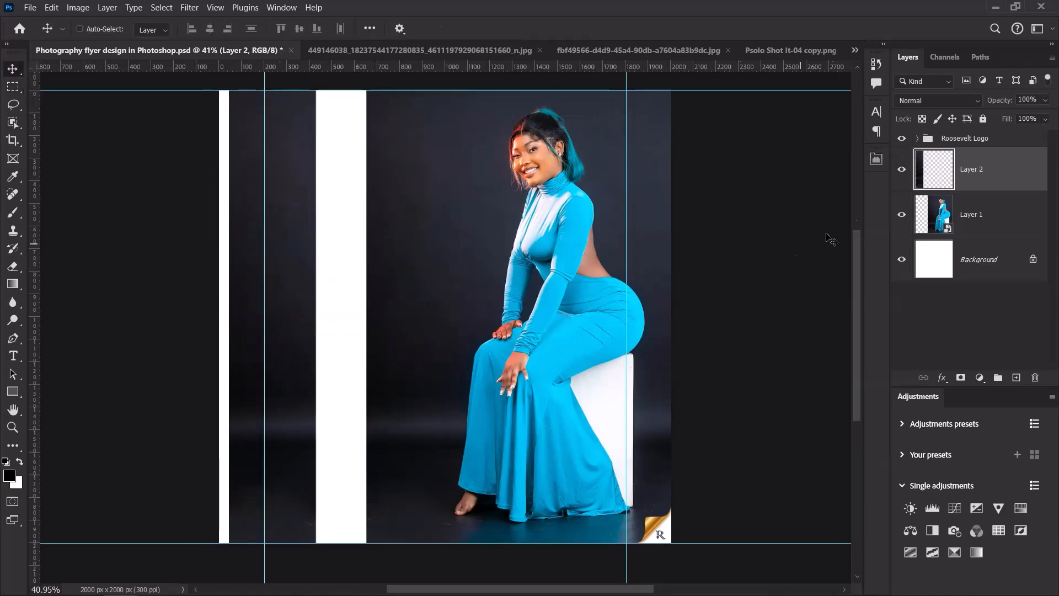
Convert the strip layer to a Smart Object and stretch it across the white gap.
right_click(1004, 166)
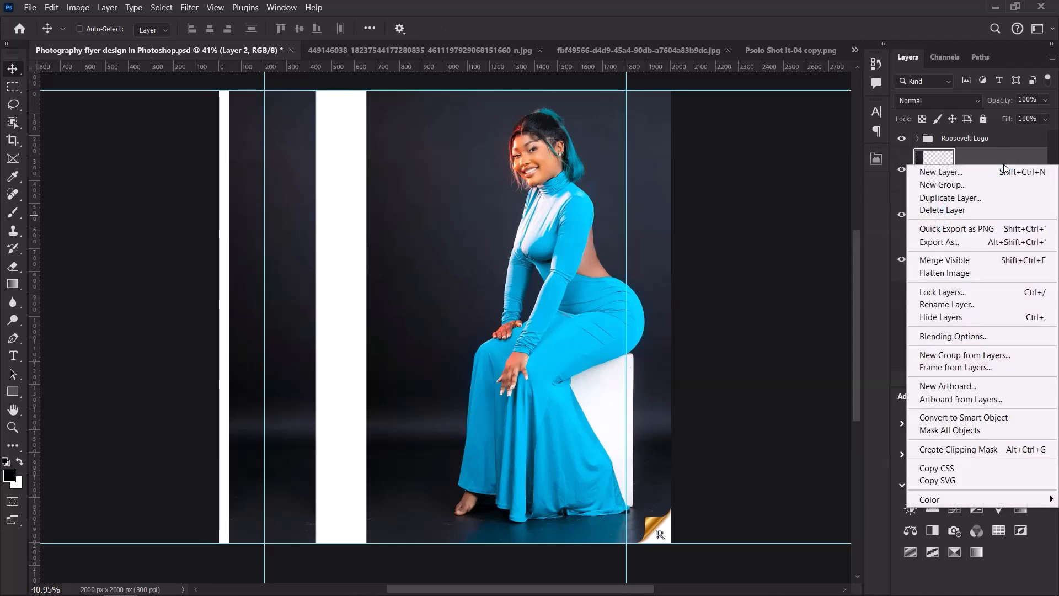
click(1010, 416)
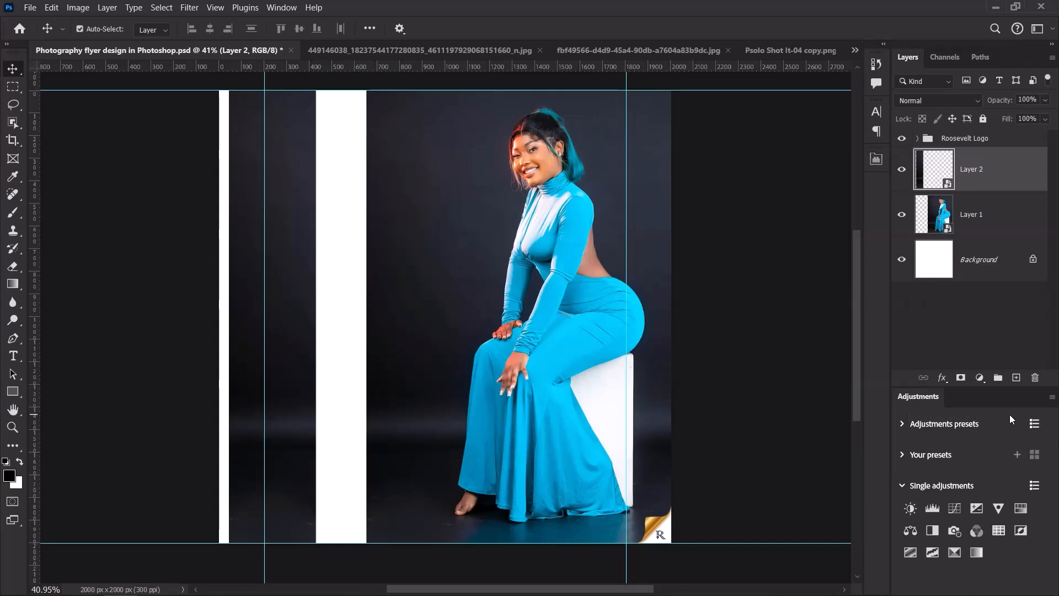
key(ctrl+t)
drag(229, 318, 193, 317)
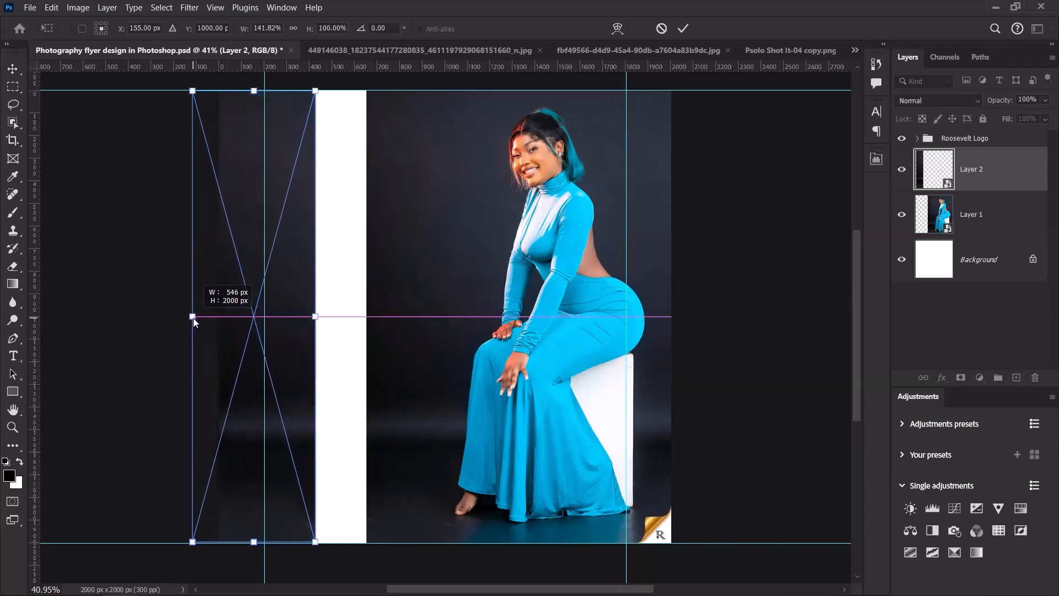
drag(315, 316, 456, 326)
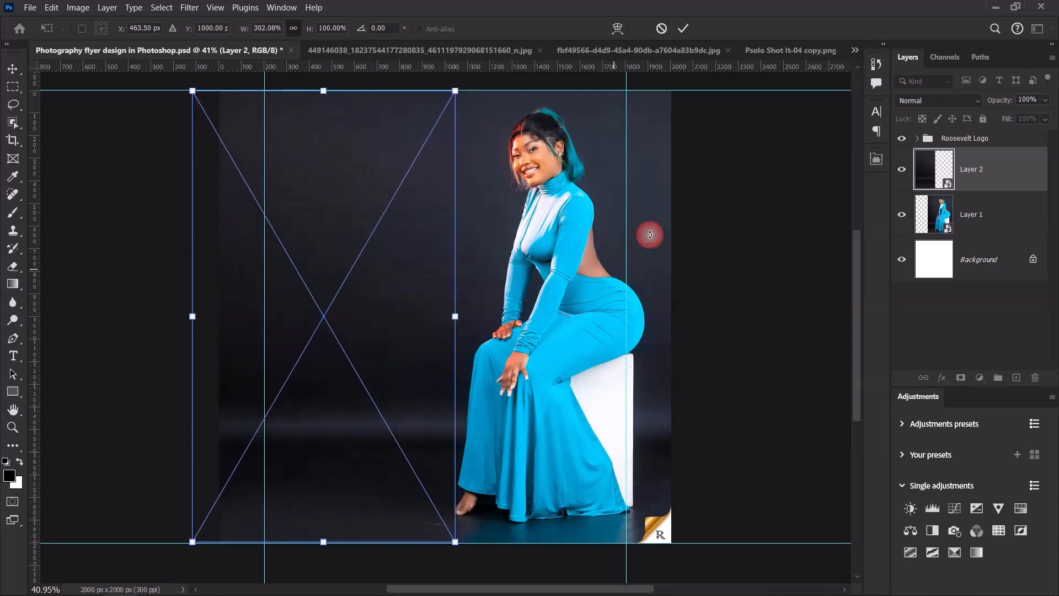
click(682, 28)
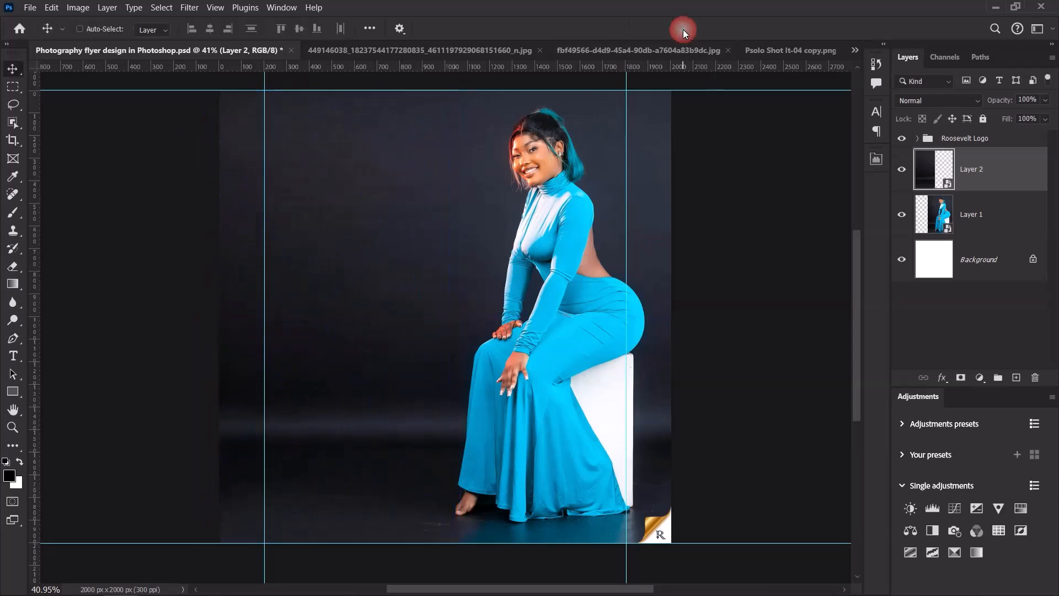
Blend Layer 2 into the photo with a black-to-white gradient on a new layer mask.
click(961, 377)
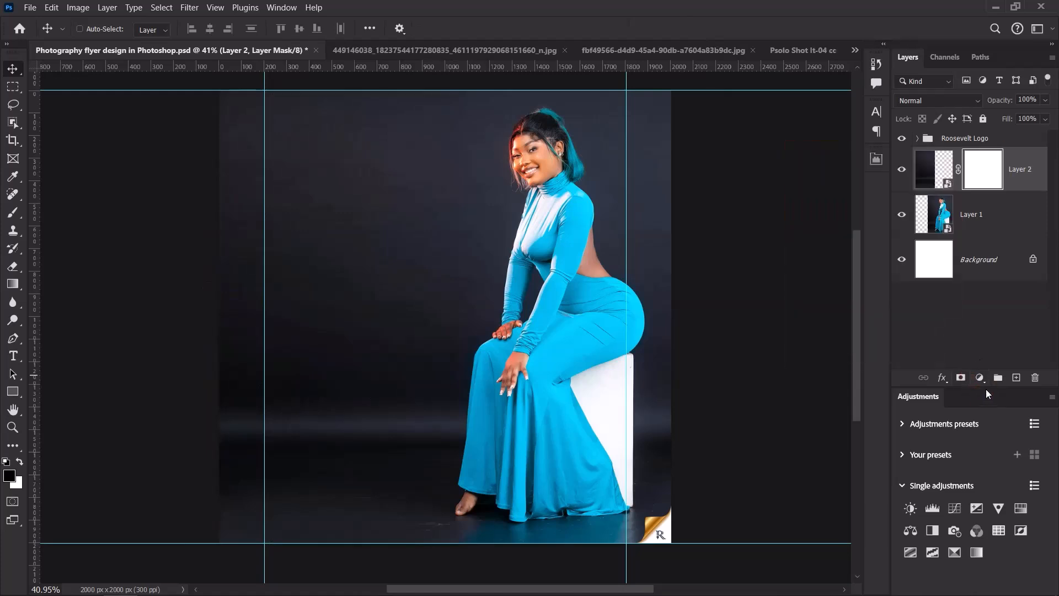
drag(985, 387, 985, 406)
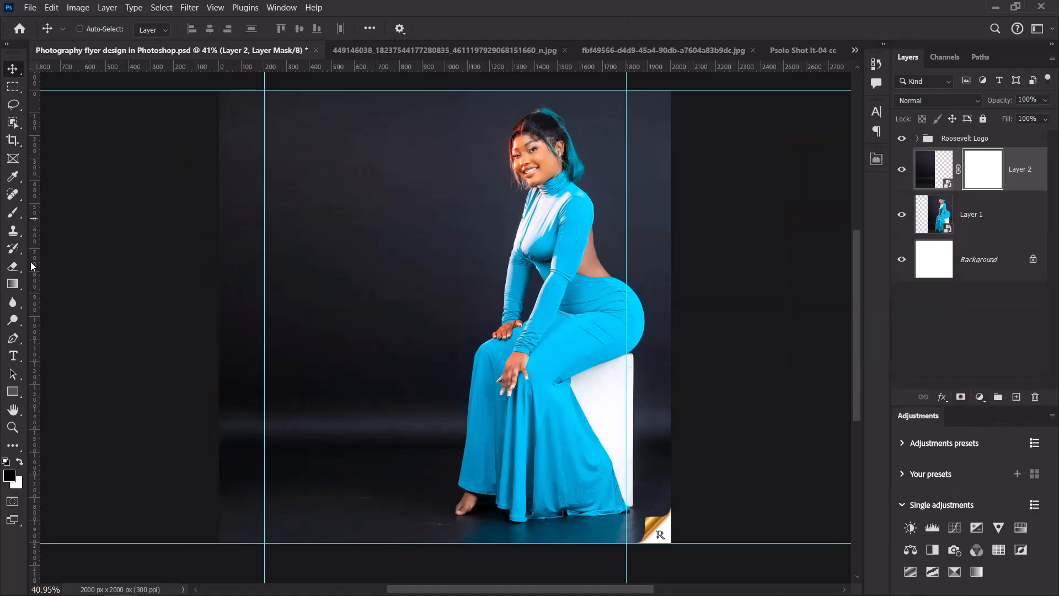
click(13, 284)
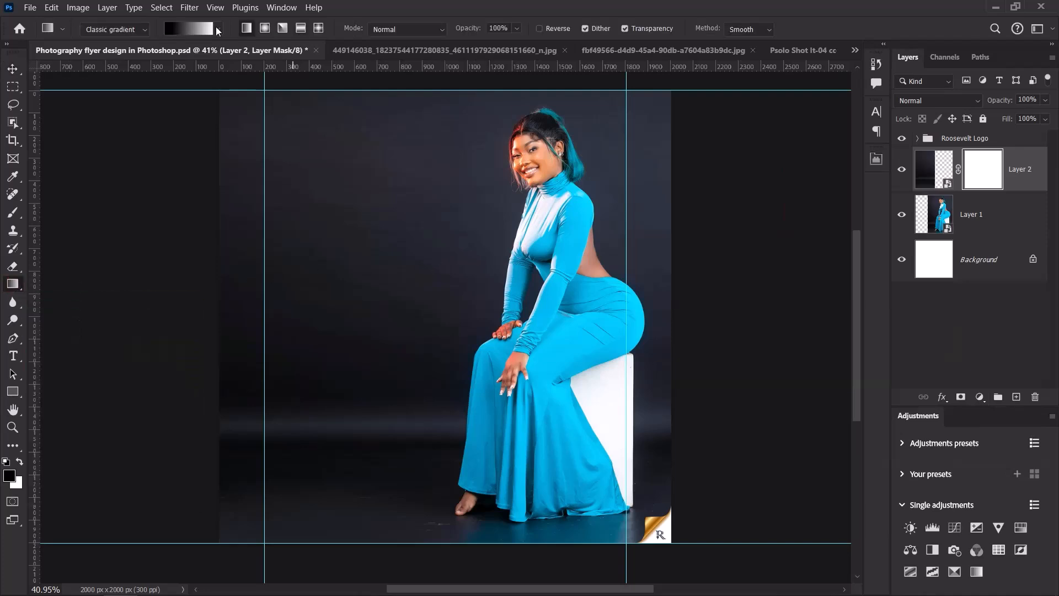
click(219, 29)
click(117, 55)
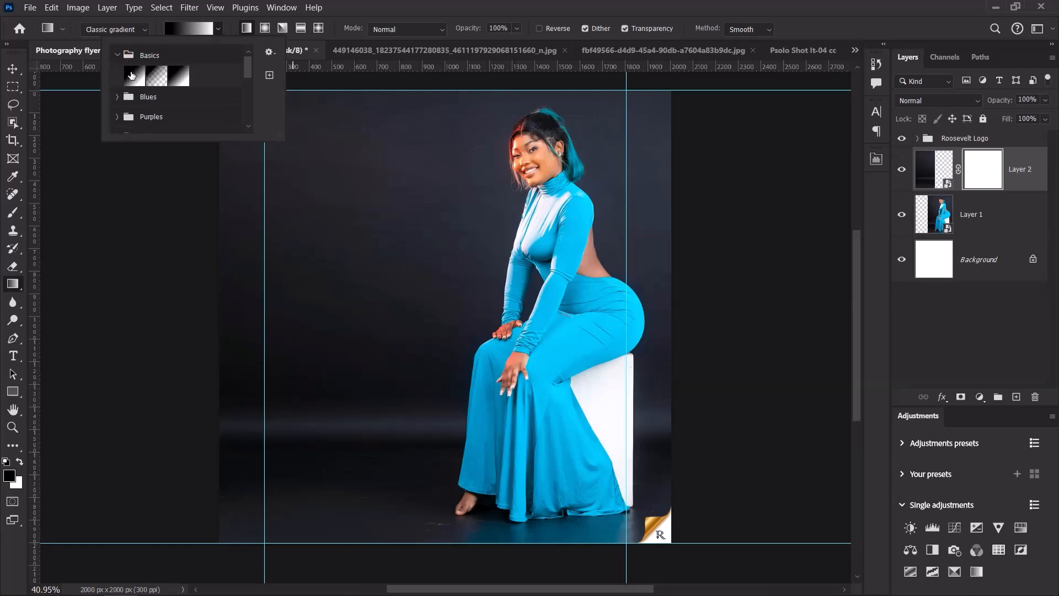
click(372, 6)
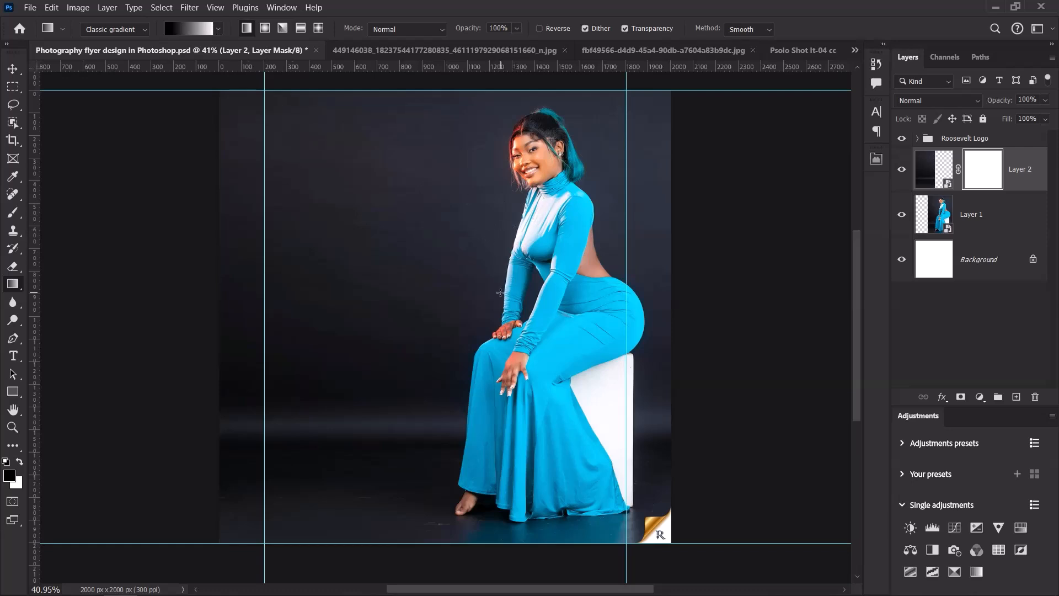
drag(494, 292, 426, 290)
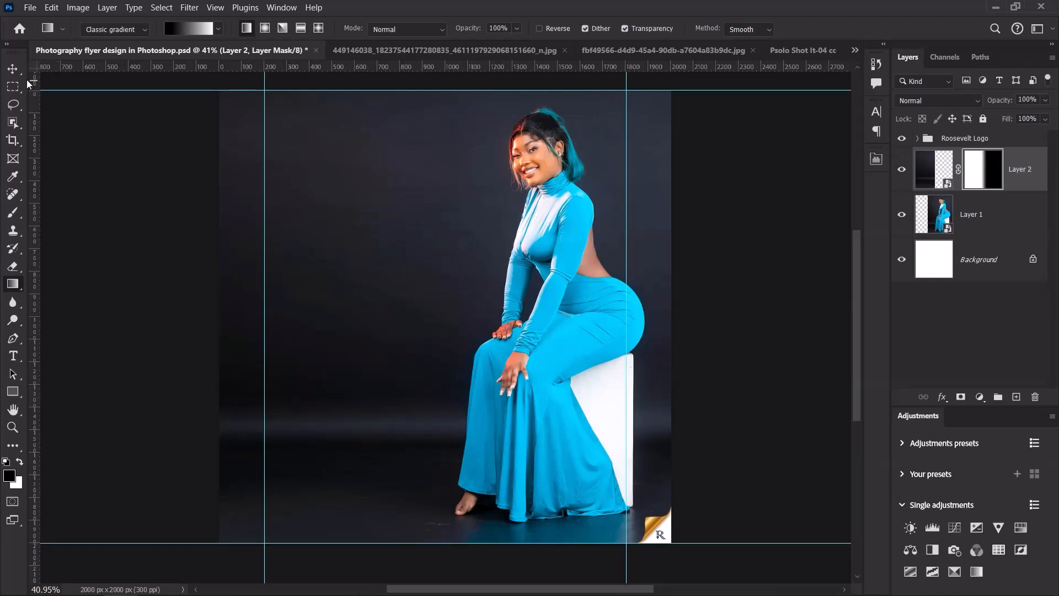
click(13, 69)
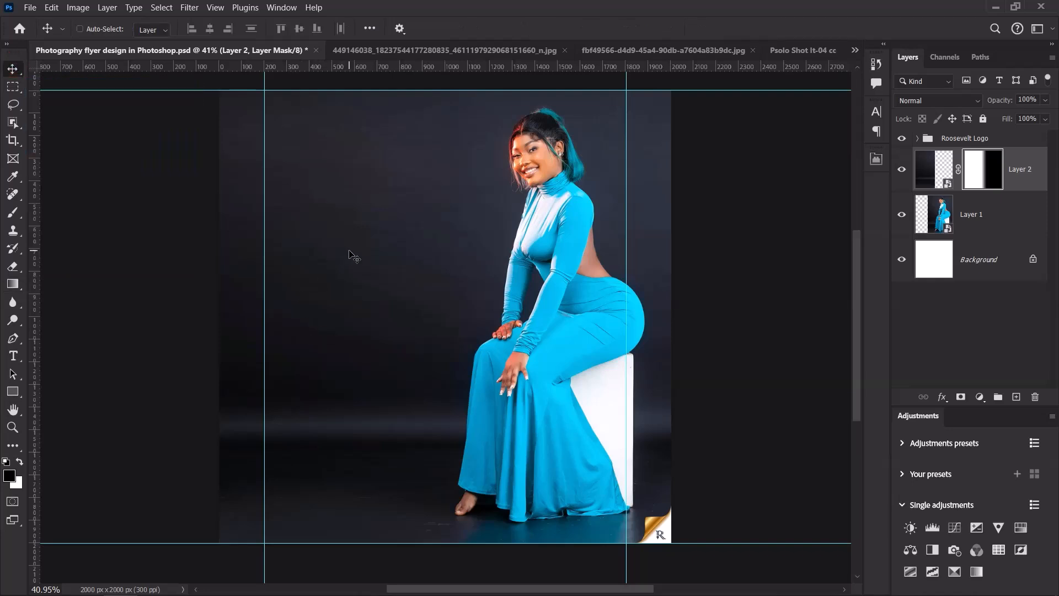
click(930, 173)
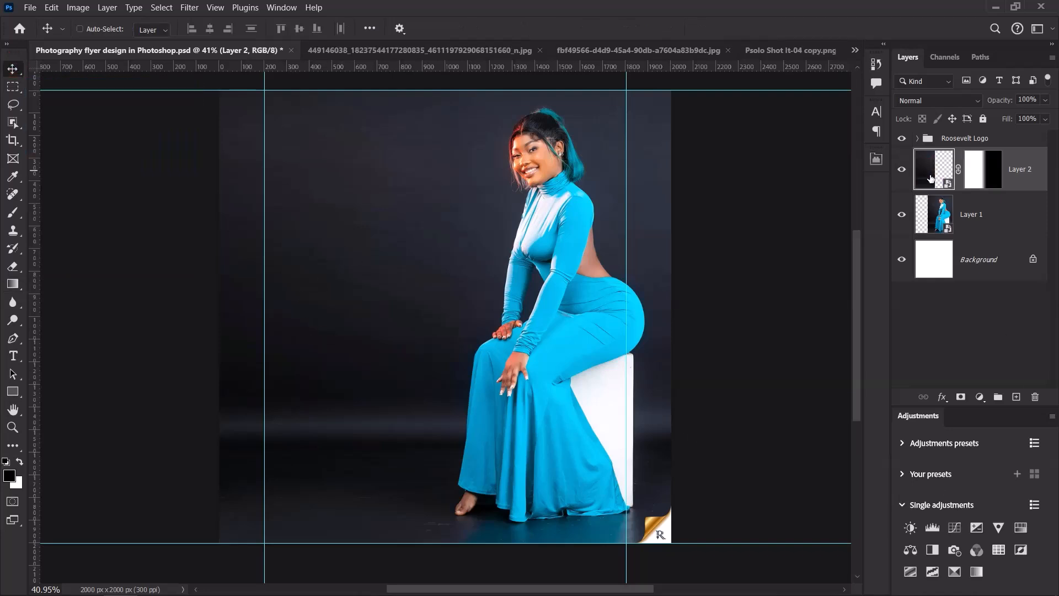
Apply a Gaussian Blur with radius 40 to the stretched backdrop strip on Layer 2.
click(190, 8)
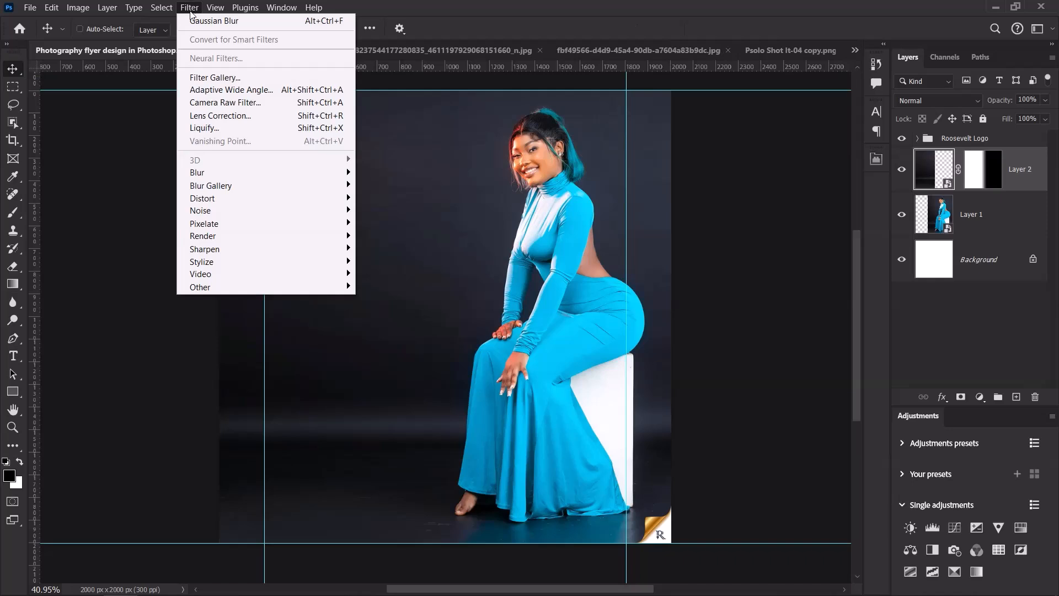
mouse_move(236, 171)
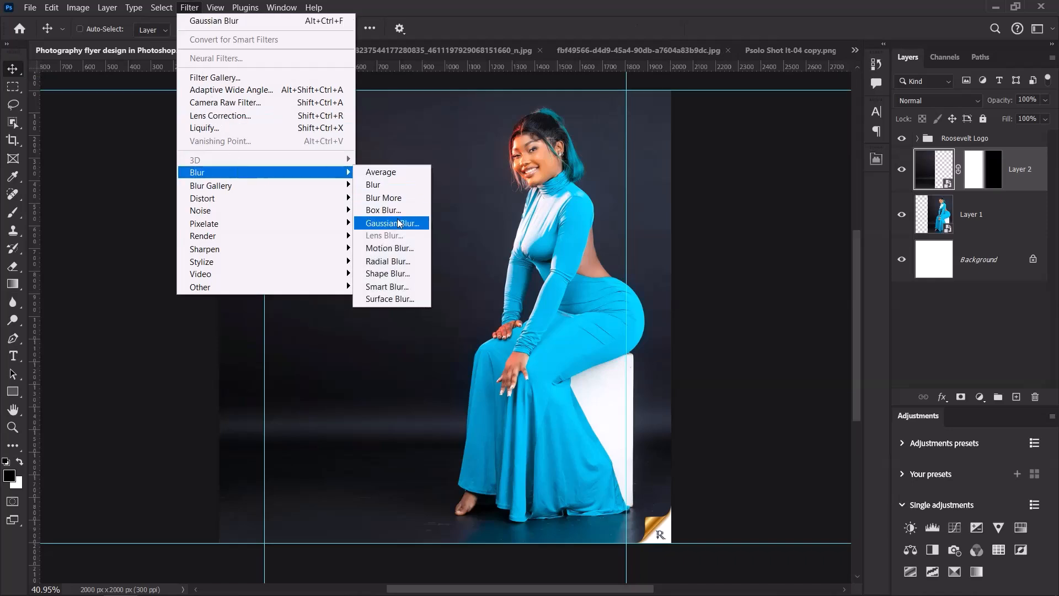
click(398, 222)
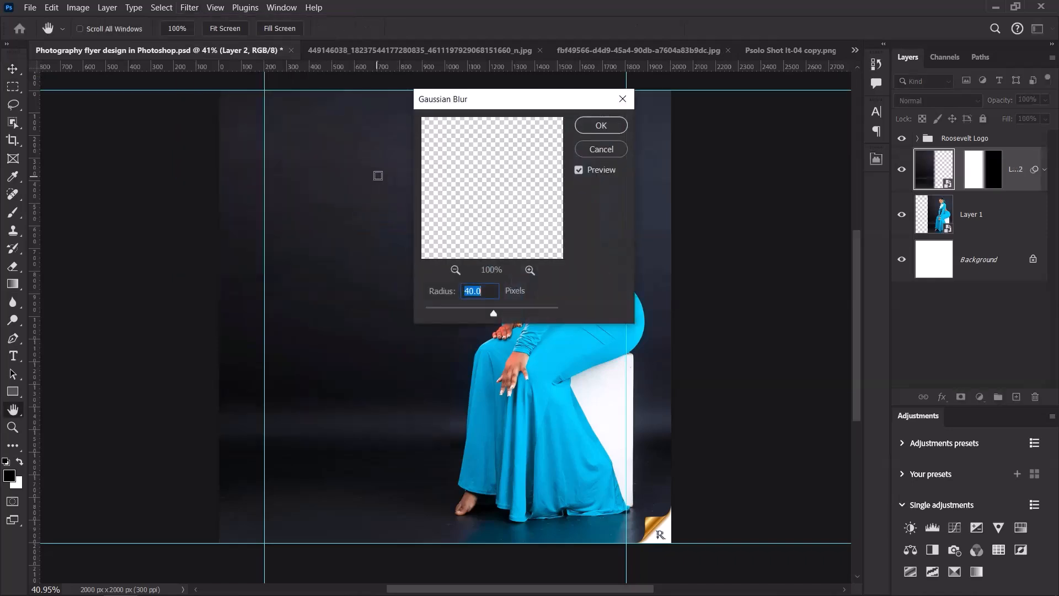
click(441, 294)
click(602, 126)
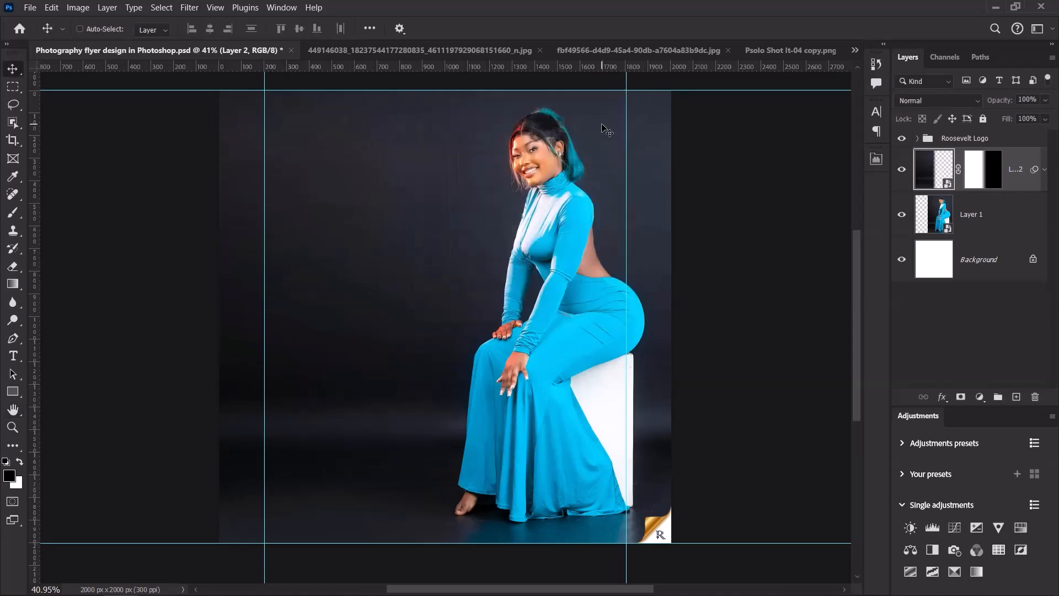
scroll(437, 172, down, 4)
scroll(443, 220, up, 4)
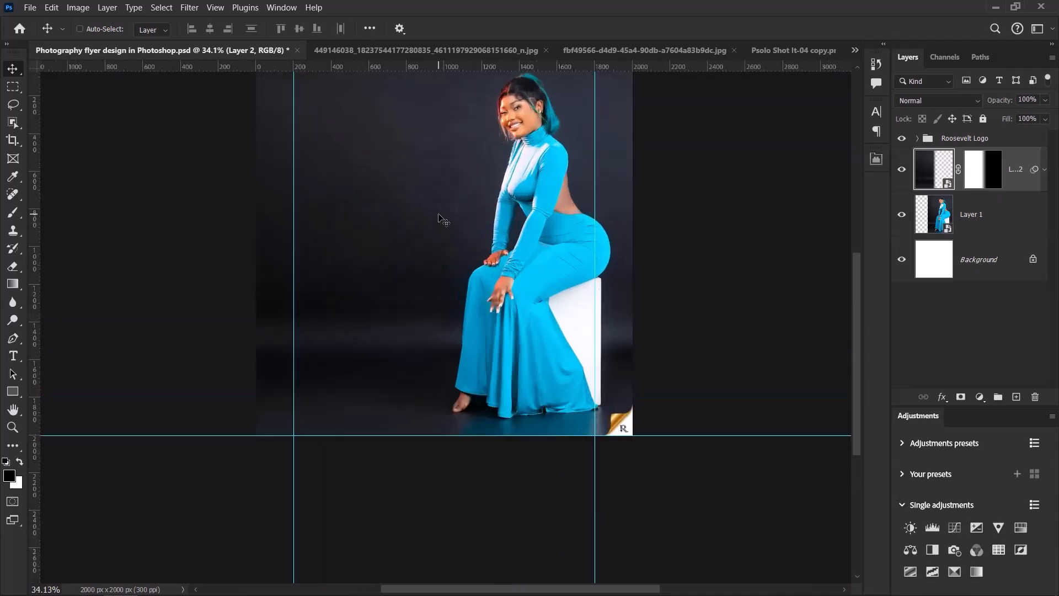
scroll(443, 221, up, 2)
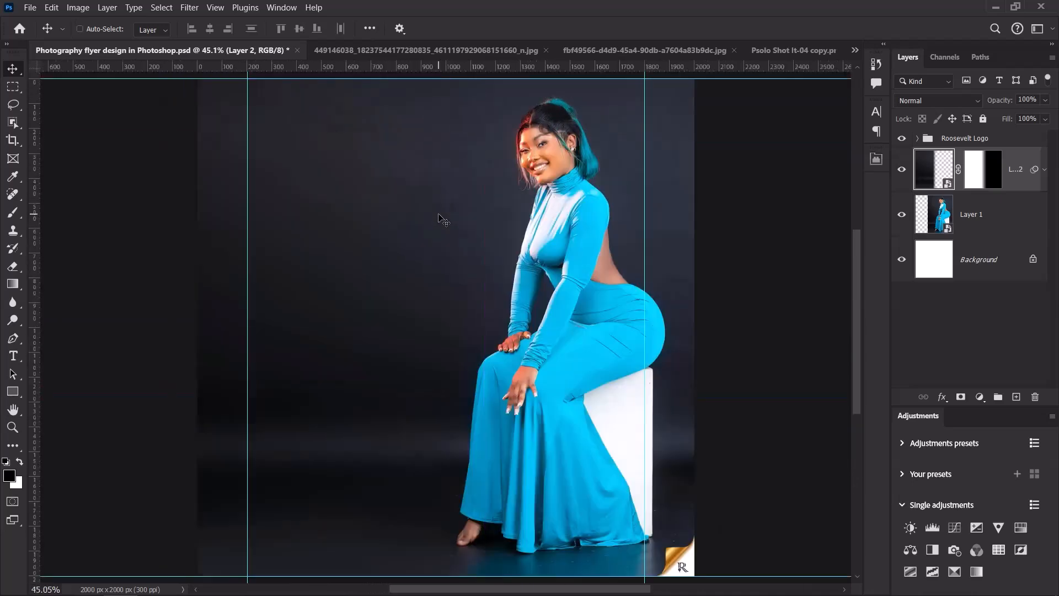
Close the other model photo without saving its changes.
click(512, 53)
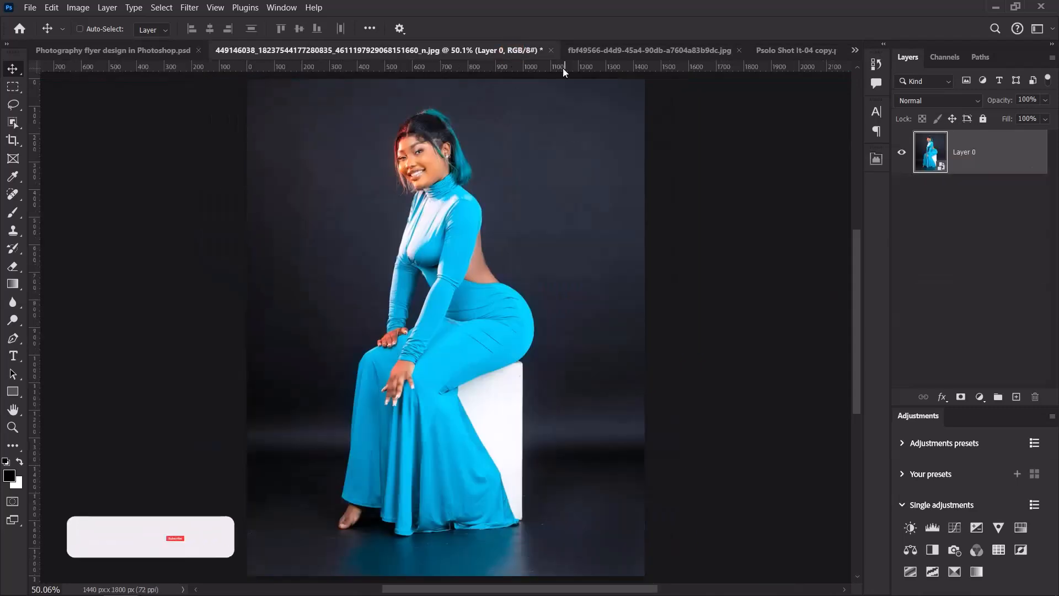
click(551, 51)
click(550, 248)
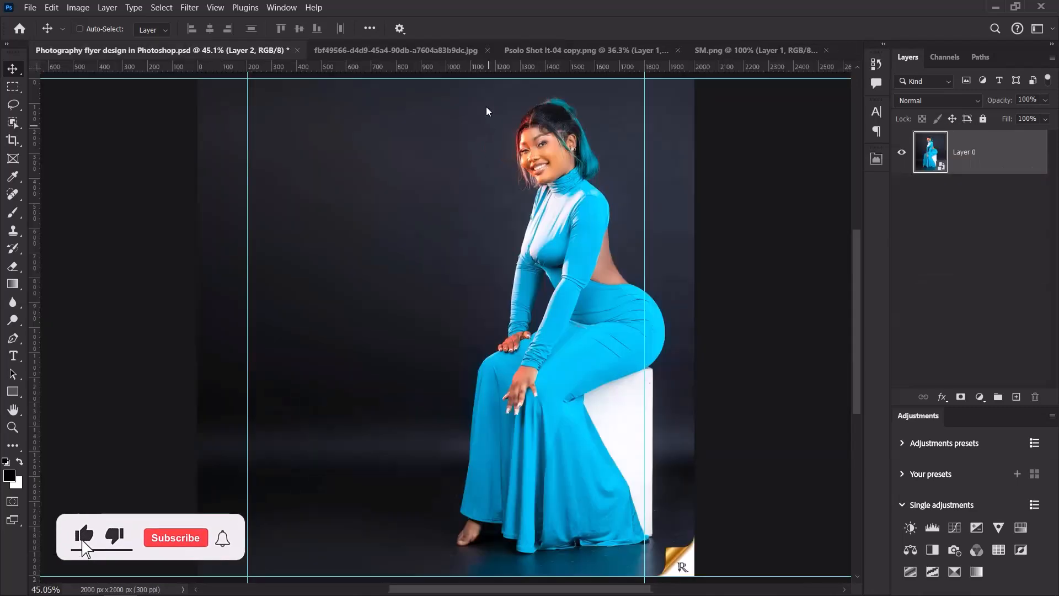
Paste the swirly orange-and-navy pattern into the flyer and scale it to cover the canvas.
click(407, 50)
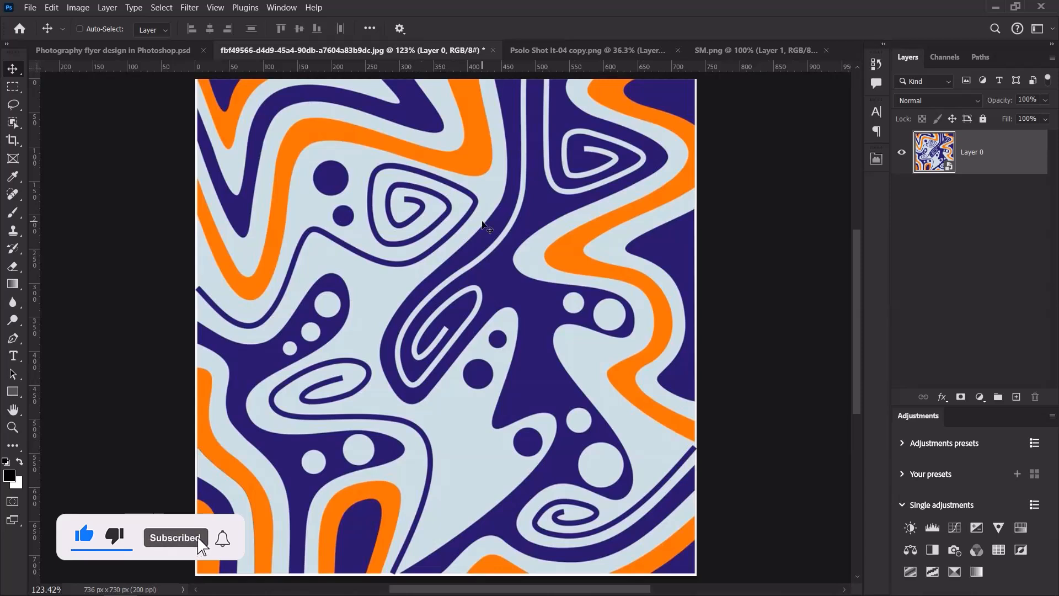
click(902, 236)
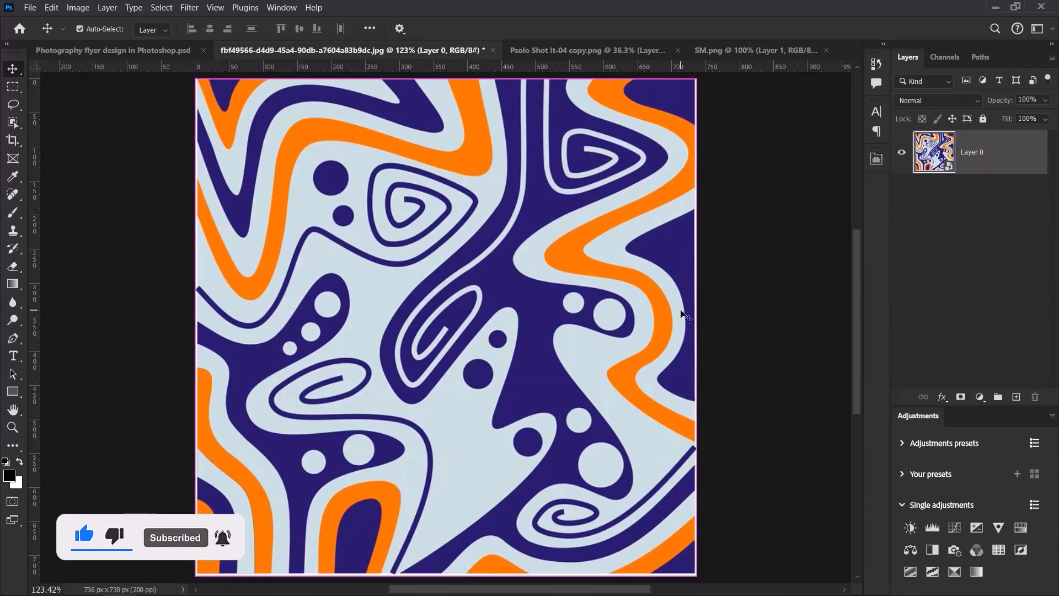
click(107, 49)
key(ctrl)
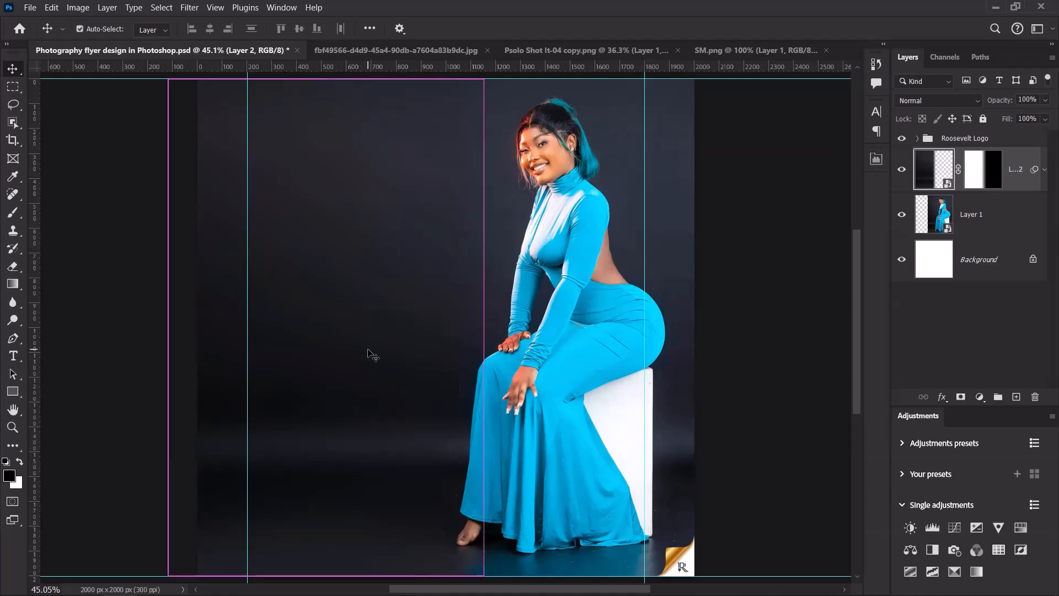
key(ctrl+v)
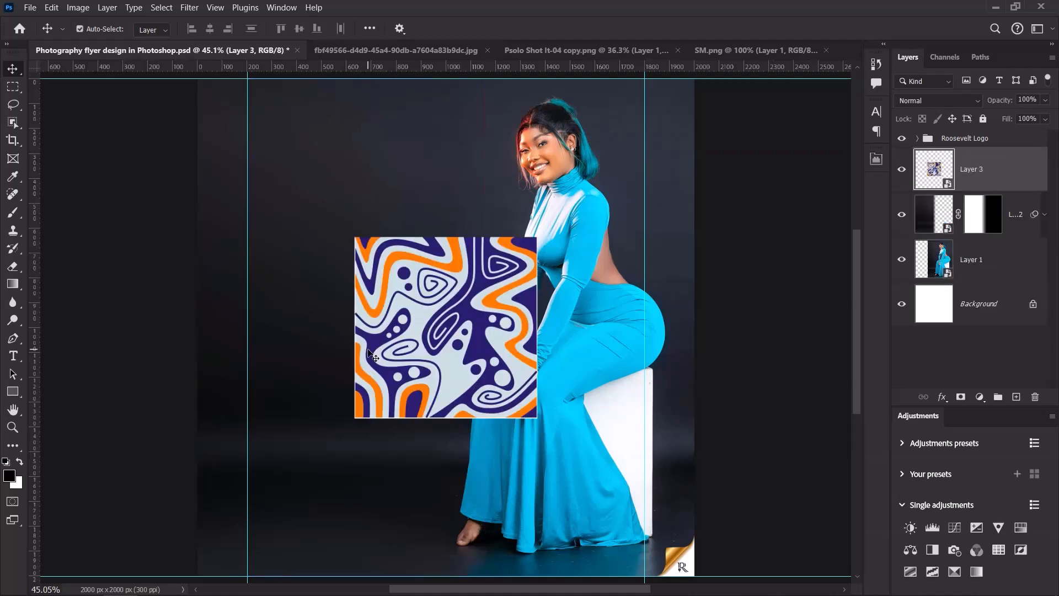
key(ctrl+t)
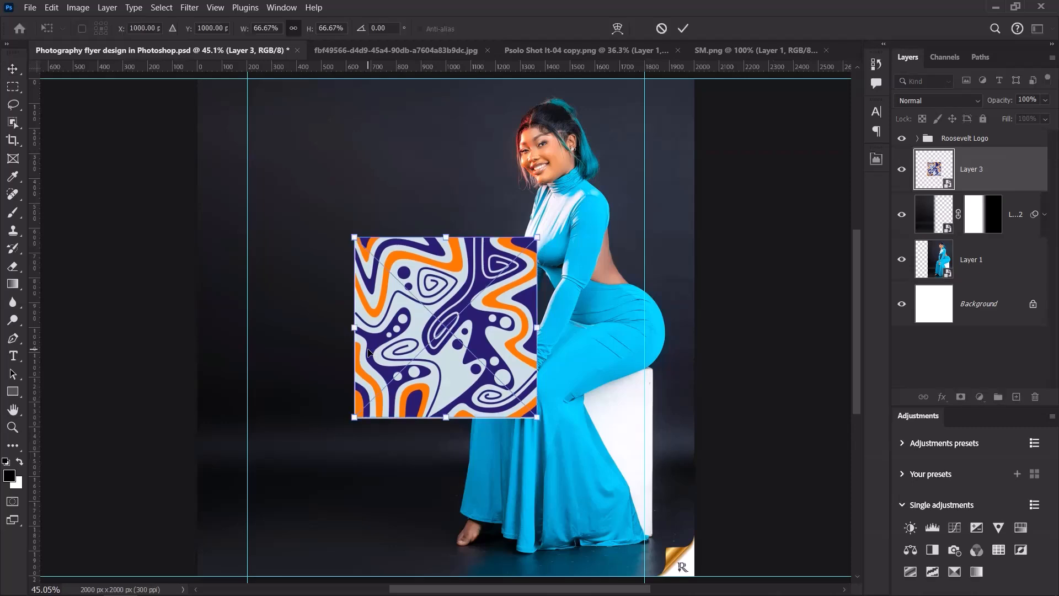
drag(538, 328, 704, 317)
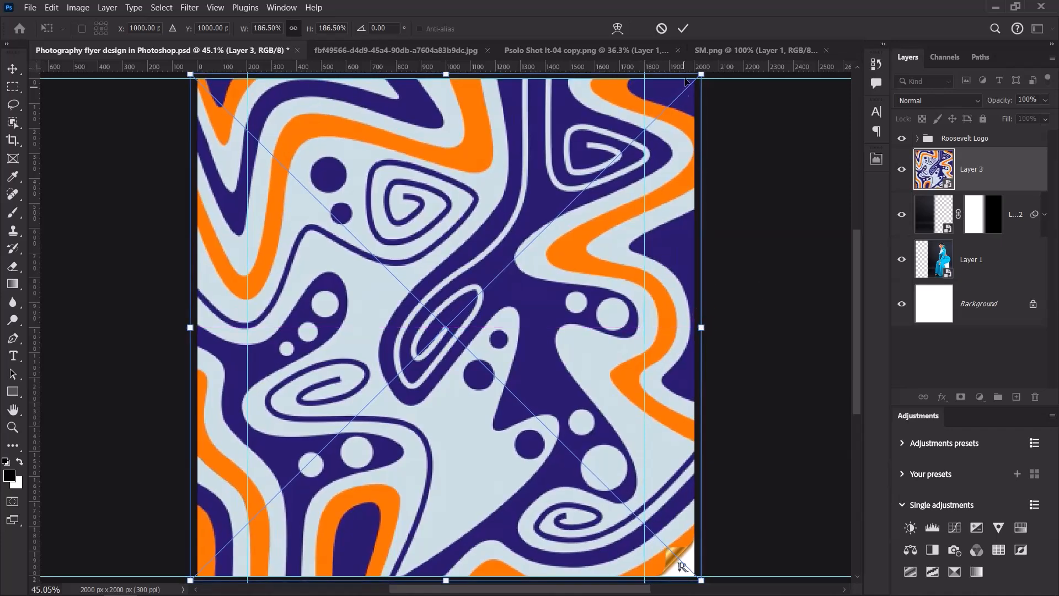
click(684, 29)
scroll(468, 322, down, 3)
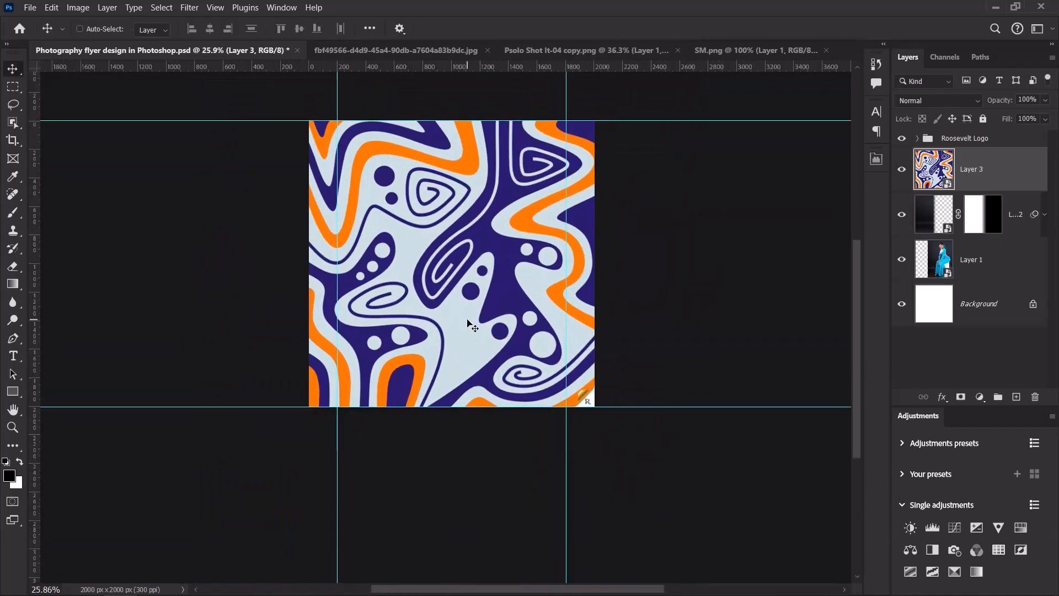
scroll(467, 323, up, 3)
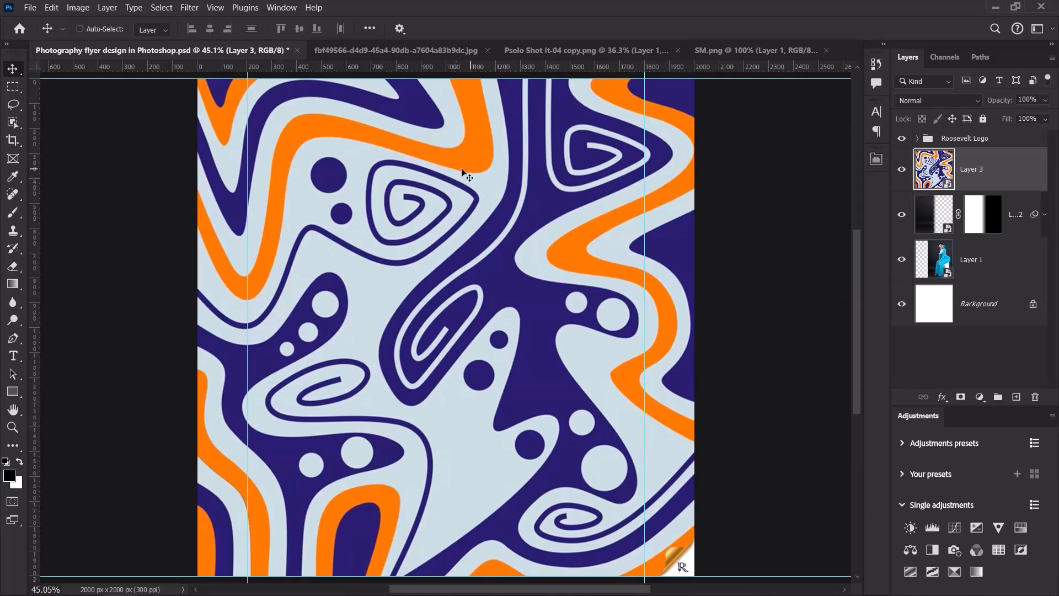
Set the pattern layer, Layer 3, to 3% opacity with Luminosity blend mode.
click(1029, 100)
text(03)
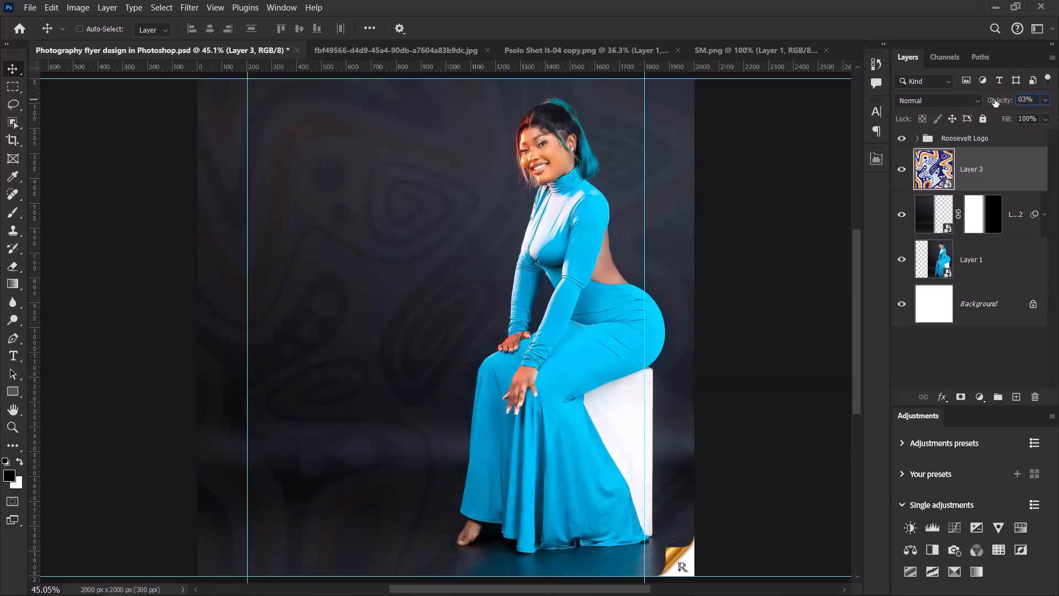
key(Return)
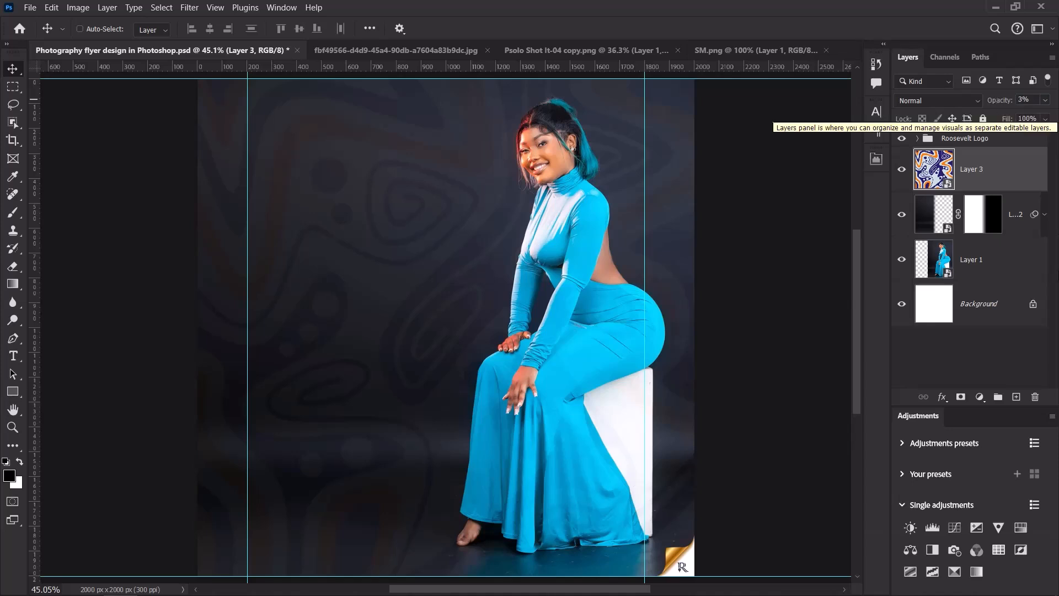
click(934, 101)
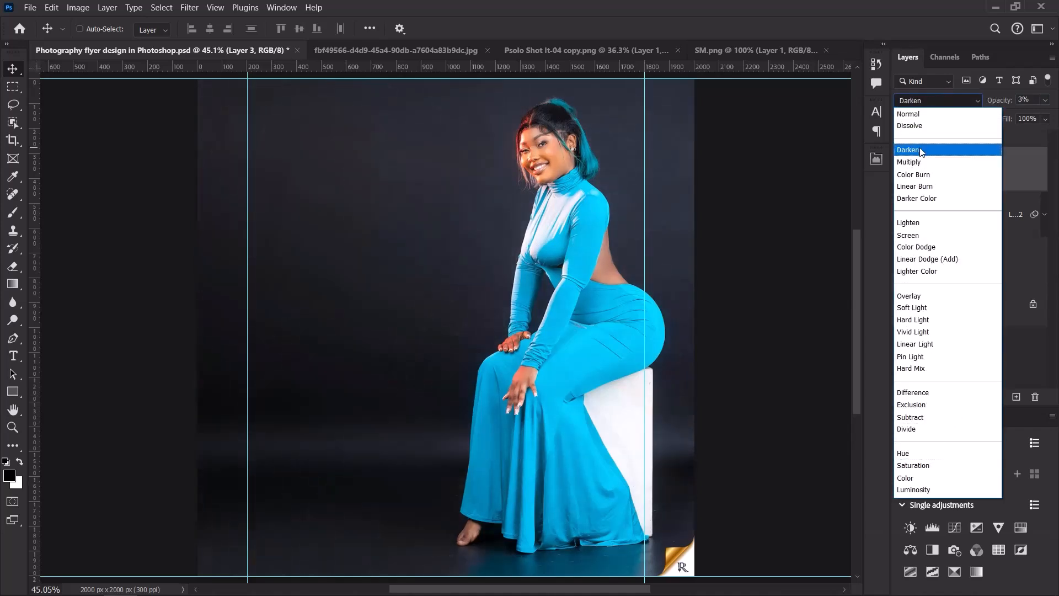
click(918, 489)
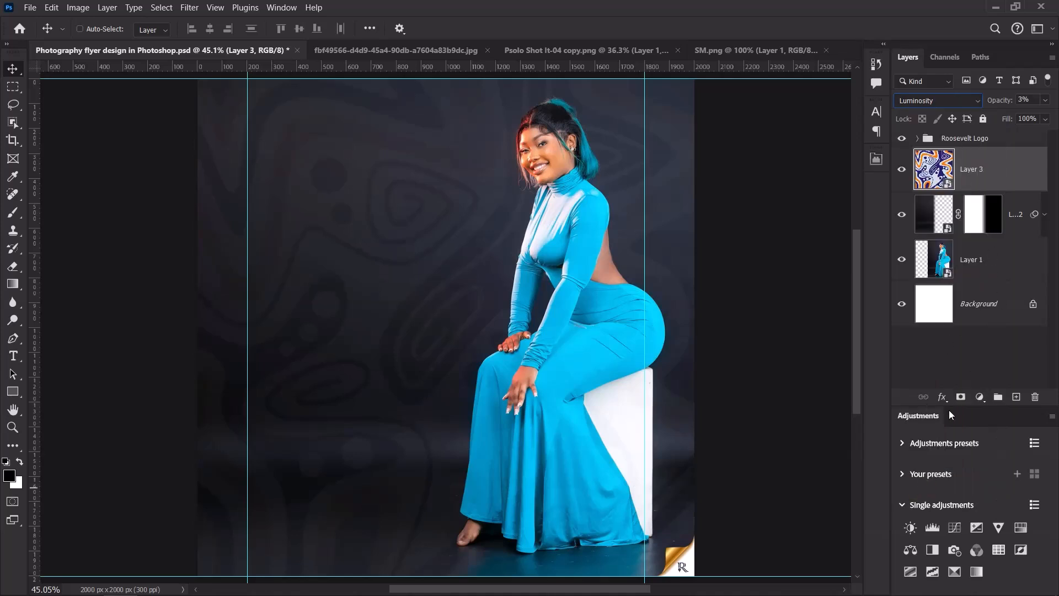
click(941, 396)
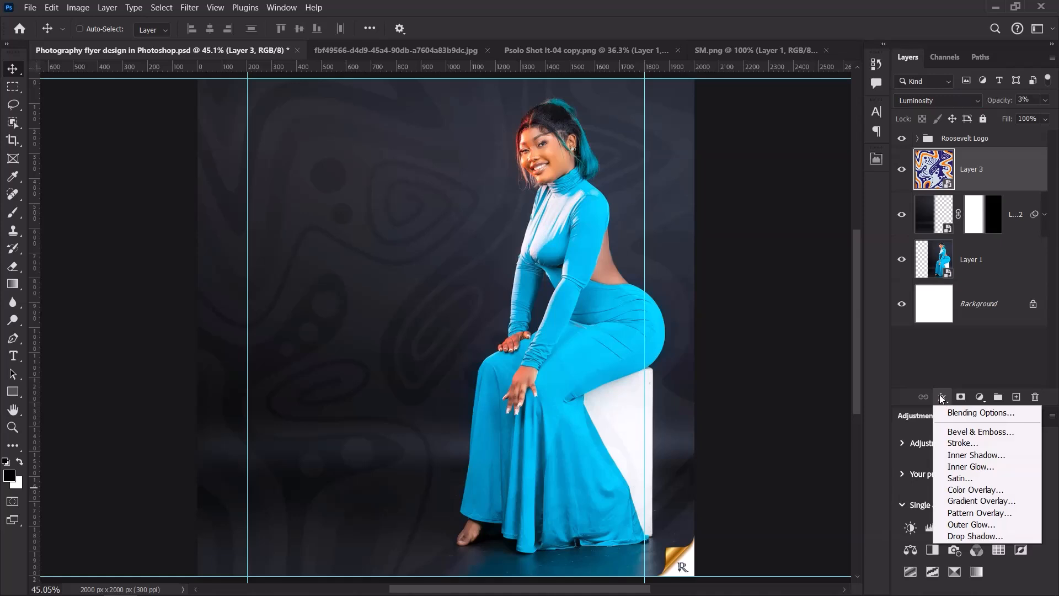
Split Layer 3's Underlying Layer Blend If sliders to softly hide the pattern over bright and dark tones.
click(954, 411)
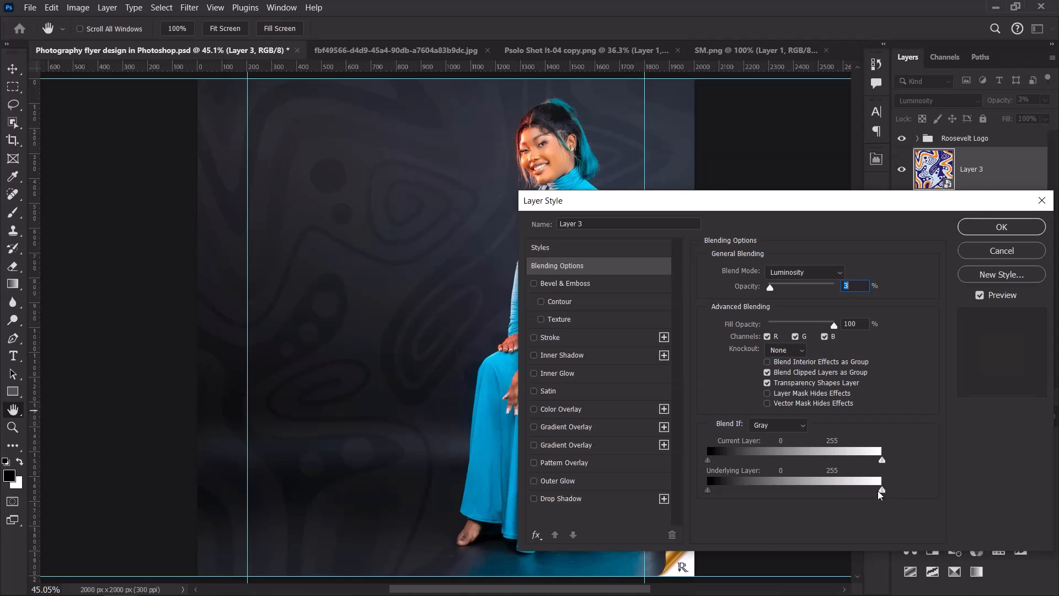
key(alt)
drag(881, 490, 806, 499)
key(alt)
drag(709, 493, 711, 492)
drag(714, 493, 721, 493)
alt+click(756, 527)
click(982, 228)
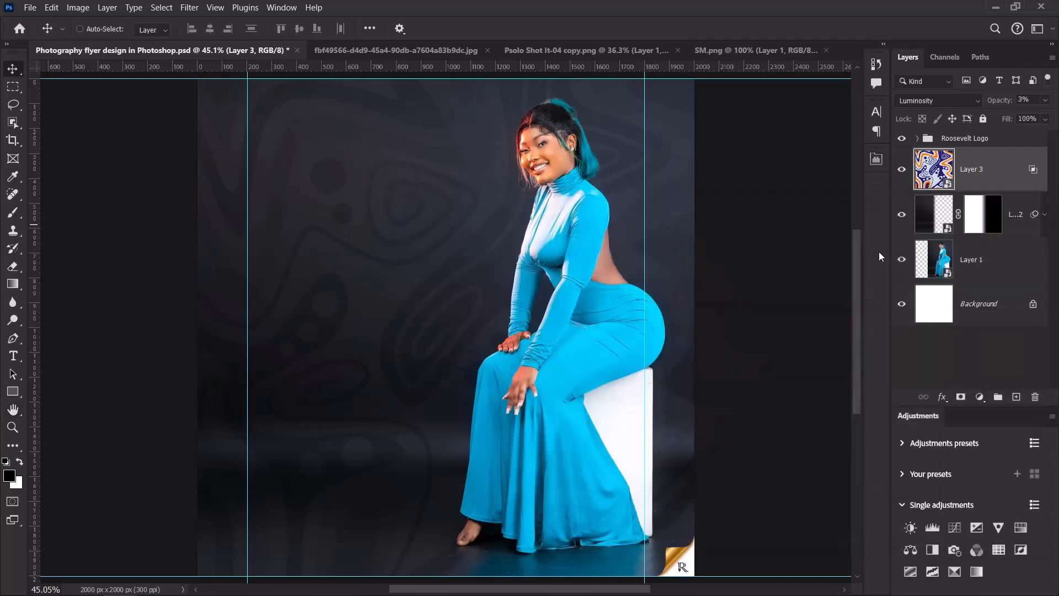
scroll(624, 298, down, 3)
scroll(621, 294, up, 3)
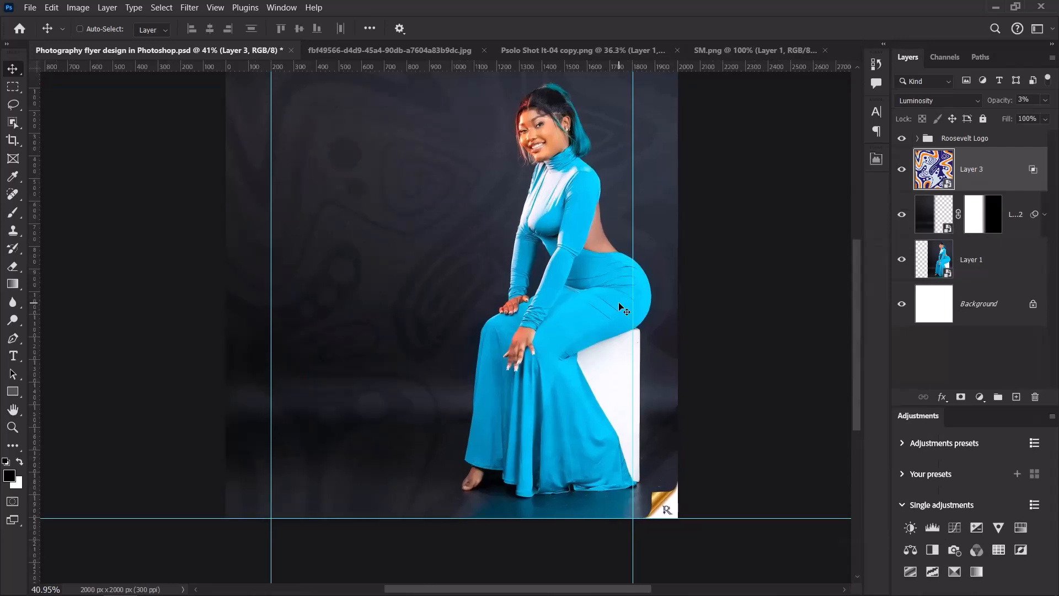
scroll(441, 218, down, 3)
scroll(442, 218, up, 2)
scroll(440, 217, down, 1)
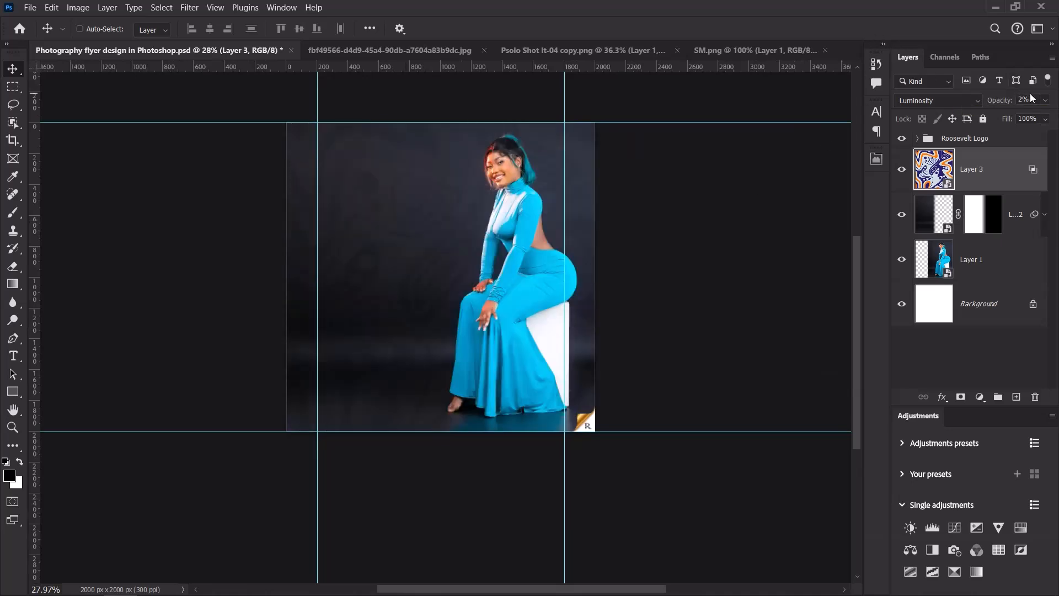
scroll(473, 282, down, 1)
scroll(472, 282, up, 2)
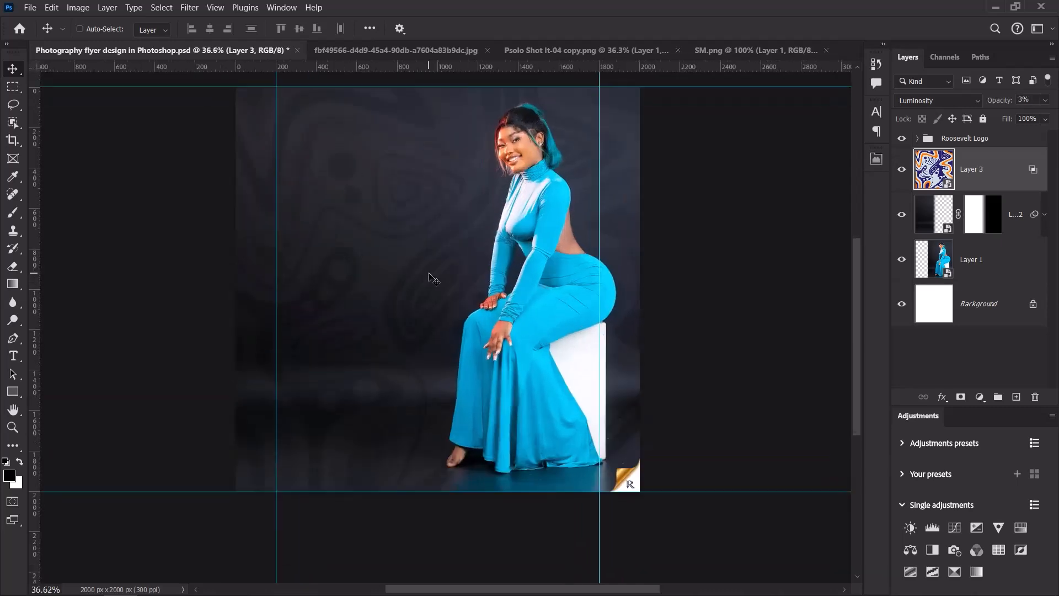
scroll(433, 278, up, 1)
key(ctrl)
scroll(433, 279, up, 1)
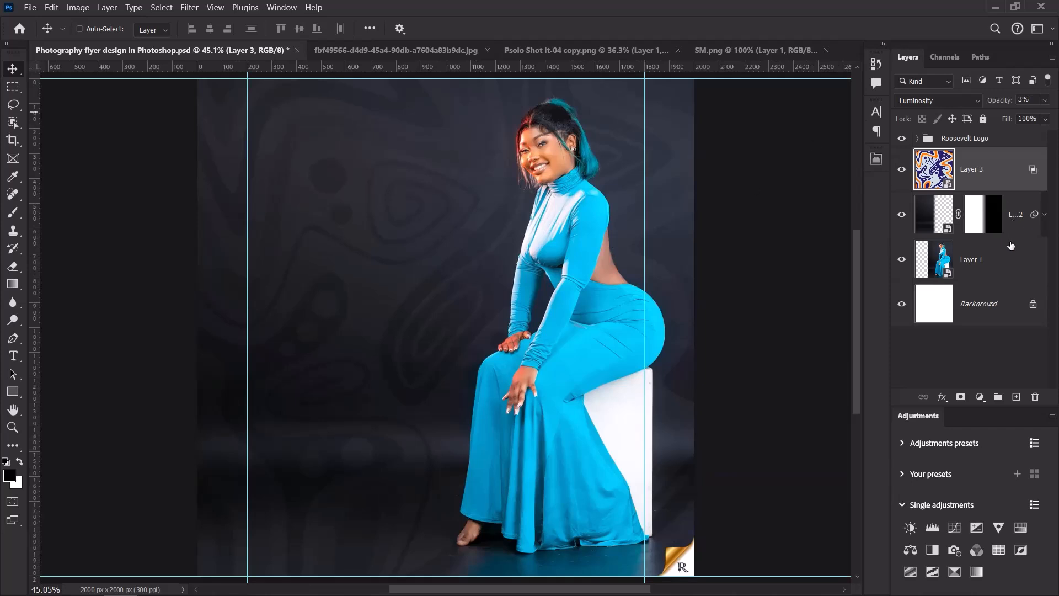
Group the pattern, backdrop and model layers and name the group BG.
shift+click(1009, 265)
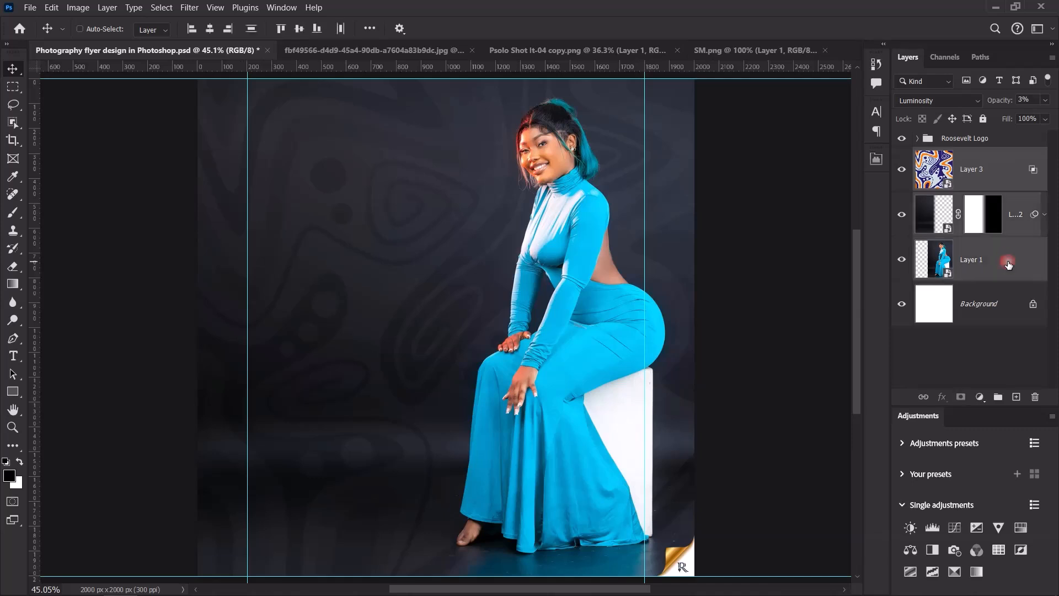
key(ctrl+g)
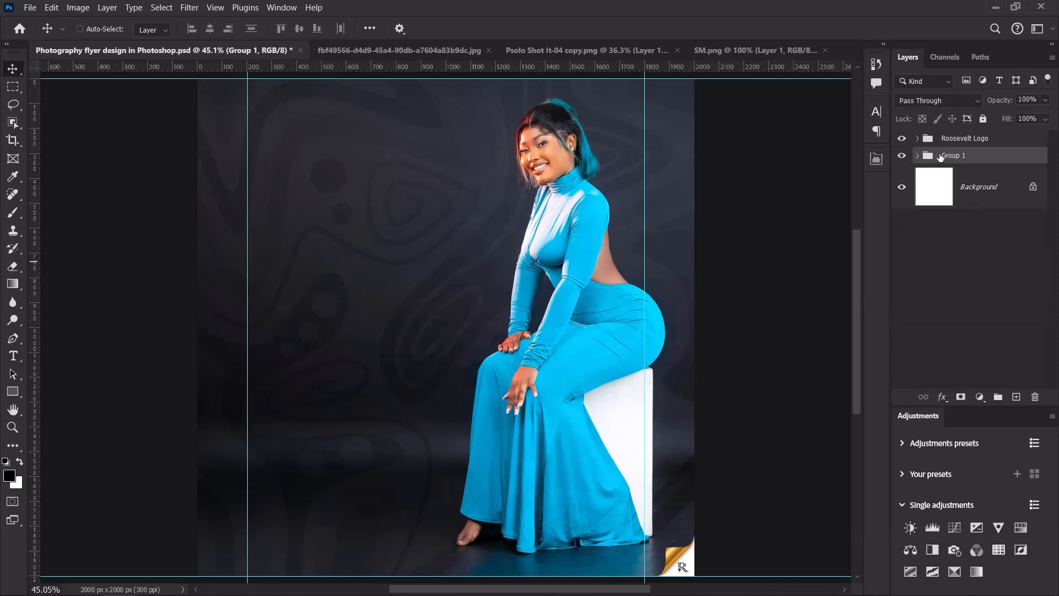
double_click(948, 156)
text(BG)
key(Return)
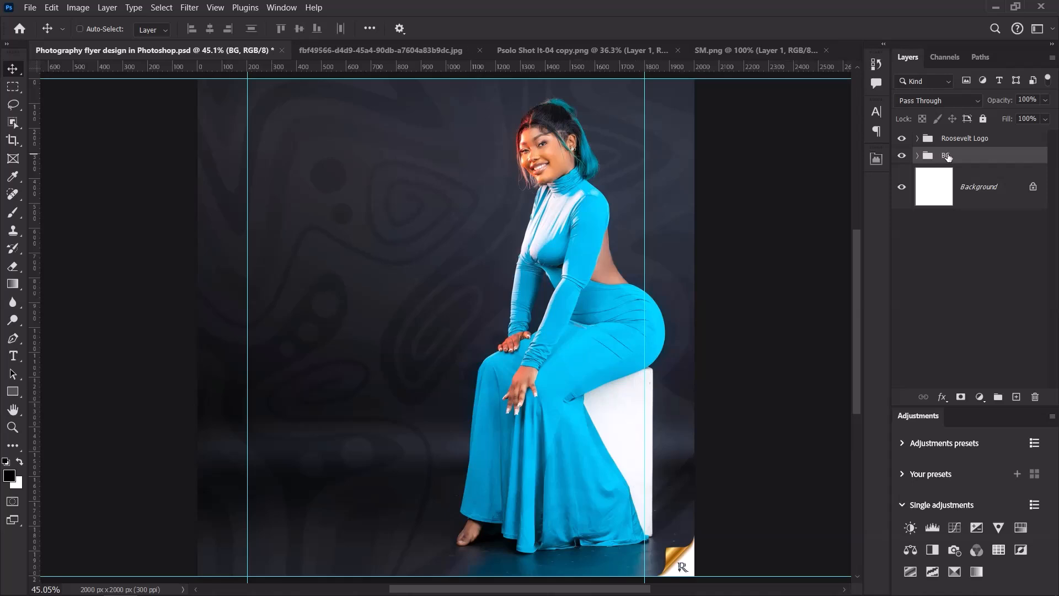
Expand the BG group and select the pattern layer, Layer 3.
scroll(553, 232, down, 3)
scroll(556, 243, up, 3)
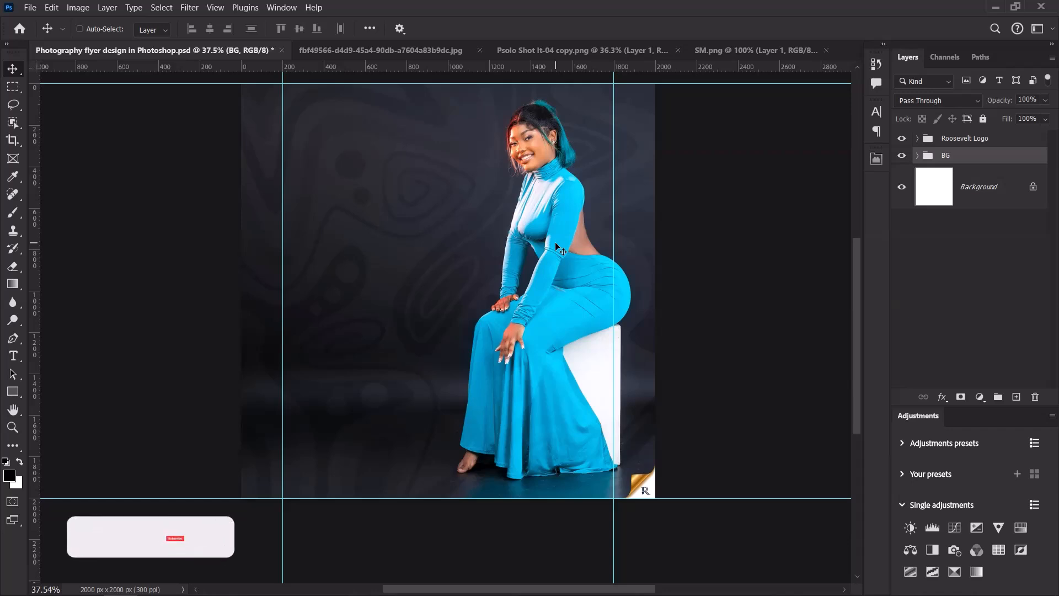
click(917, 155)
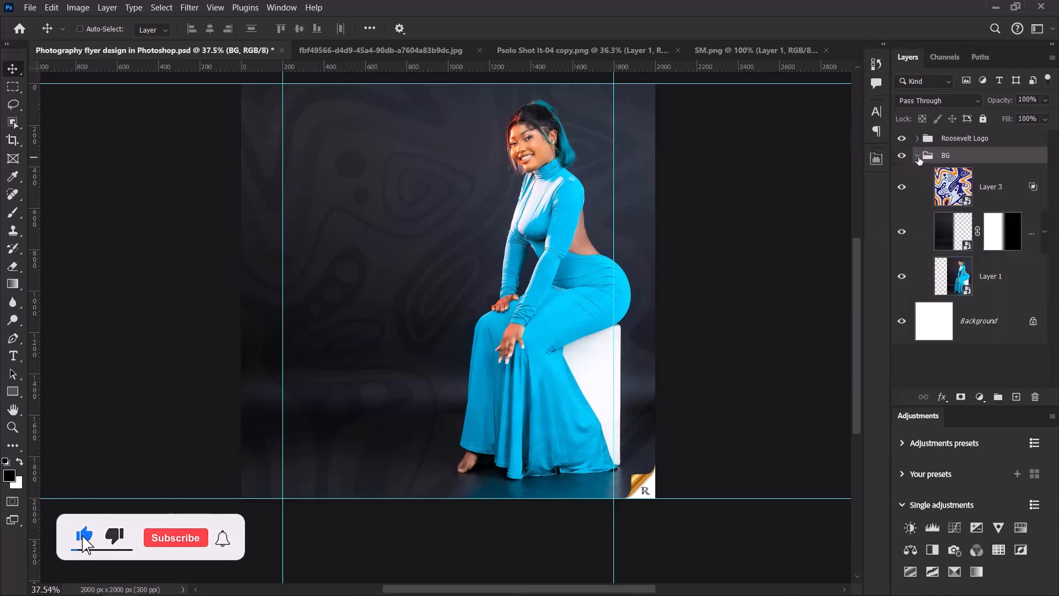
click(1003, 189)
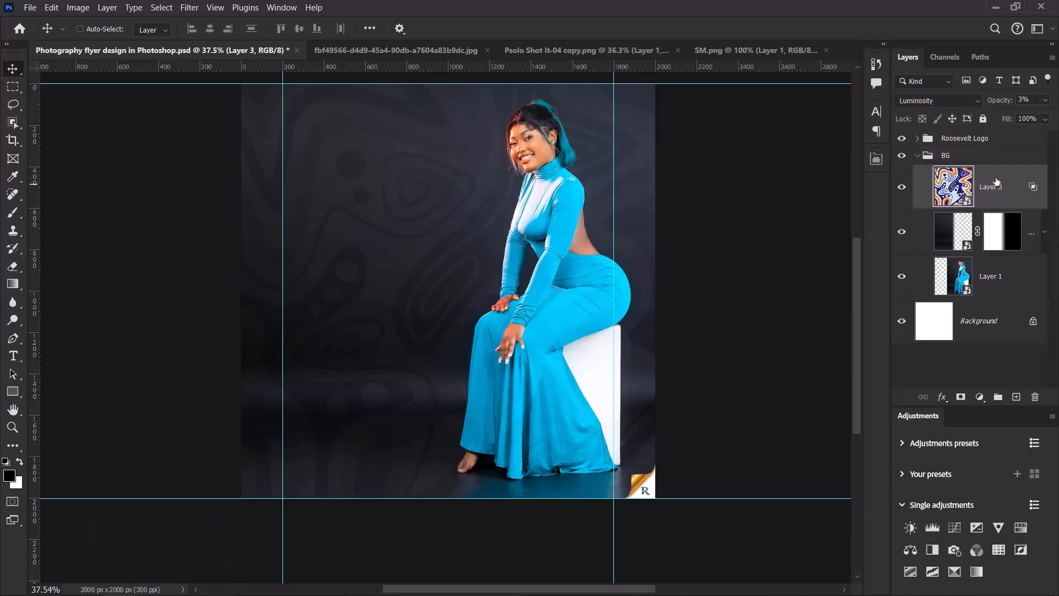
Add a white mask to Layer 3 and set up the Brush with black as the colour.
click(960, 397)
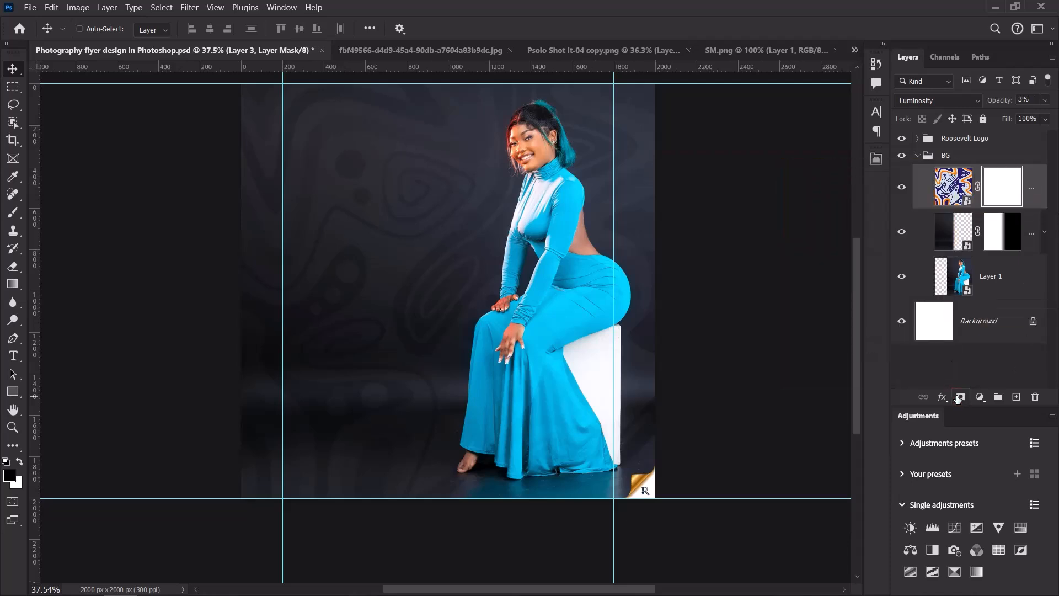
click(13, 212)
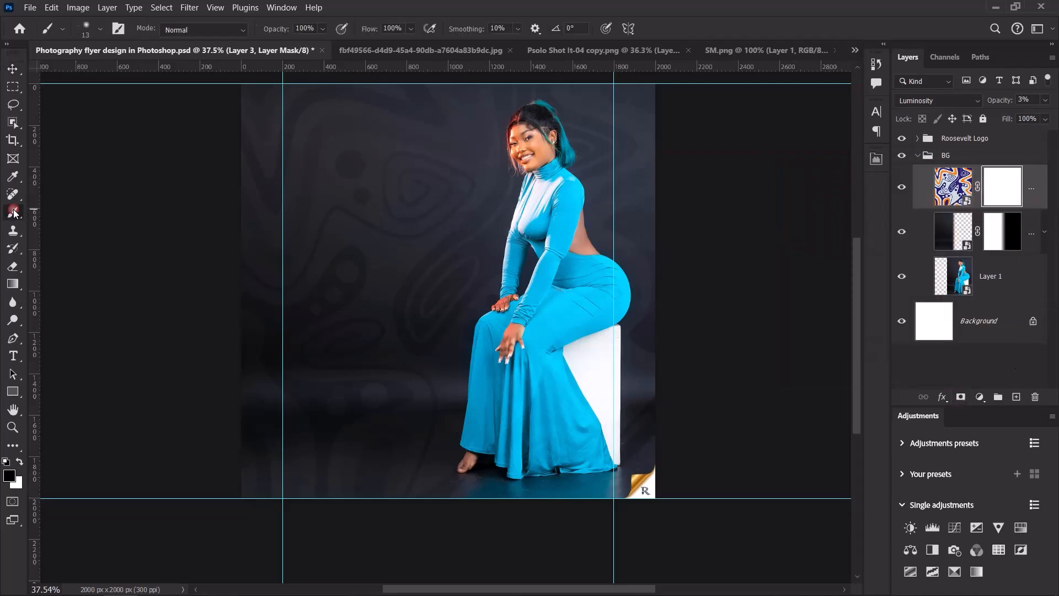
click(9, 475)
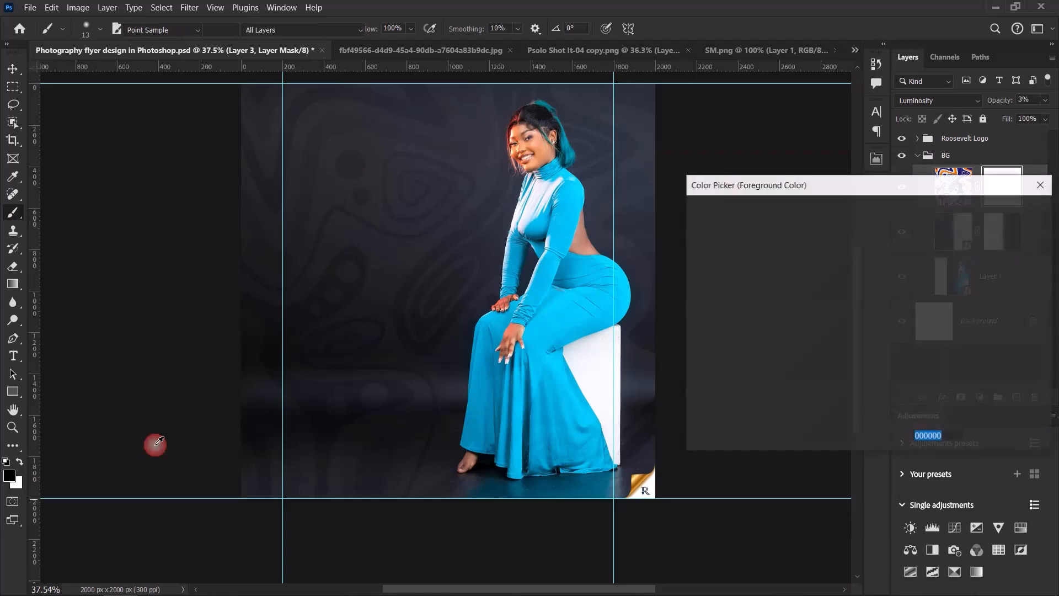
click(1006, 211)
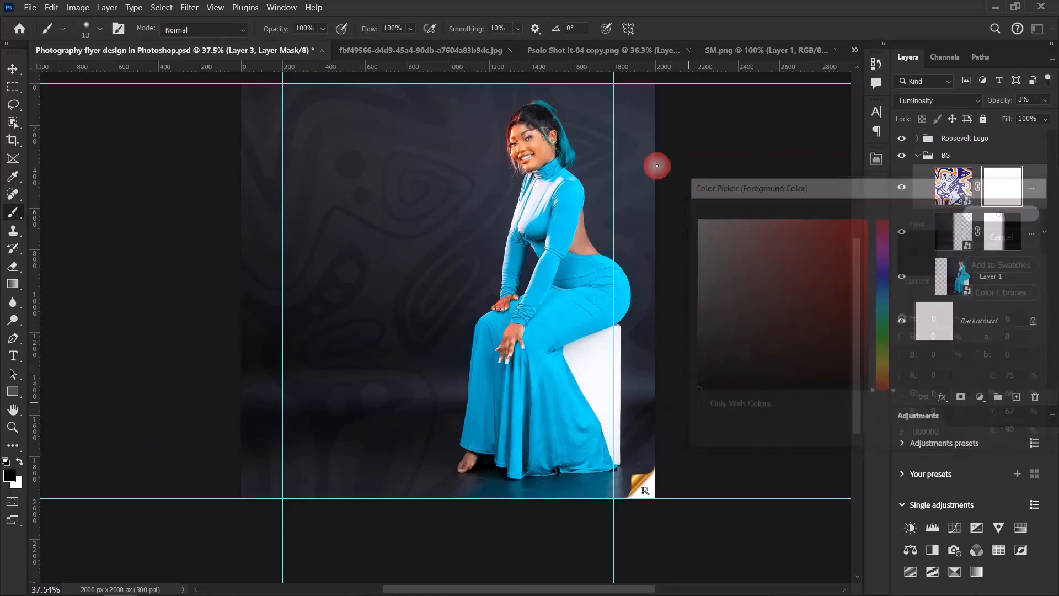
With a 300 px brush, paint the mask black over the model's face and body.
scroll(543, 139, up, 1)
scroll(544, 140, down, 1)
key(bracketright)
key(bracketright)
key(bracketright)
key(bracketright)
key(bracketright)
key(bracketright)
key(bracketright)
key(bracketright)
key(bracketright)
key(bracketright)
key(bracketright)
key(bracketright)
key(bracketright)
key(bracketright)
key(bracketright)
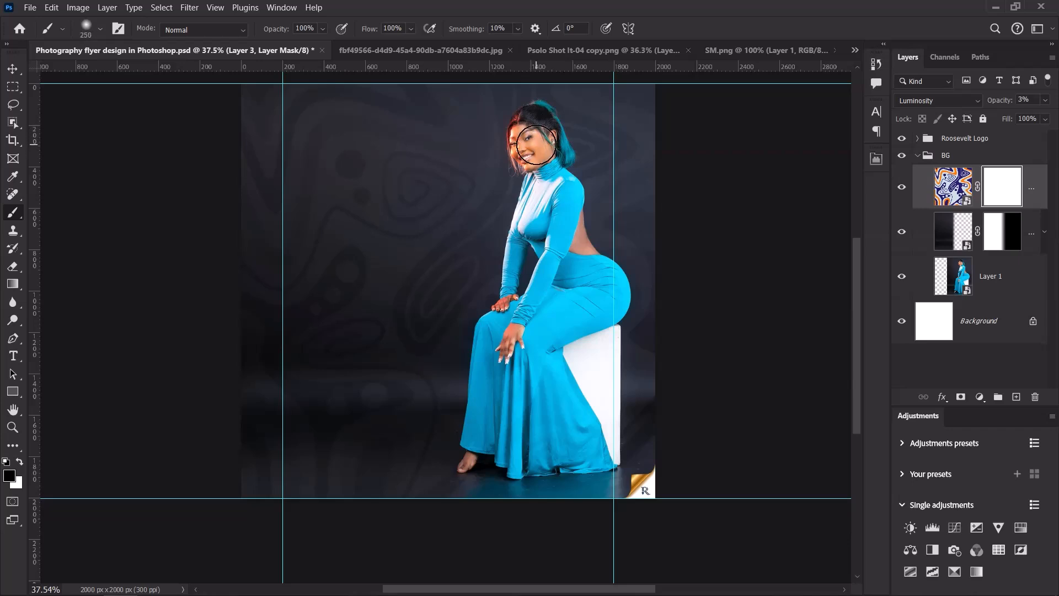
key(bracketleft)
scroll(536, 141, up, 1)
mouse_move(537, 134)
mouse_down()
mouse_move(542, 167)
mouse_move(535, 145)
mouse_up()
mouse_move(556, 240)
mouse_down()
mouse_move(546, 281)
mouse_move(565, 274)
mouse_move(571, 288)
mouse_move(584, 287)
mouse_move(644, 371)
mouse_move(524, 453)
mouse_move(544, 333)
mouse_move(534, 276)
mouse_move(510, 442)
mouse_move(506, 416)
mouse_move(477, 455)
mouse_move(471, 439)
mouse_move(488, 487)
mouse_move(549, 459)
mouse_up()
scroll(569, 366, down, 9)
scroll(580, 436, up, 5)
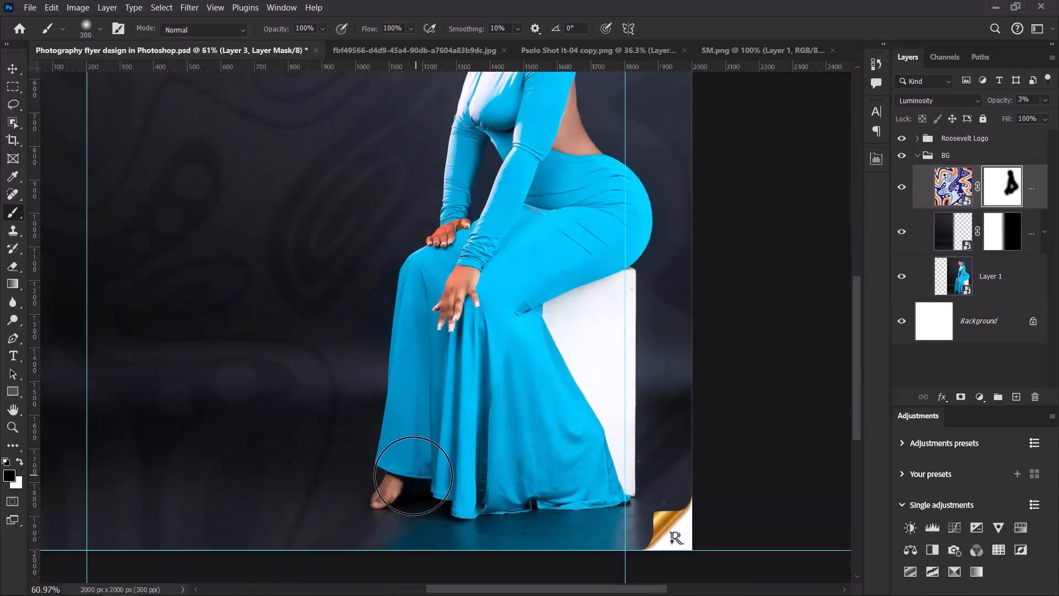
scroll(546, 346, down, 2)
scroll(545, 349, up, 1)
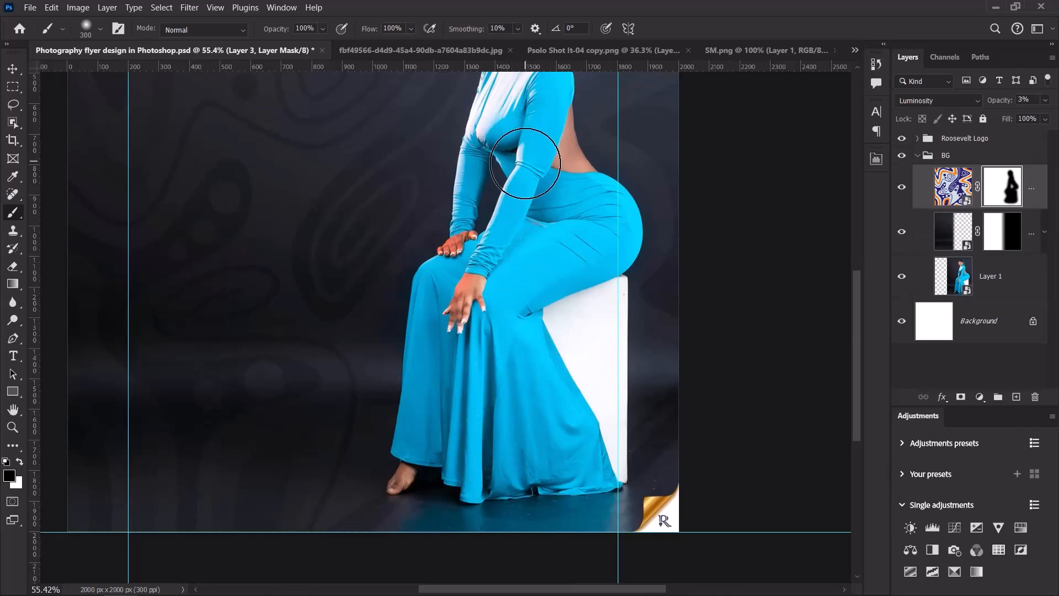
scroll(491, 301, down, 1)
scroll(491, 300, down, 2)
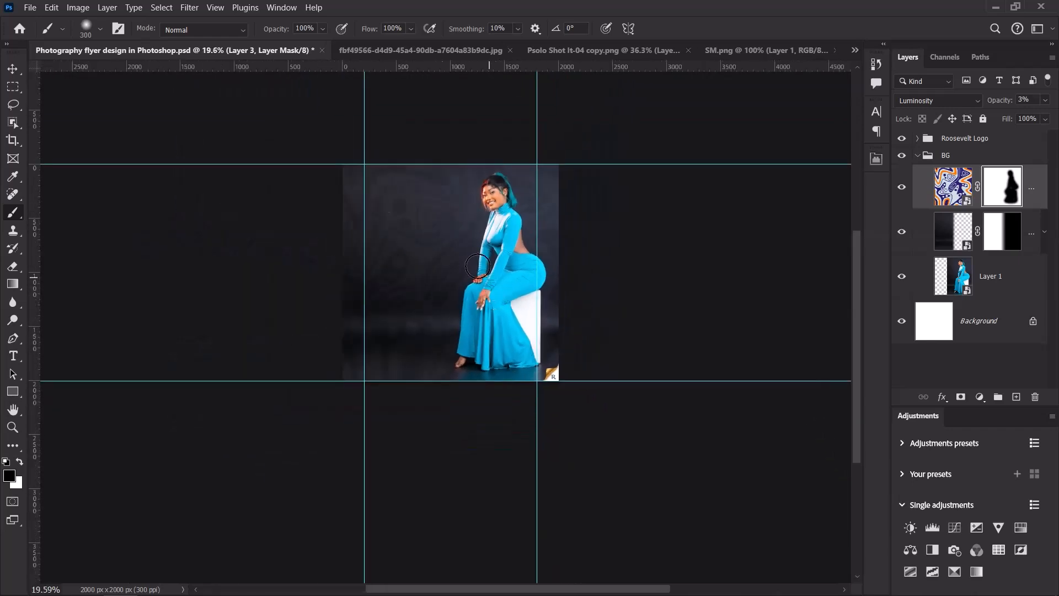
Fit the whole image in the window and collapse the BG group.
click(12, 69)
key(ctrl+0)
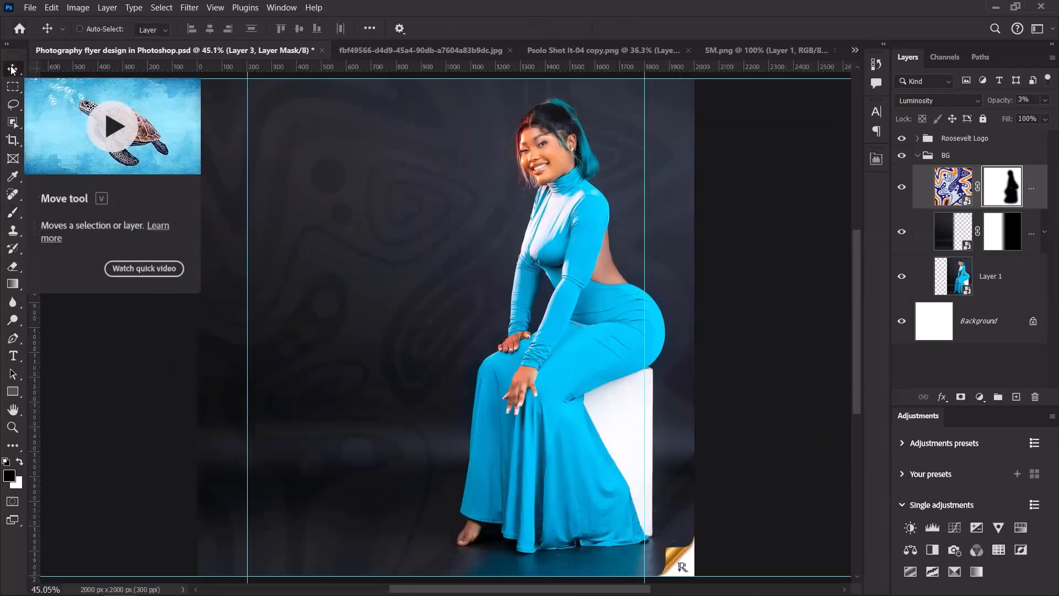
click(918, 156)
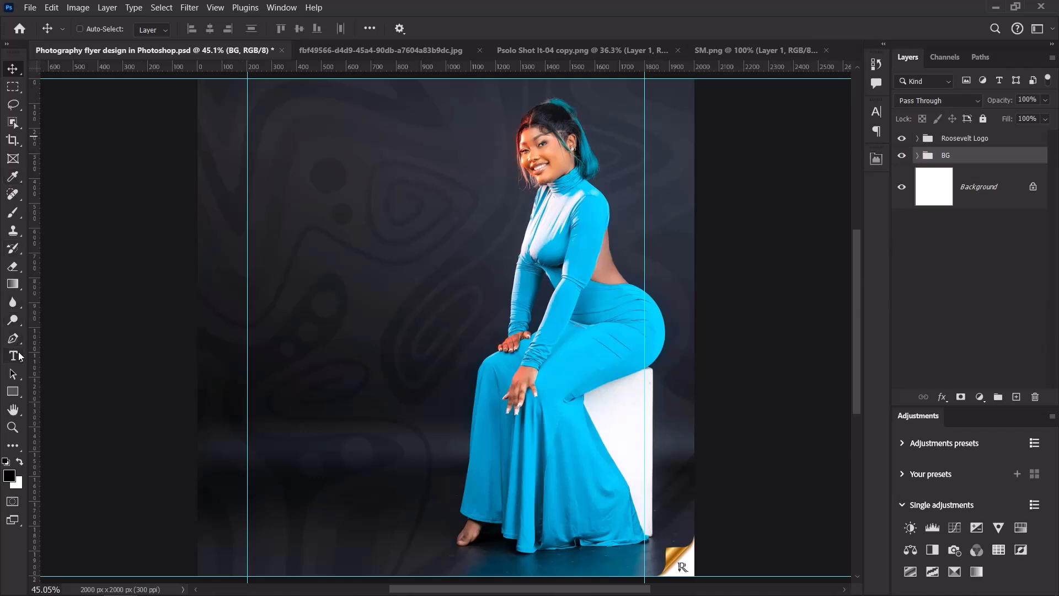
Add a vertical guide near the centre of the page.
click(19, 356)
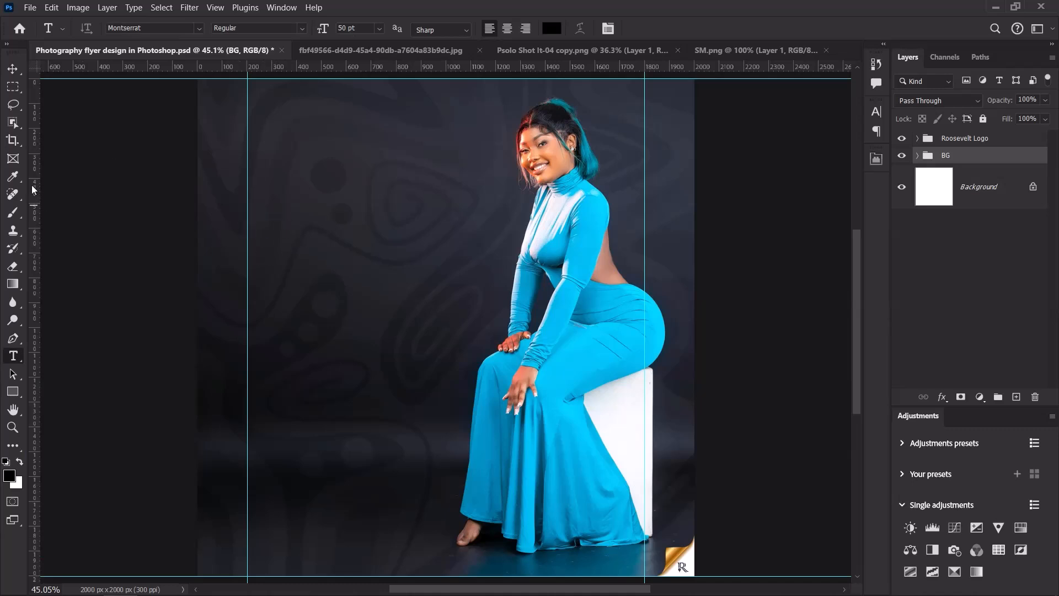
drag(33, 188, 33, 214)
key(ctrl+r)
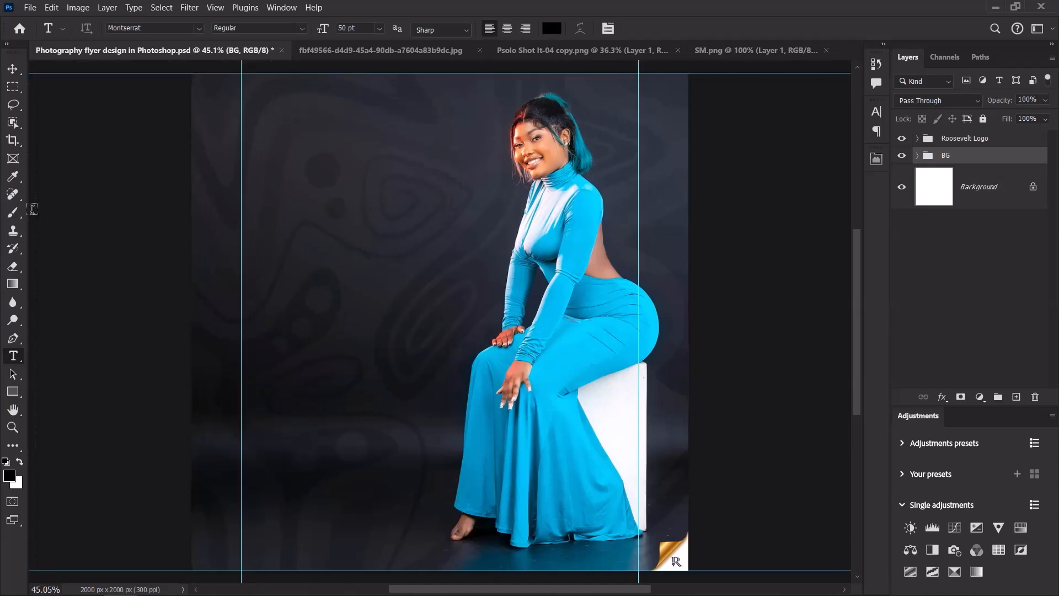
key(ctrl+r)
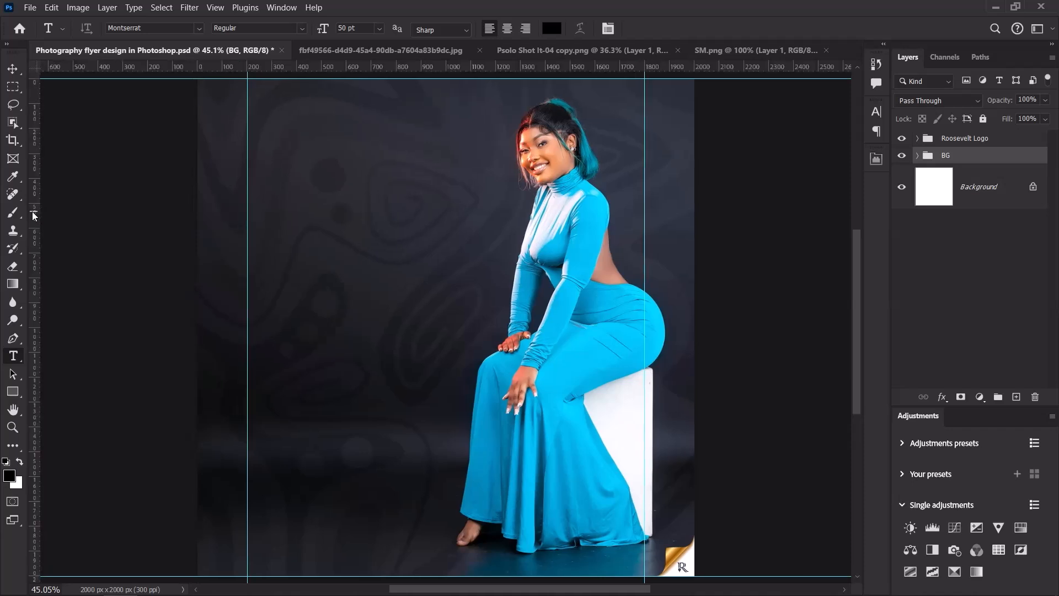
drag(33, 215, 471, 89)
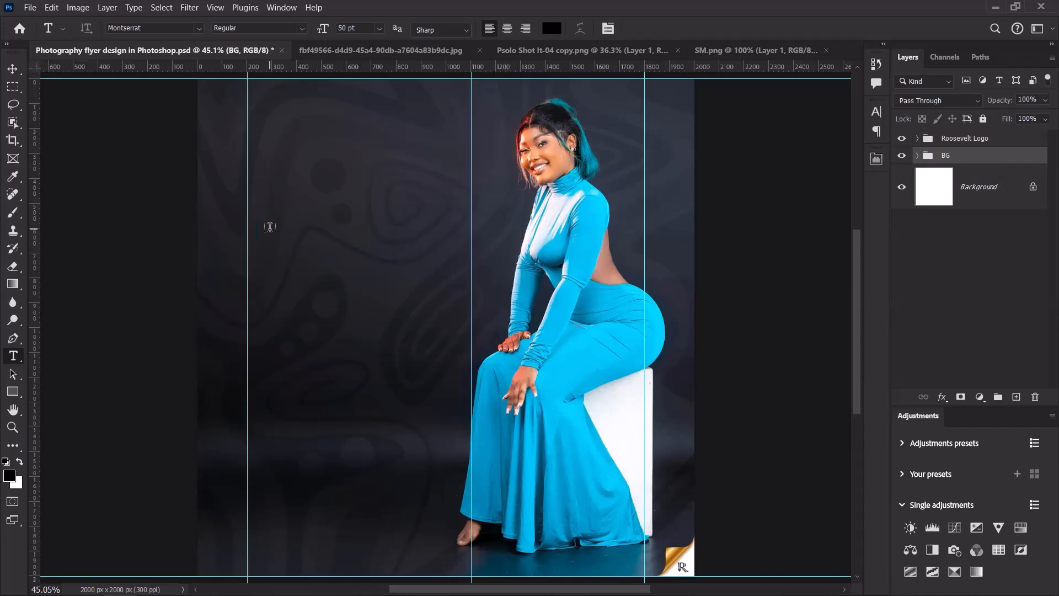
Type a two-line headline 'Photo' / 'Shoot' left of the model and commit it.
click(273, 232)
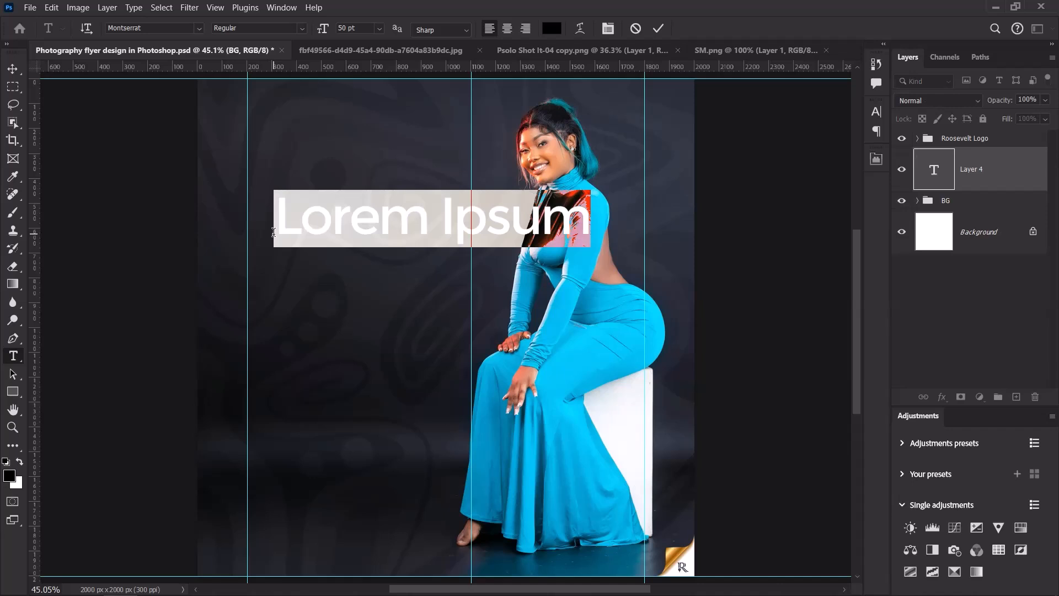
text(Oh)
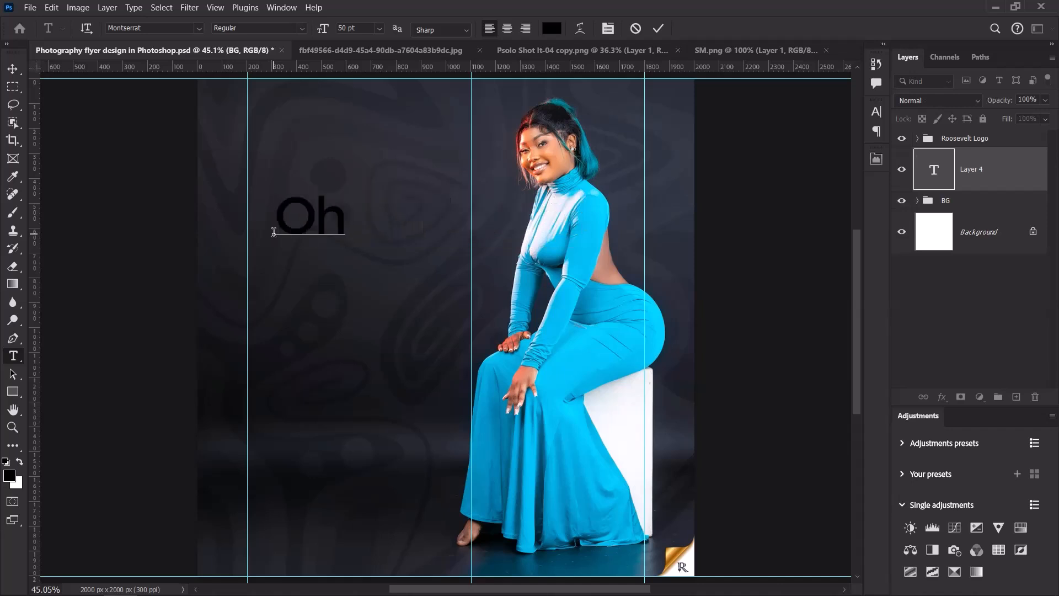
key(BackSpace)
key(BackSpace)
text(Photo)
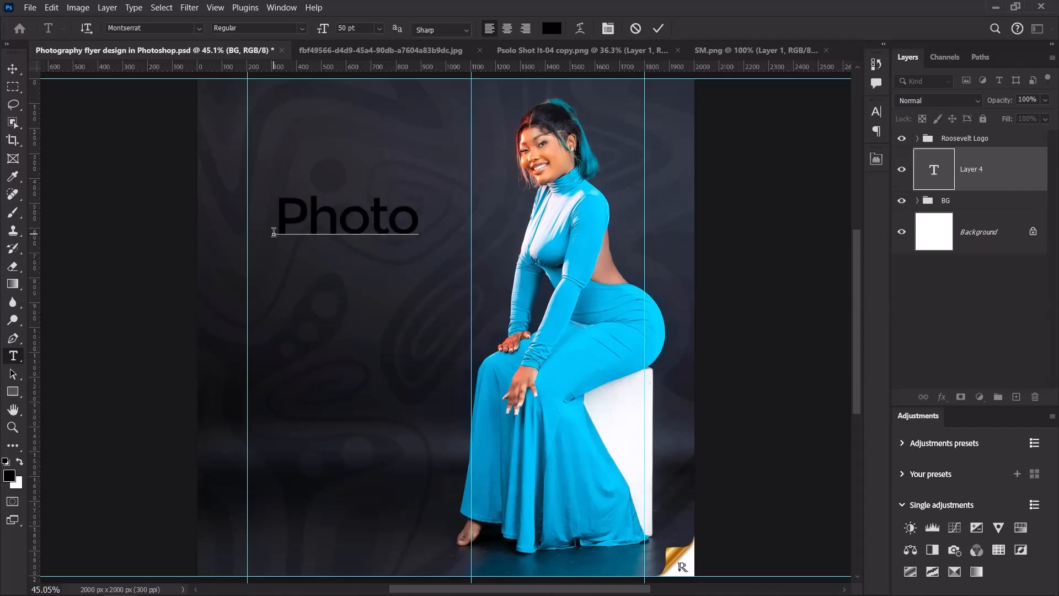
key(Return)
text(Shot)
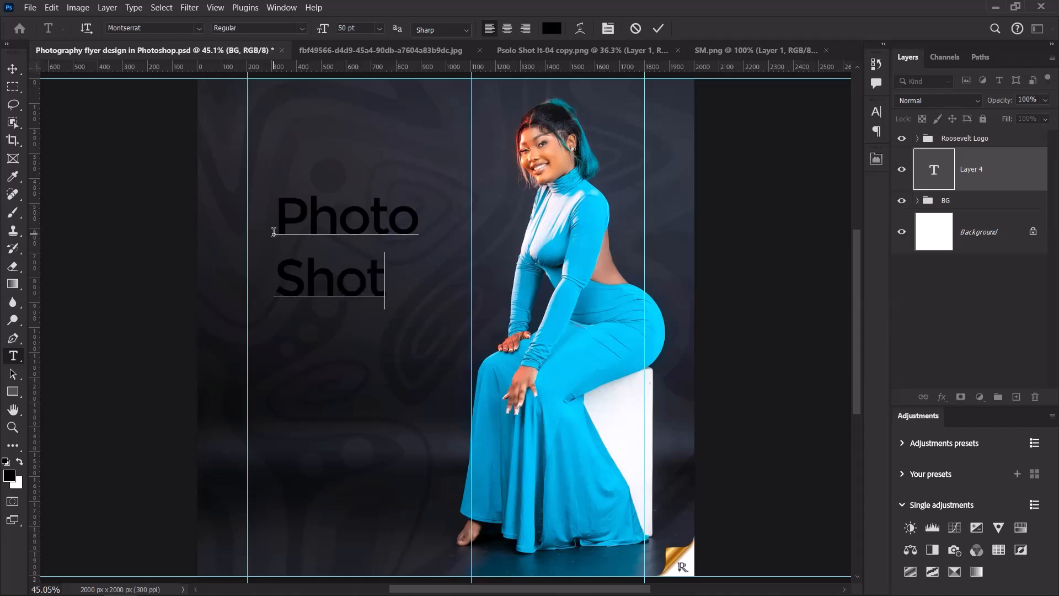
key(BackSpace)
text(ot)
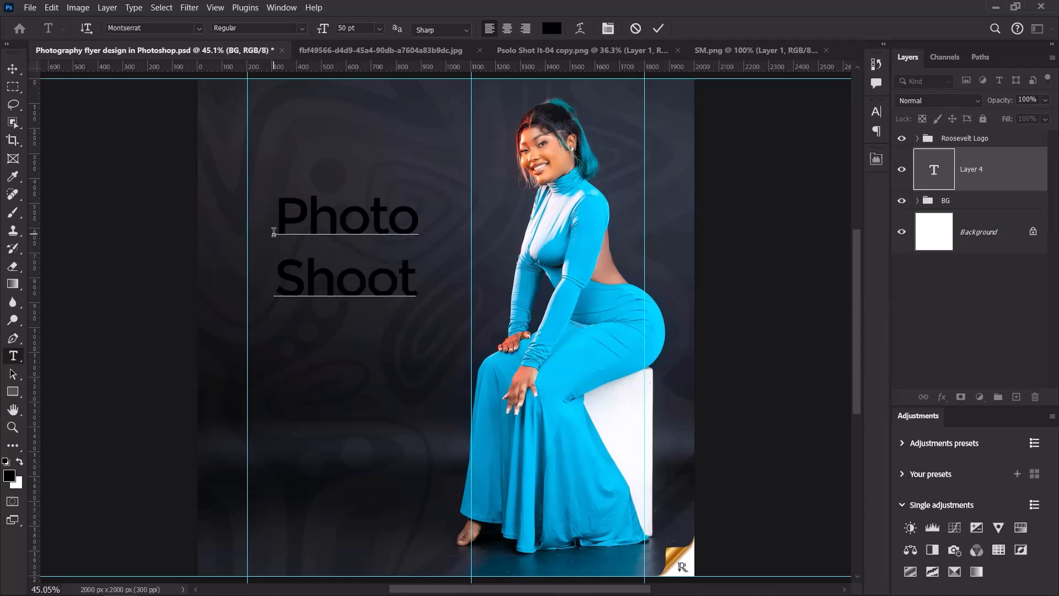
click(457, 84)
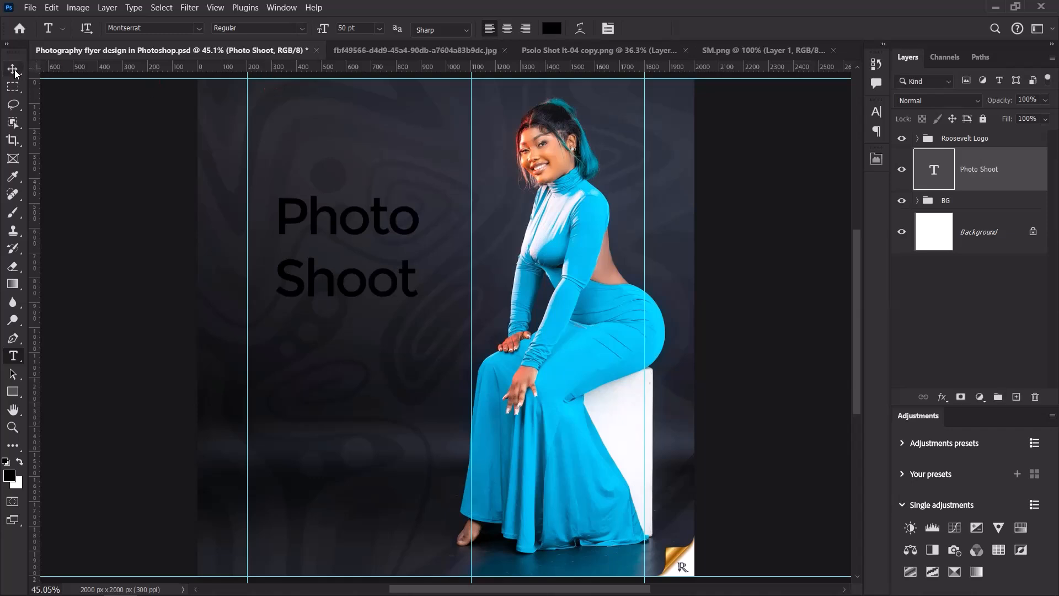
Change the headline's text colour to white.
key(v)
click(686, 189)
click(875, 112)
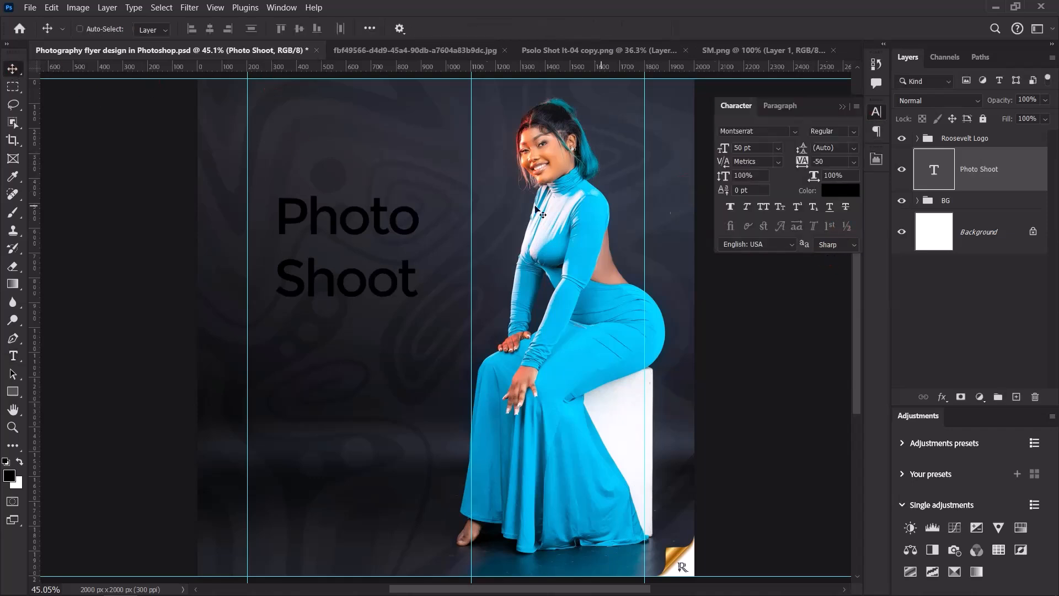
click(827, 189)
drag(744, 266, 693, 217)
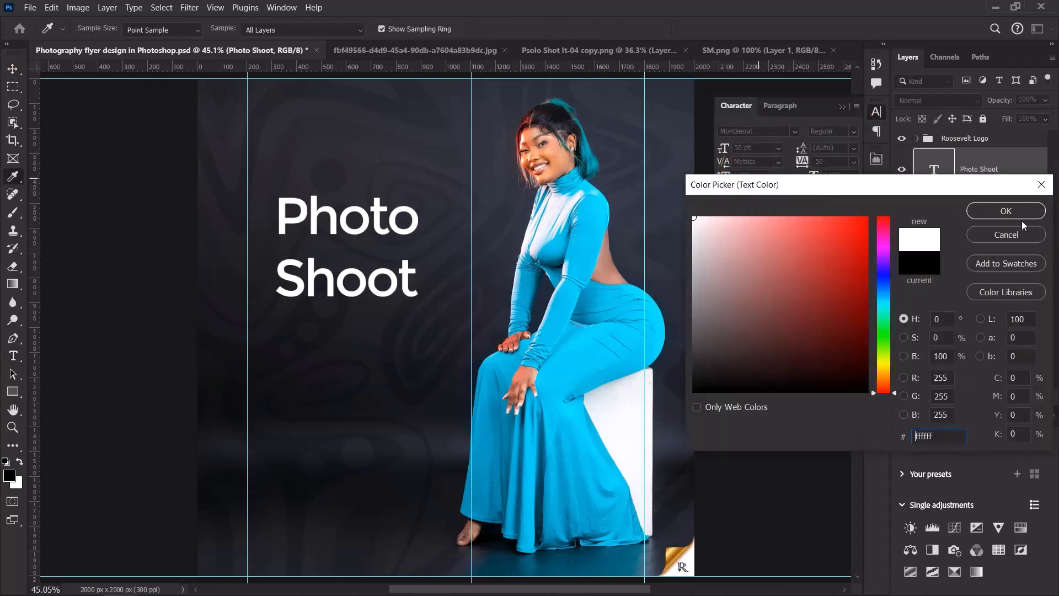
click(1006, 211)
scroll(353, 241, down, 6)
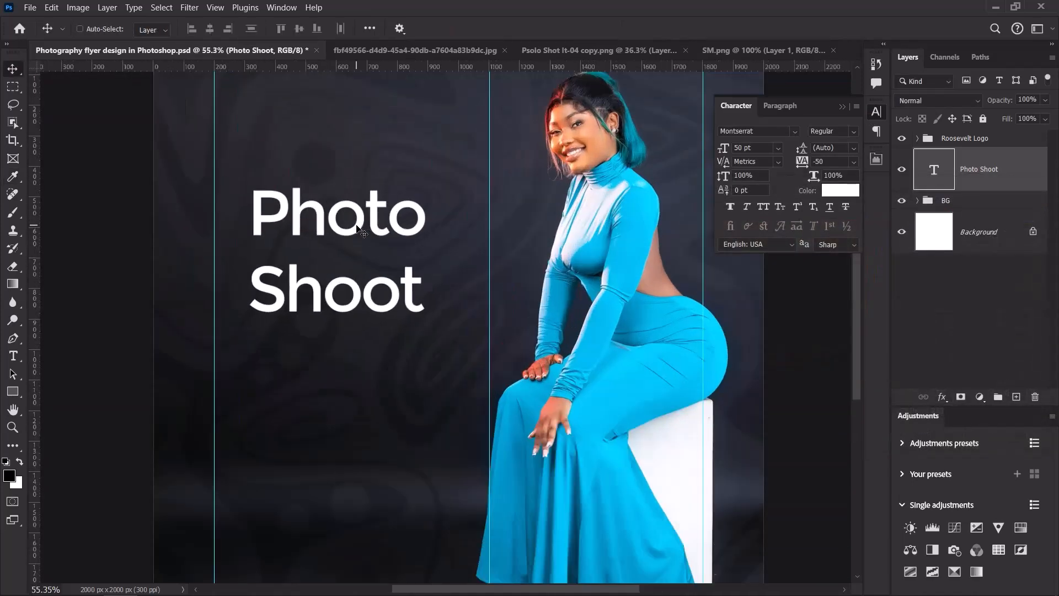
scroll(376, 232, up, 3)
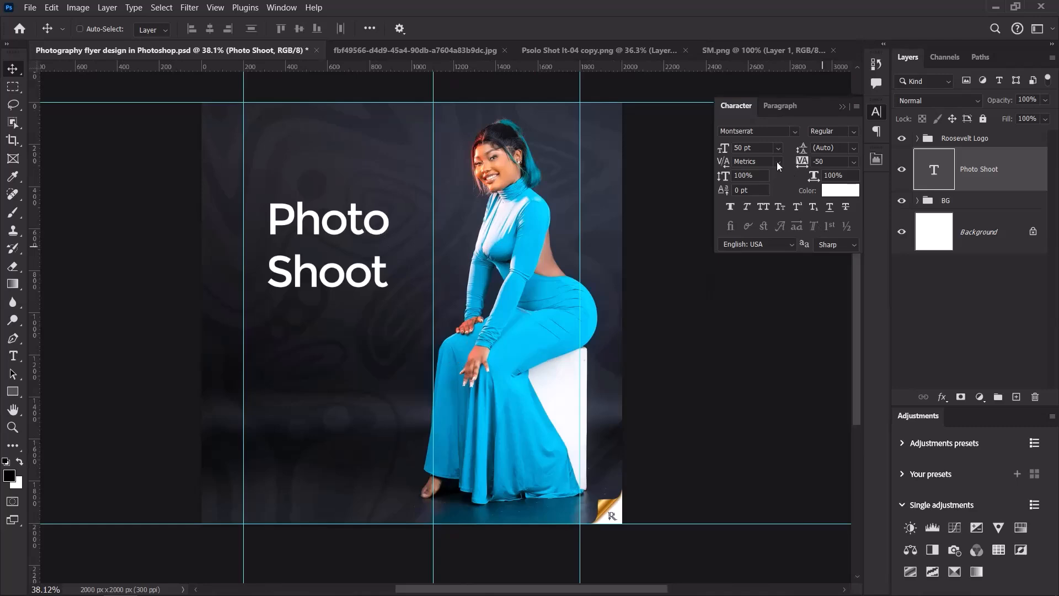
Set the headline to Helvetica Condensed Black, all caps, 95.25 pt.
click(767, 131)
text(h)
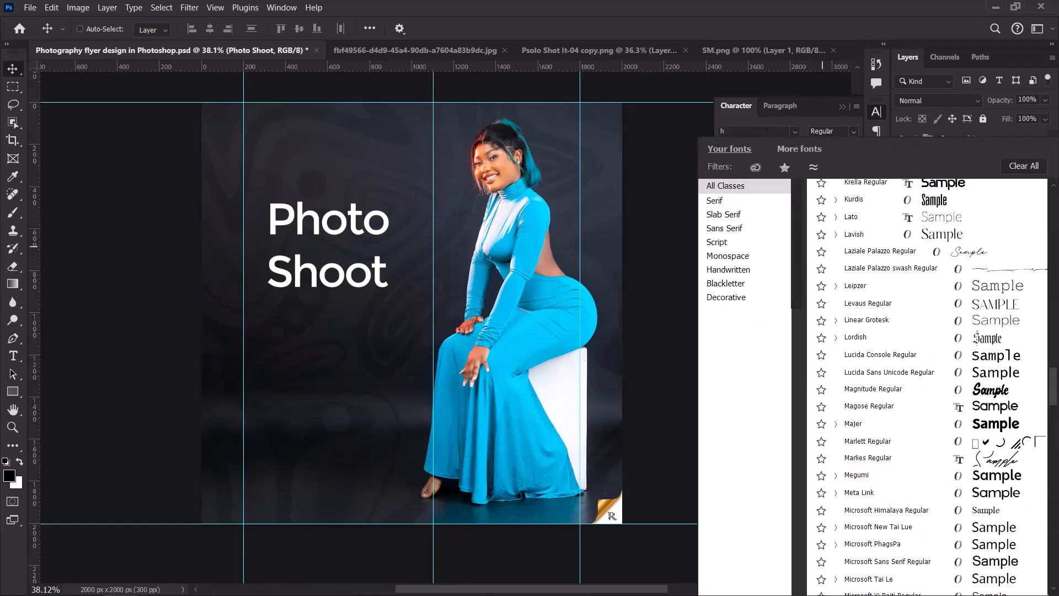
text(elvetica Conden...)
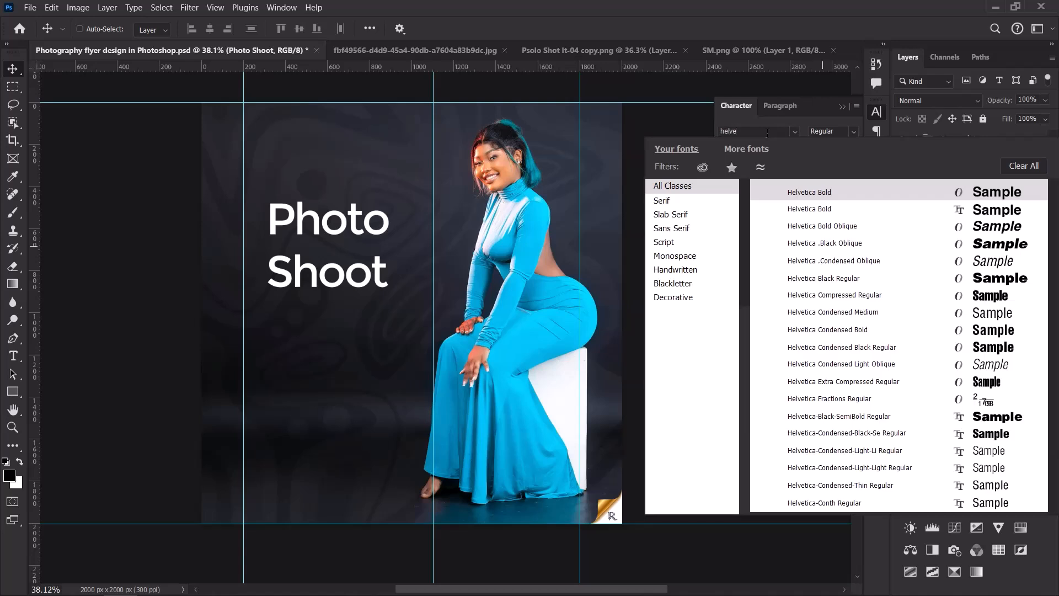
click(859, 351)
scroll(370, 231, up, 3)
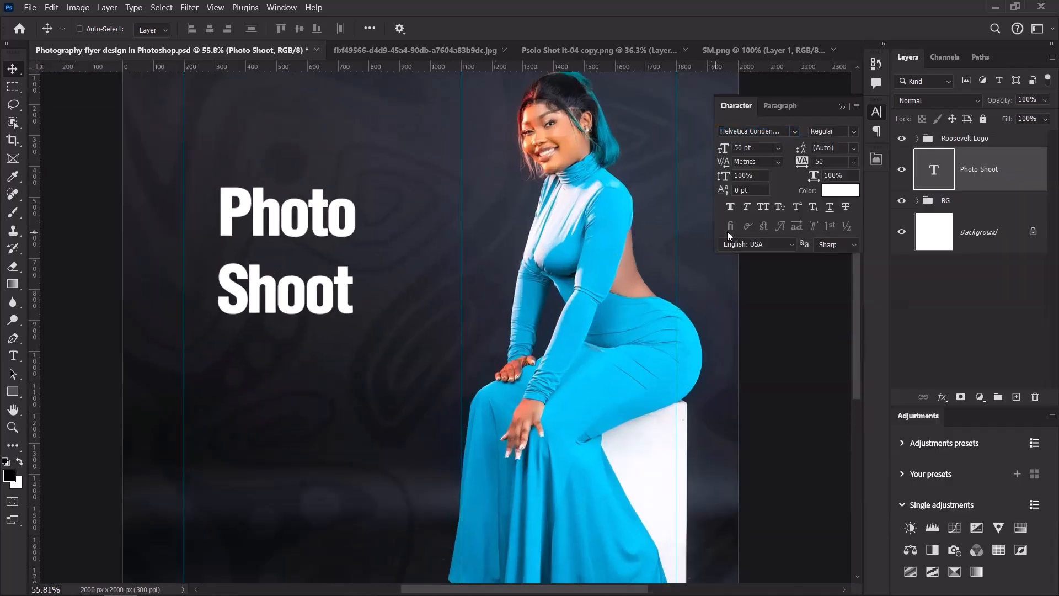
click(763, 207)
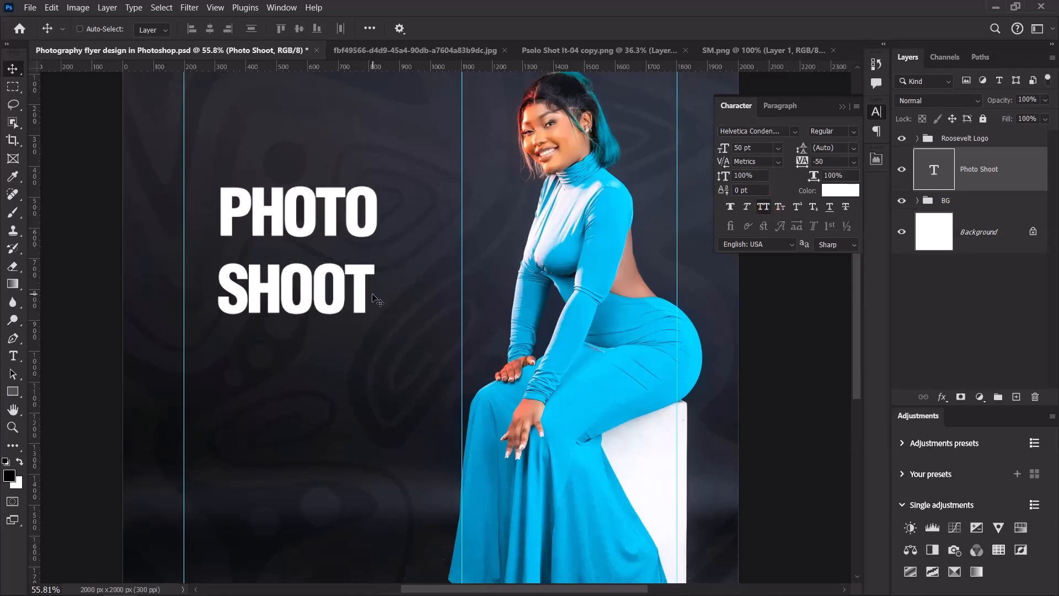
scroll(342, 282, up, 2)
click(756, 147)
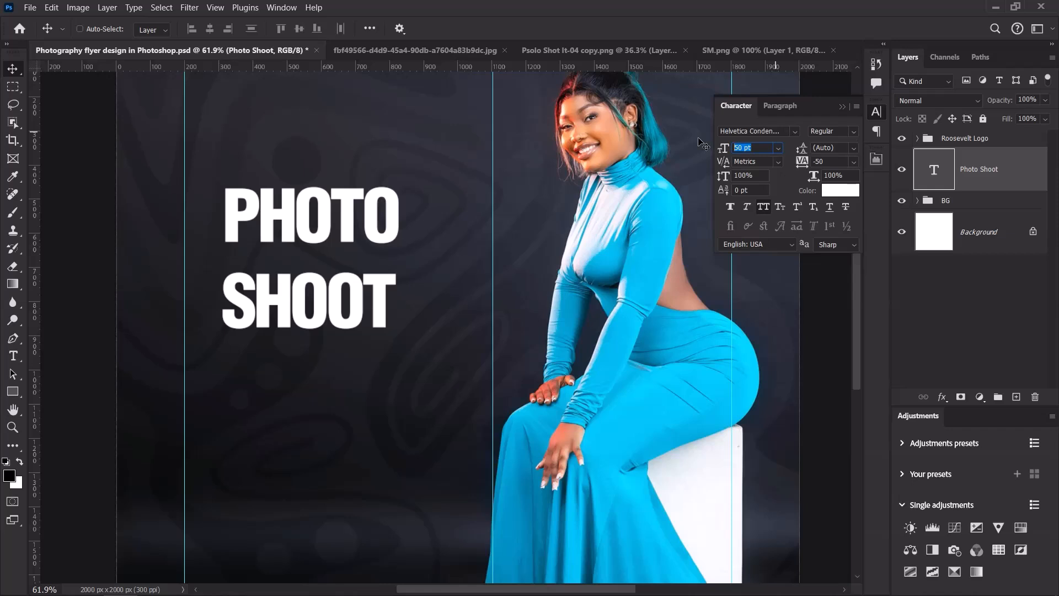
text(95.25)
key(Return)
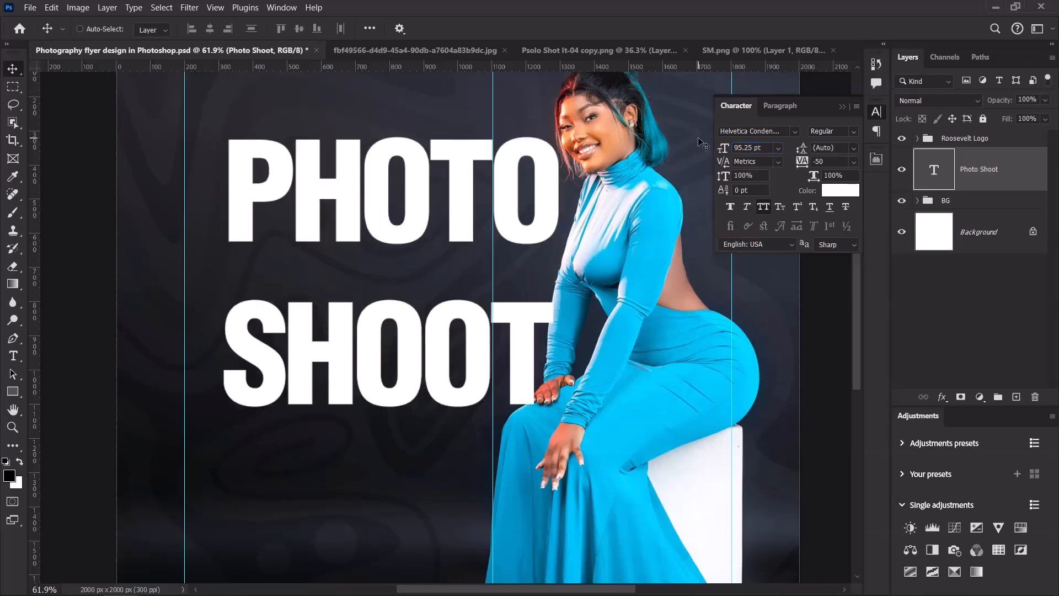
Shift the PHOTO SHOOT headline to the left.
scroll(648, 164, down, 2)
scroll(648, 164, up, 2)
scroll(519, 171, down, 2)
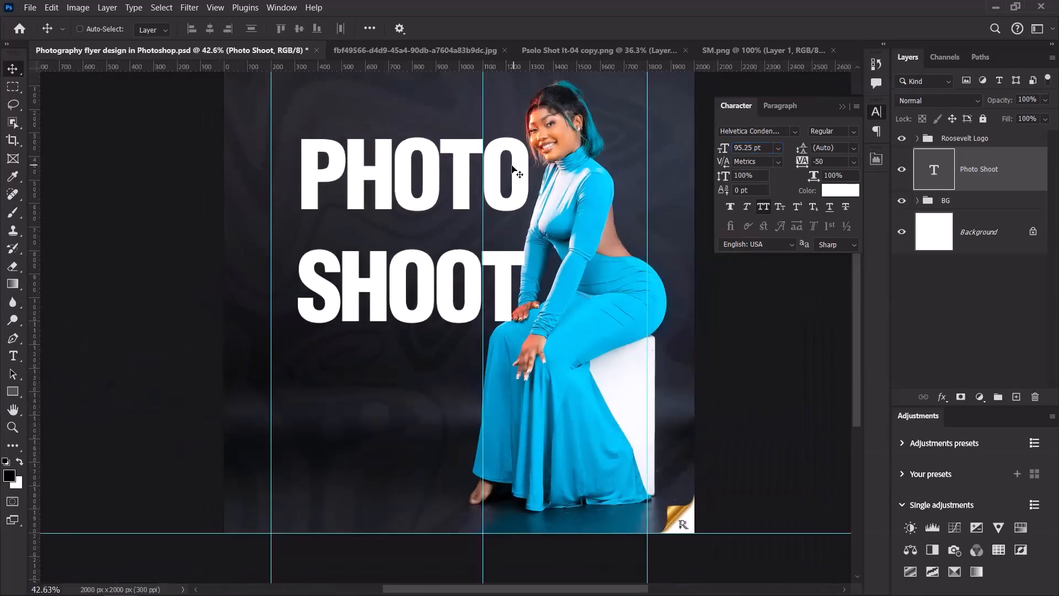
drag(448, 171, 415, 171)
drag(415, 171, 417, 172)
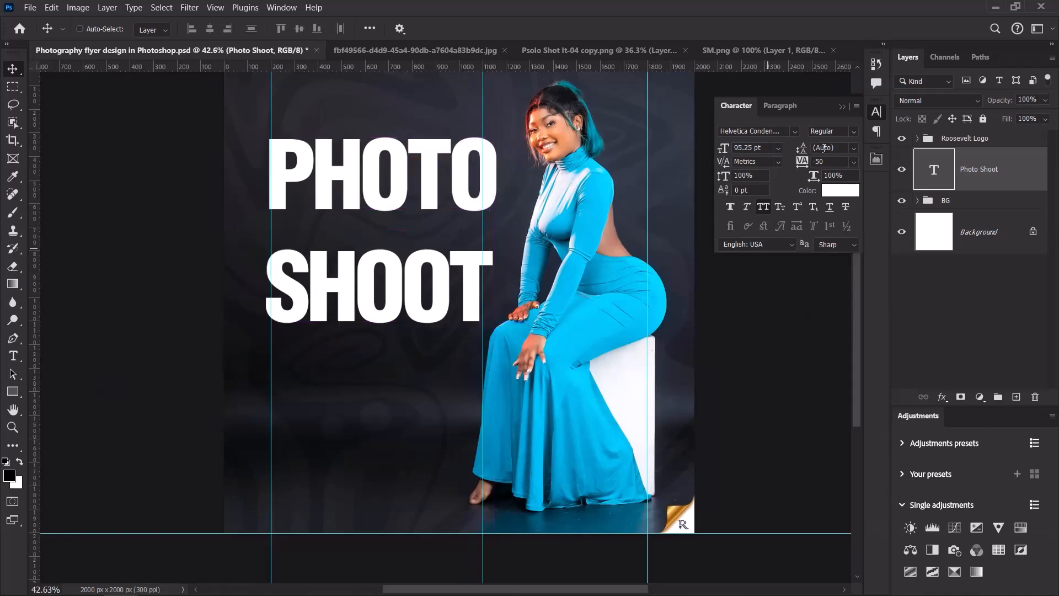
Give the headline 68 pt leading and -30 tracking.
click(831, 147)
text(68)
key(Return)
scroll(530, 151, down, 2)
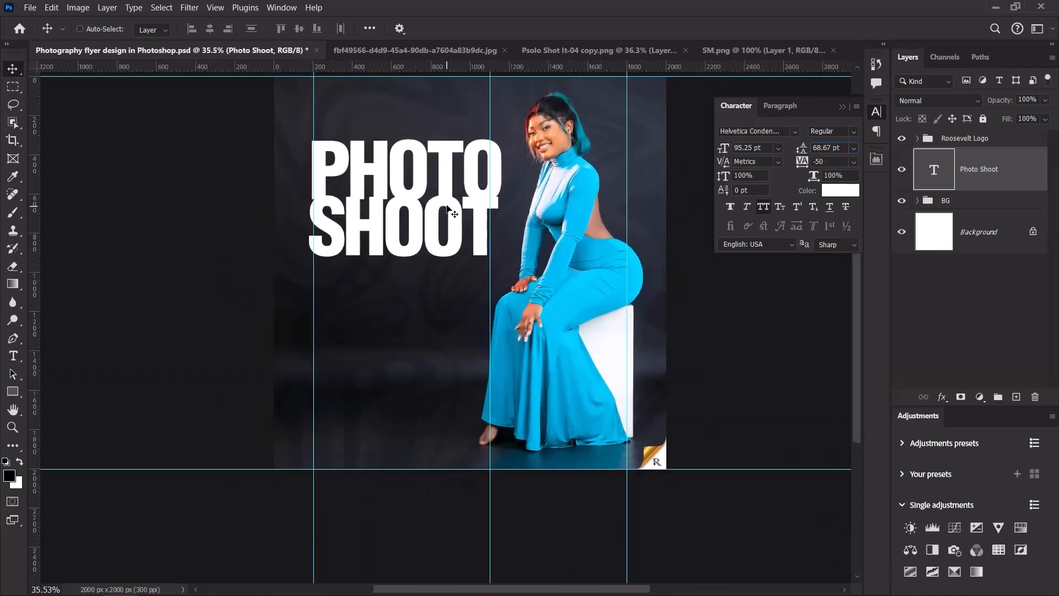
scroll(447, 209, up, 5)
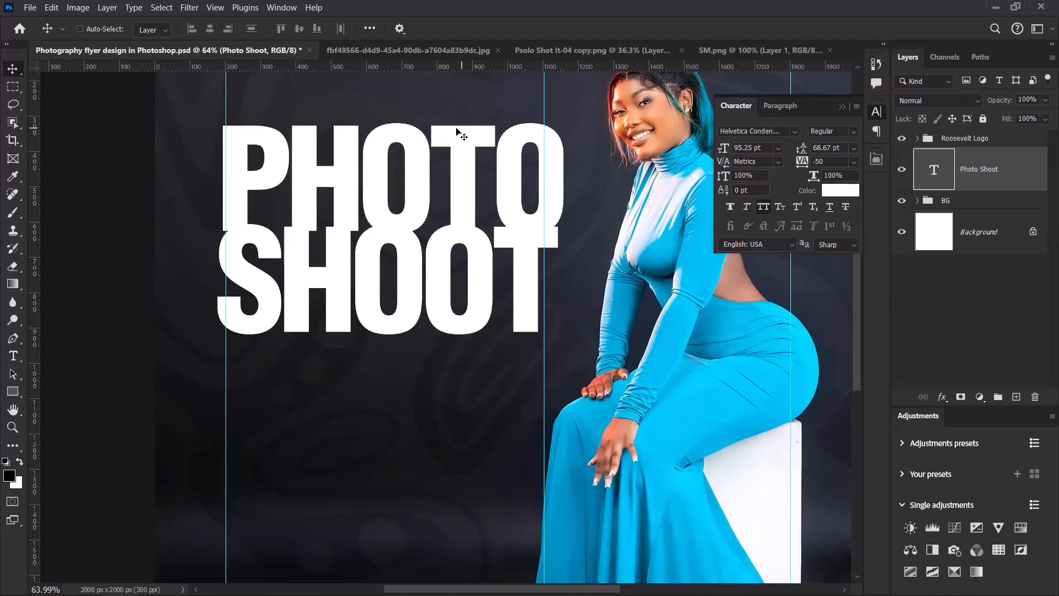
scroll(393, 149, down, 1)
scroll(393, 149, up, 2)
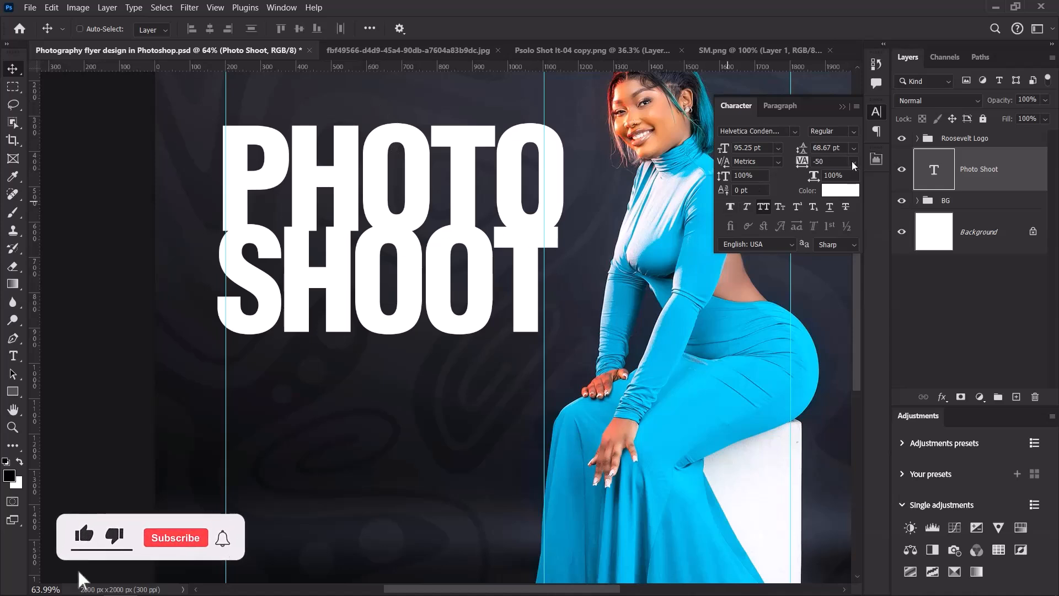
click(829, 191)
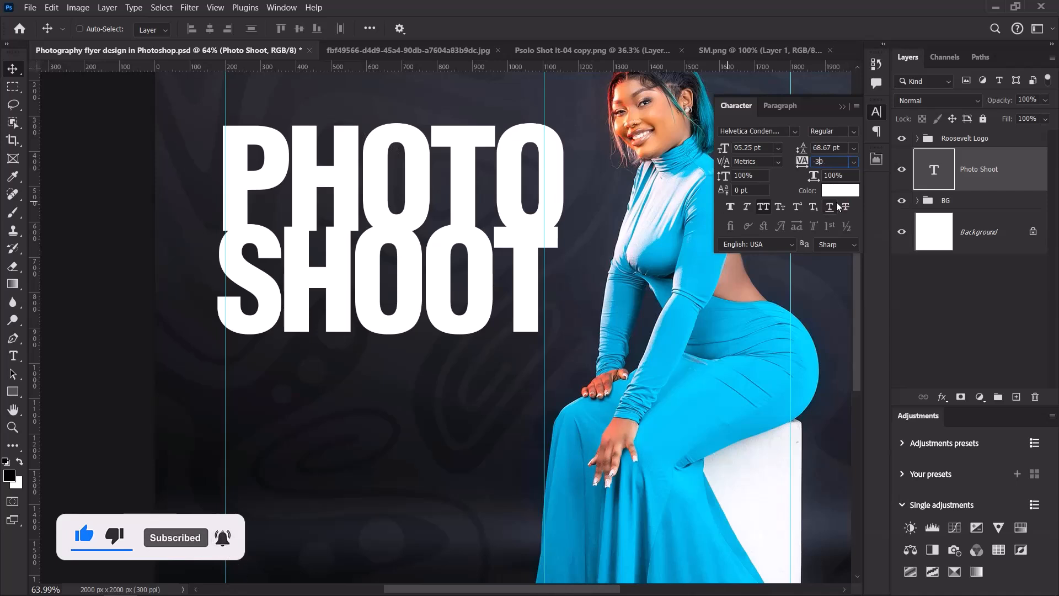
key(Return)
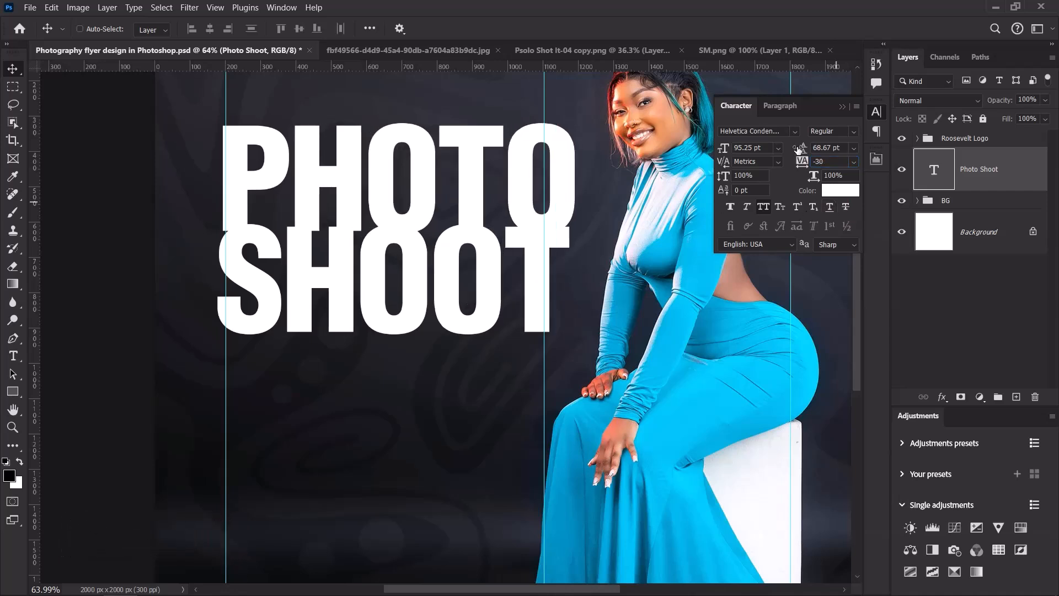
Change the leading to 75 pt and nudge the headline right onto the guide.
click(800, 148)
text(75)
key(Return)
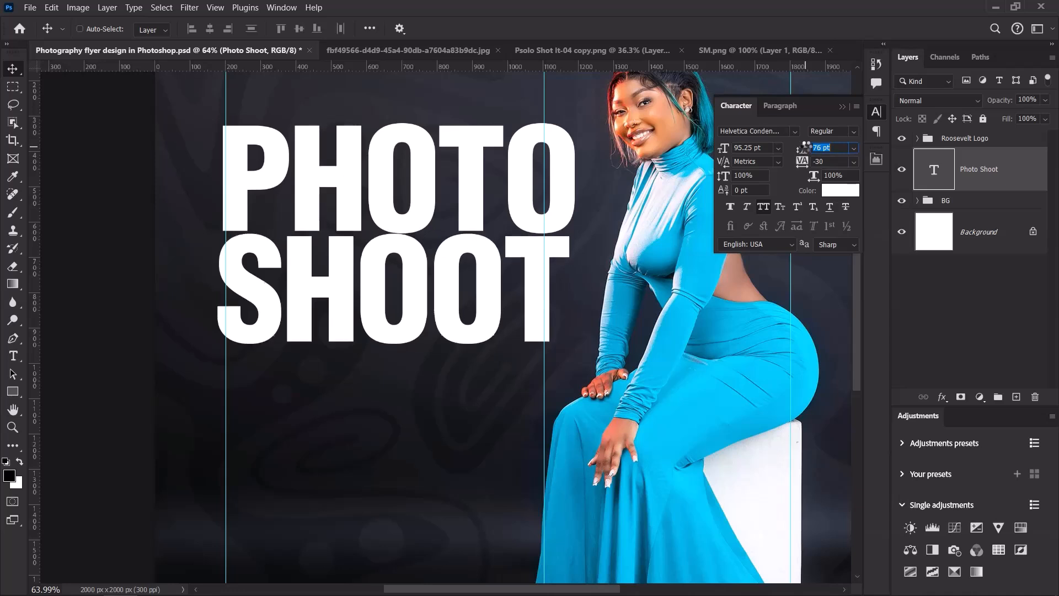
key(Return)
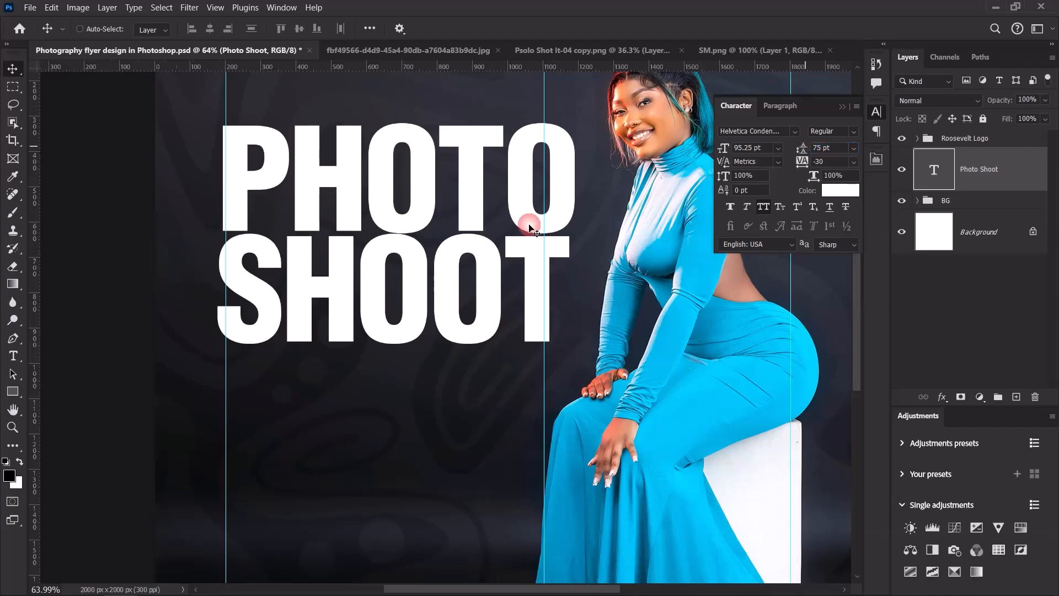
scroll(528, 227, down, 5)
scroll(470, 214, up, 6)
drag(349, 176, 350, 175)
key(Right)
key(Right)
key(Right)
key(Right)
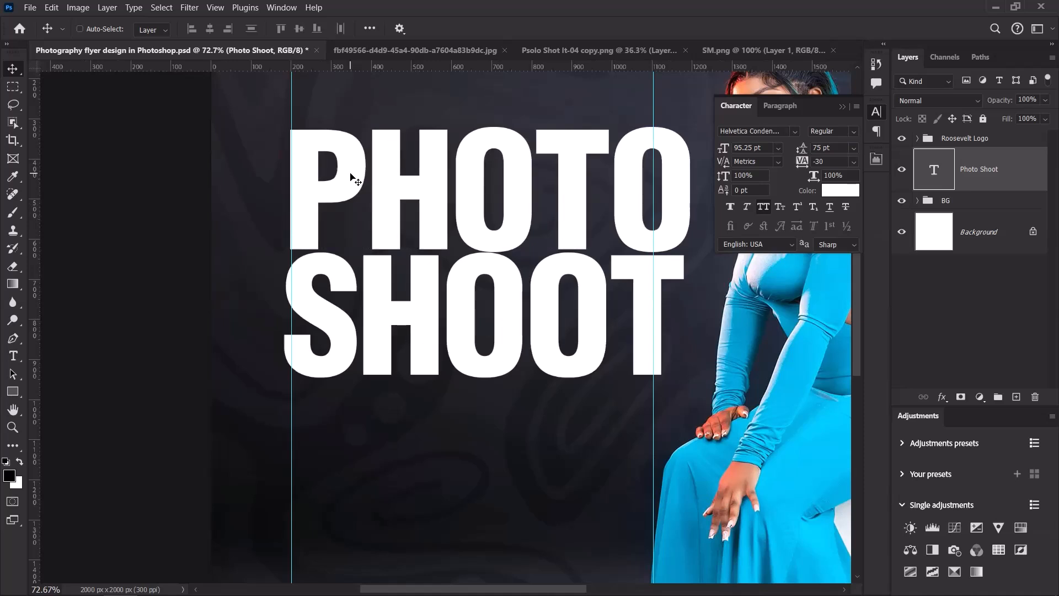
Scale the headline down to about 90% and move it down slightly.
key(ctrl+t)
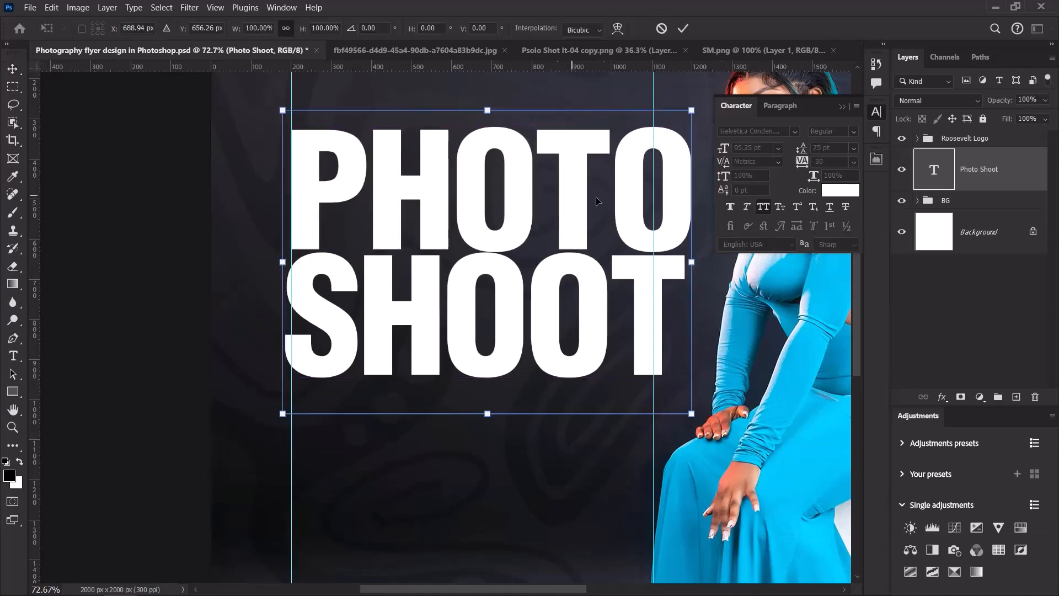
drag(699, 258, 654, 245)
scroll(617, 245, down, 12)
scroll(608, 254, up, 8)
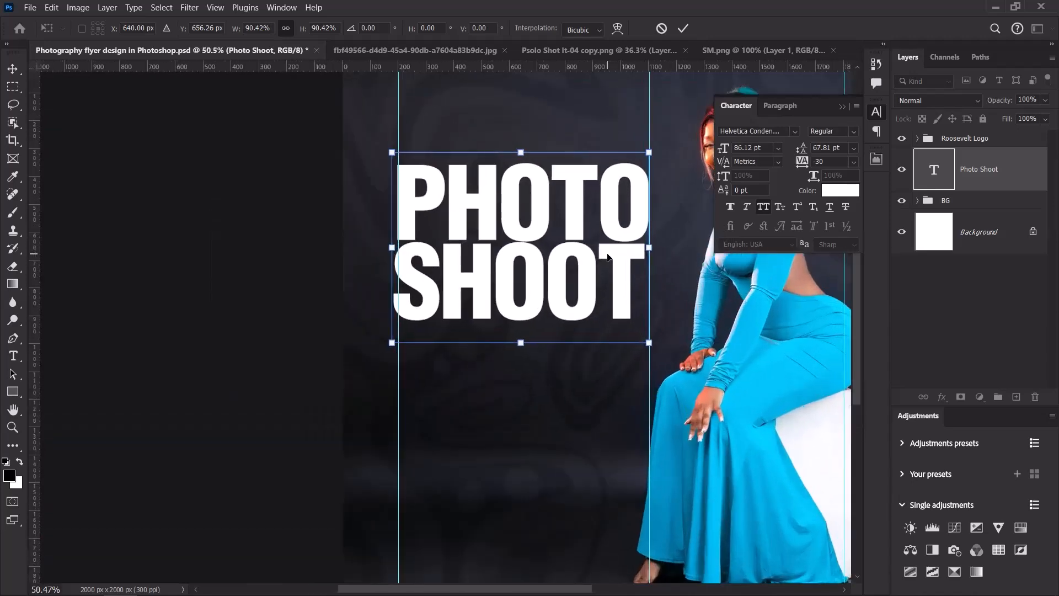
click(683, 28)
scroll(349, 300, down, 4)
scroll(485, 300, up, 4)
scroll(442, 274, down, 3)
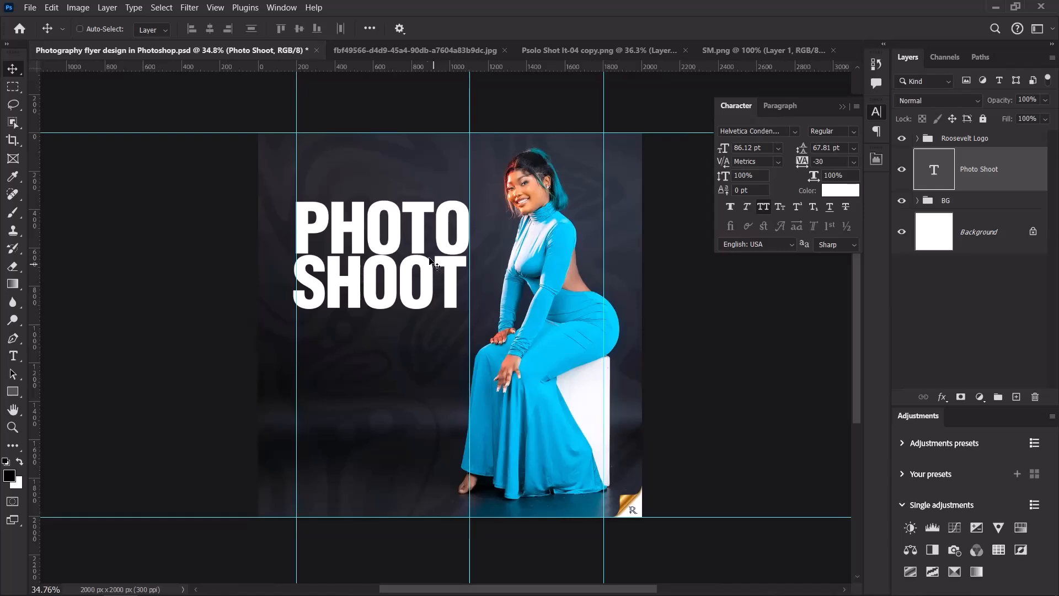
drag(409, 219, 410, 223)
Add a horizontal guide across the flyer.
scroll(410, 223, down, 2)
scroll(409, 223, up, 2)
scroll(410, 222, up, 2)
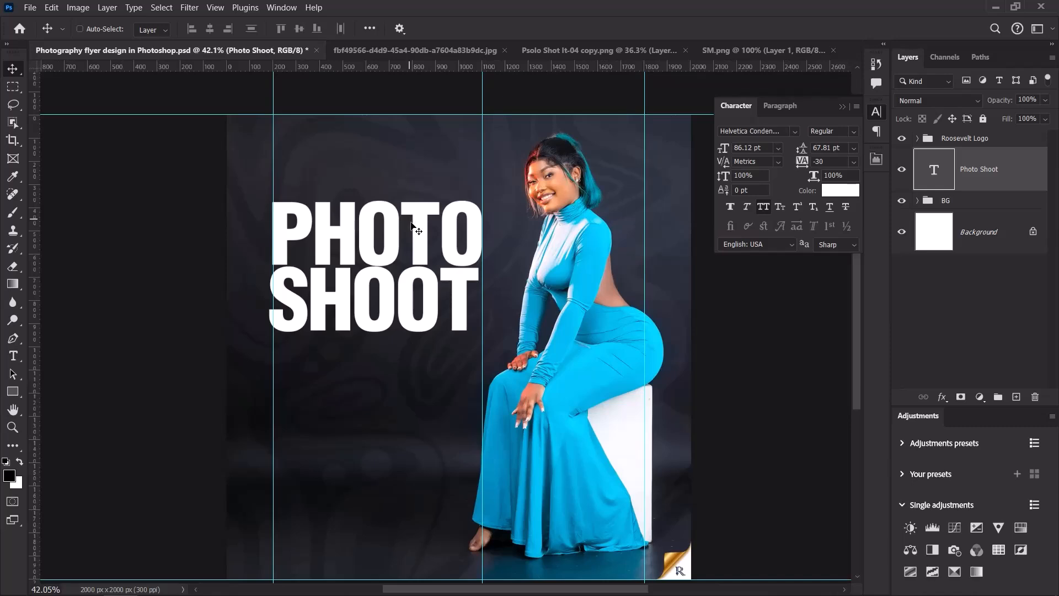
scroll(427, 274, up, 2)
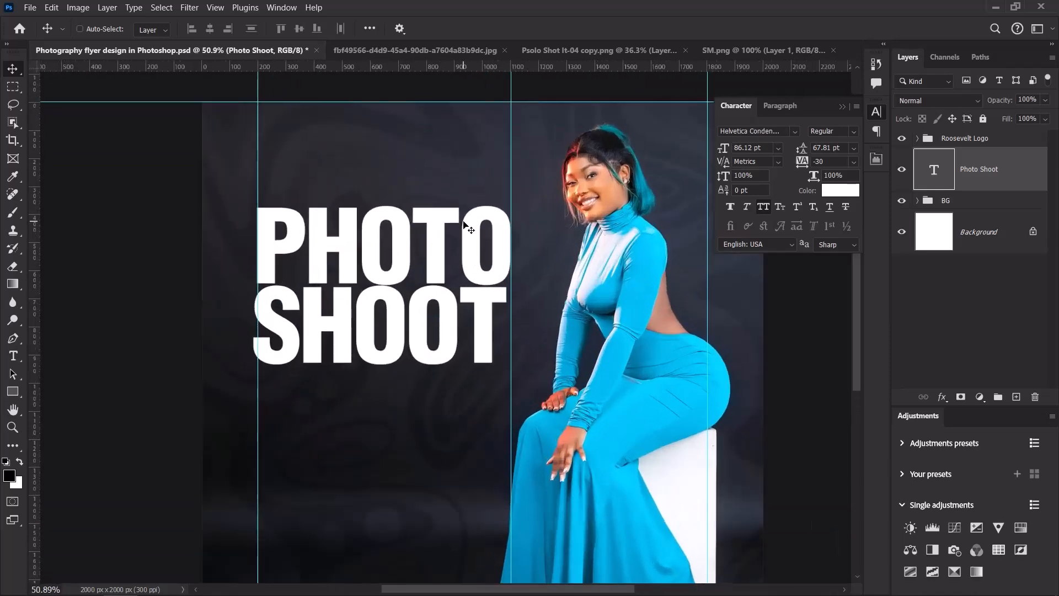
drag(513, 72, 546, 125)
scroll(546, 160, down, 3)
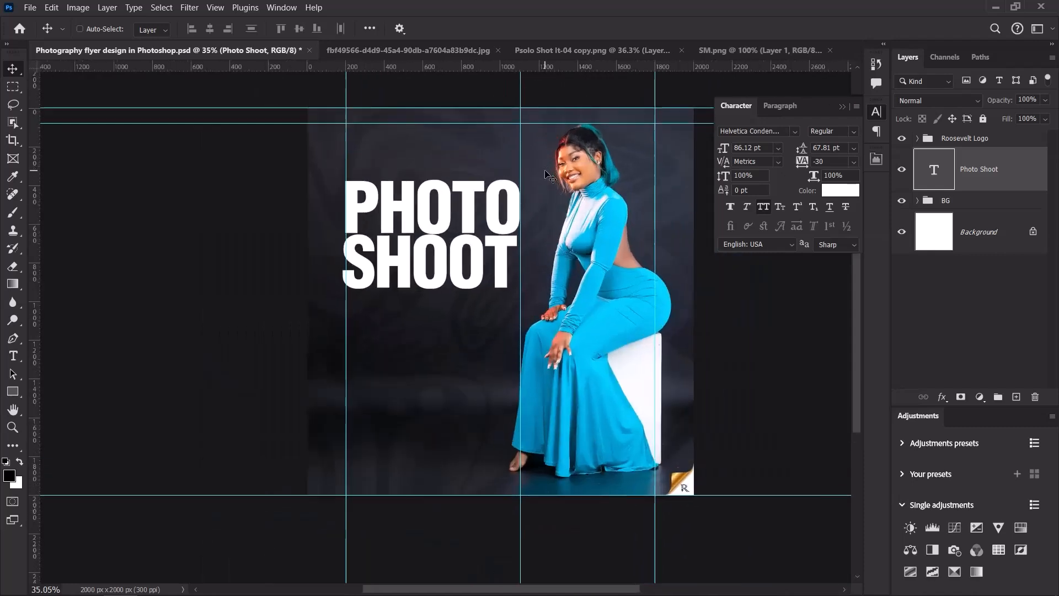
Try nudging the model and gradient layers in the BG group down, then undo it.
click(918, 200)
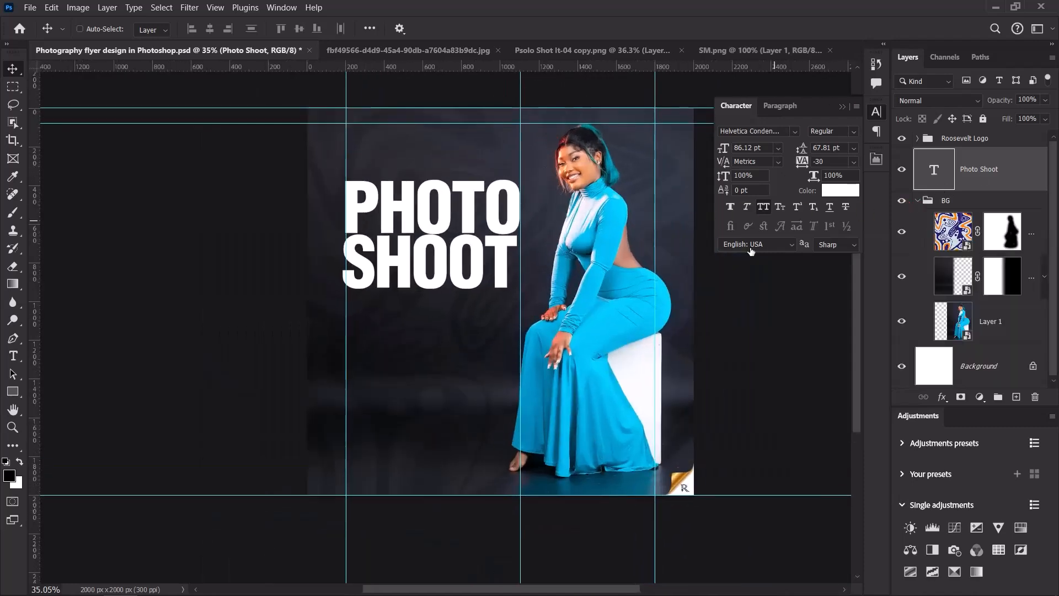
click(939, 327)
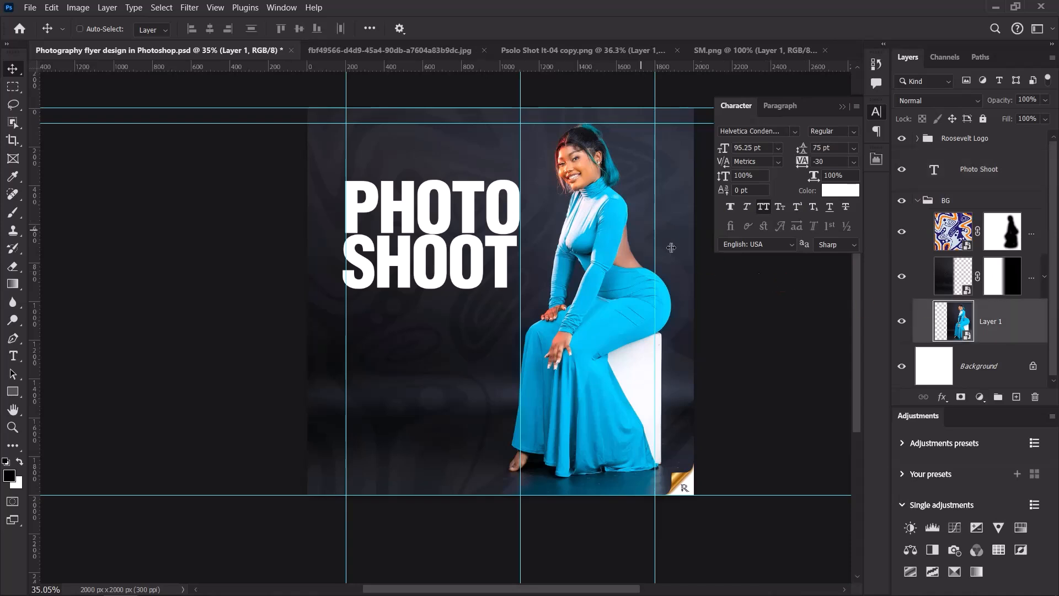
shift+click(916, 278)
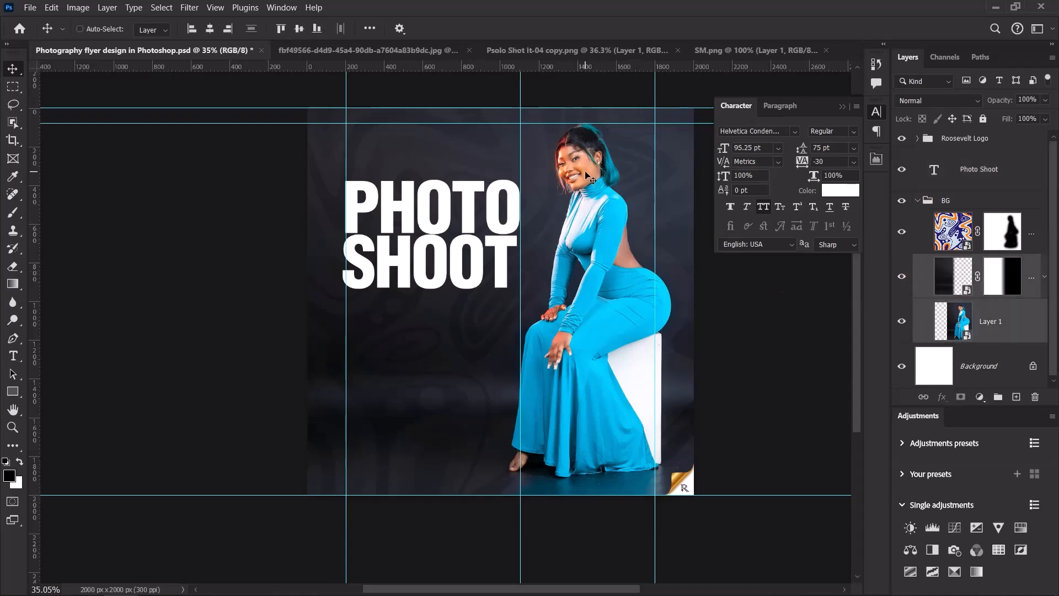
key(shift+Down)
key(shift+Down)
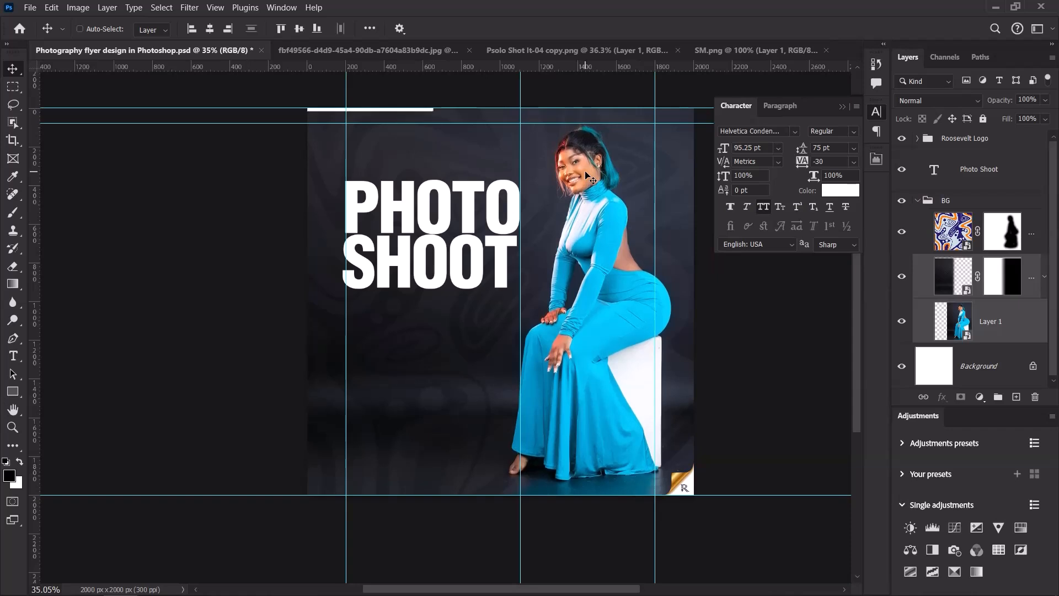
key(ctrl+z)
key(ctrl+z)
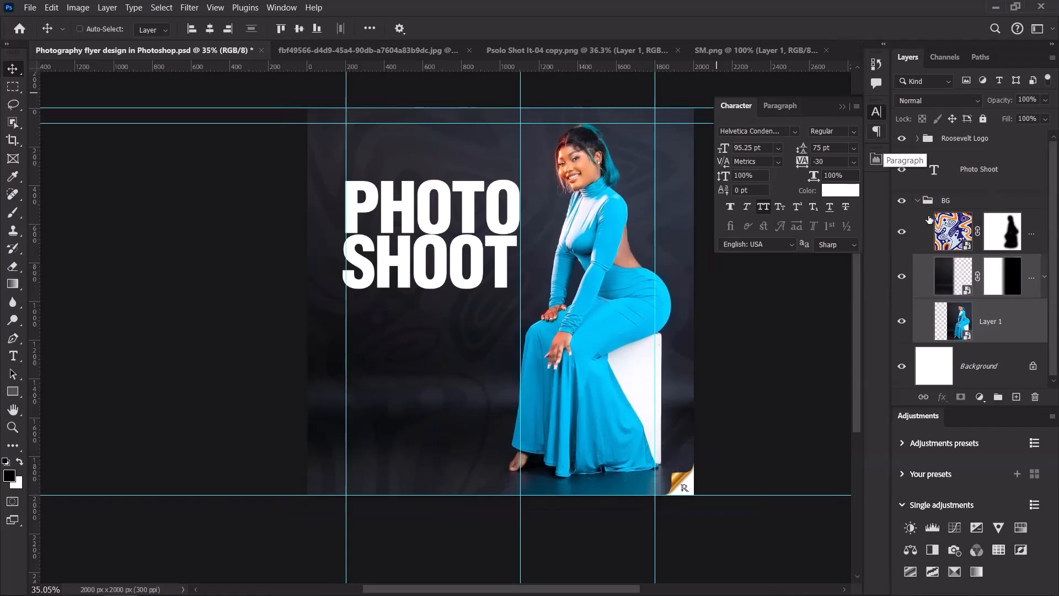
click(917, 200)
Move the Photo Shoot headline down about 66 px and reposition the top guide.
click(968, 169)
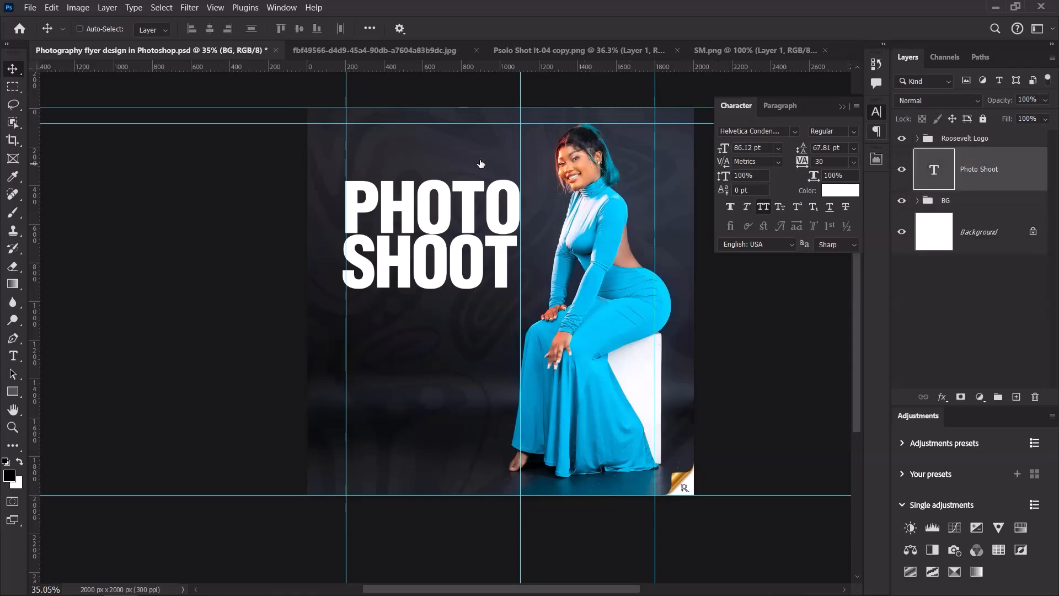
scroll(479, 162, up, 3)
drag(407, 253, 411, 271)
scroll(623, 118, up, 2)
scroll(623, 119, down, 2)
scroll(623, 119, up, 2)
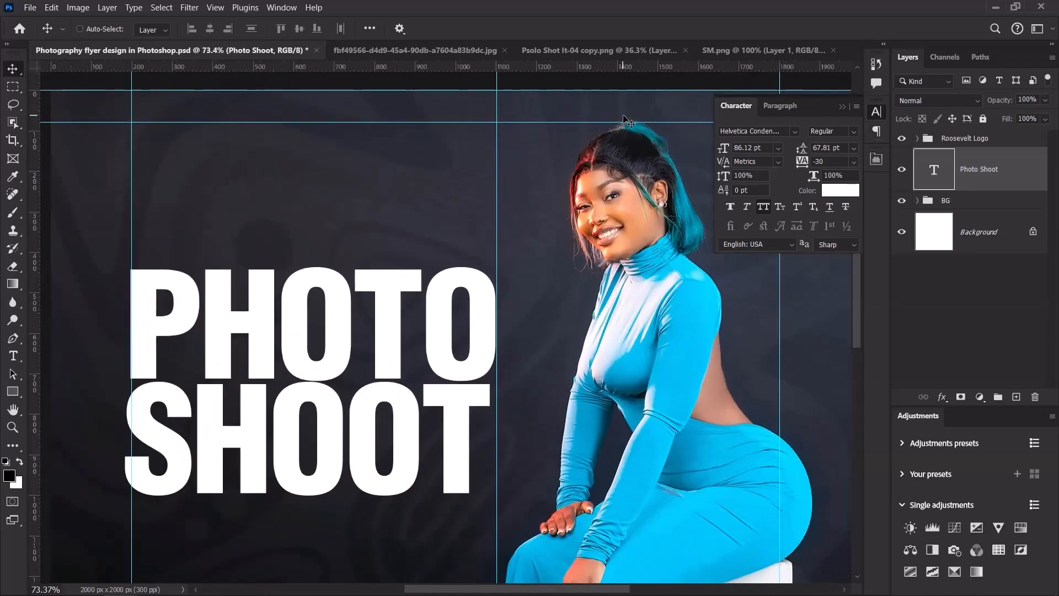
scroll(626, 118, up, 1)
drag(605, 122, 611, 125)
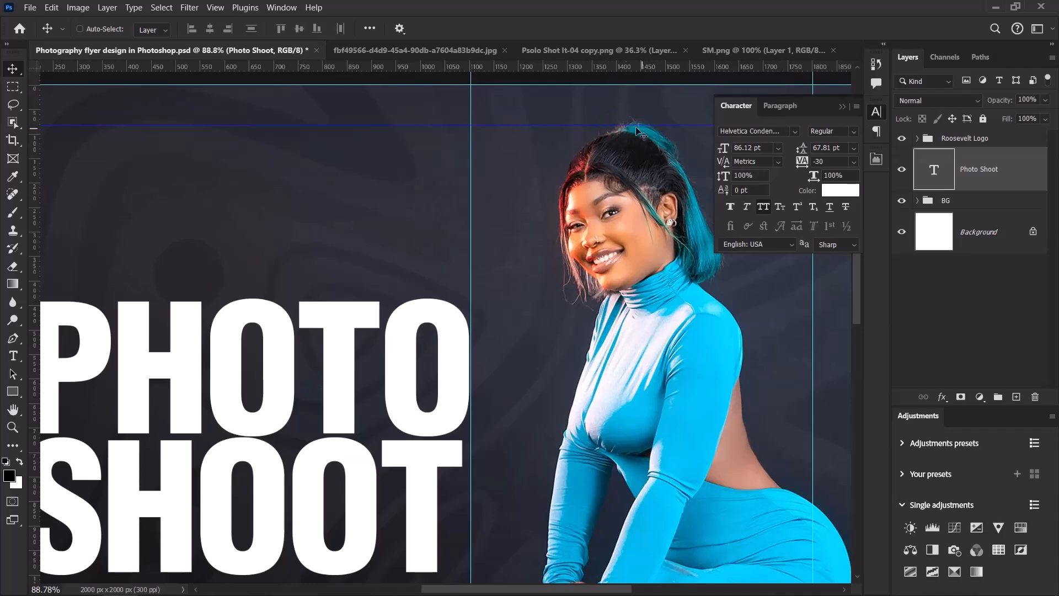
scroll(643, 132, down, 3)
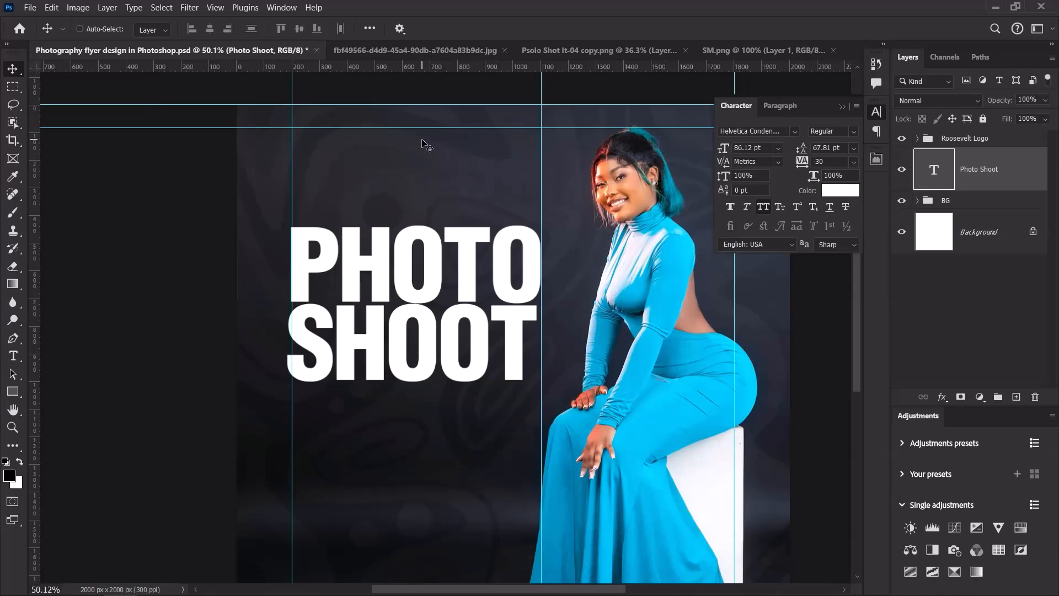
Close the pattern image without saving and return to the flyer document.
click(444, 51)
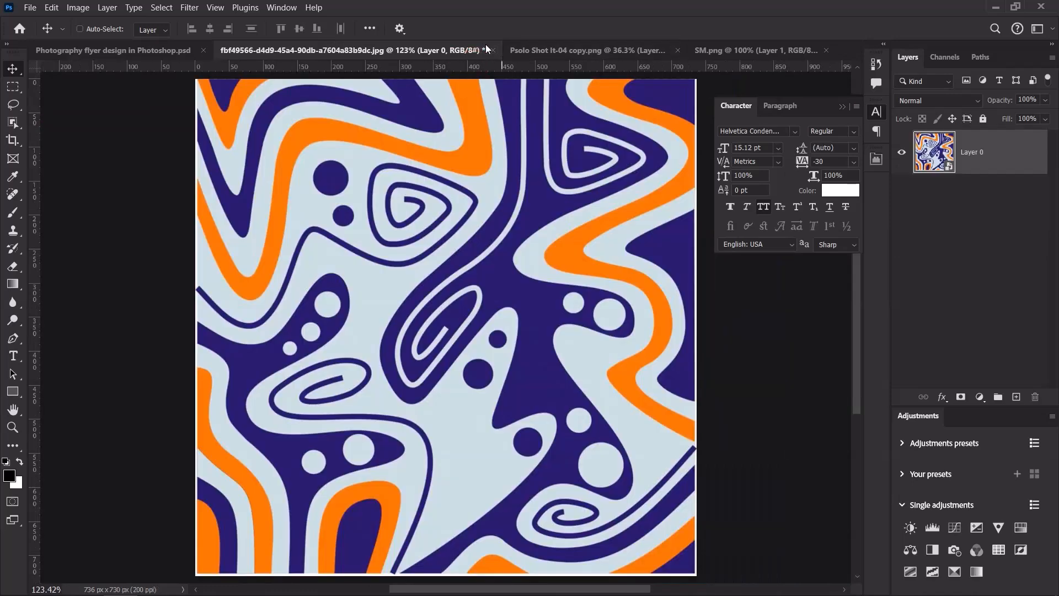
click(493, 50)
click(546, 236)
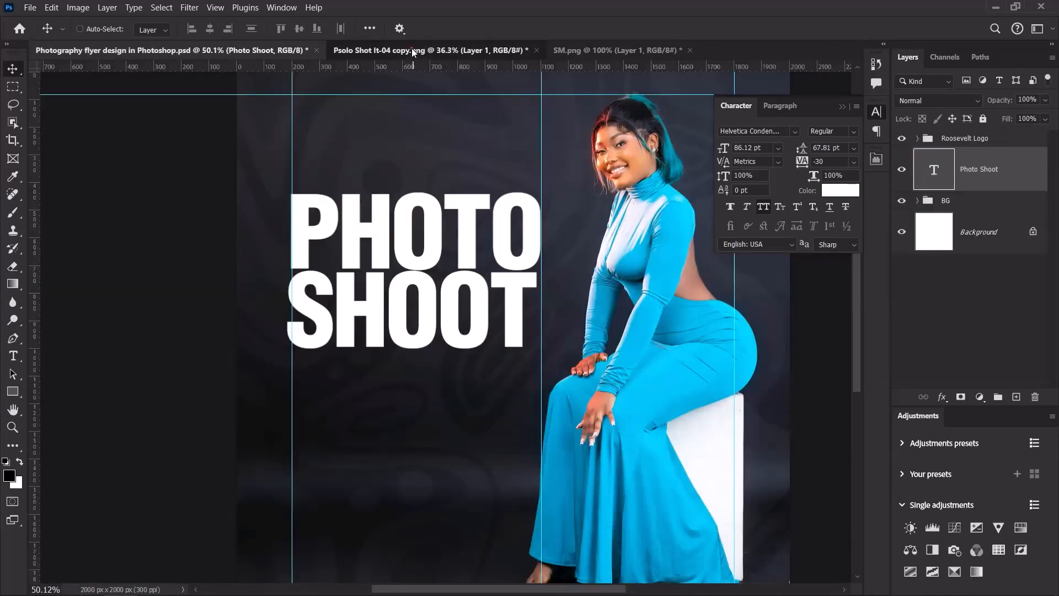
click(412, 50)
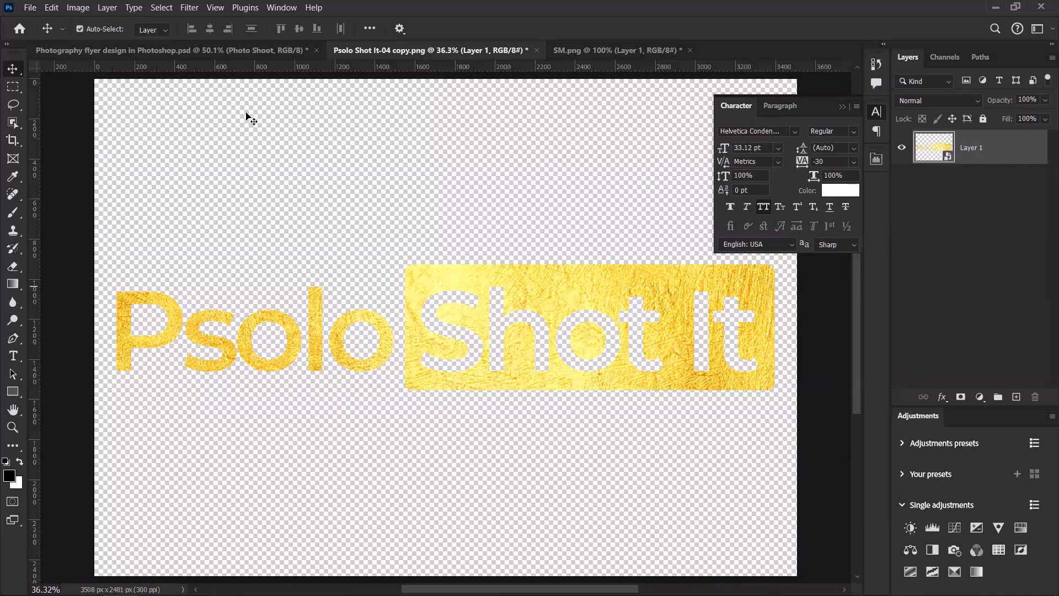
click(197, 51)
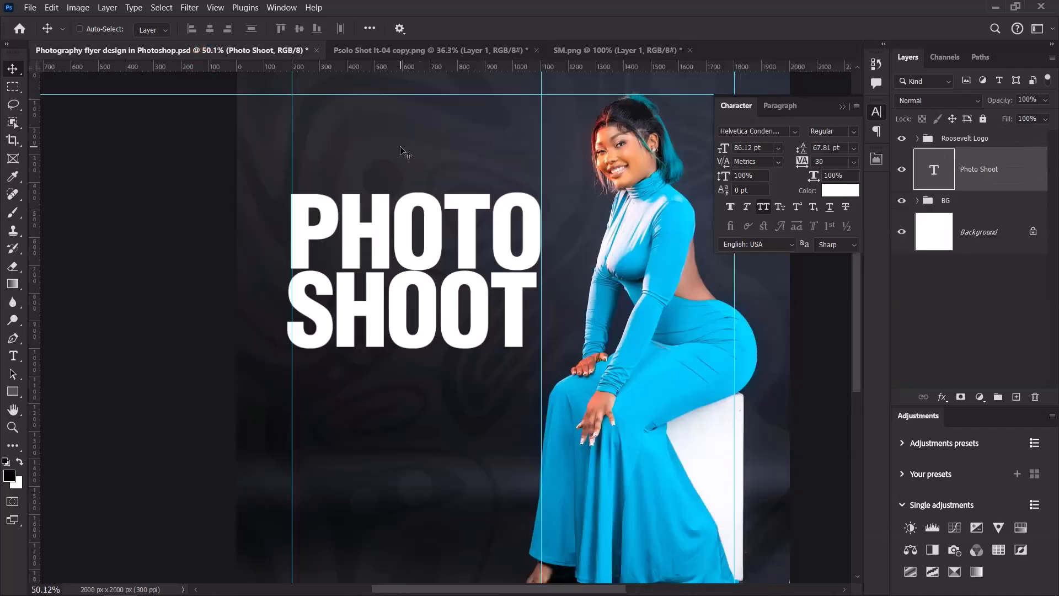
Paste the Psolo Shot It logo into the flyer and scale it to about 15%.
key(ctrl+v)
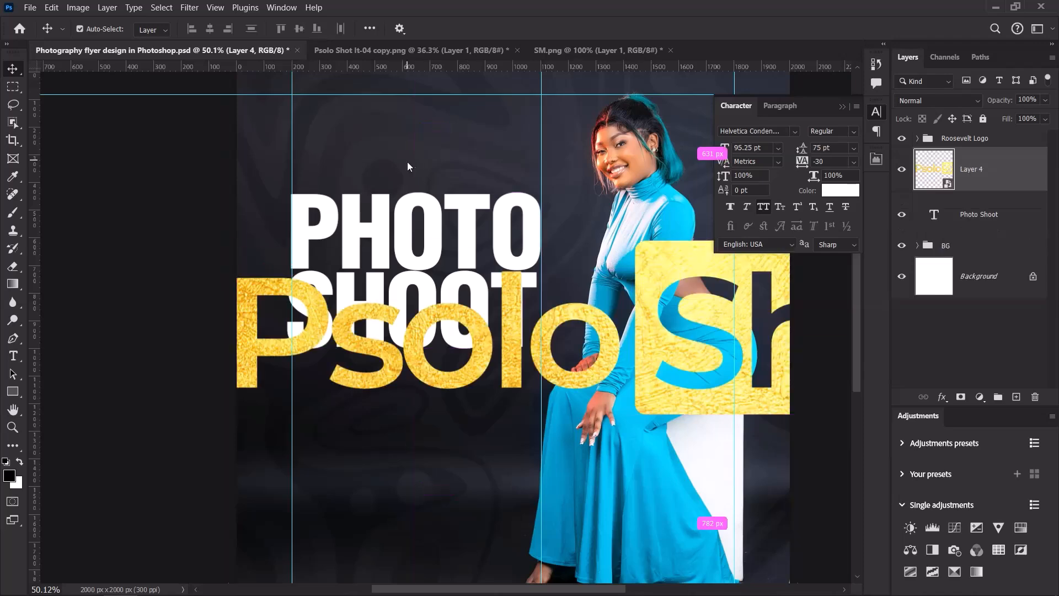
scroll(624, 265, down, 2)
scroll(623, 265, up, 1)
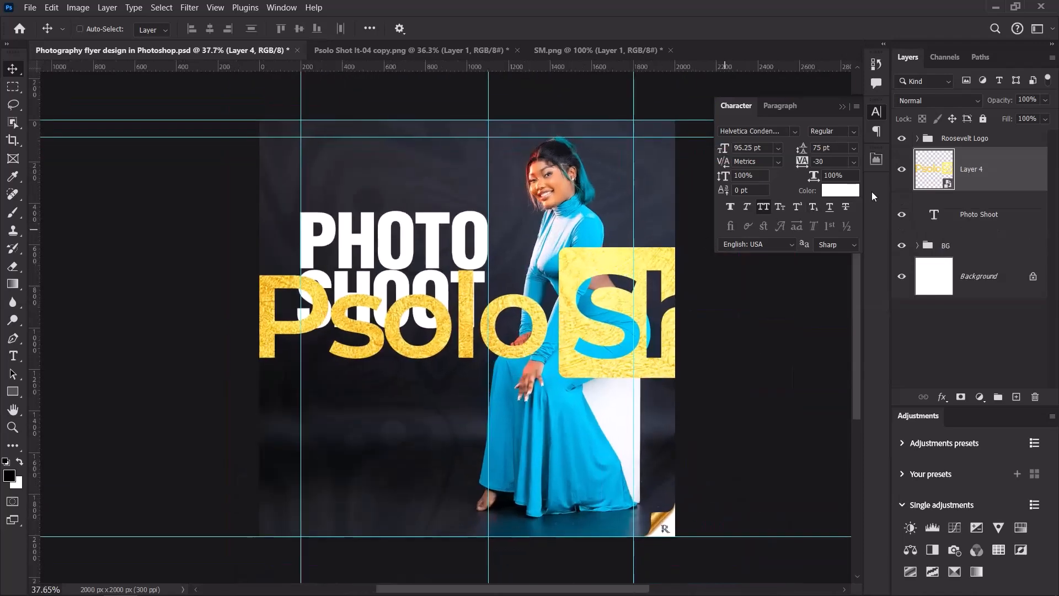
key(ctrl+t)
drag(600, 248, 405, 167)
scroll(405, 167, down, 2)
scroll(405, 165, up, 2)
click(683, 28)
Move the PHOTO SHOOT headline up slightly below the logo.
ctrl+click(416, 232)
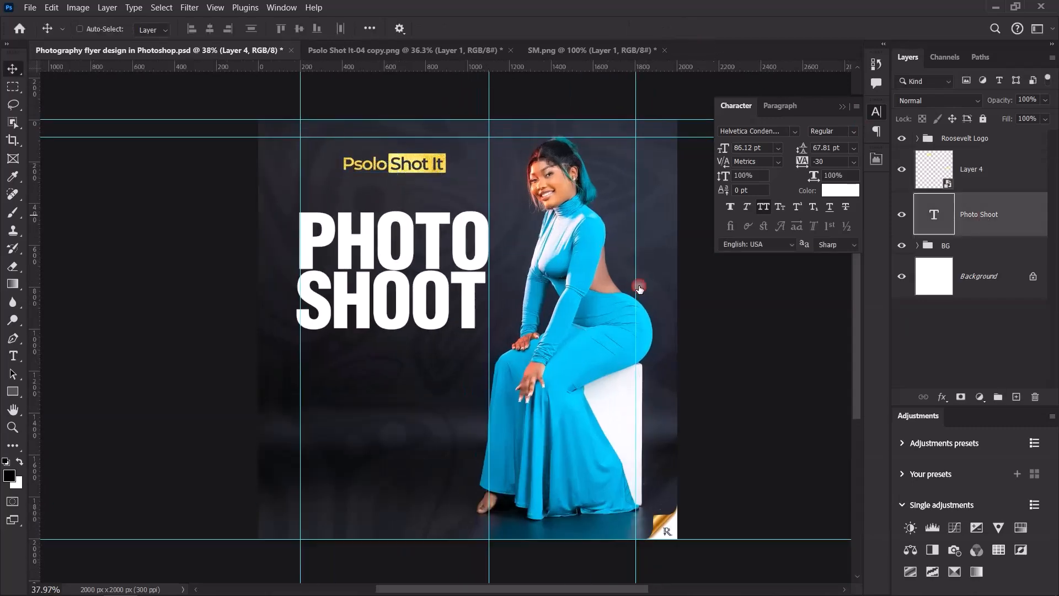
drag(416, 232, 422, 224)
scroll(423, 224, down, 2)
scroll(415, 220, up, 4)
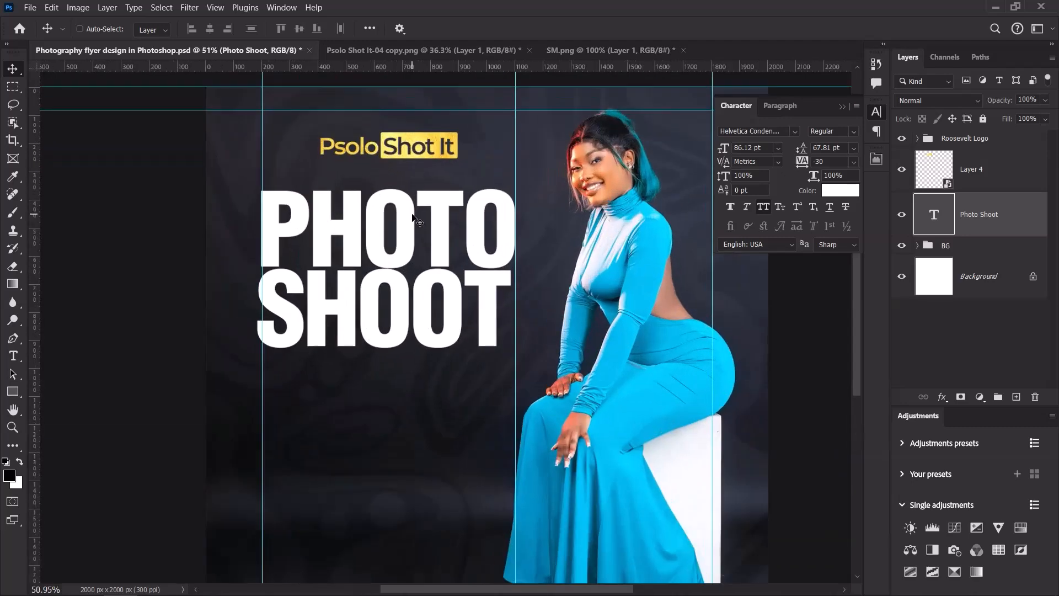
scroll(475, 228, down, 1)
Put the logo layer in a new group named 'Logo'.
click(1004, 169)
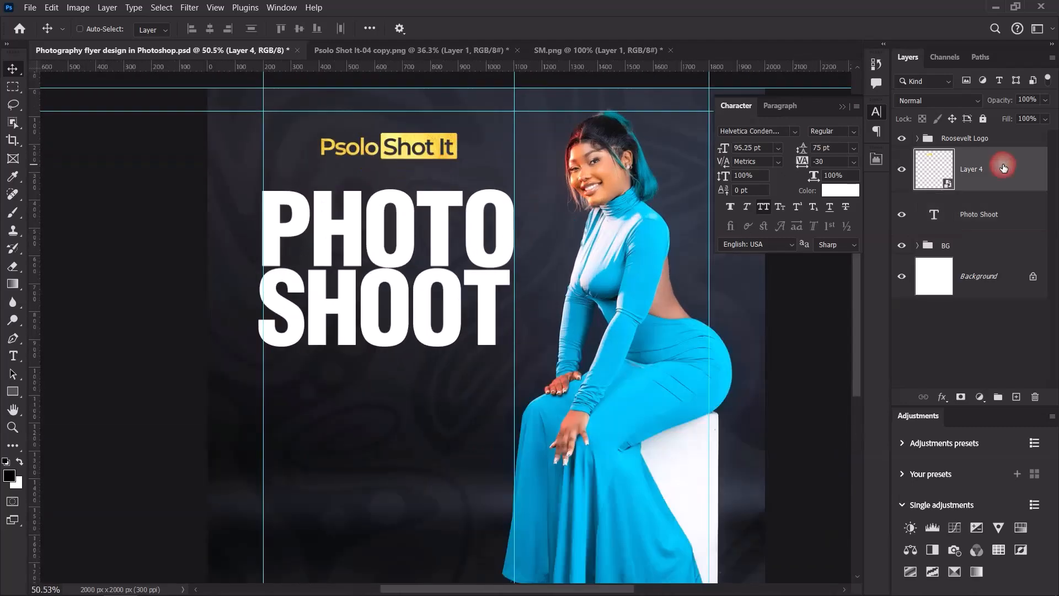
key(ctrl+g)
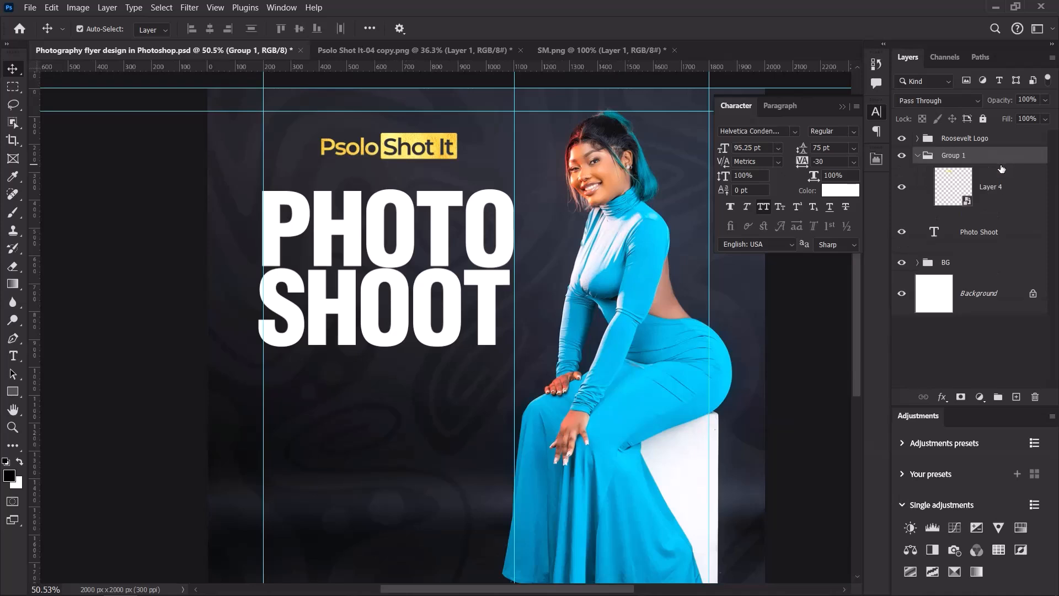
double_click(954, 155)
text(Logo)
key(Return)
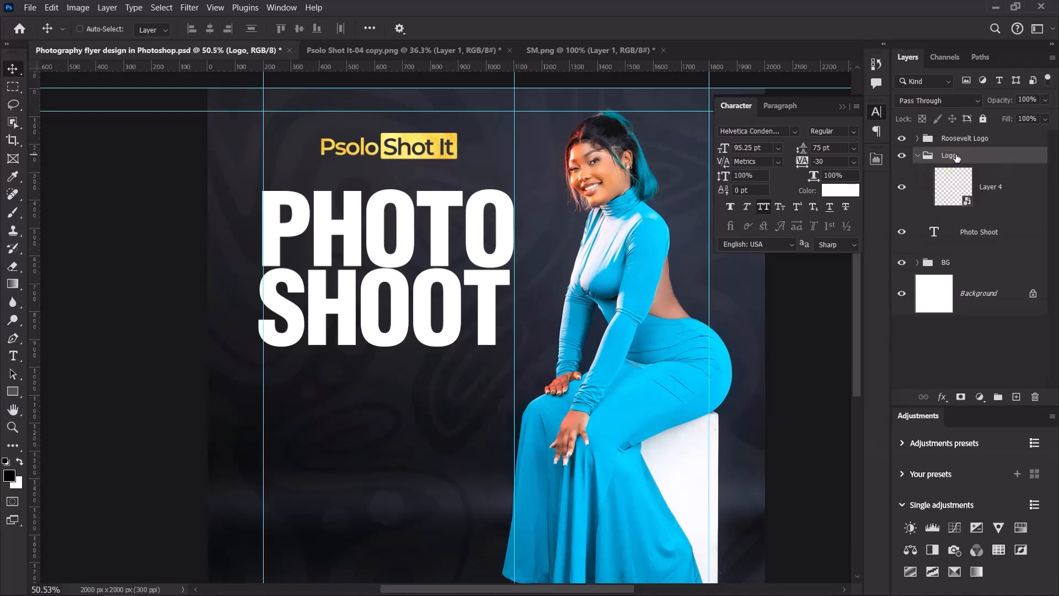
click(919, 155)
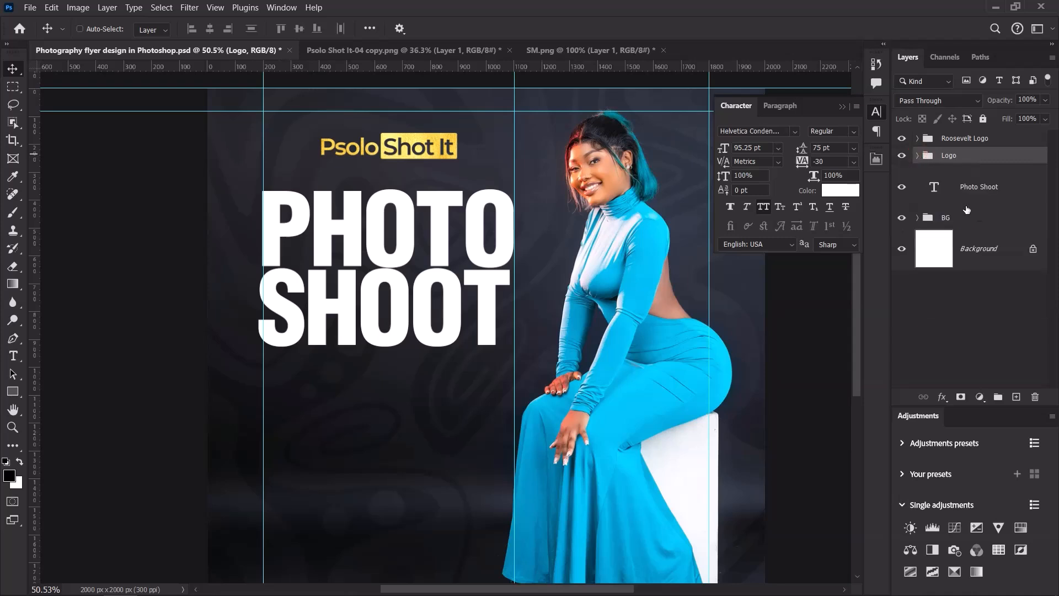
click(989, 191)
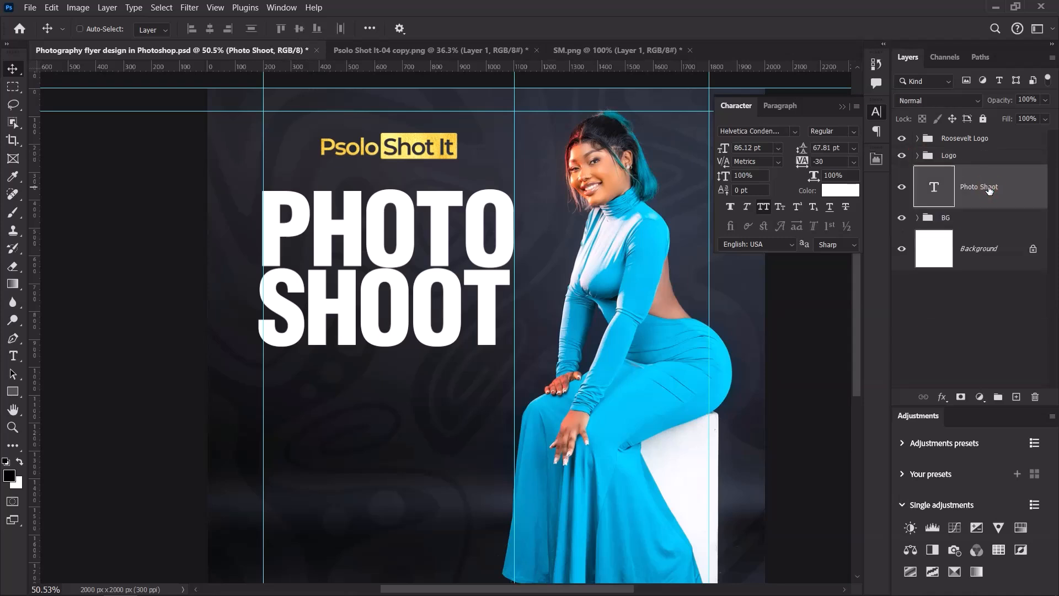
Add a 10.8 pt placeholder text line below the headline.
scroll(507, 283, down, 2)
scroll(507, 282, up, 3)
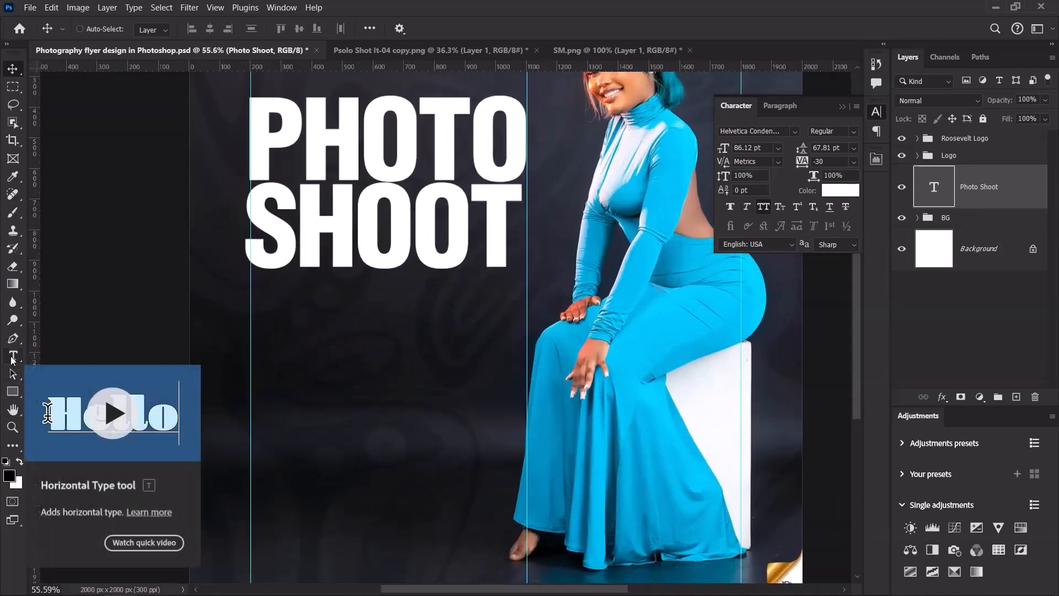
click(12, 358)
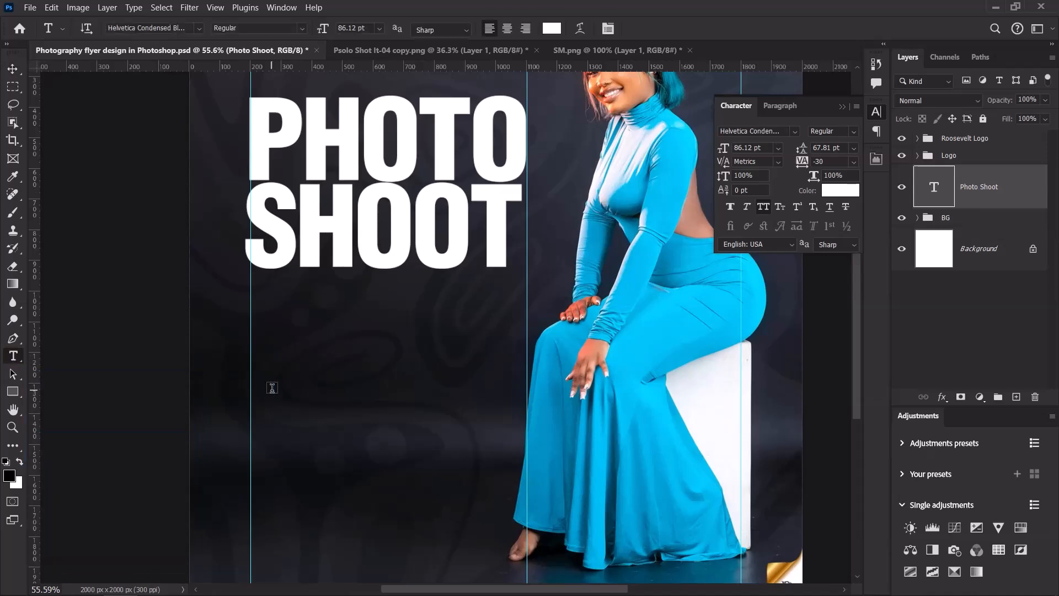
click(276, 330)
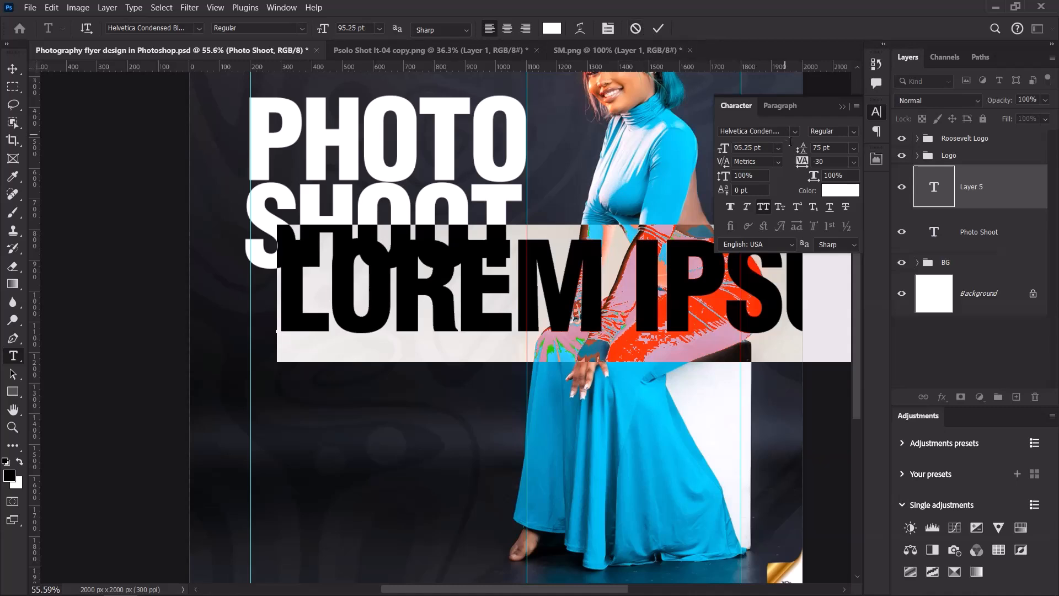
click(750, 148)
text(10.8)
key(Return)
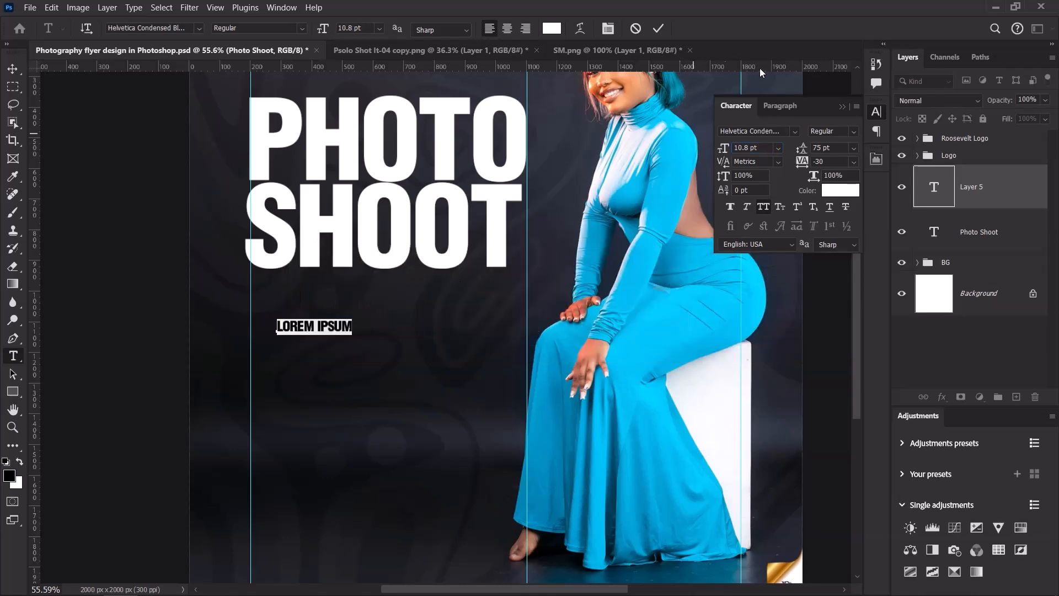
click(658, 29)
Set the new line to Montserrat ExtraBold and move it up toward the headline.
click(769, 130)
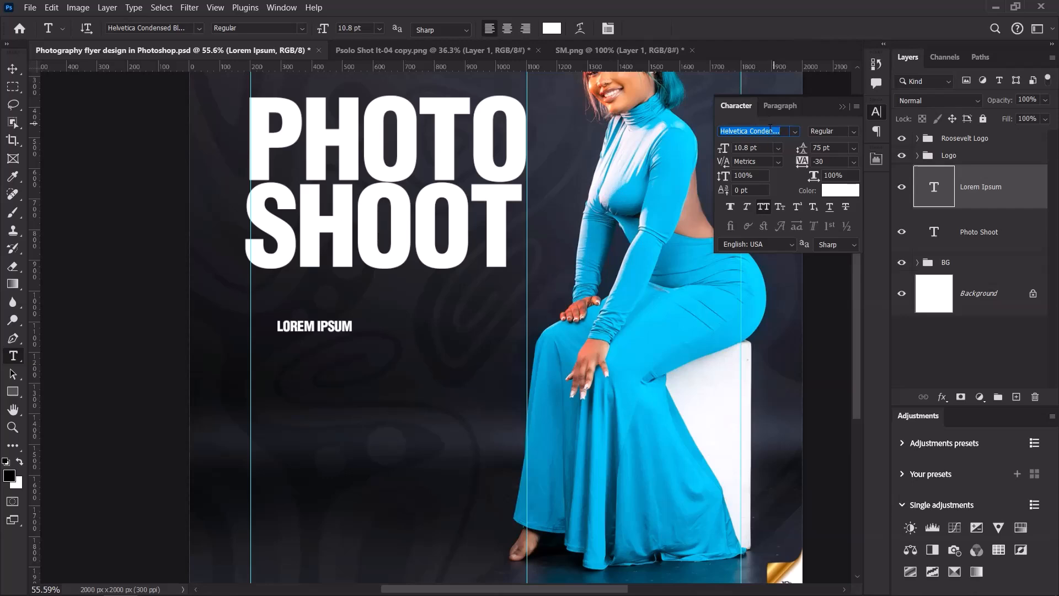
text(m)
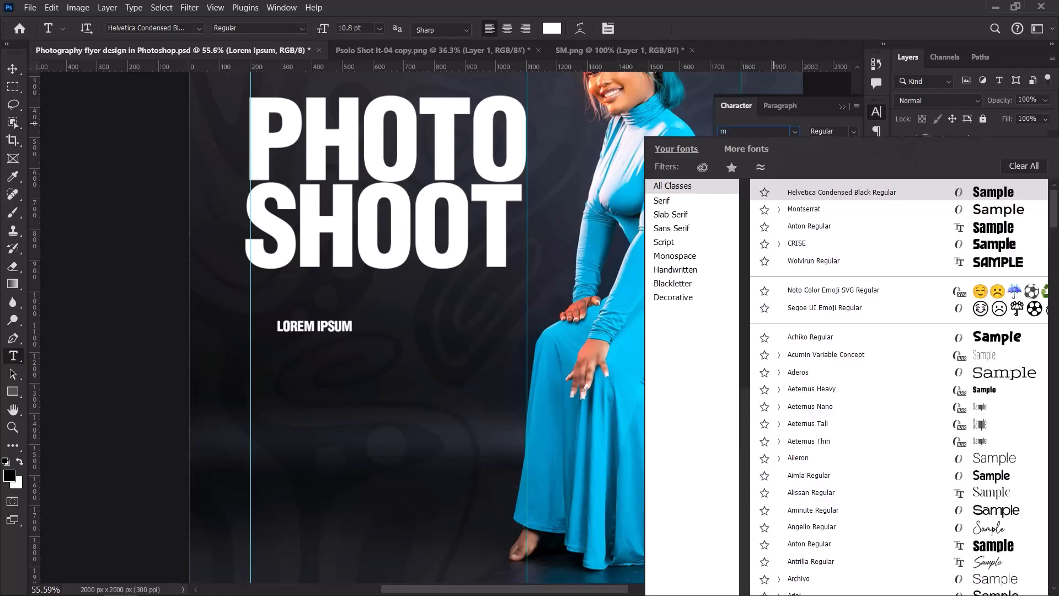
text(ont)
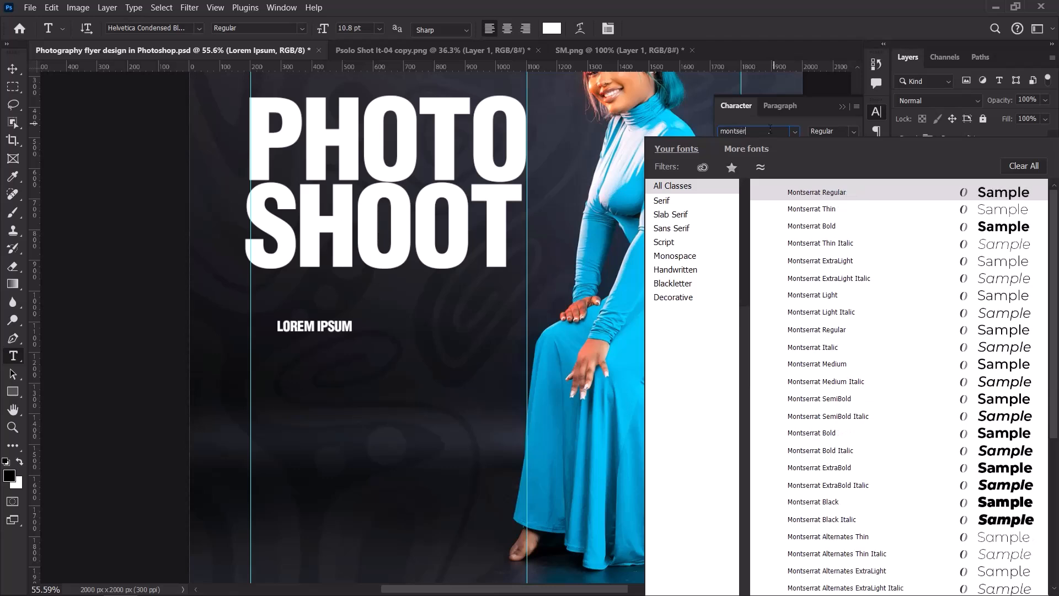
text(ser)
key(Return)
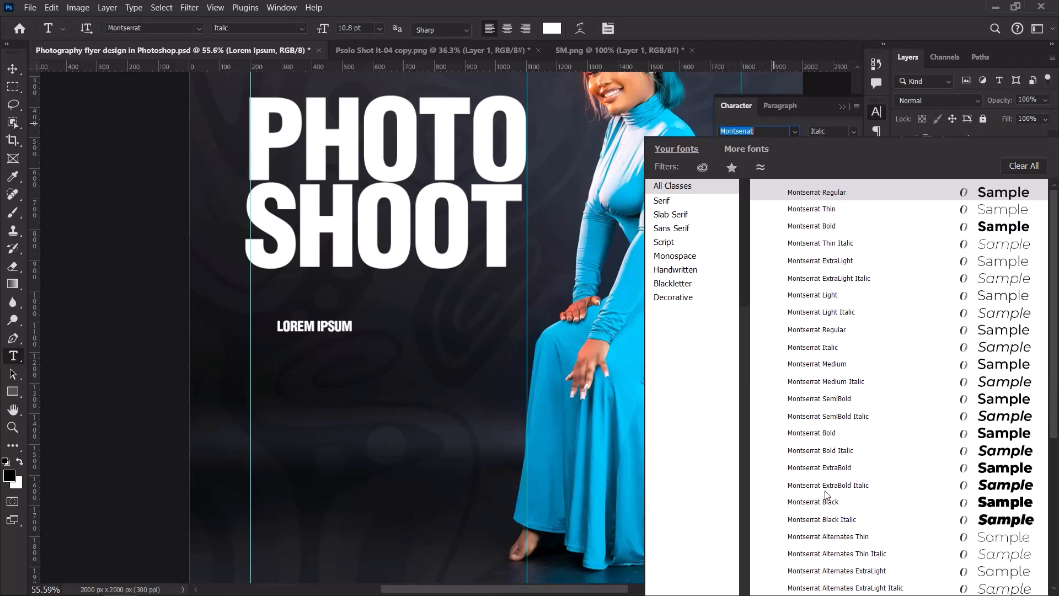
click(834, 468)
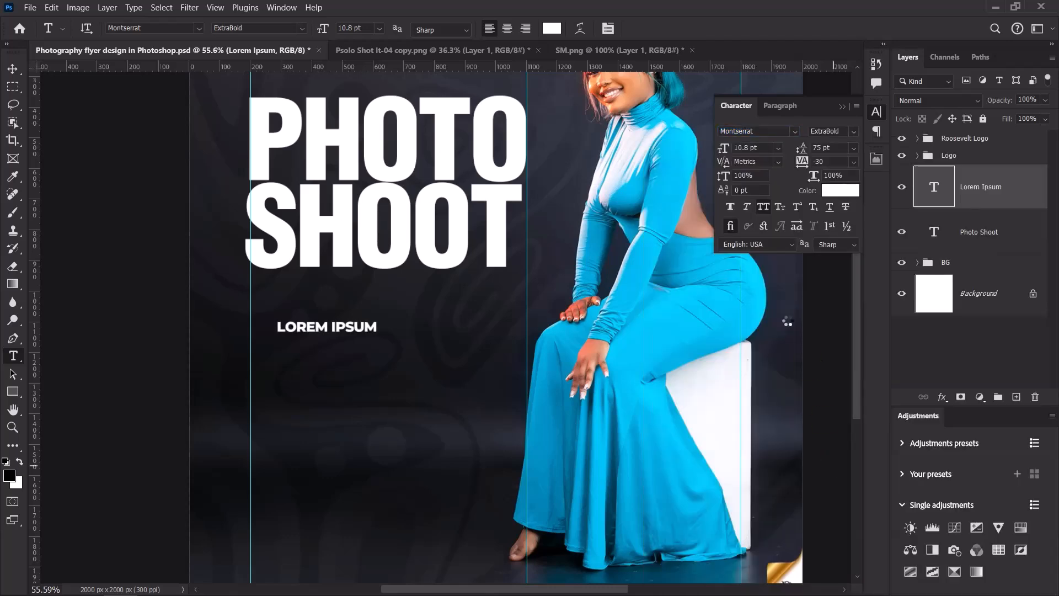
click(13, 69)
scroll(359, 331, up, 3)
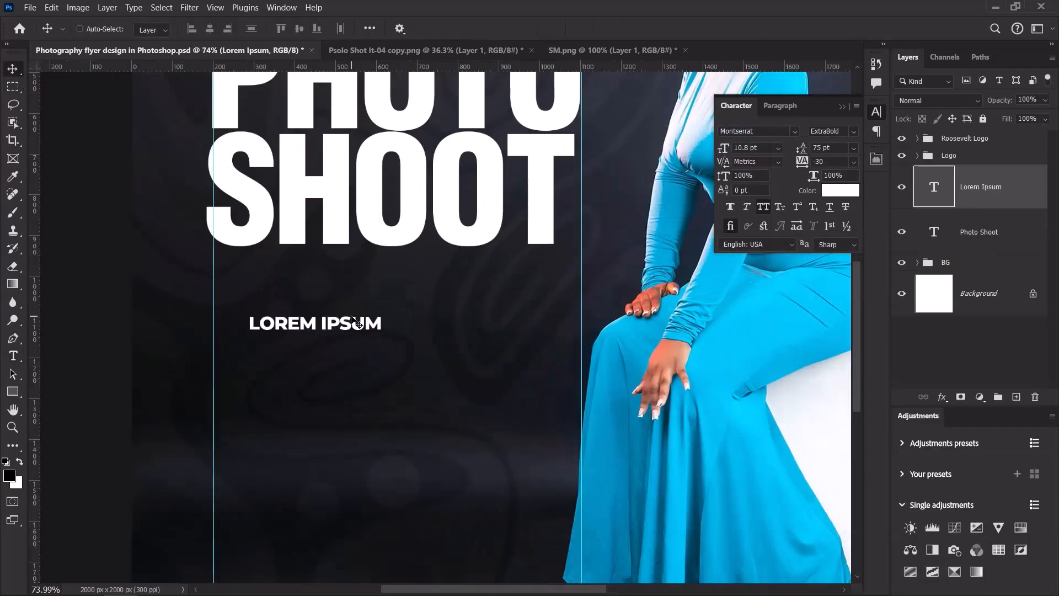
drag(340, 326, 345, 295)
Replace the placeholder text with 'STUDIO / OUTDOOR SESSION'.
double_click(324, 285)
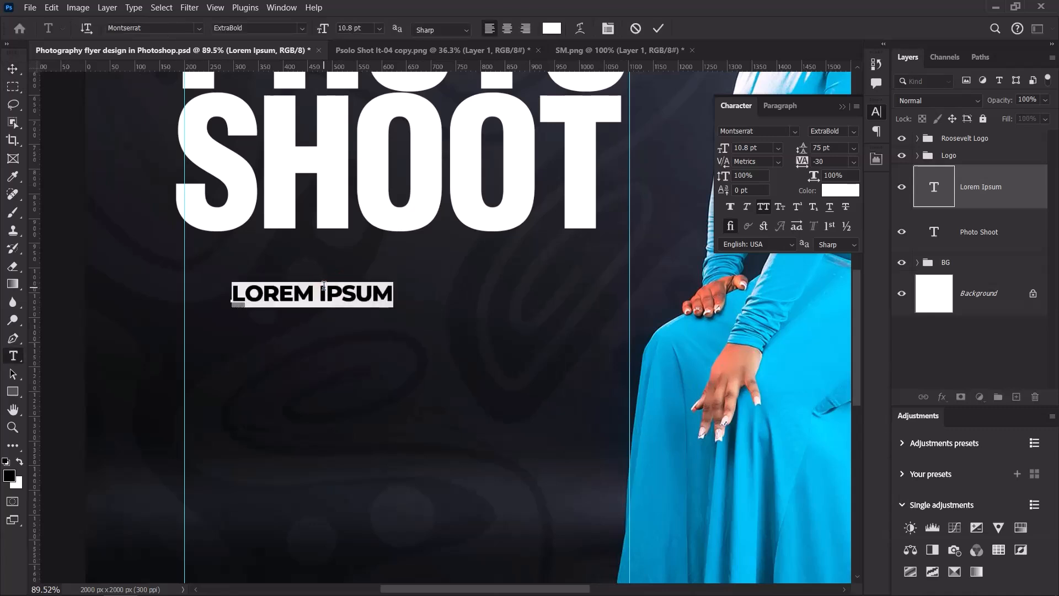
text(STUDIO)
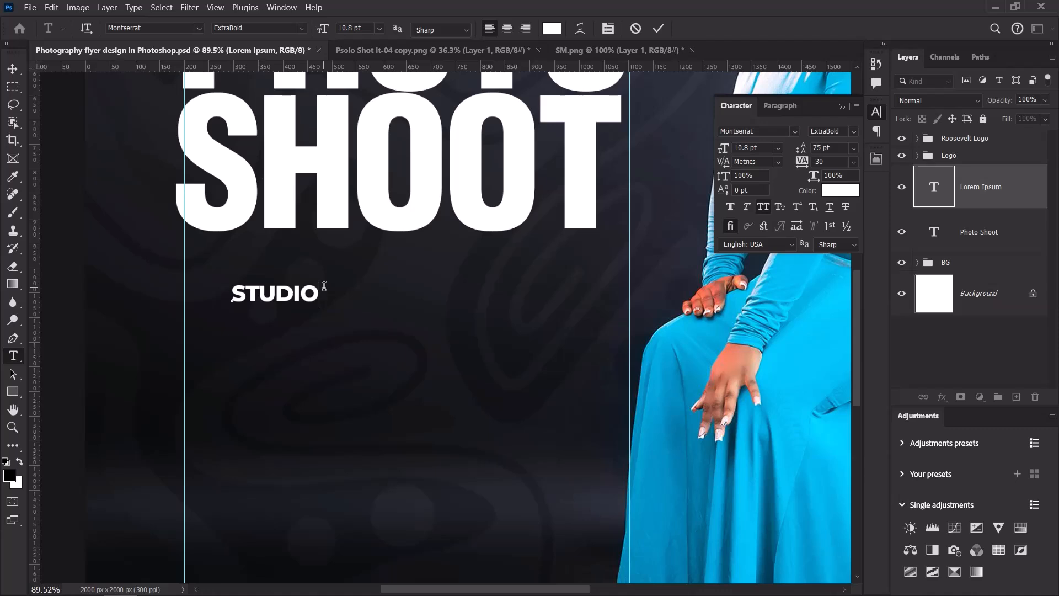
text( / OUTDOOR)
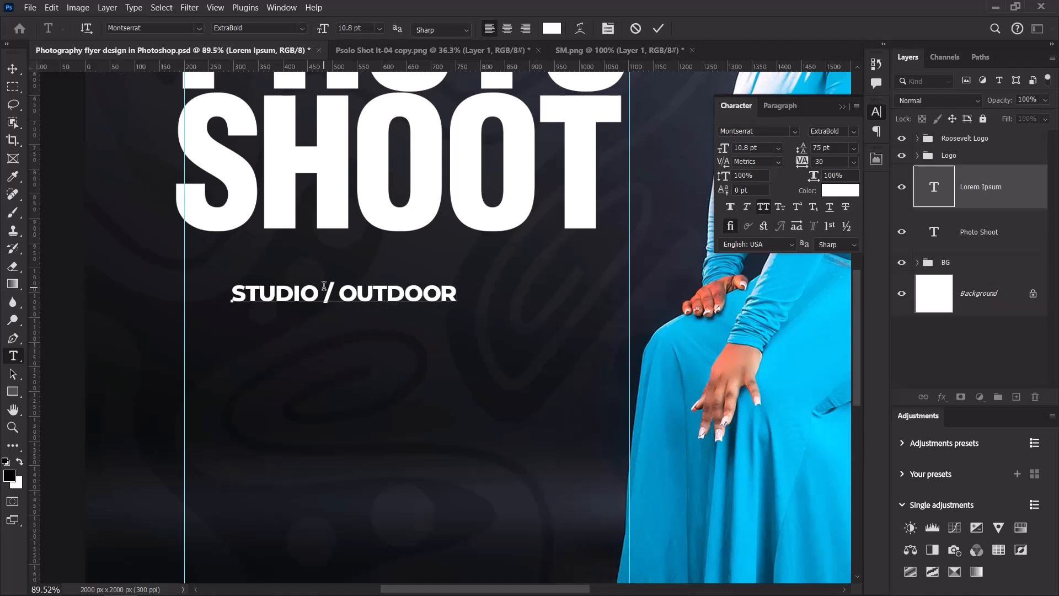
text( SESSION)
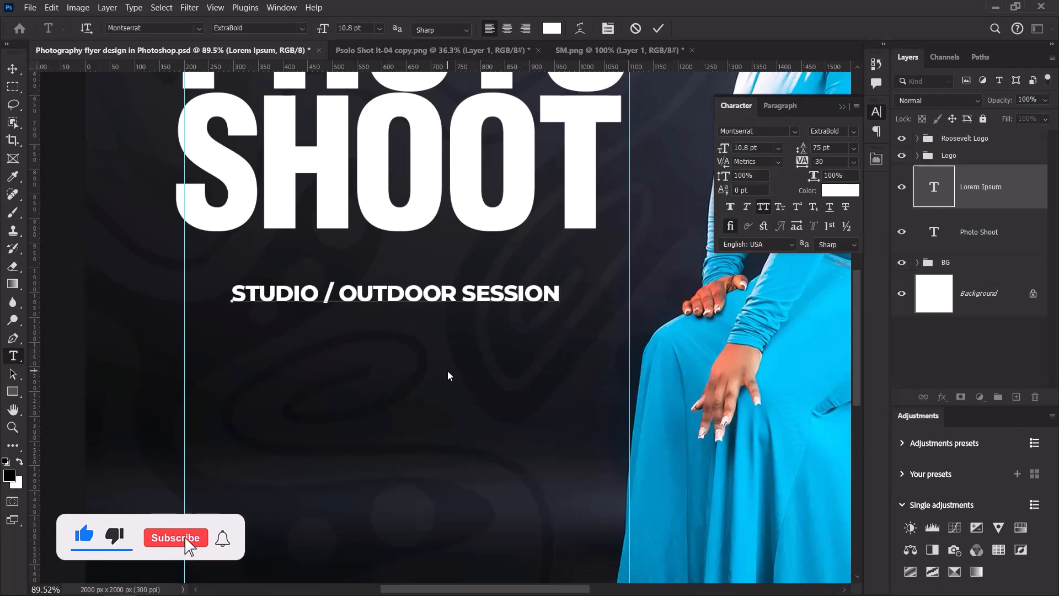
click(658, 29)
key(v)
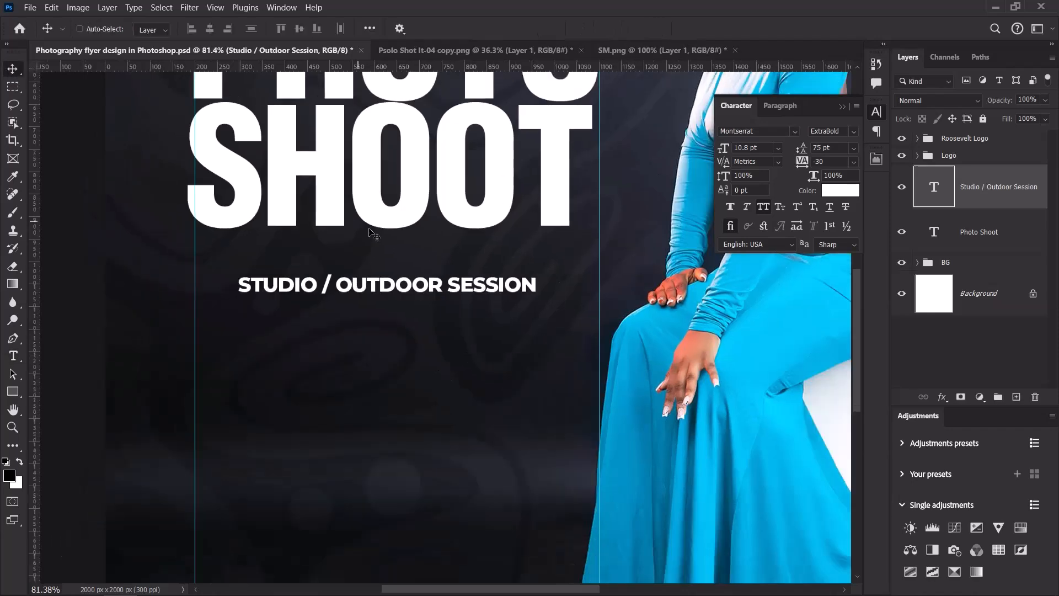
Centre the subline just beneath SHOOT in the headline.
scroll(342, 218, down, 4)
scroll(428, 254, up, 2)
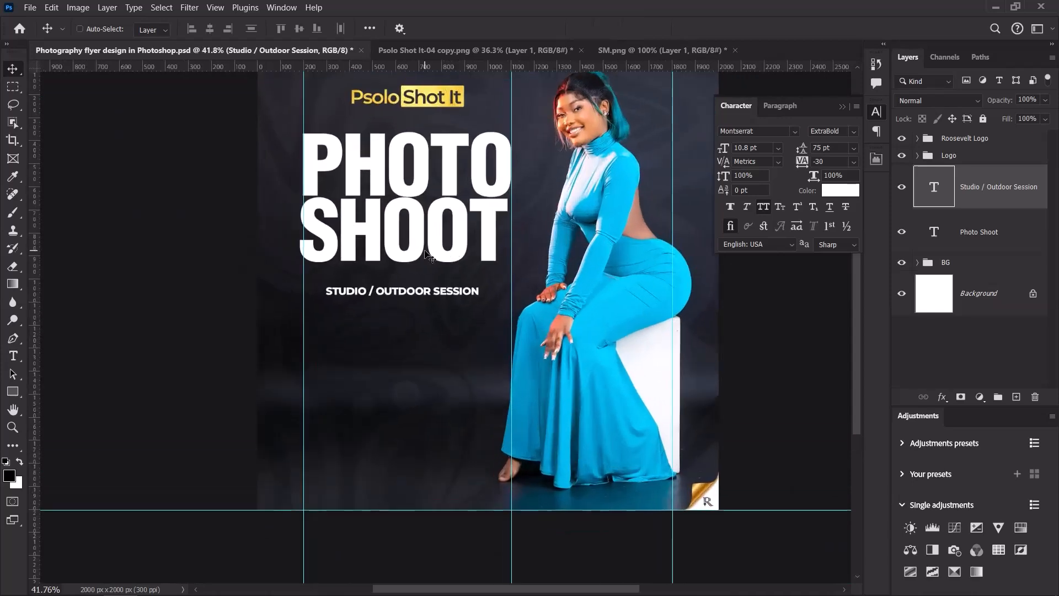
drag(409, 275, 420, 285)
scroll(413, 273, up, 6)
drag(420, 283, 421, 284)
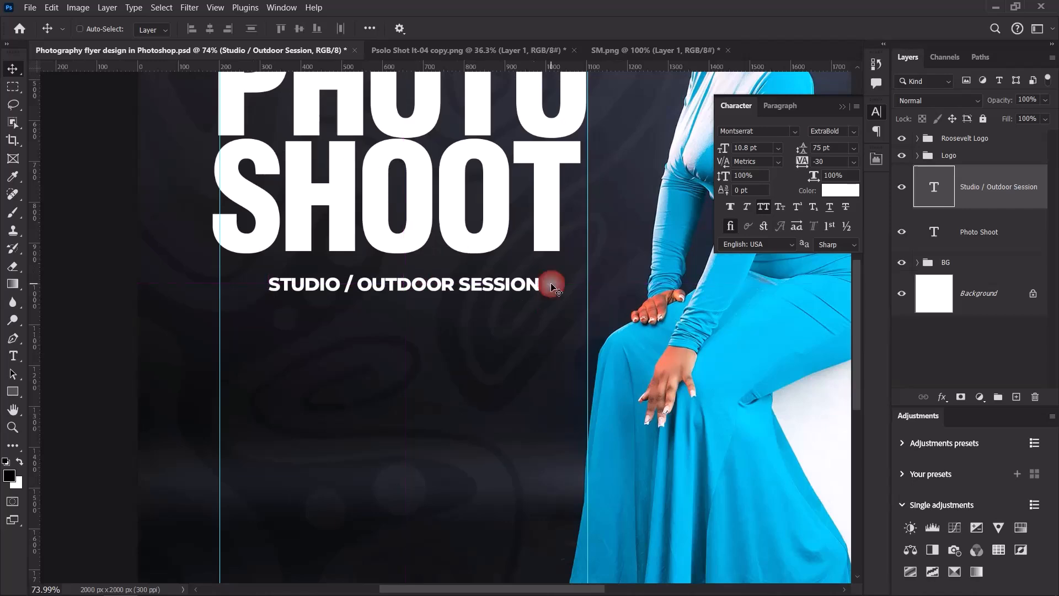
scroll(465, 288, down, 5)
scroll(465, 288, up, 5)
scroll(465, 288, up, 3)
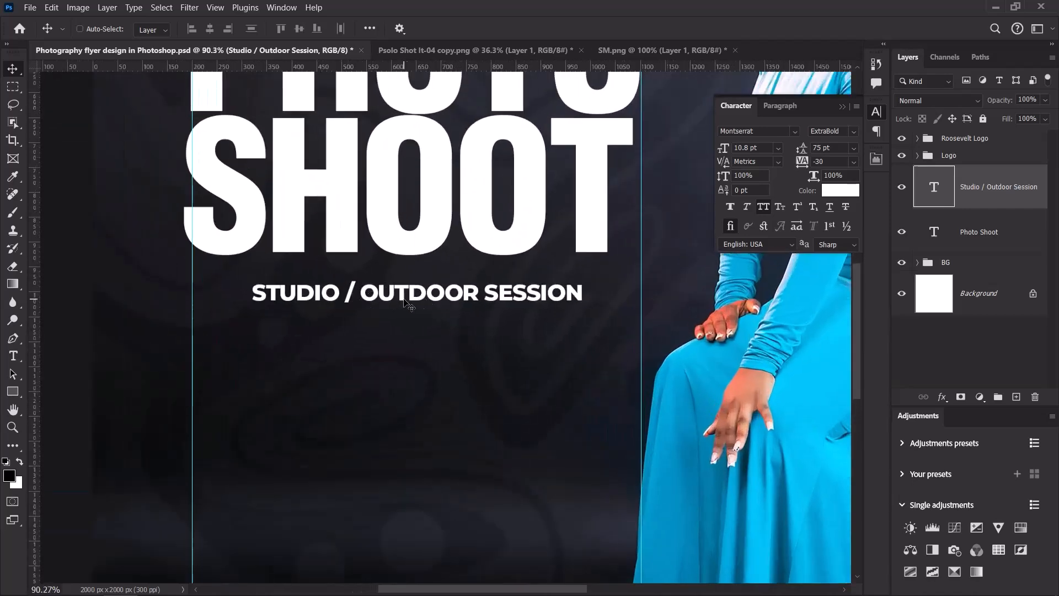
Set the STUDIO / OUTDOOR SESSION subtitle's text colour to yellow fadb37.
click(847, 191)
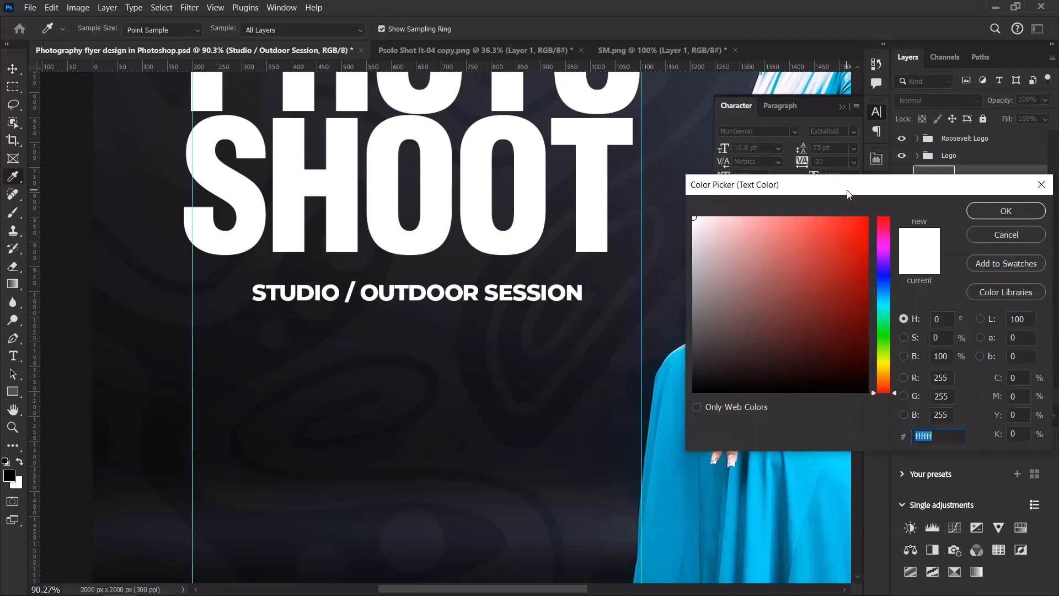
text(fad)
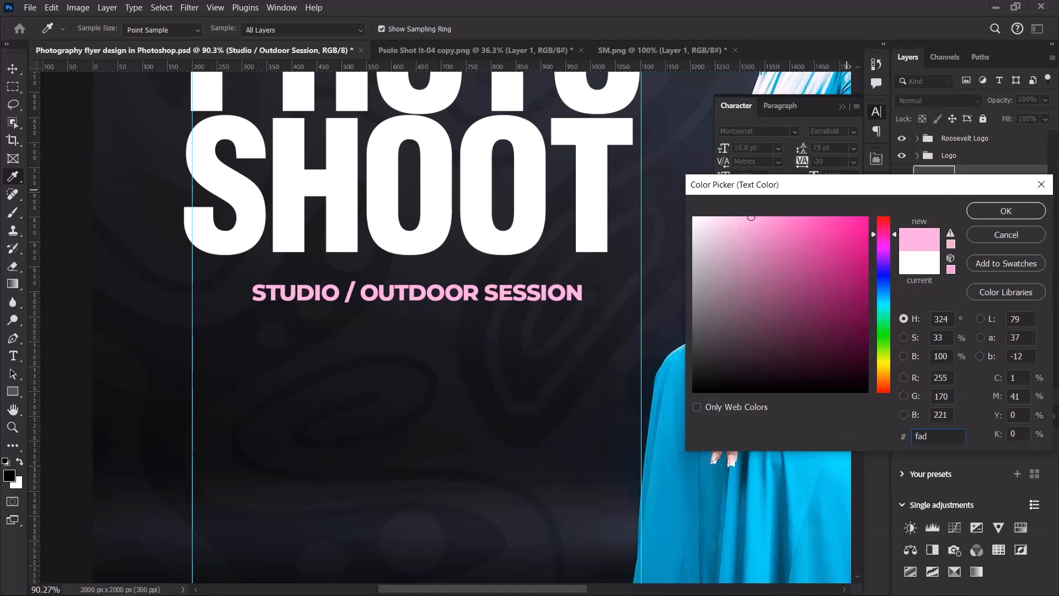
text(b37)
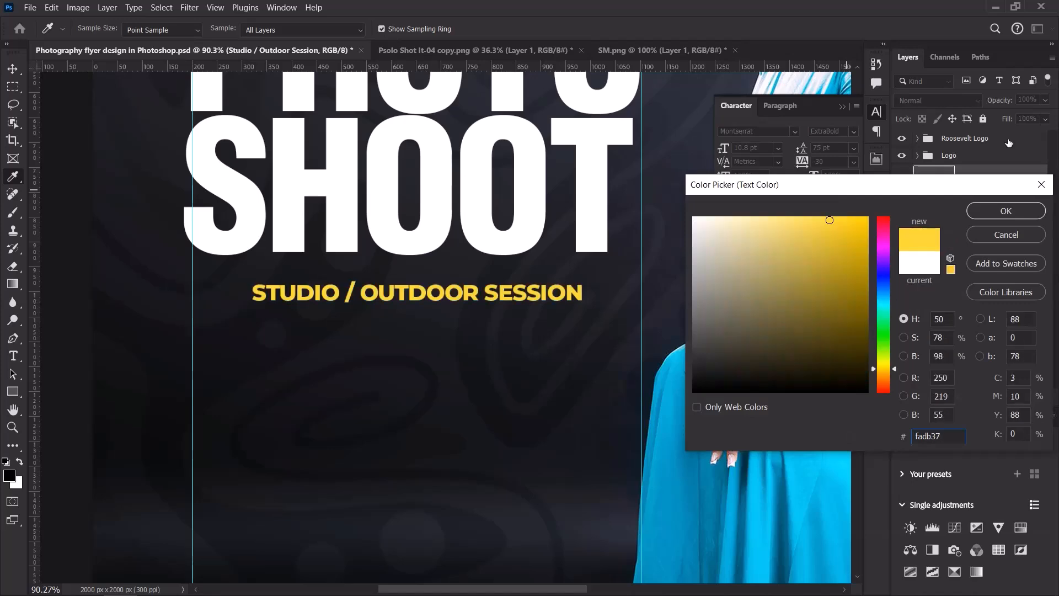
click(1006, 211)
scroll(464, 185, down, 5)
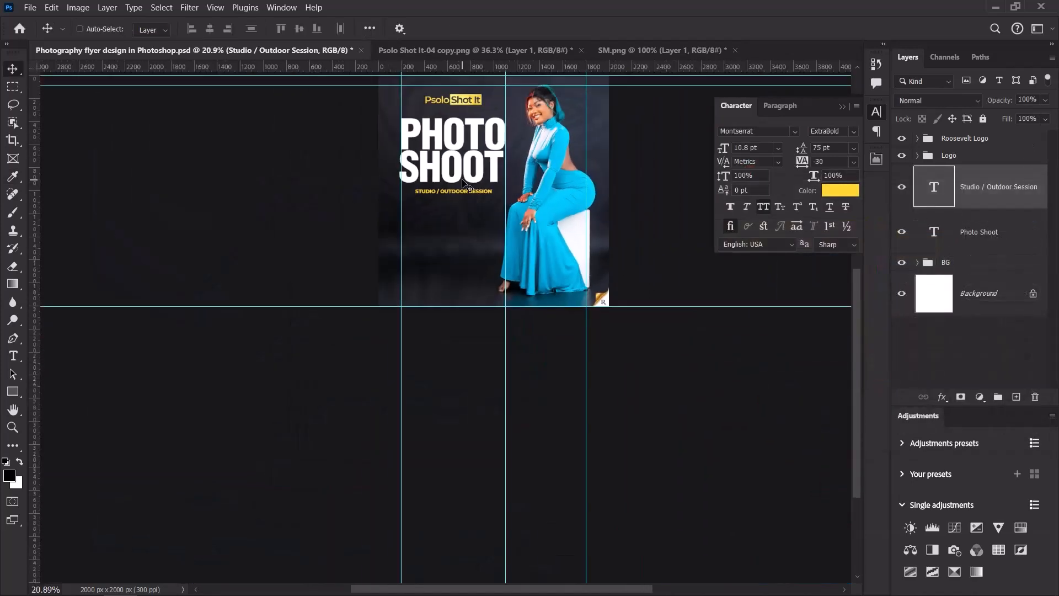
scroll(465, 185, up, 3)
scroll(466, 186, down, 2)
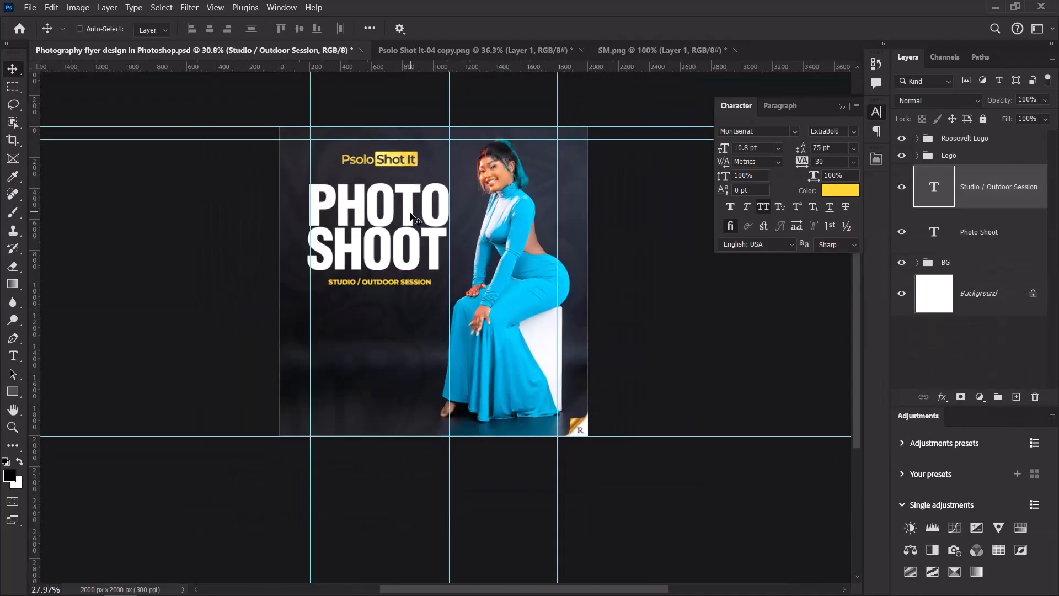
scroll(340, 277, up, 4)
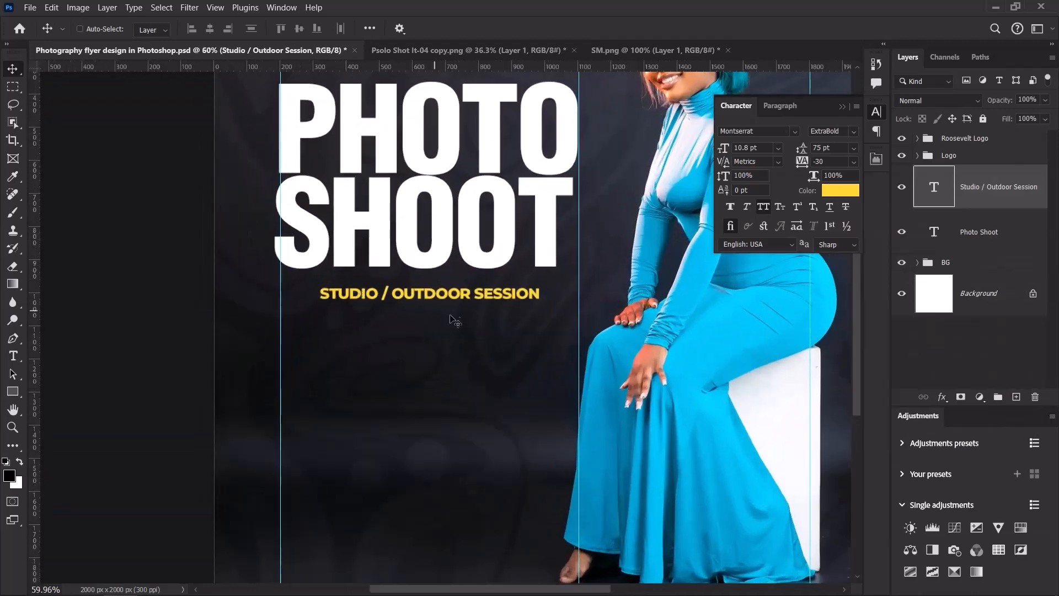
Nudge the subtitle up slightly toward the PHOTO SHOOT headline.
key(Up)
key(Up)
key(Up)
key(Up)
key(Up)
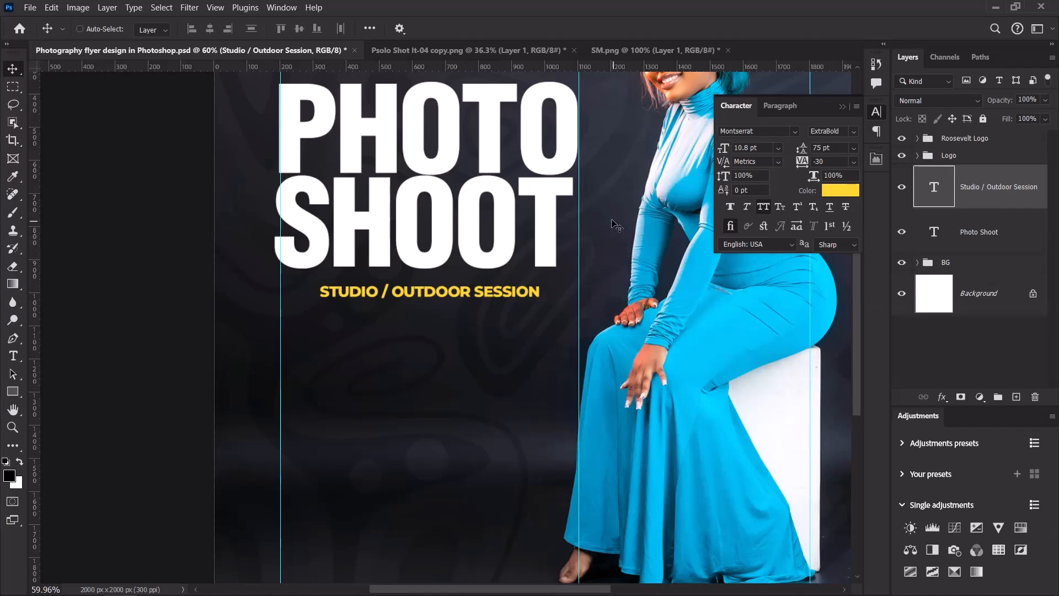
scroll(612, 224, down, 4)
scroll(612, 230, up, 3)
scroll(551, 255, down, 2)
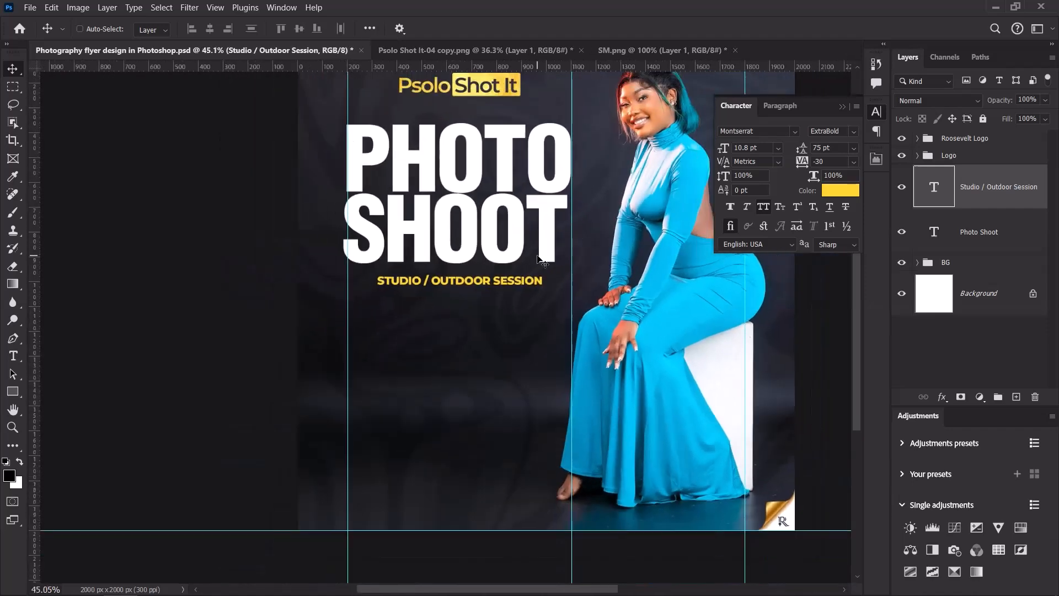
scroll(558, 267, up, 3)
Duplicate the subtitle below the original, colour the copy white, and turn off All Caps.
drag(991, 204, 1002, 292)
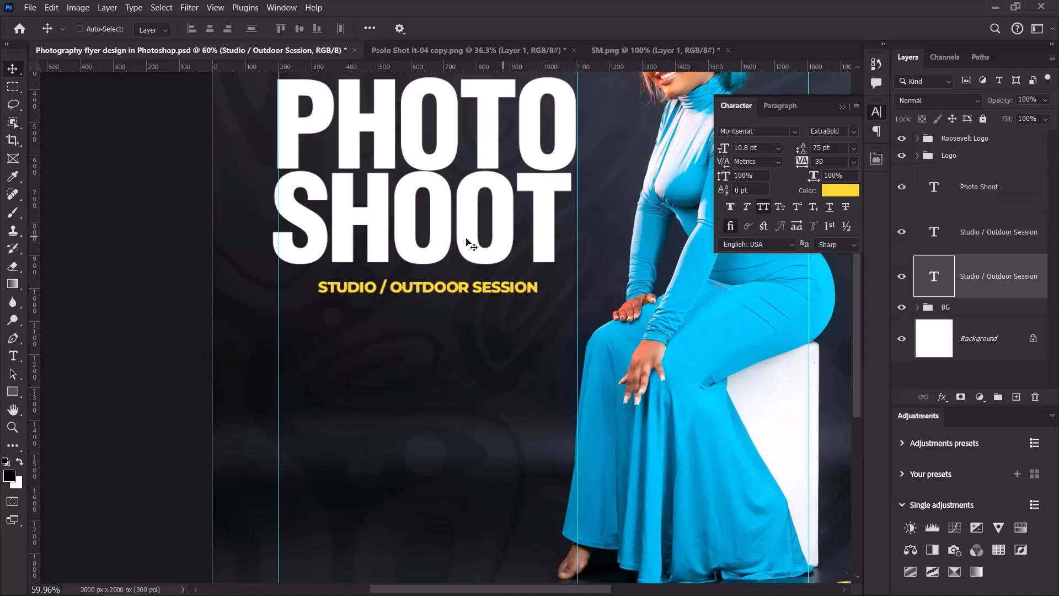
drag(447, 287, 446, 323)
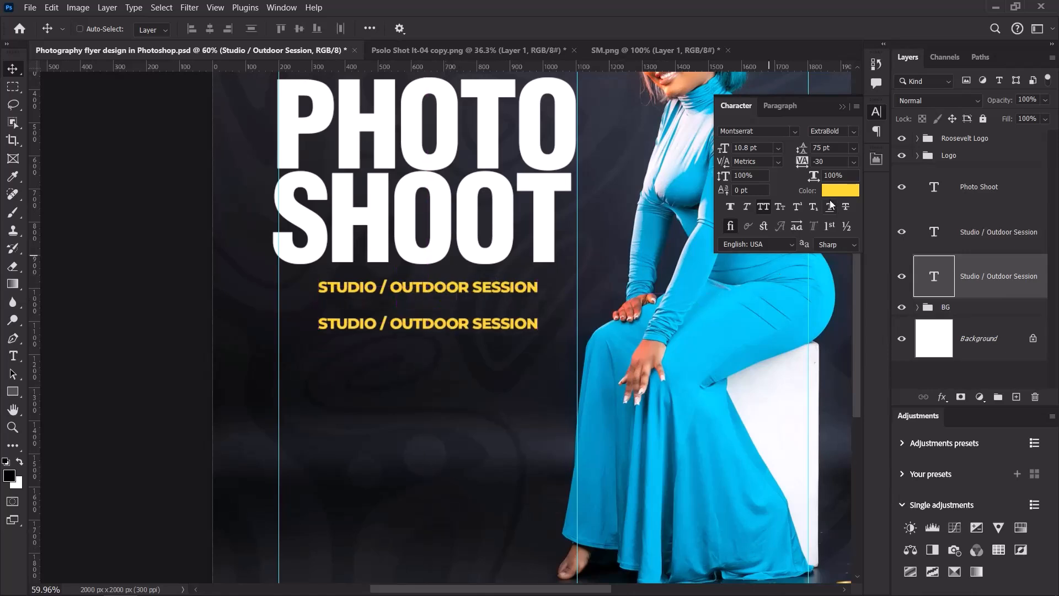
click(833, 189)
click(571, 171)
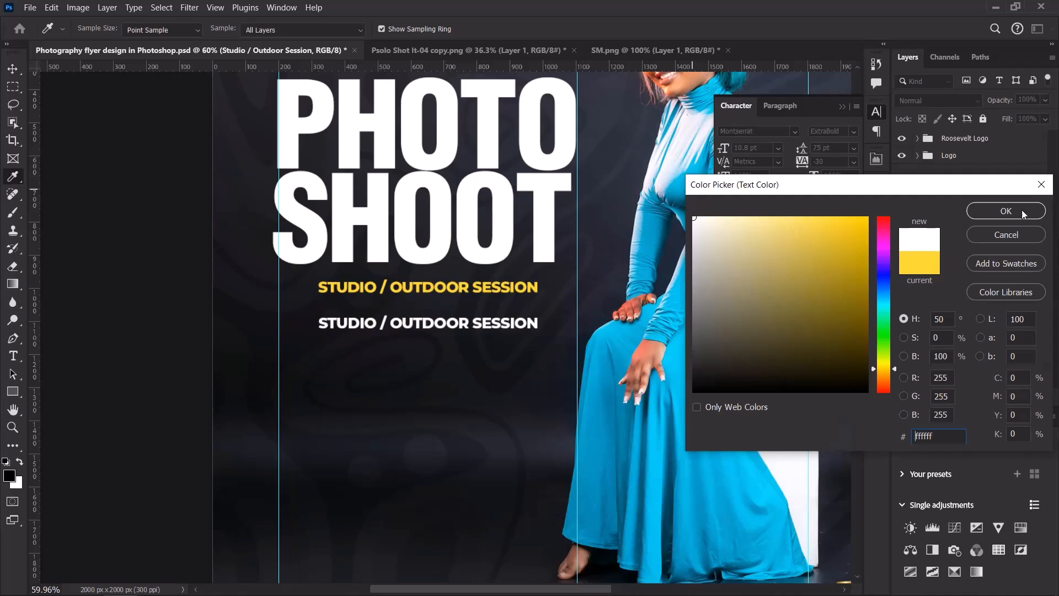
click(1003, 212)
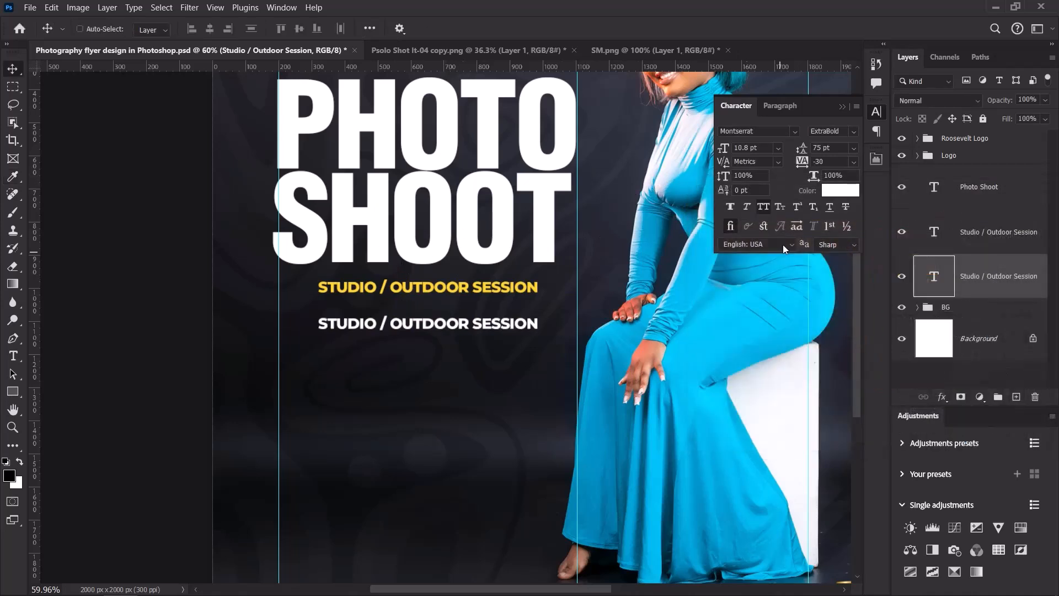
click(763, 207)
click(761, 206)
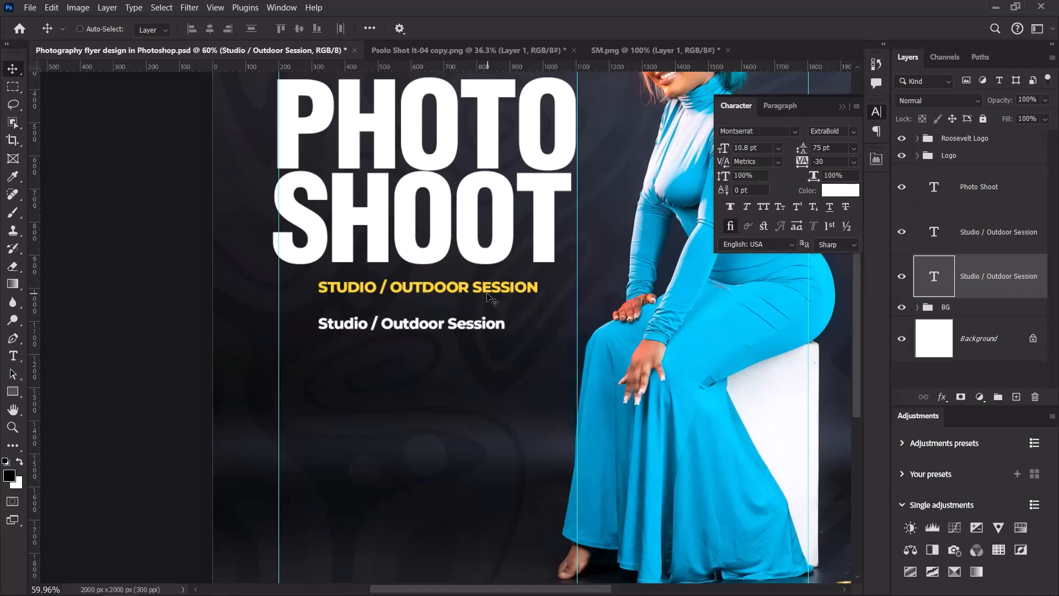
Retype the white copy as Birthday Shoot, Product Shoot, Wedding Shoot and Couple Shoot in two columns.
double_click(452, 329)
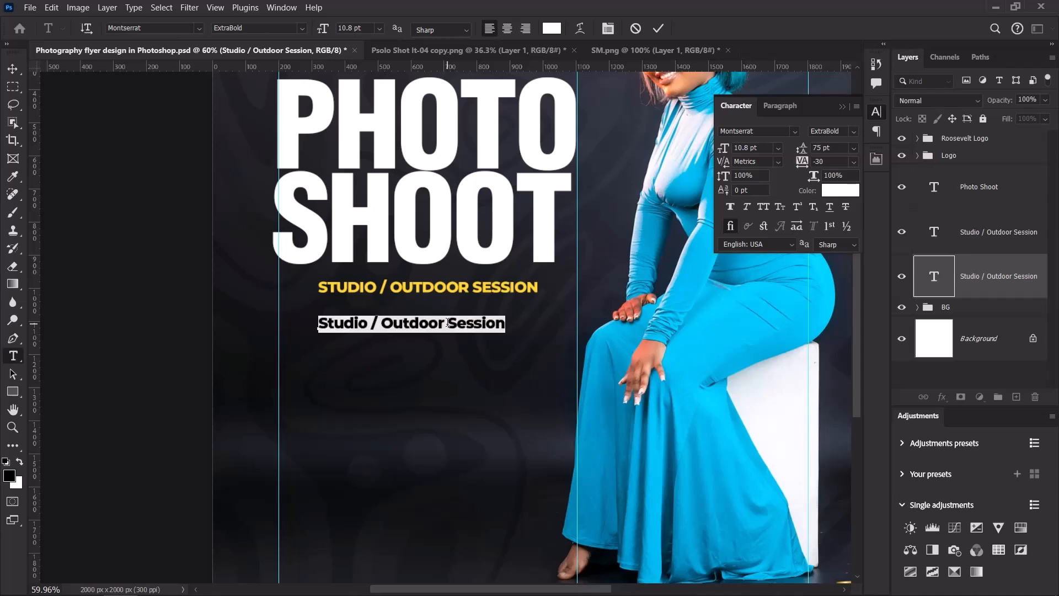
text(Birthday)
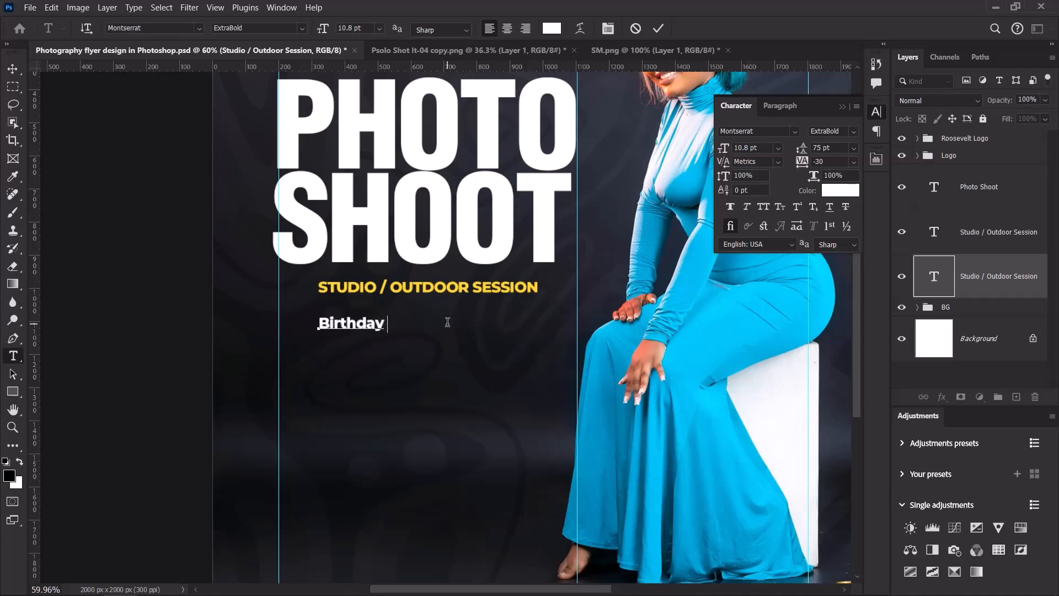
text( Shoot)
text(P)
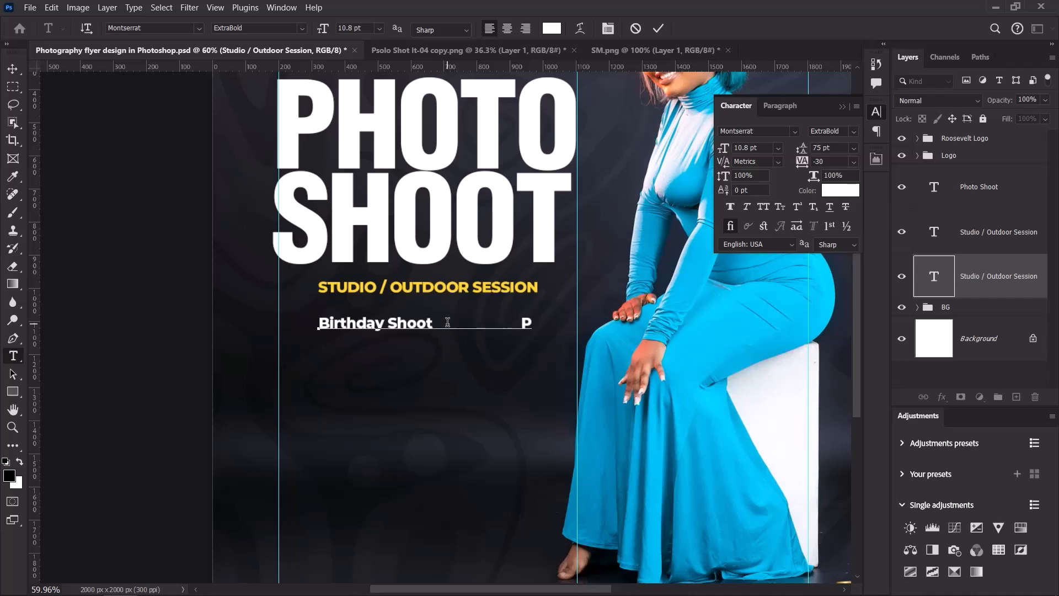
text(roduct Shoot )
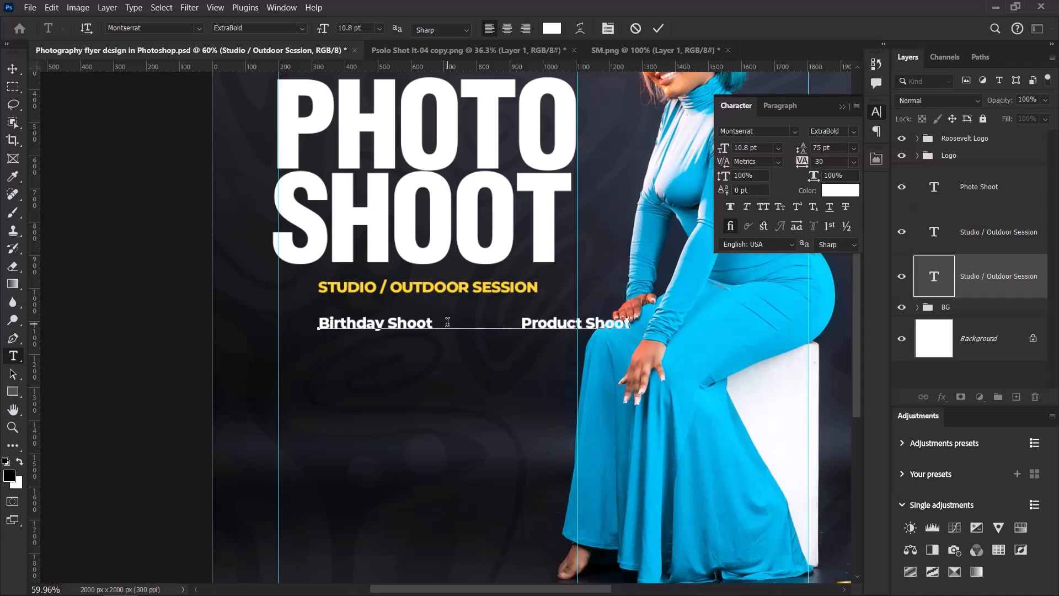
text(Wedding Shoo)
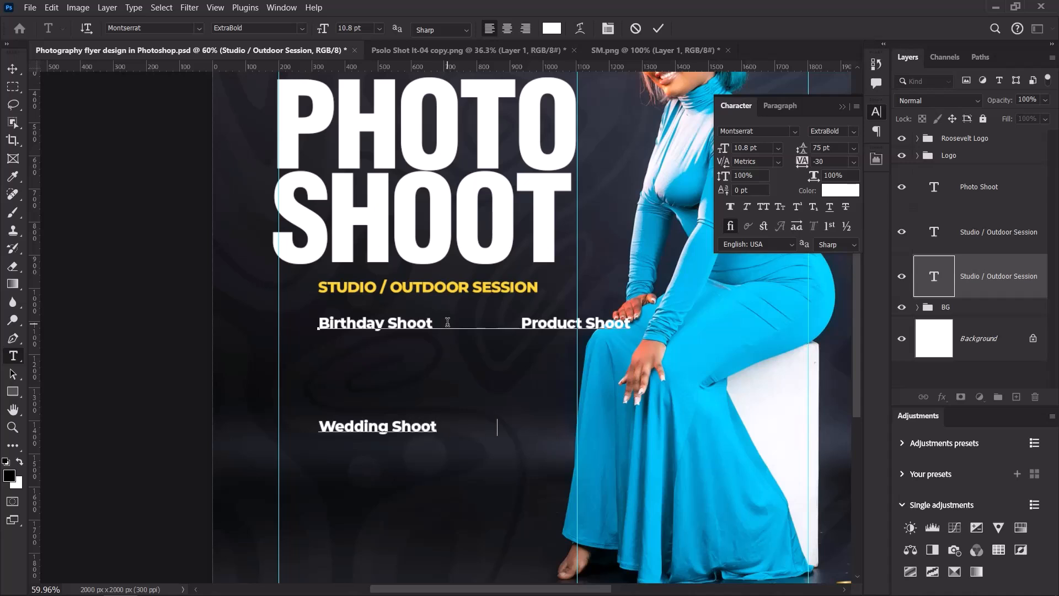
text(t)
key(Tab)
text(Coupl)
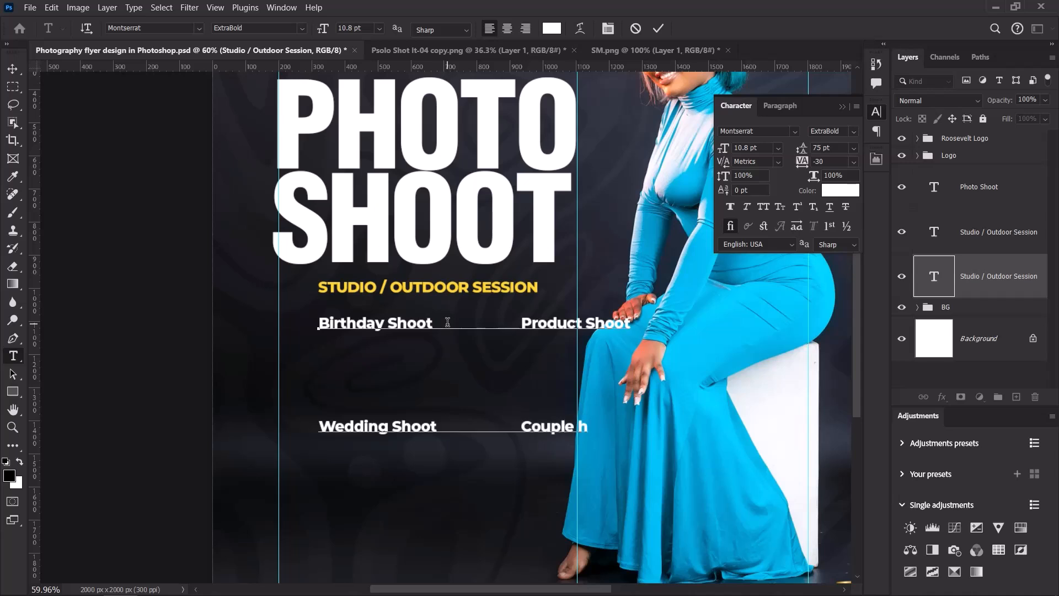
text(e Shoot)
click(656, 28)
key(v)
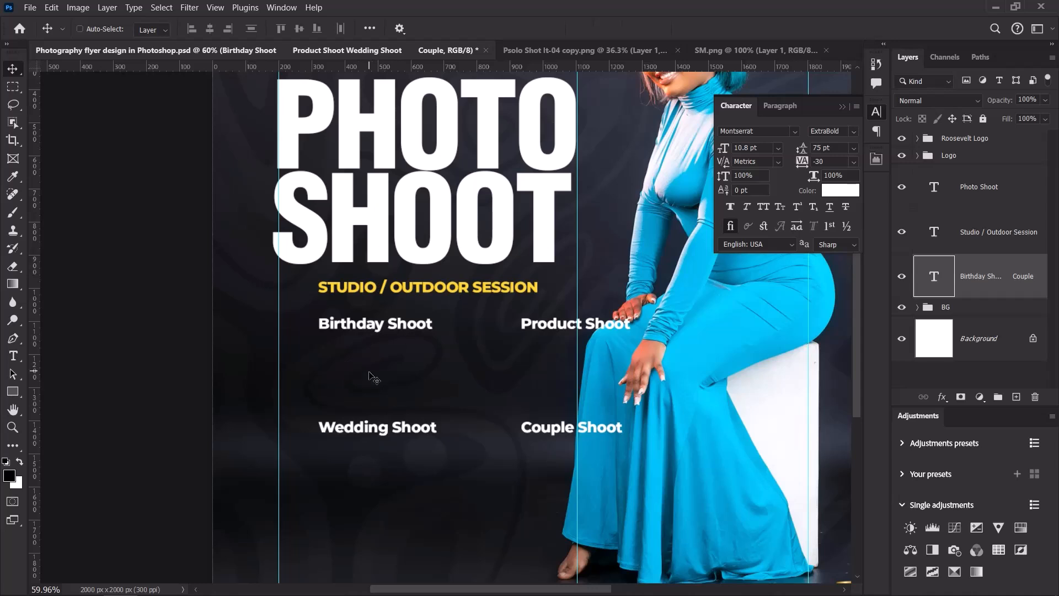
Set the service list's leading to Auto.
click(852, 149)
click(845, 161)
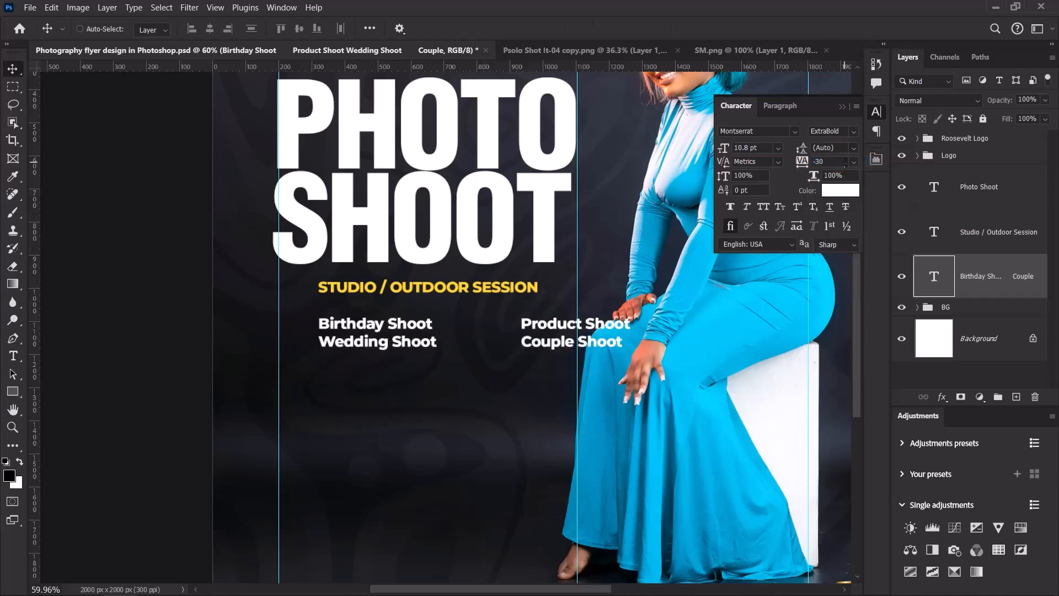
scroll(539, 248, down, 5)
scroll(530, 281, up, 5)
Shift the service list left and scale it down to about 78%.
drag(431, 300, 419, 299)
key(ctrl+t)
drag(620, 305, 554, 306)
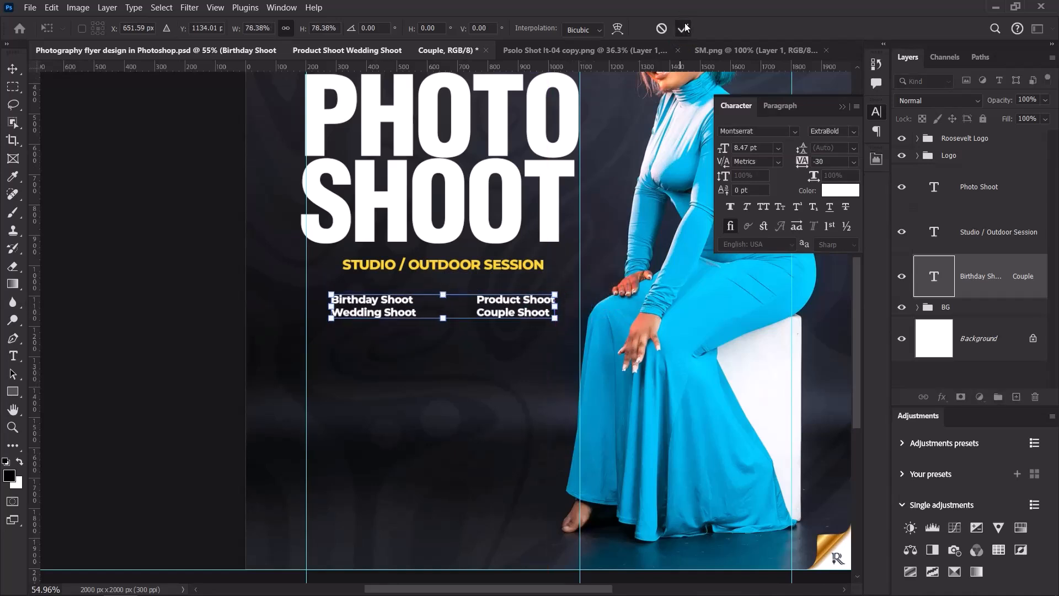
click(684, 28)
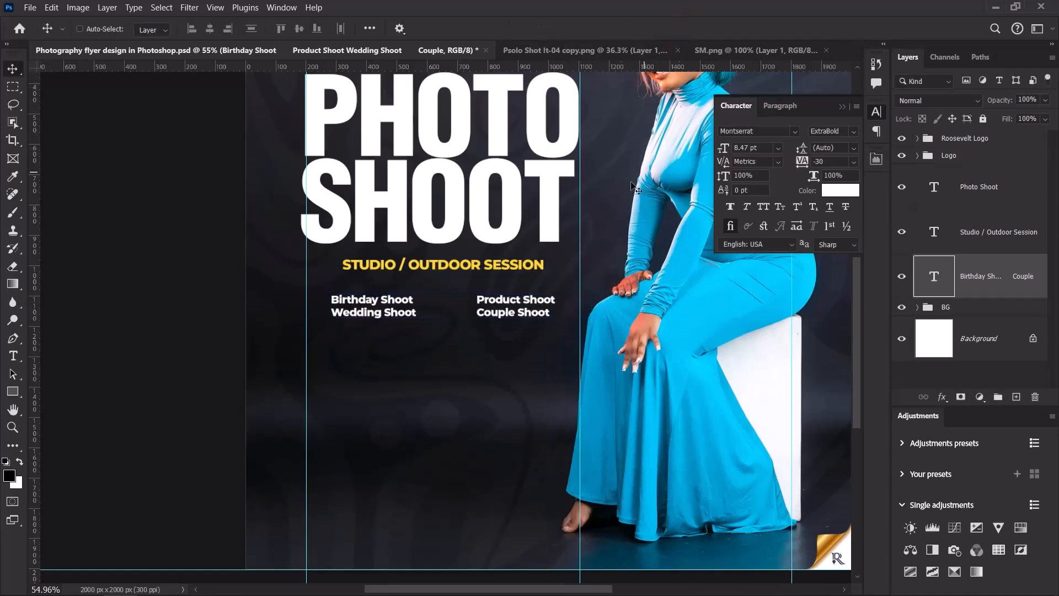
scroll(496, 308, up, 5)
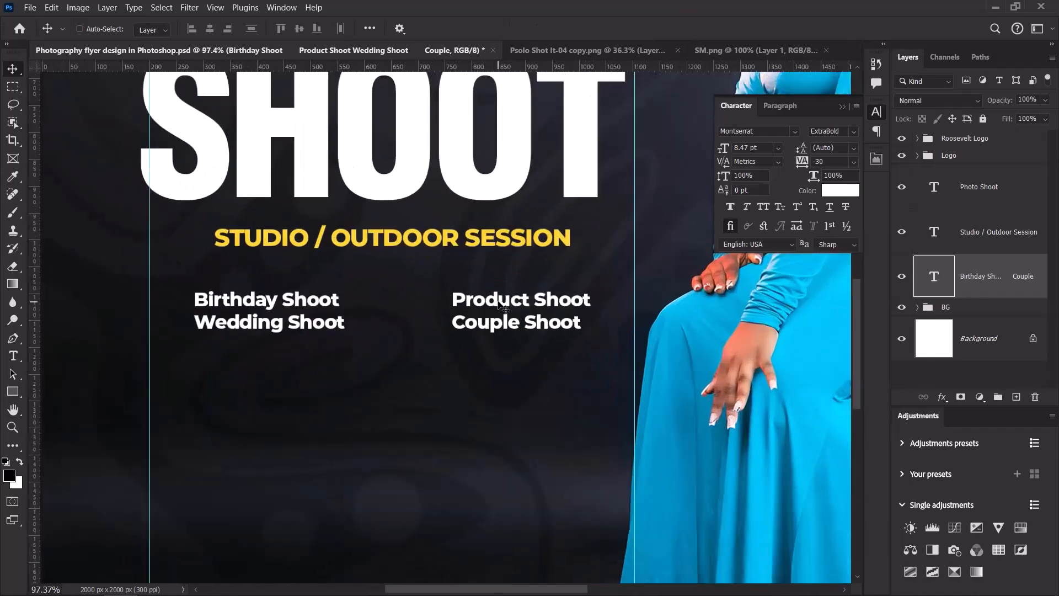
Change the service list's font style to Regular.
click(856, 131)
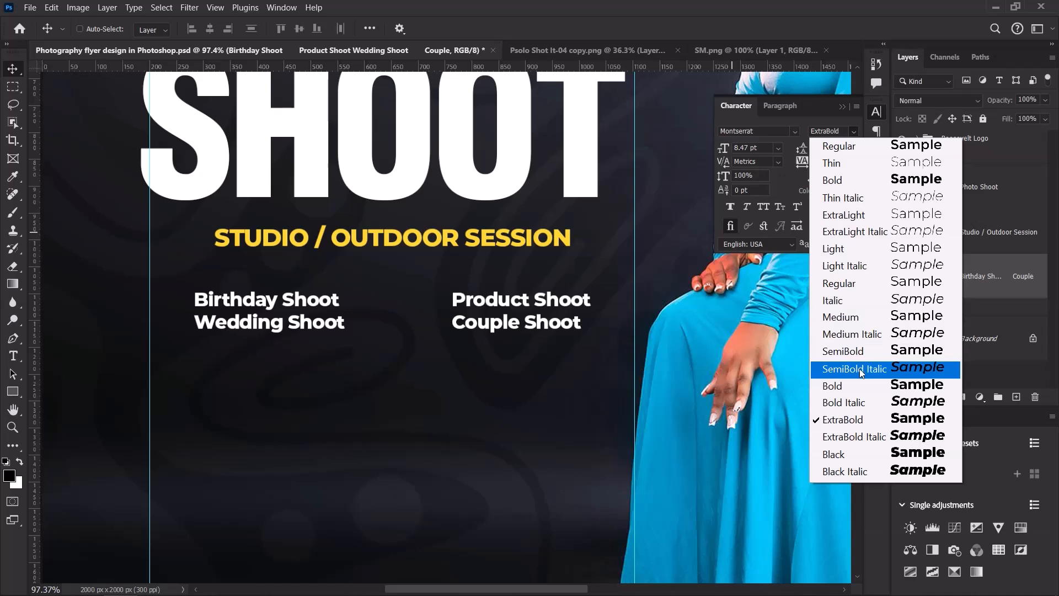
click(849, 147)
scroll(468, 315, down, 3)
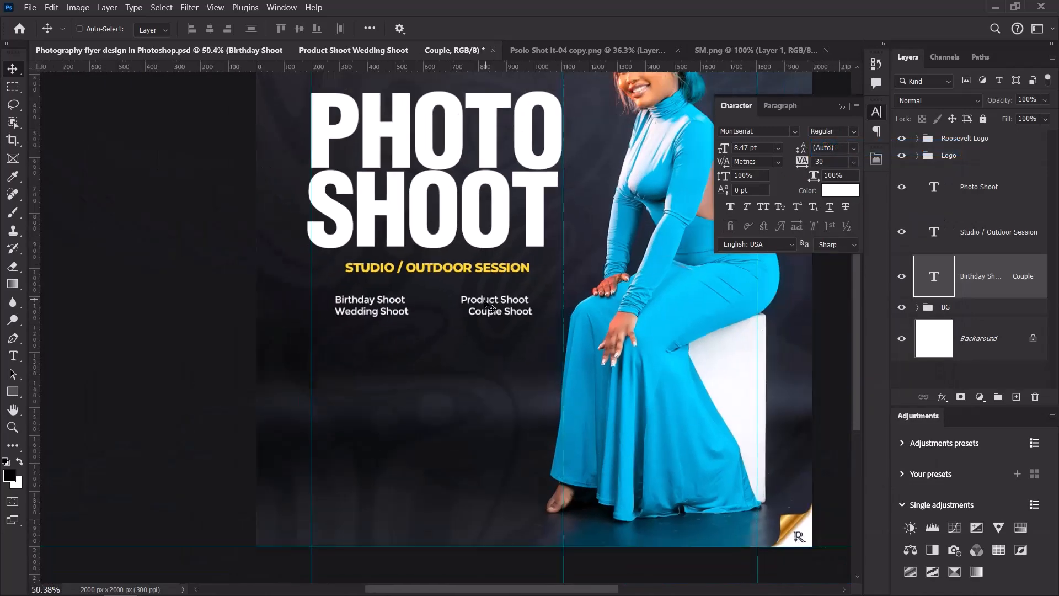
scroll(468, 315, up, 3)
Delete the extra spaces before Couple Shoot and Product Shoot so the columns align.
double_click(466, 289)
click(467, 314)
double_click(467, 314)
key(BackSpace)
key(BackSpace)
key(BackSpace)
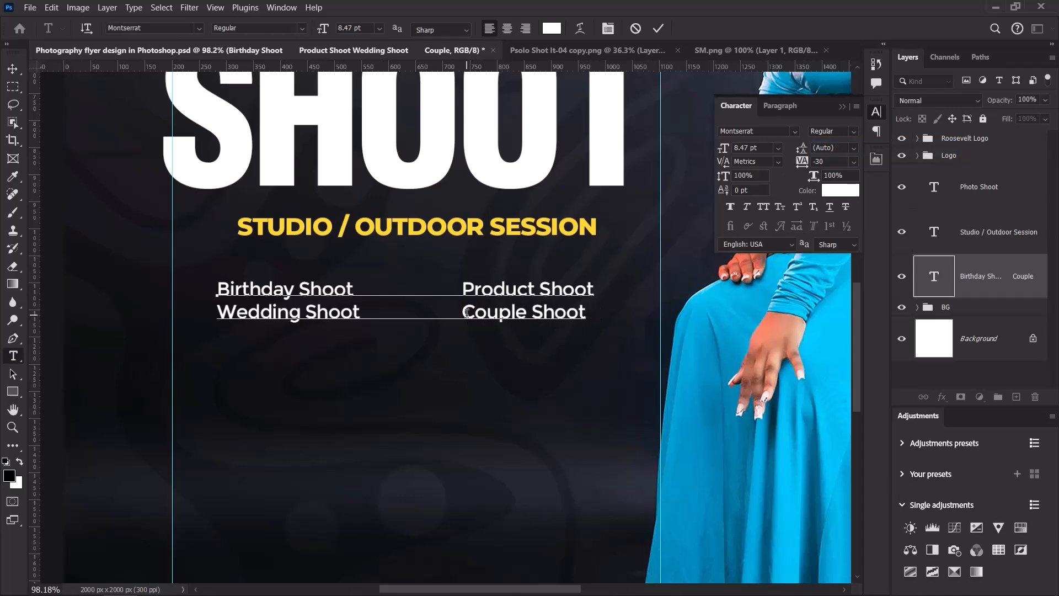
click(462, 289)
key(BackSpace)
key(BackSpace)
key(BackSpace)
key(BackSpace)
key(BackSpace)
key(BackSpace)
key(BackSpace)
scroll(534, 210, down, 1)
scroll(534, 211, down, 4)
scroll(555, 179, up, 2)
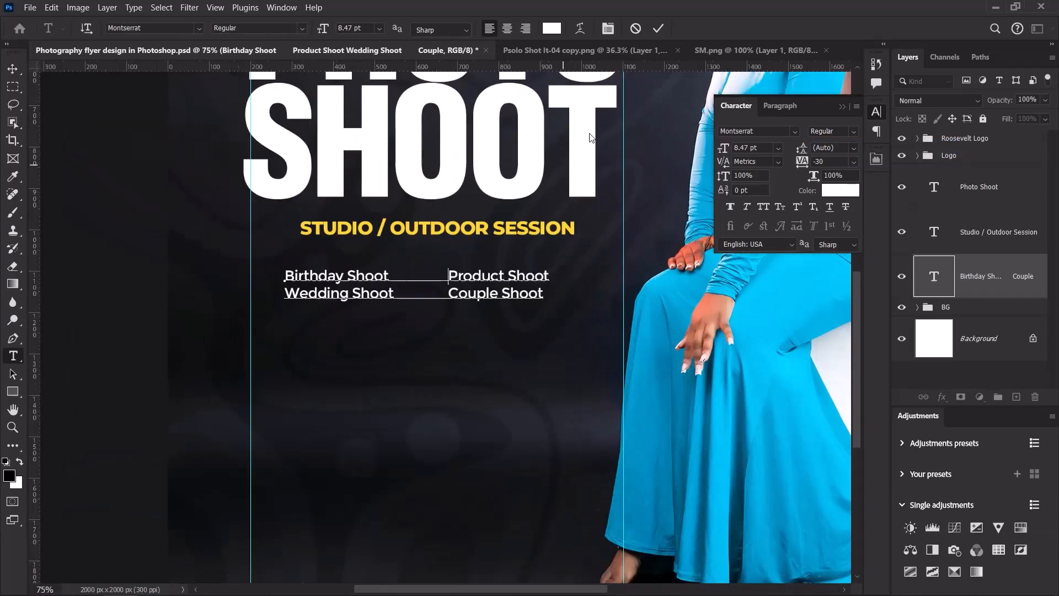
click(658, 28)
scroll(501, 261, down, 1)
key(v)
scroll(482, 277, up, 1)
Line the service list up with the subtitle's left edge and set leading to 12 pt.
drag(381, 287, 436, 240)
scroll(396, 287, up, 5)
drag(802, 149, 804, 149)
scroll(455, 273, down, 8)
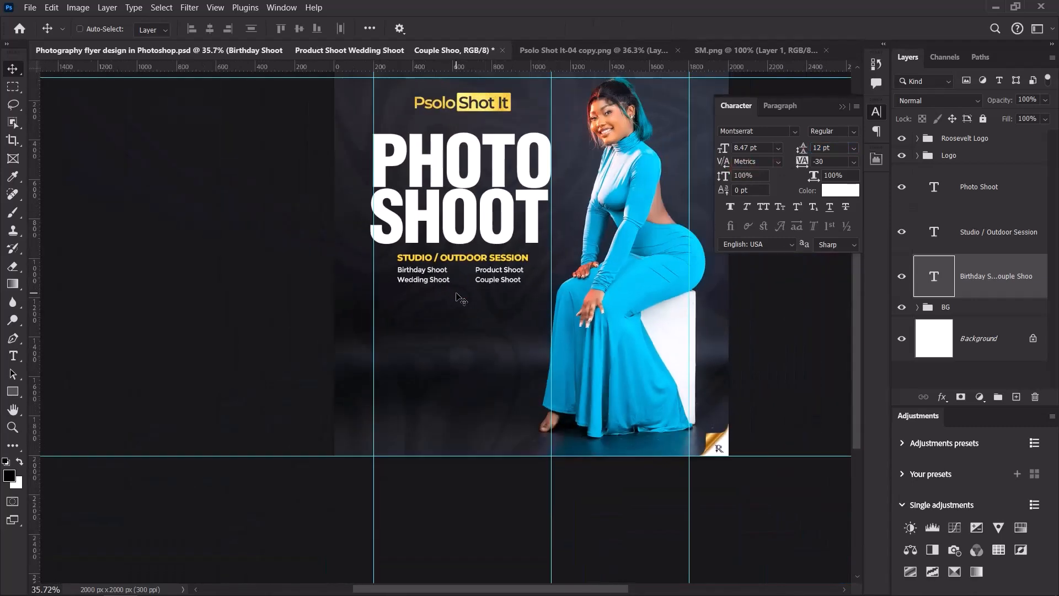
scroll(465, 280, up, 4)
scroll(465, 280, up, 3)
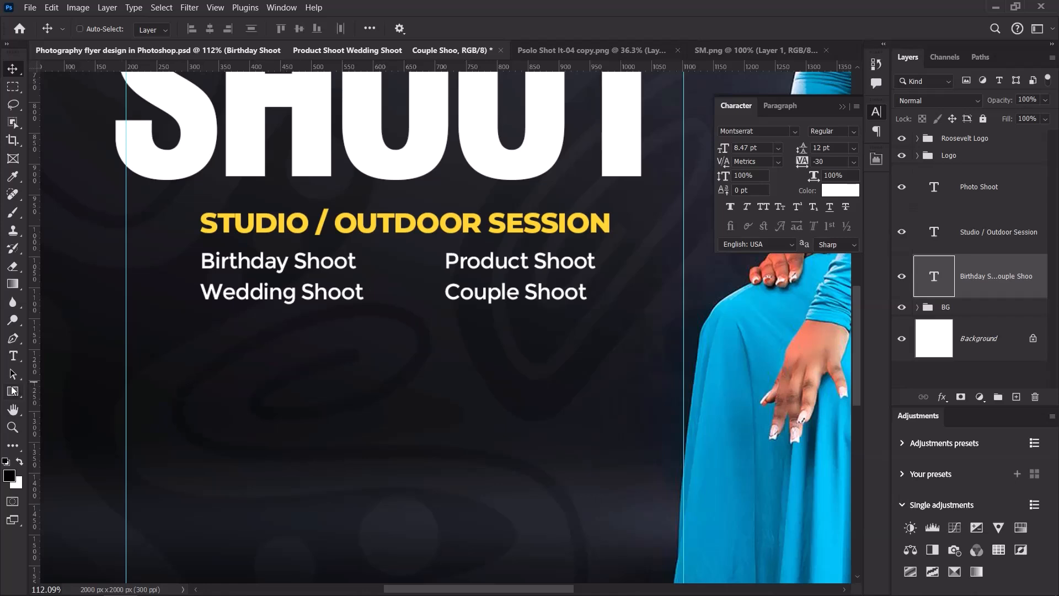
click(12, 391)
Draw a small square bullet filled with the STUDIO heading's yellow beside the first service.
scroll(235, 251, up, 2)
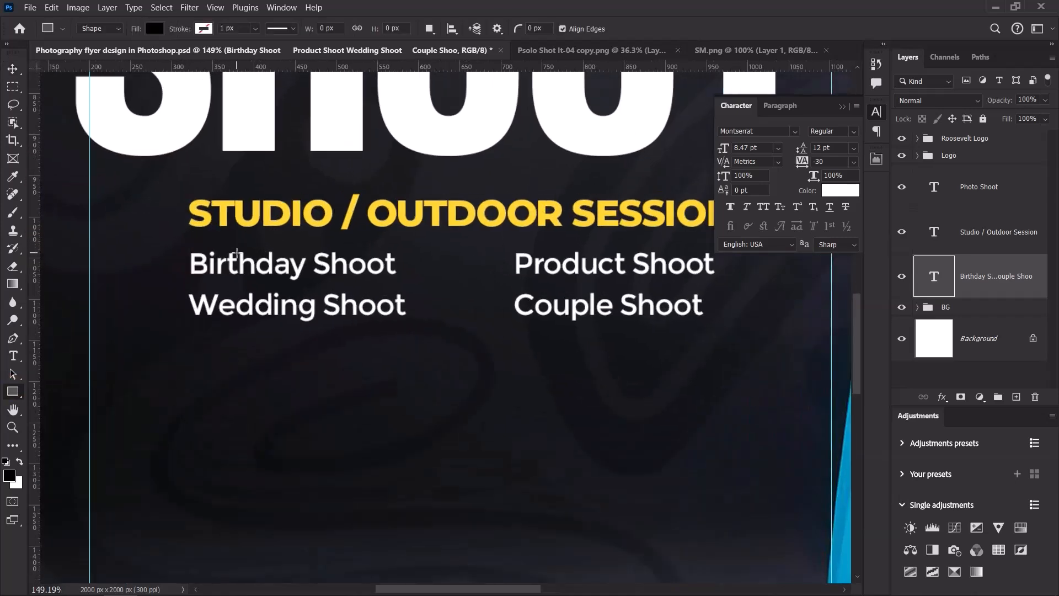
drag(155, 260, 183, 270)
key(v)
scroll(177, 247, up, 3)
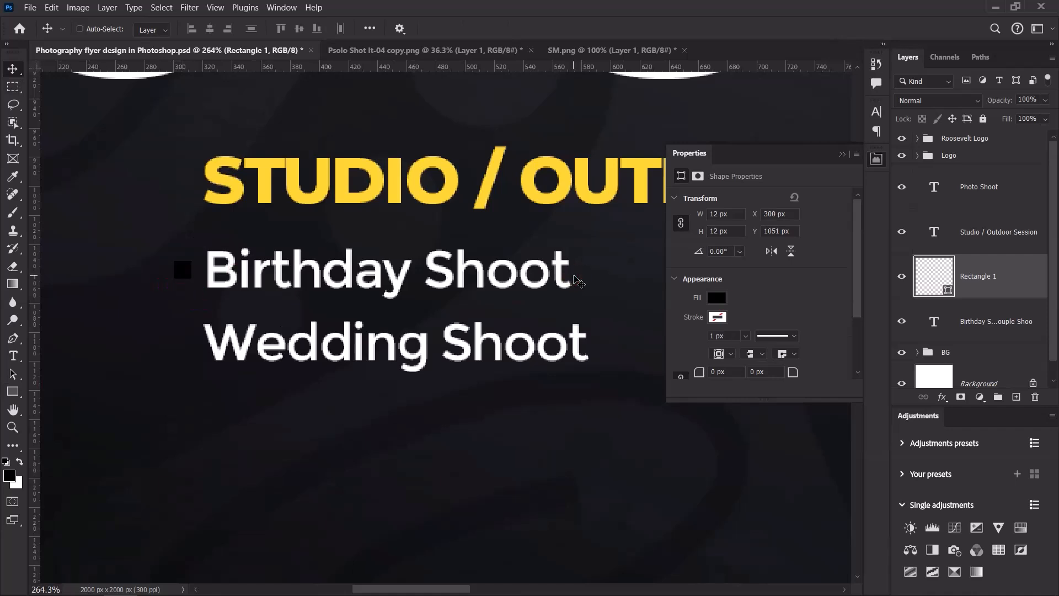
click(841, 154)
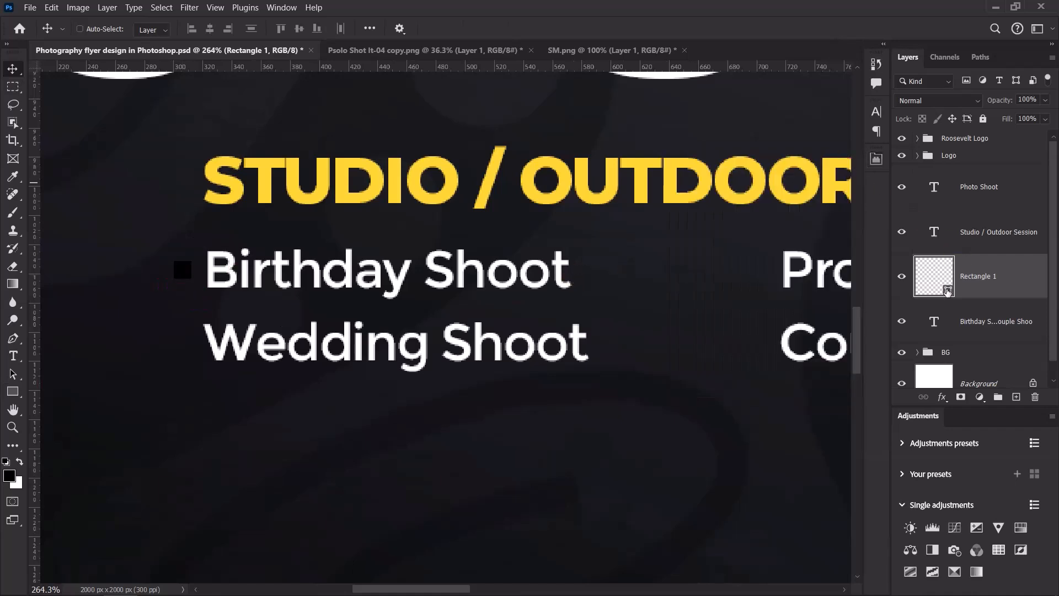
double_click(945, 287)
click(345, 159)
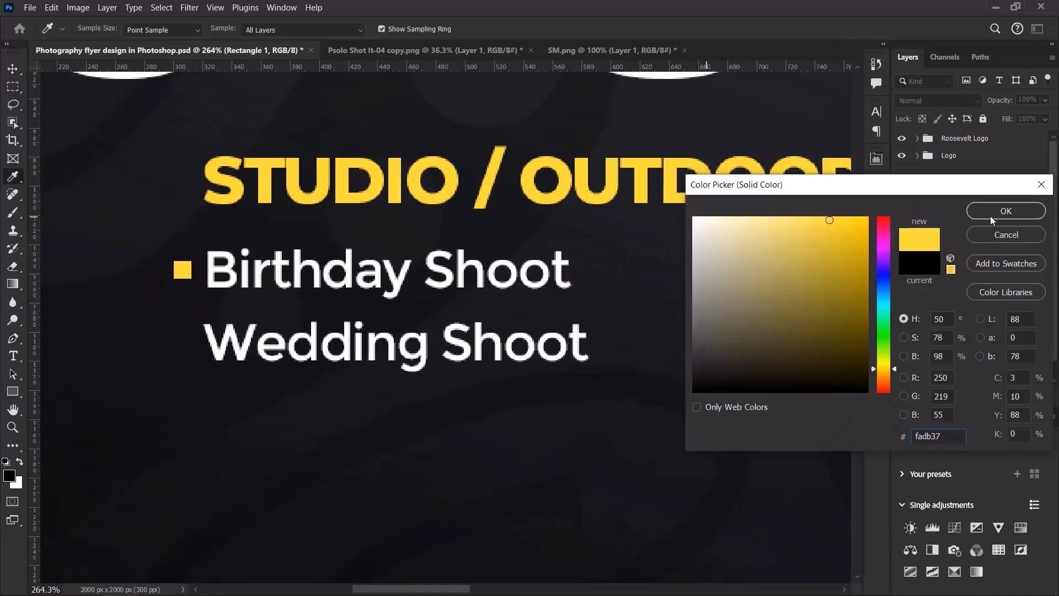
drag(183, 272, 176, 272)
scroll(205, 294, down, 2)
scroll(202, 296, up, 4)
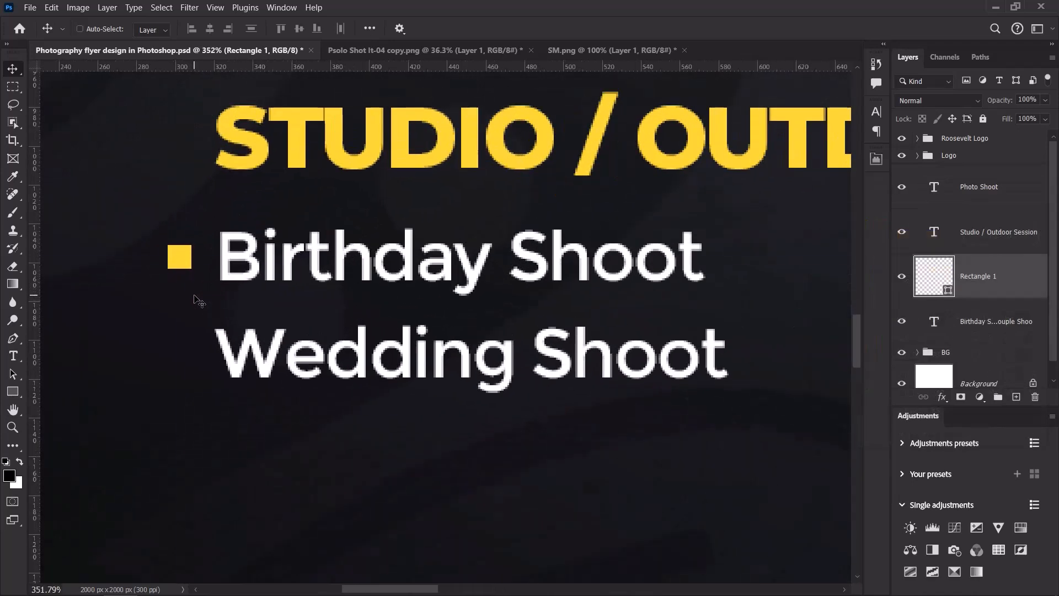
Duplicate the bullet square into four, placing copies beside Wedding, Product and Couple Shoot.
key(ctrl+j)
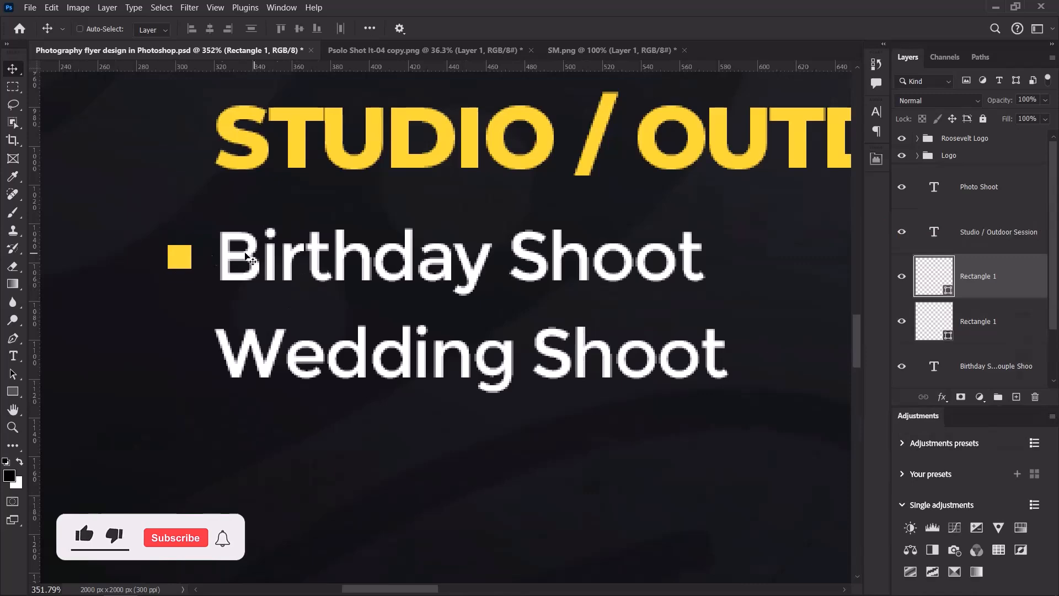
drag(174, 253, 186, 349)
scroll(187, 353, down, 3)
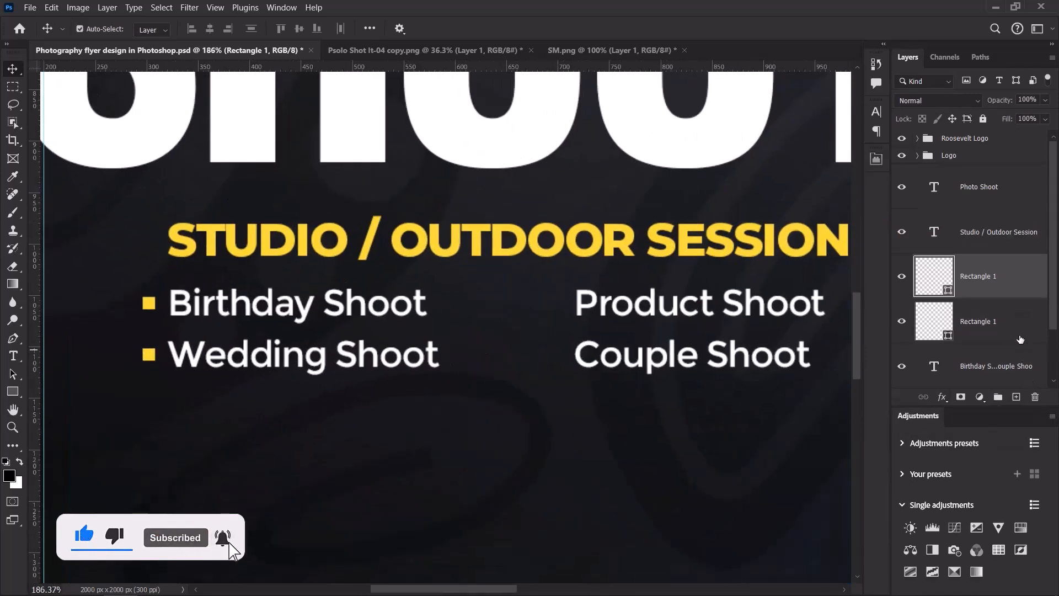
shift+click(993, 322)
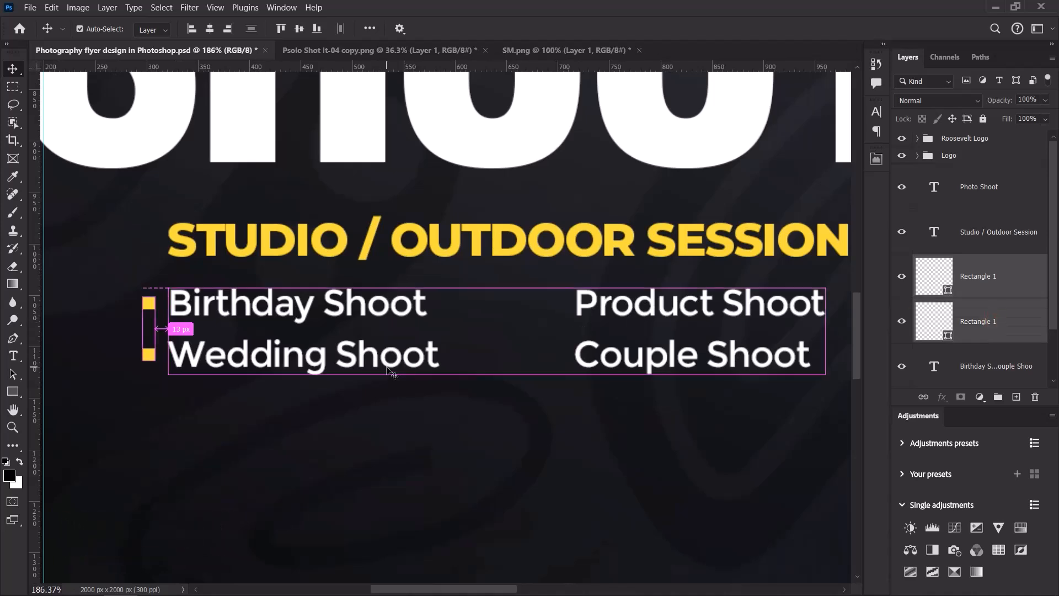
key(ctrl+j)
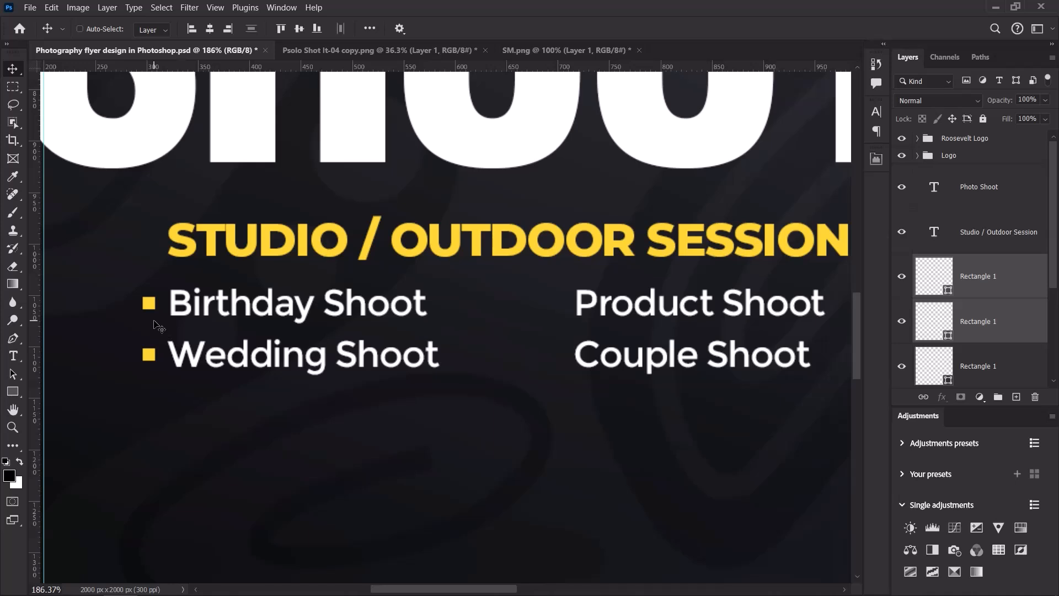
drag(155, 323, 538, 342)
Delete the extra spaces before Product Shoot and Couple Shoot to sit beside their bullets.
key(t)
click(575, 303)
drag(575, 303, 555, 303)
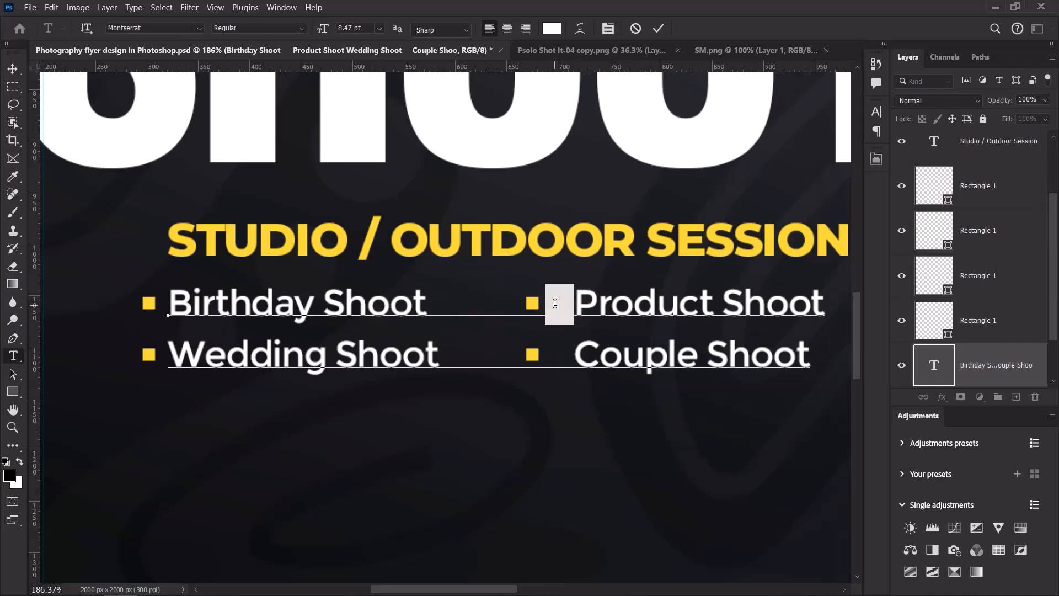
key(BackSpace)
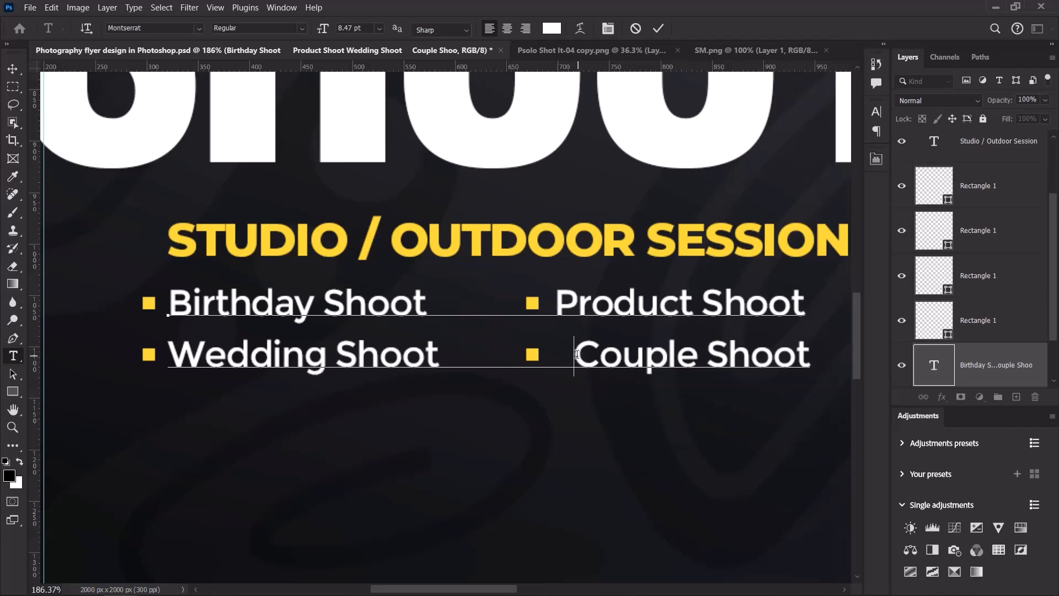
drag(577, 354, 550, 354)
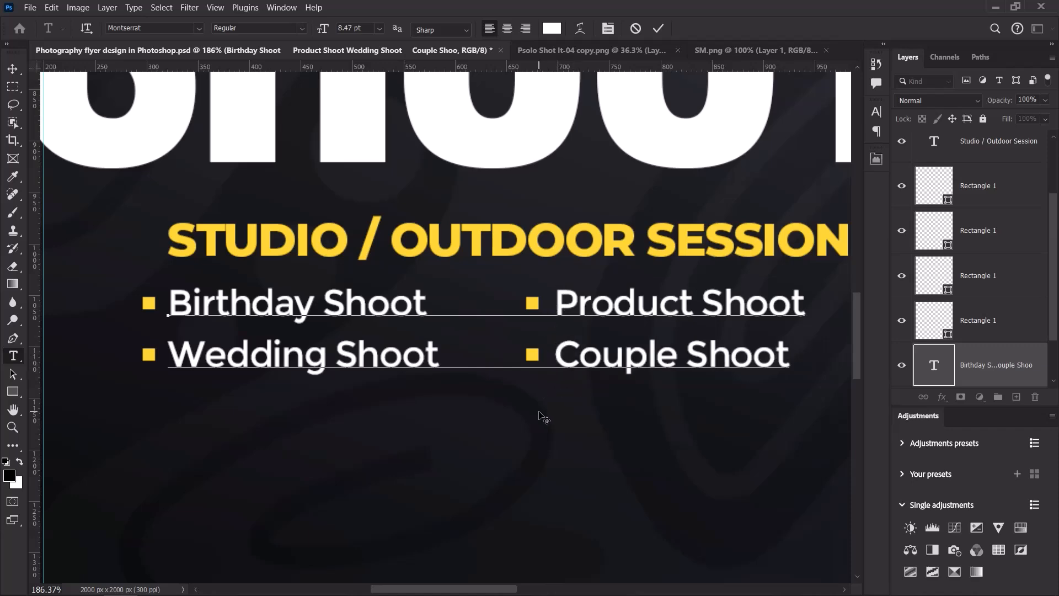
scroll(511, 361, down, 3)
key(ctrl+Return)
scroll(553, 337, up, 2)
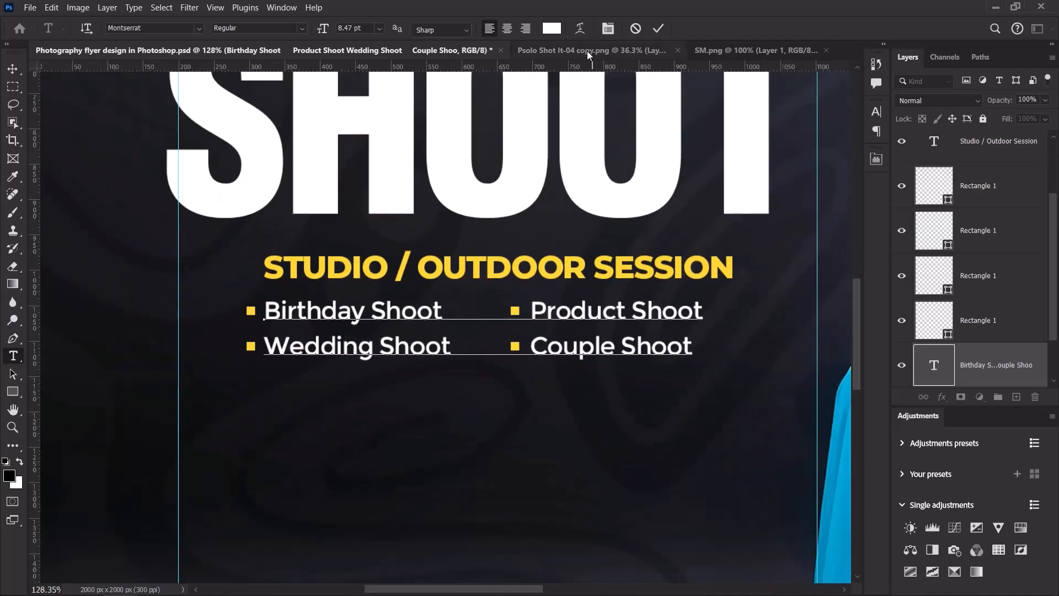
Group the four bullet square layers and name the group Bullet.
key(v)
click(1008, 187)
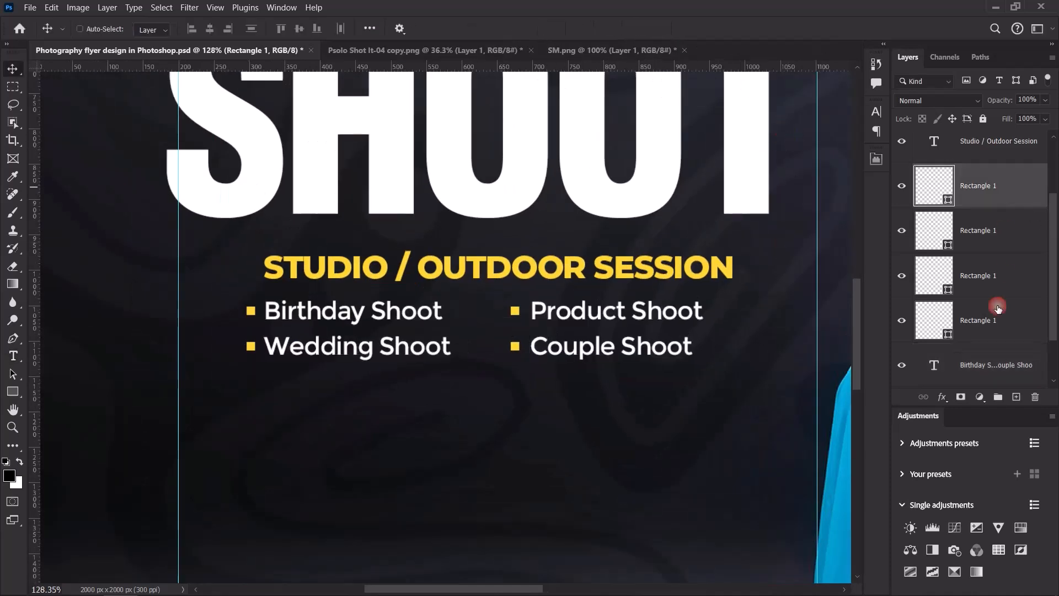
shift+click(1006, 329)
key(ctrl+g)
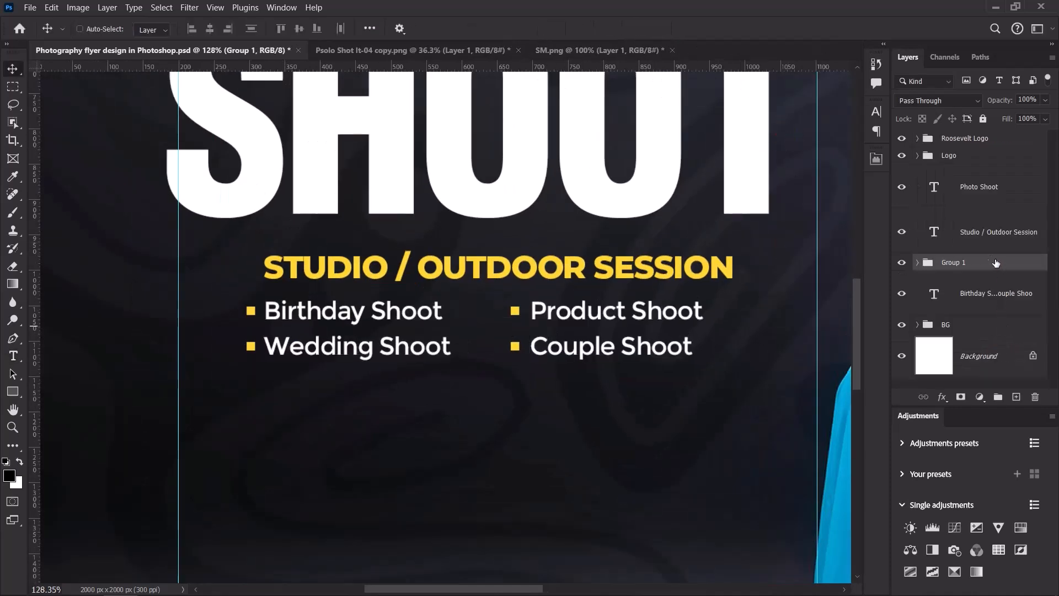
double_click(954, 263)
text(B)
key(Return)
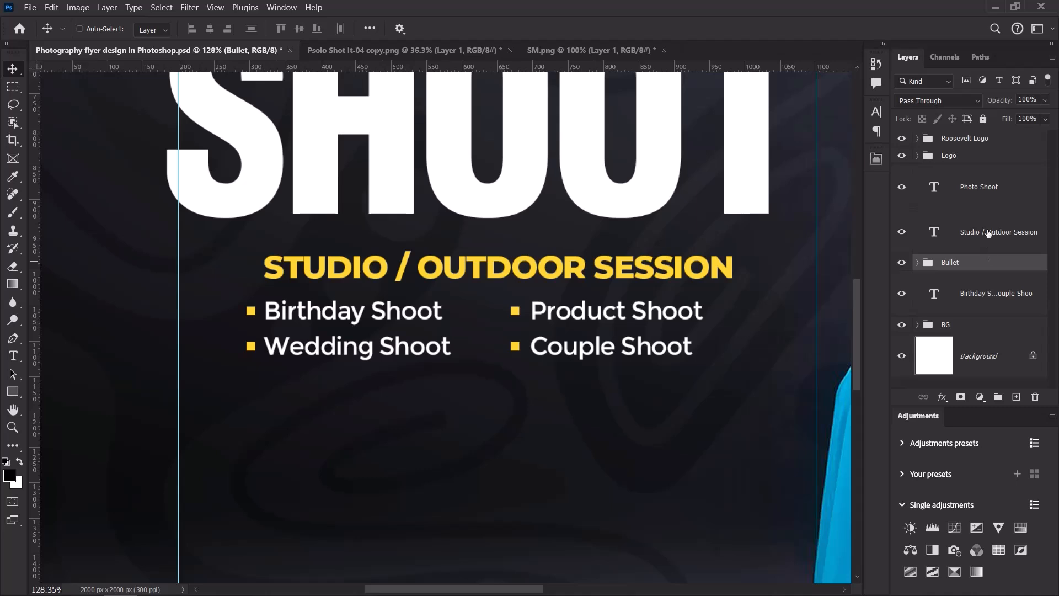
Group the subtitle, Bullet group and service list as Studio / Outdoor Session.
double_click(988, 232)
key(ctrl+c)
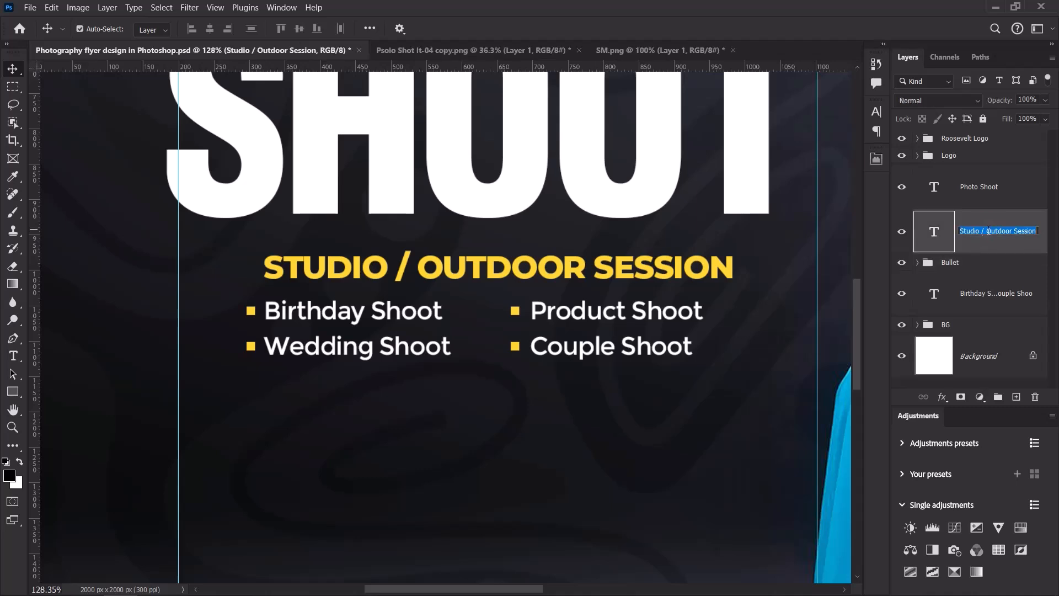
ctrl+click(1000, 292)
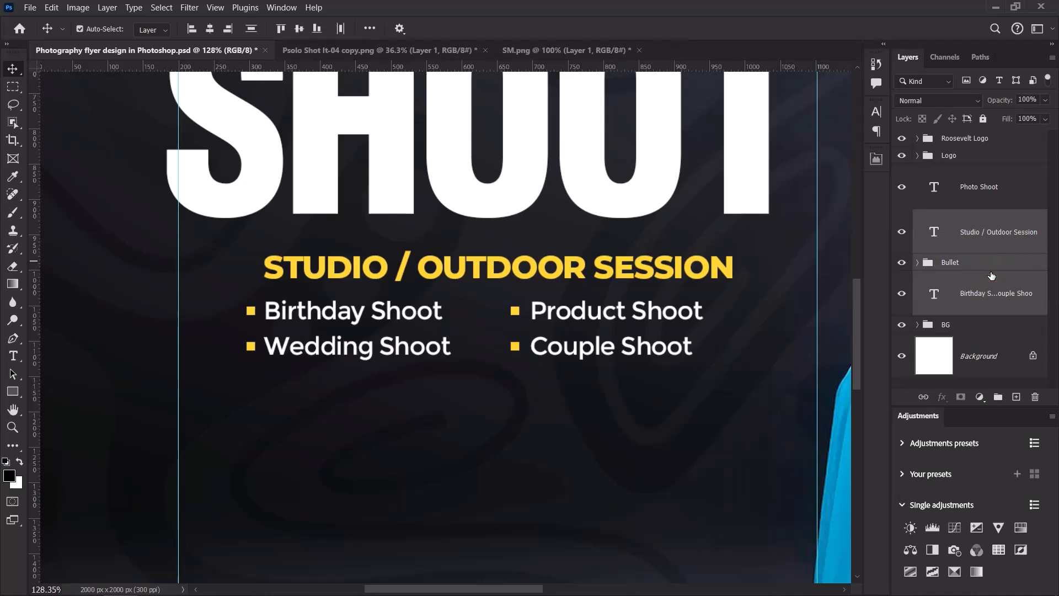
key(ctrl+g)
double_click(962, 217)
key(ctrl+v)
key(Return)
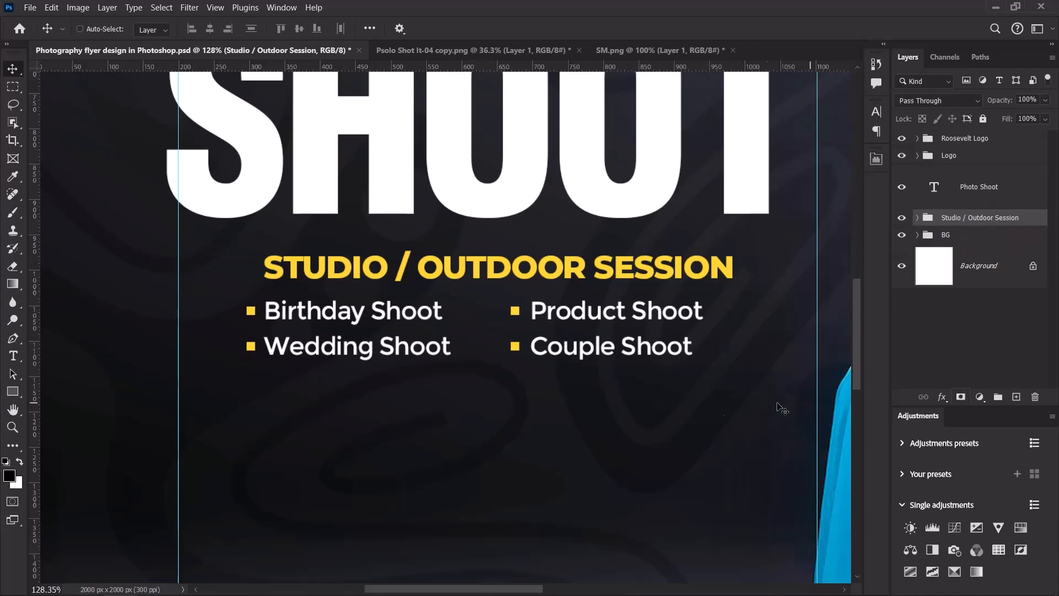
scroll(619, 407, down, 4)
scroll(621, 413, up, 2)
scroll(622, 414, down, 1)
Move the Studio / Outdoor Session group slightly right and down.
scroll(529, 358, down, 2)
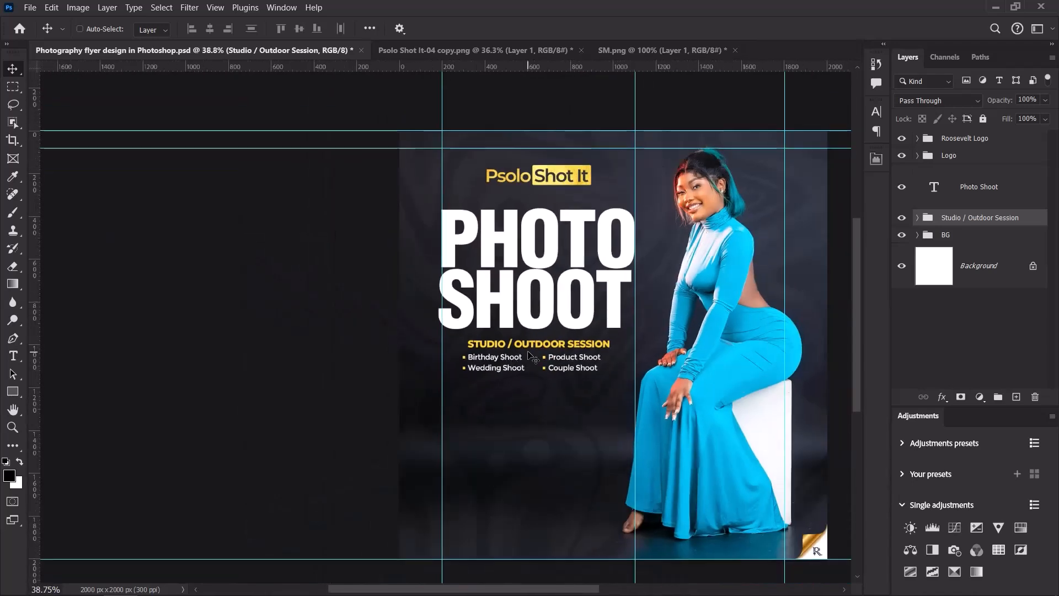
scroll(528, 351, up, 1)
drag(551, 354, 557, 357)
scroll(556, 357, down, 1)
scroll(555, 358, up, 4)
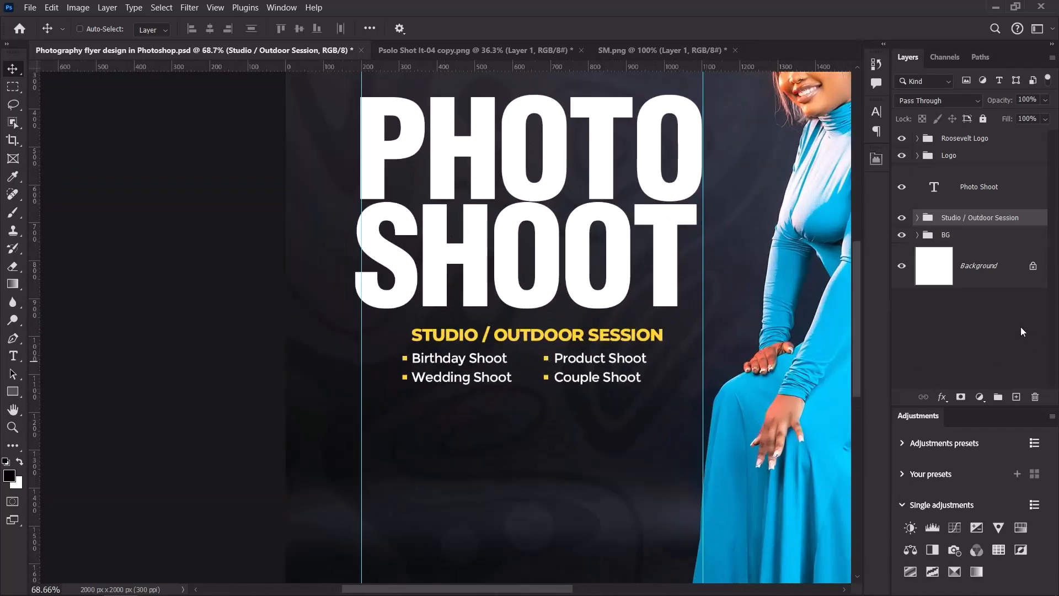
key(Down)
key(Down)
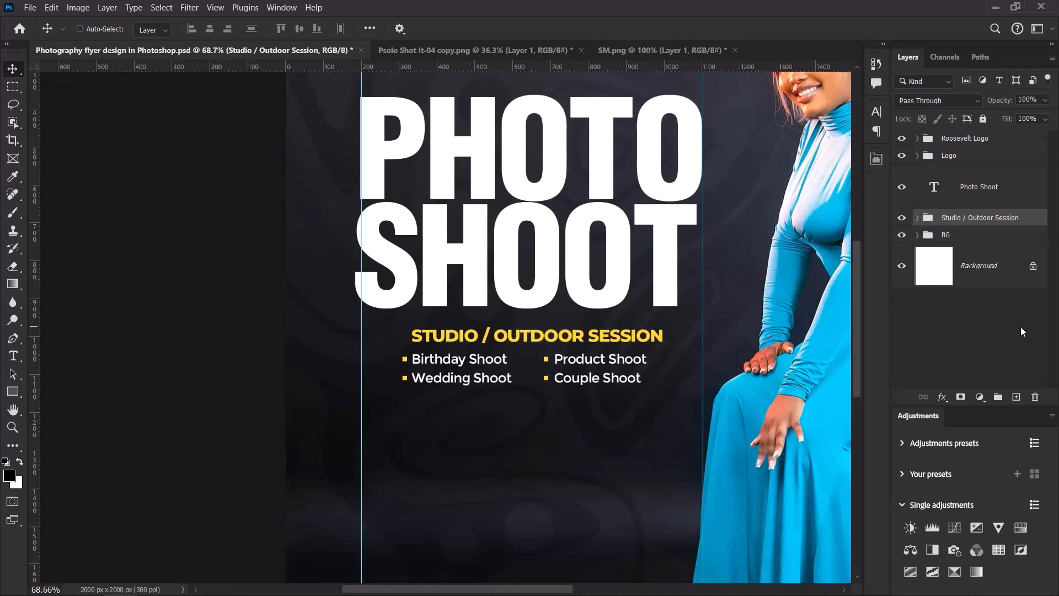
Nudge the yellow STUDIO / OUTDOOR SESSION heading slightly up and left.
click(918, 217)
click(999, 255)
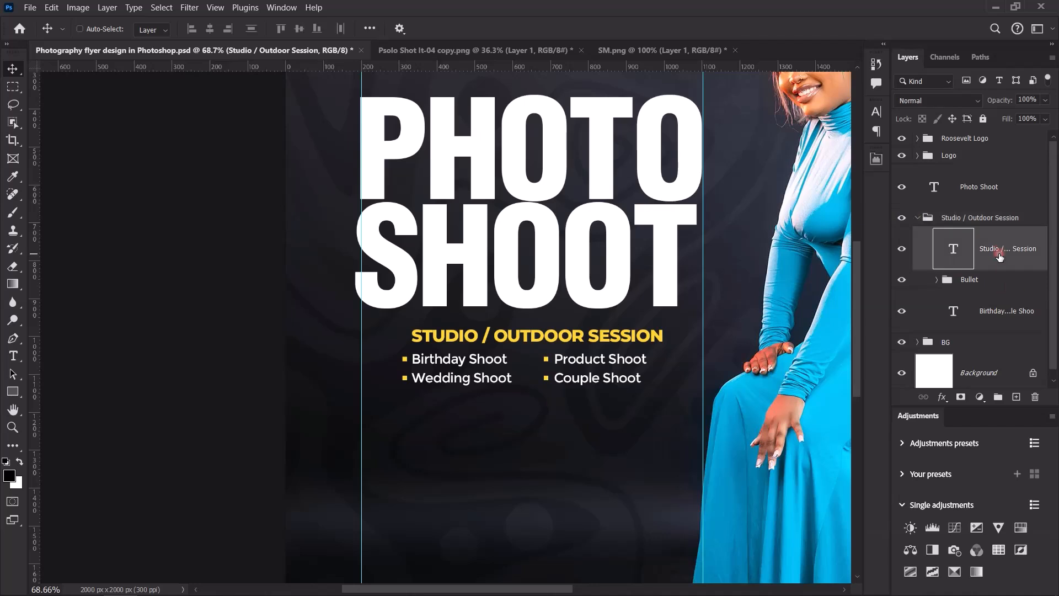
key(Up)
key(Up)
key(Up)
key(Up)
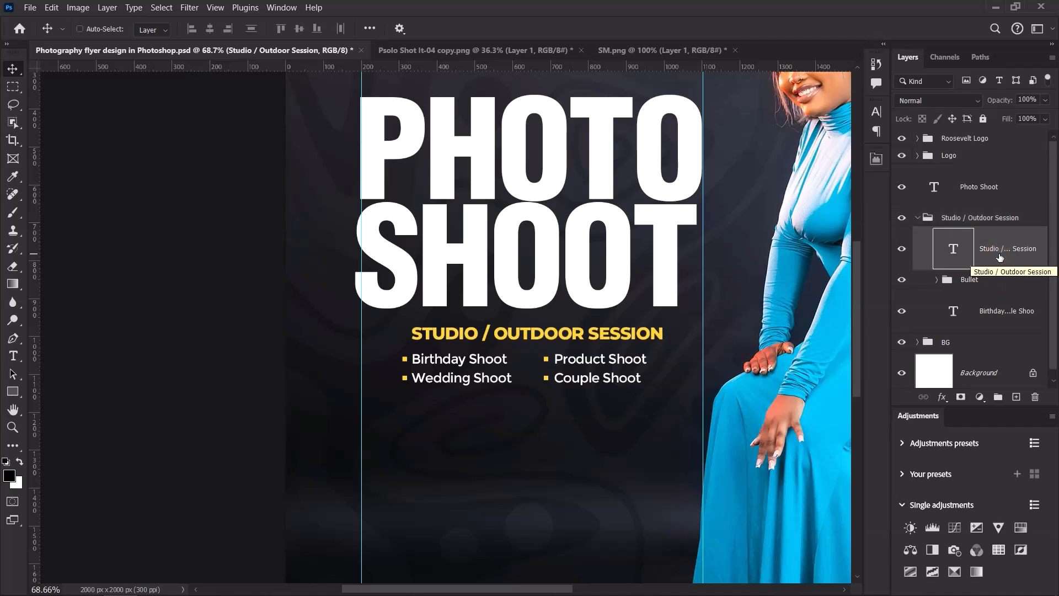
drag(578, 335, 574, 333)
scroll(540, 335, down, 6)
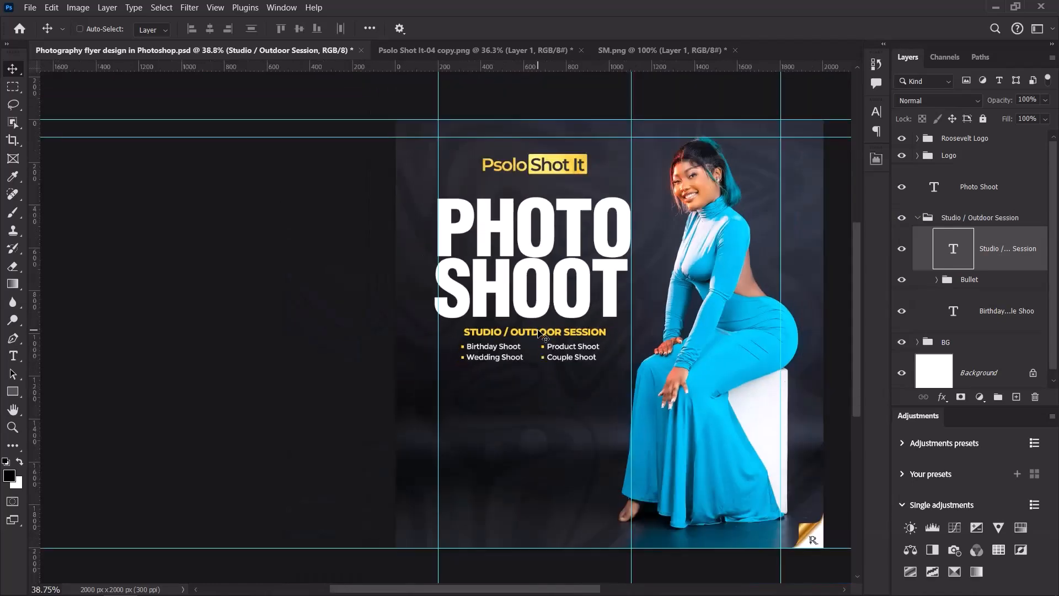
scroll(541, 335, up, 5)
Shift the service list and Bullet group together slightly right.
click(995, 312)
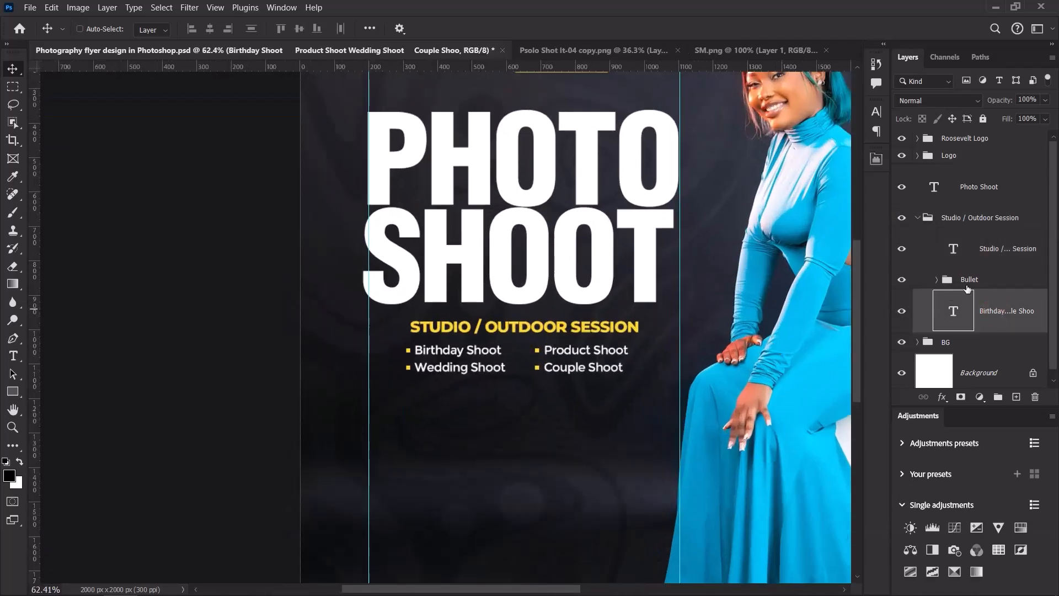
ctrl+click(971, 281)
drag(506, 357, 509, 358)
scroll(509, 358, down, 5)
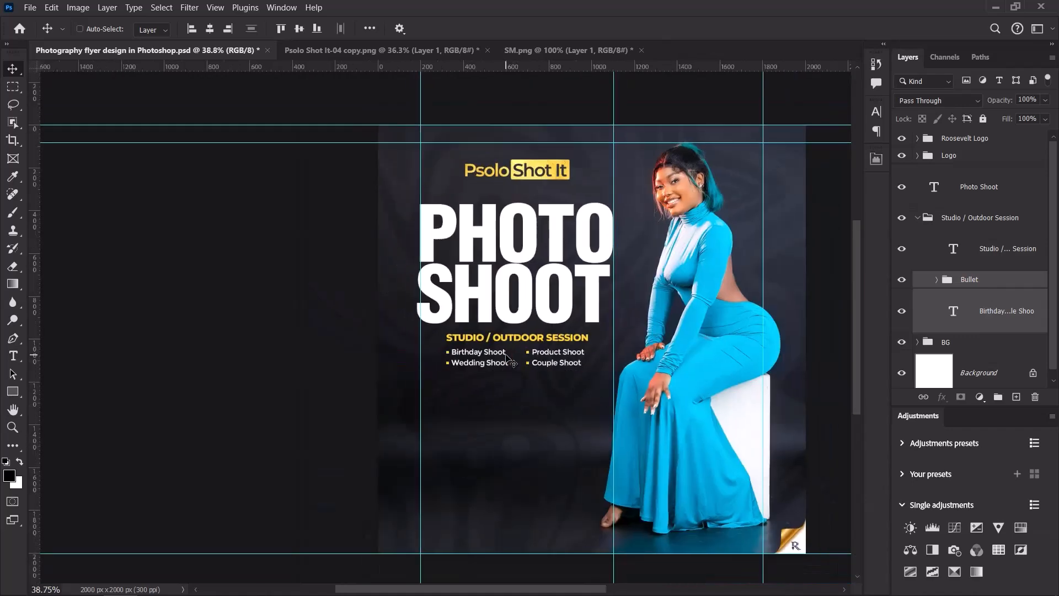
scroll(510, 360, down, 2)
scroll(513, 360, up, 2)
Enlarge the bulleted service list to about 111% and move it down under the subtitle.
key(ctrl+t)
scroll(560, 361, up, 4)
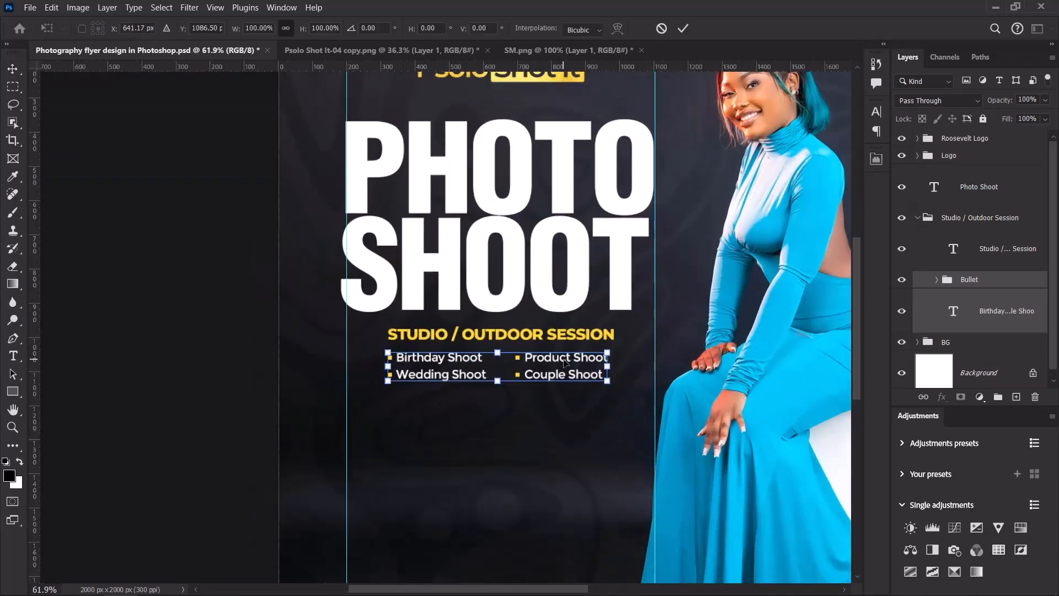
scroll(565, 362, up, 1)
drag(603, 366, 629, 366)
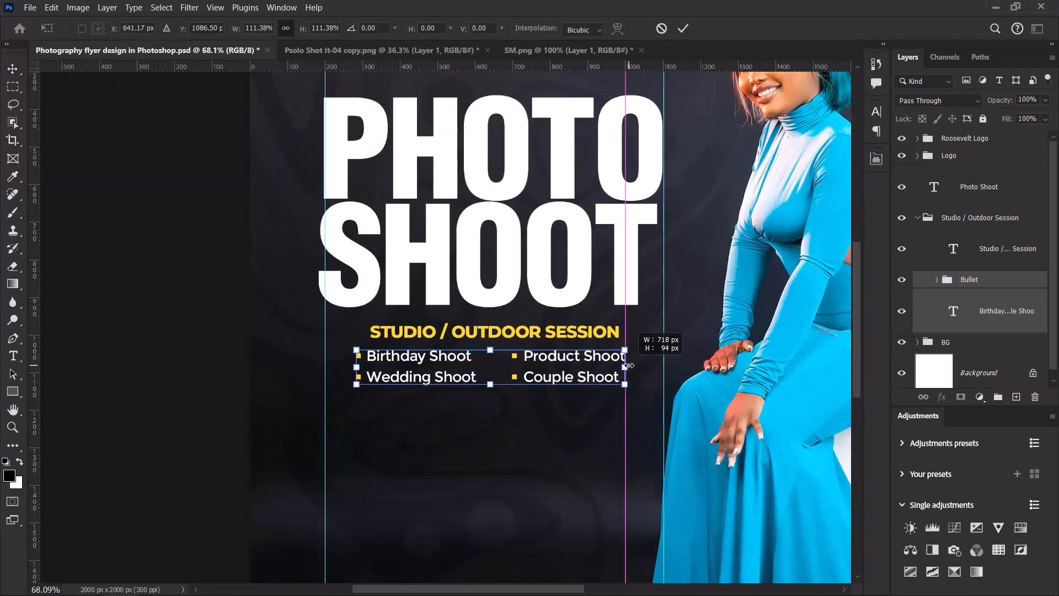
click(683, 28)
drag(528, 377, 528, 381)
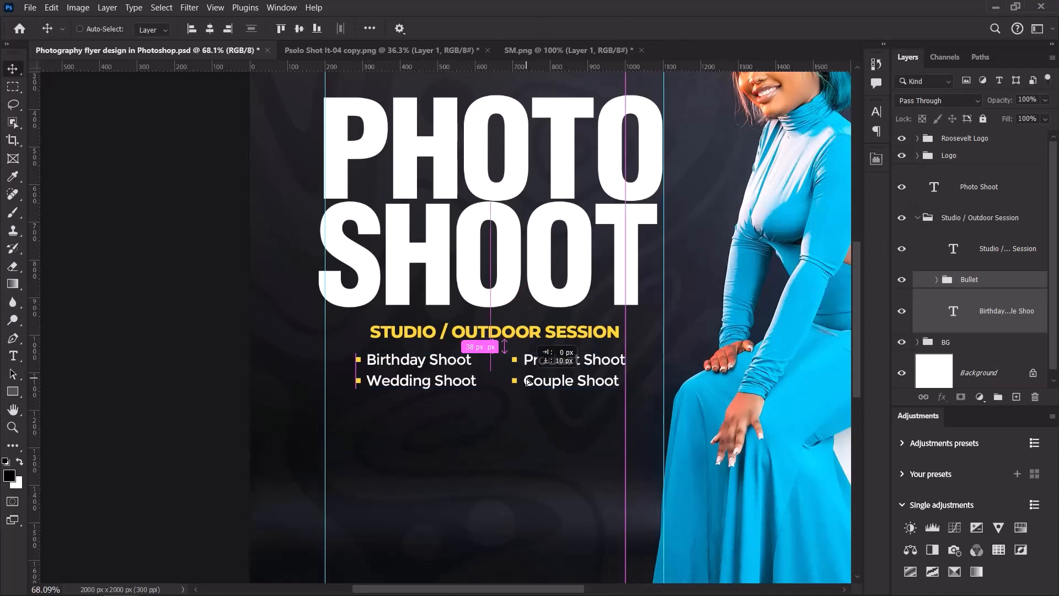
ctrl+click(990, 251)
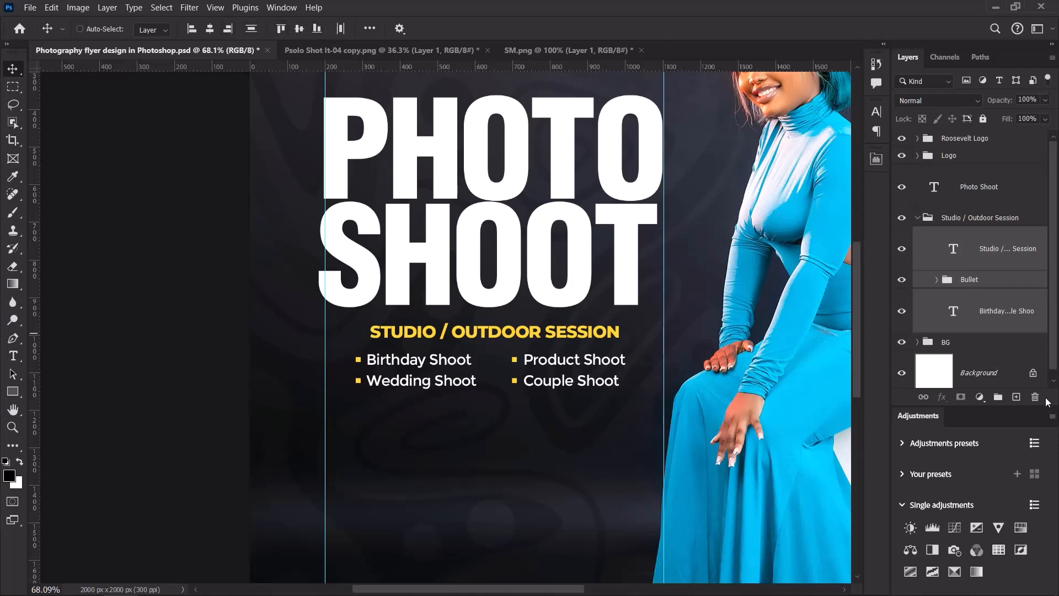
Group the service list with its bullets and centre the STUDIO / OUTDOOR SESSION heading over it.
click(1003, 313)
ctrl+click(1001, 279)
key(ctrl+g)
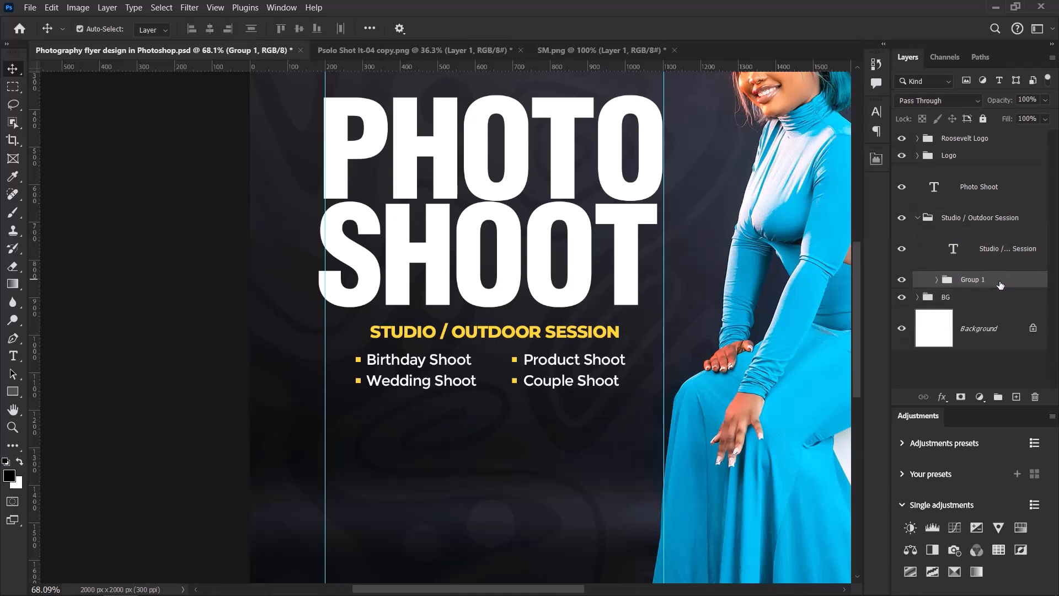
ctrl+click(995, 253)
click(103, 29)
click(209, 30)
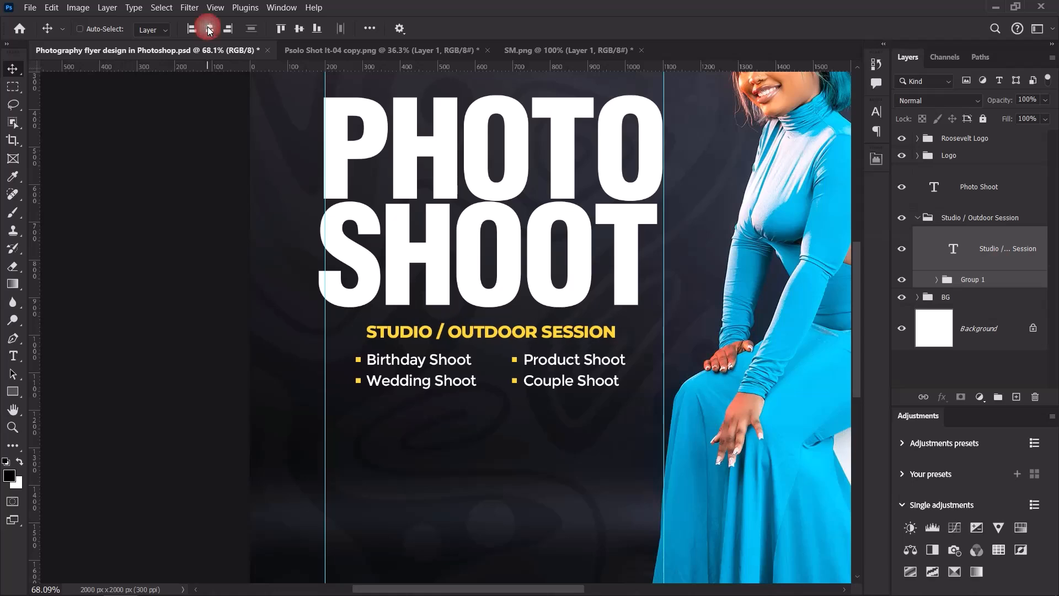
scroll(472, 296, down, 5)
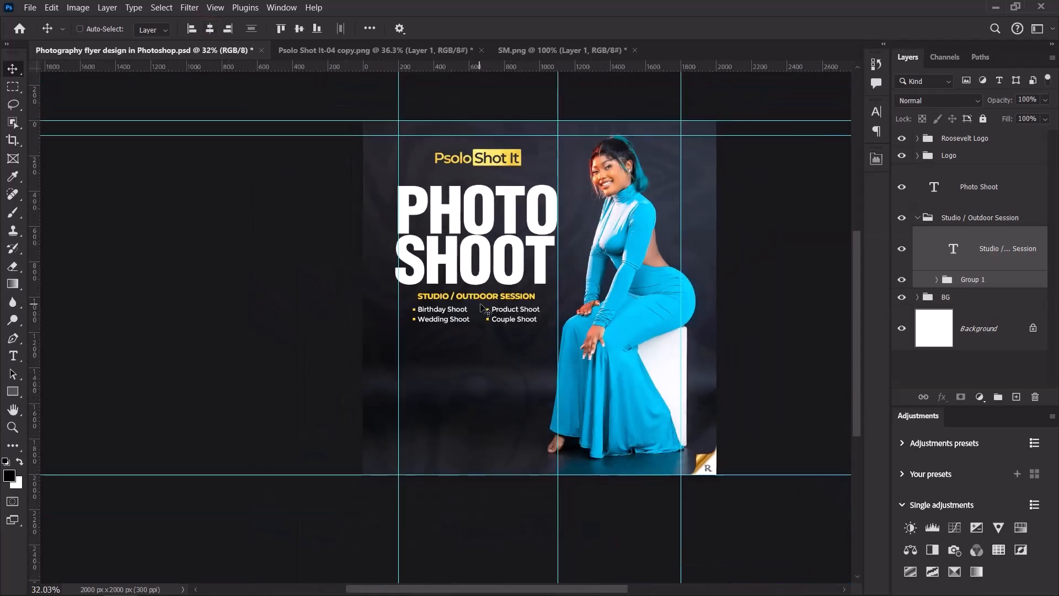
scroll(515, 259, up, 2)
Nudge the heading and list block up slightly.
drag(466, 317, 469, 319)
scroll(470, 318, down, 2)
scroll(475, 319, up, 2)
scroll(443, 264, up, 3)
scroll(443, 265, down, 3)
Ungroup the list and bullets, fit the flyer in view, and fine-tune the block by a pixel.
right_click(997, 280)
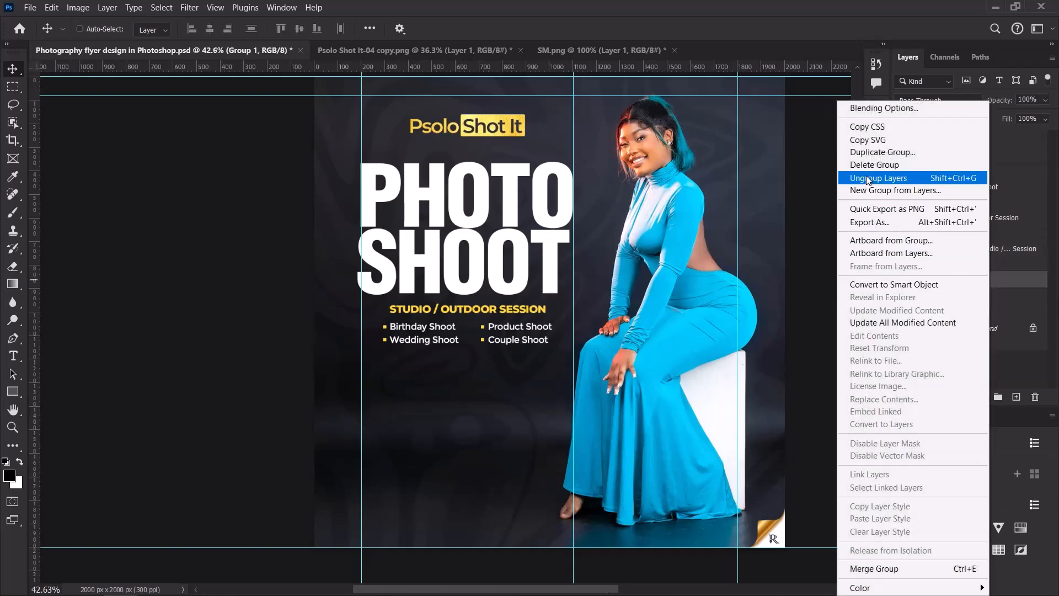
click(866, 177)
click(918, 219)
scroll(554, 326, down, 5)
scroll(549, 325, up, 2)
key(ctrl+0)
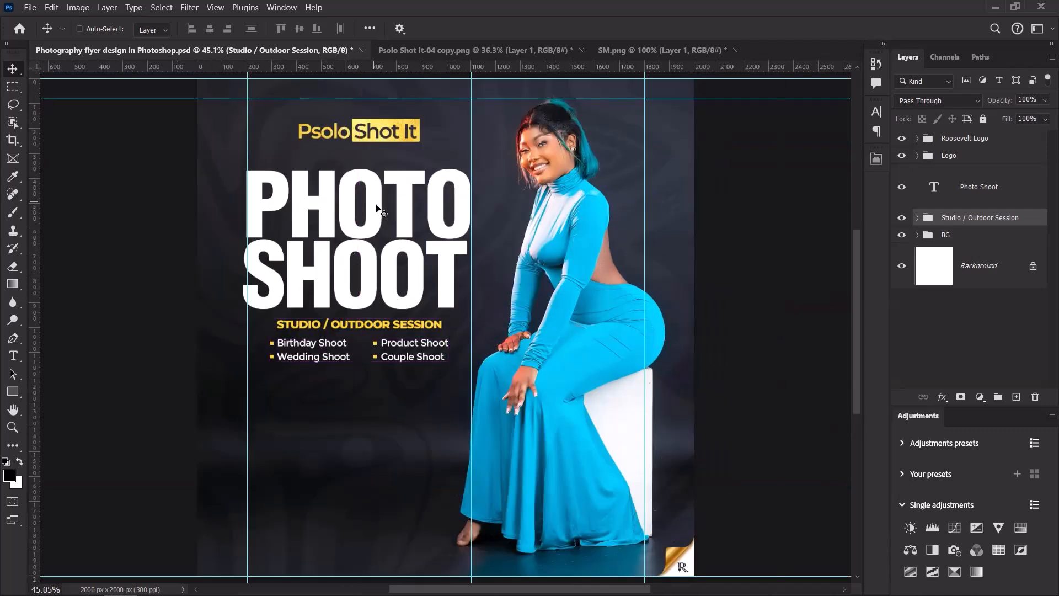
key(Down)
key(Down)
key(Down)
key(Down)
key(Down)
key(Down)
key(Down)
key(Down)
key(Down)
key(Down)
key(Down)
key(Down)
key(Down)
key(Up)
key(Up)
key(Up)
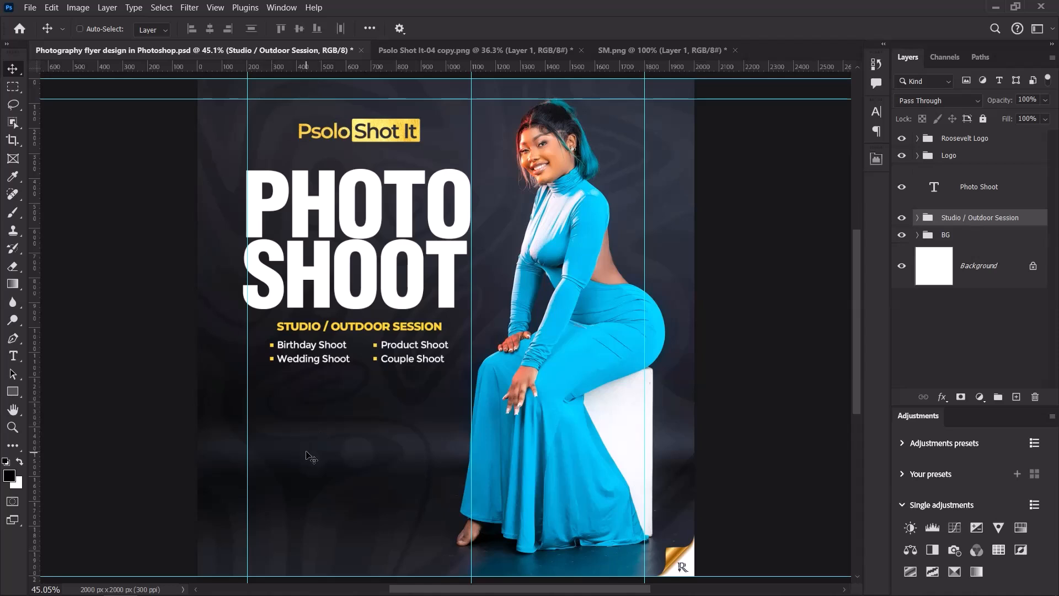
Draw a 902×281 px black rectangle under the service list, above the BG group.
click(13, 391)
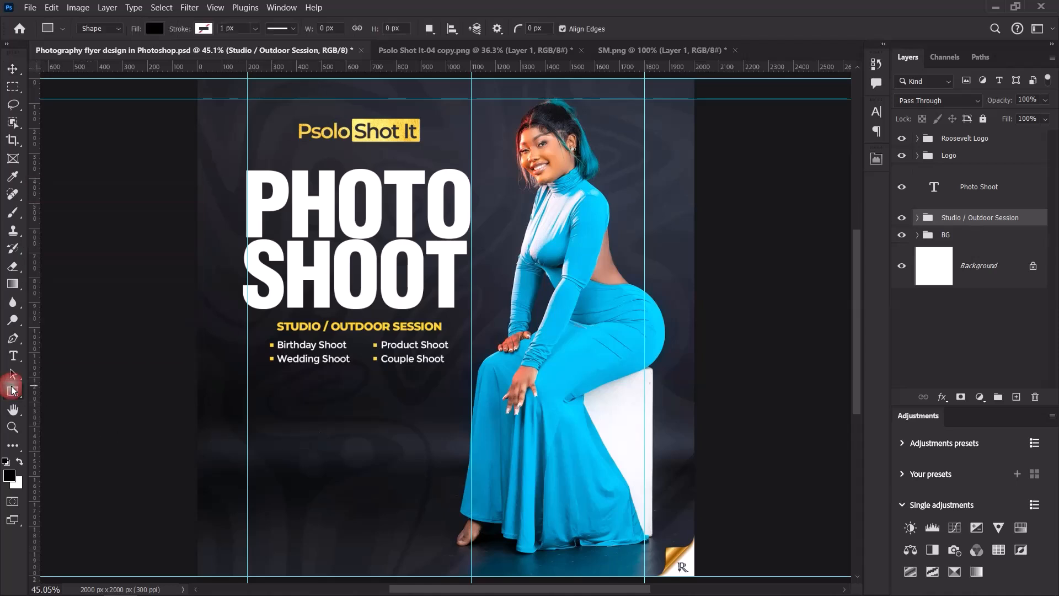
click(977, 237)
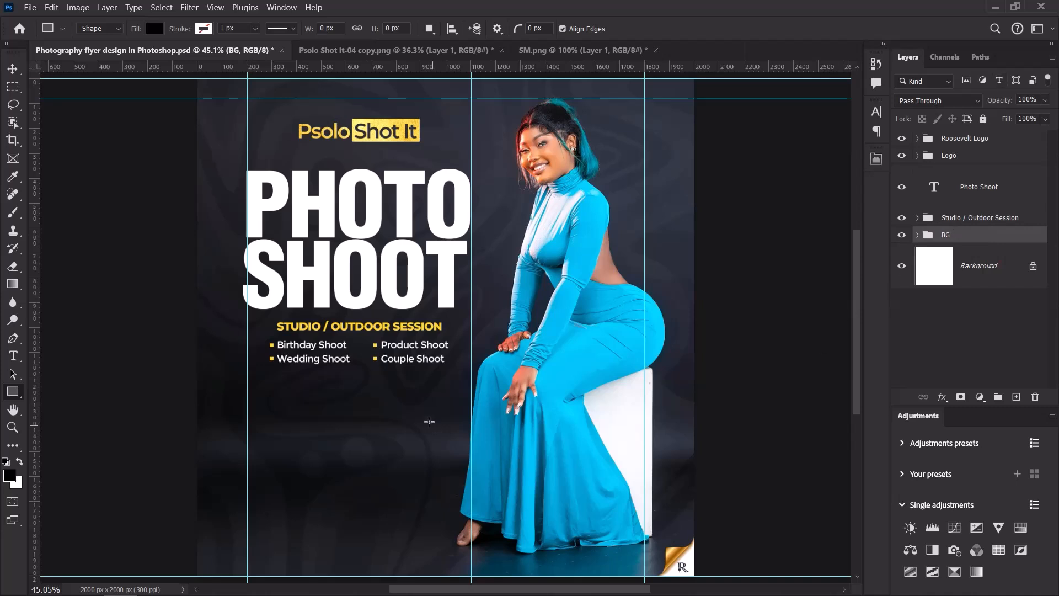
drag(247, 376, 470, 445)
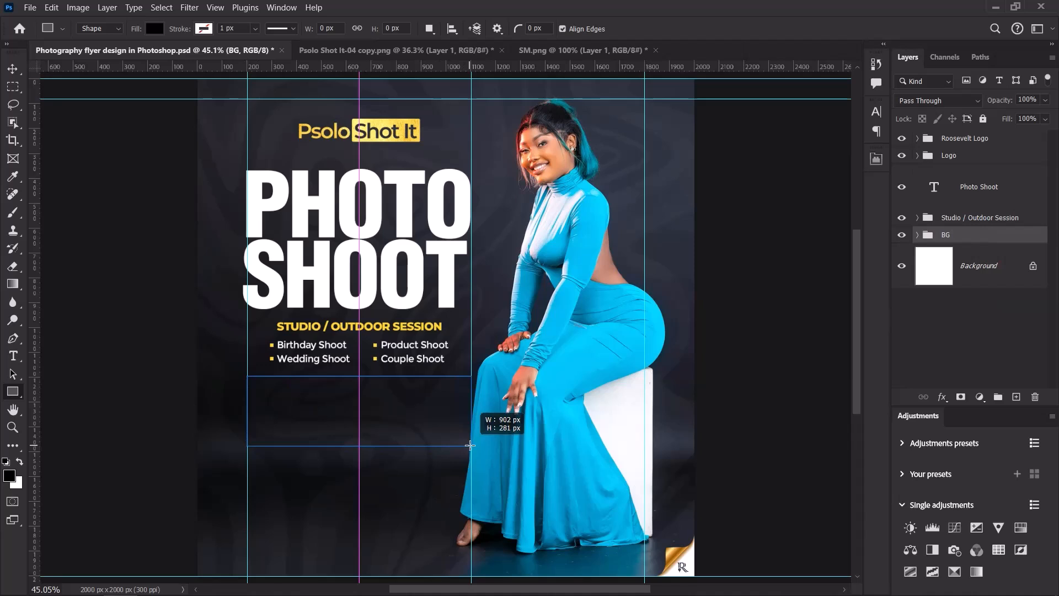
drag(470, 445, 470, 445)
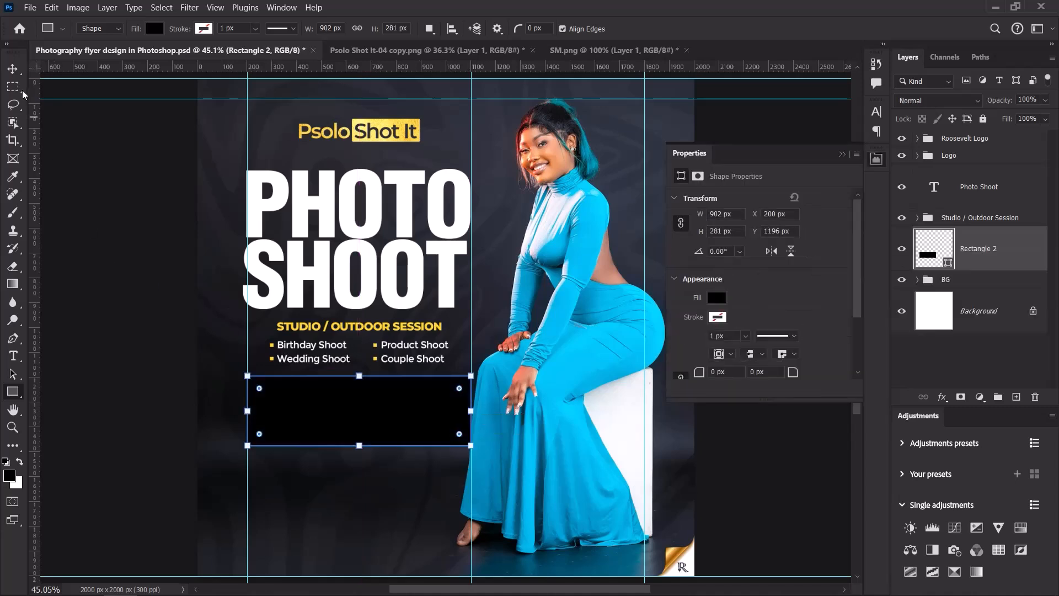
Move the Psolo Shot It logo higher toward the top.
click(13, 69)
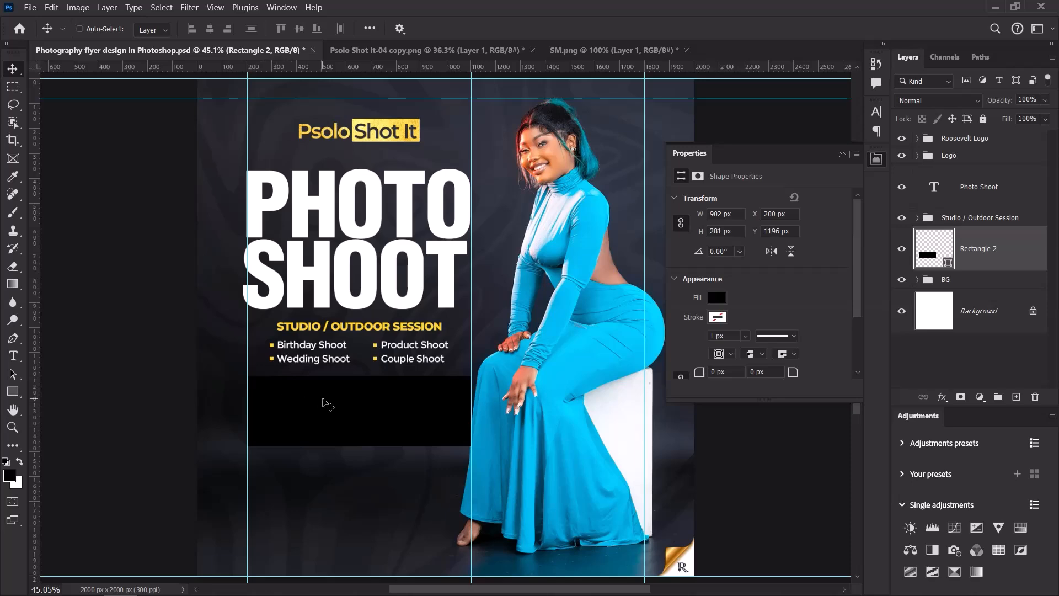
scroll(414, 400, down, 4)
scroll(402, 251, up, 4)
scroll(400, 254, down, 2)
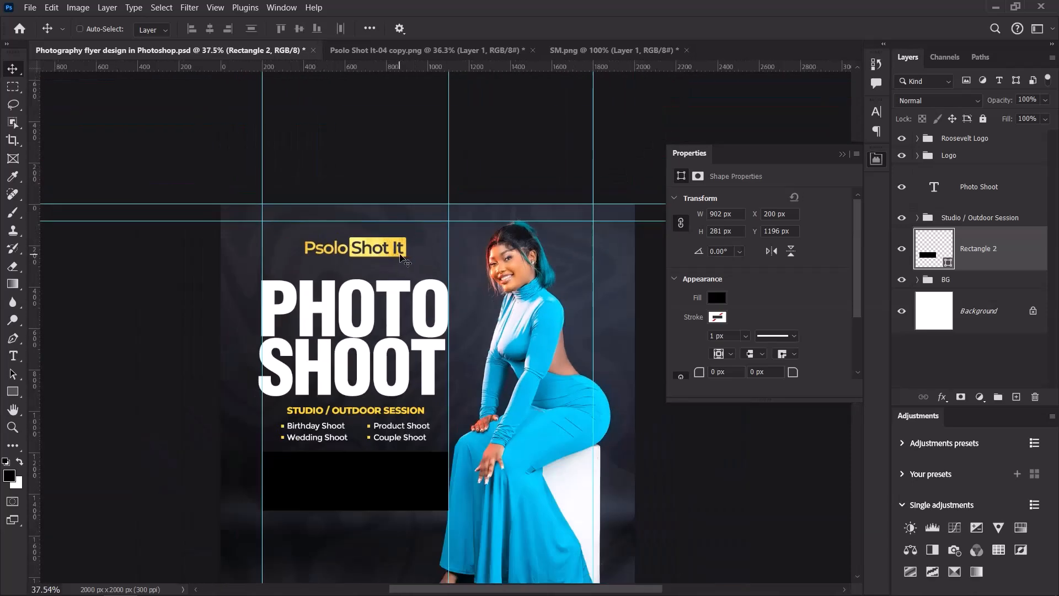
scroll(400, 257, up, 4)
click(841, 155)
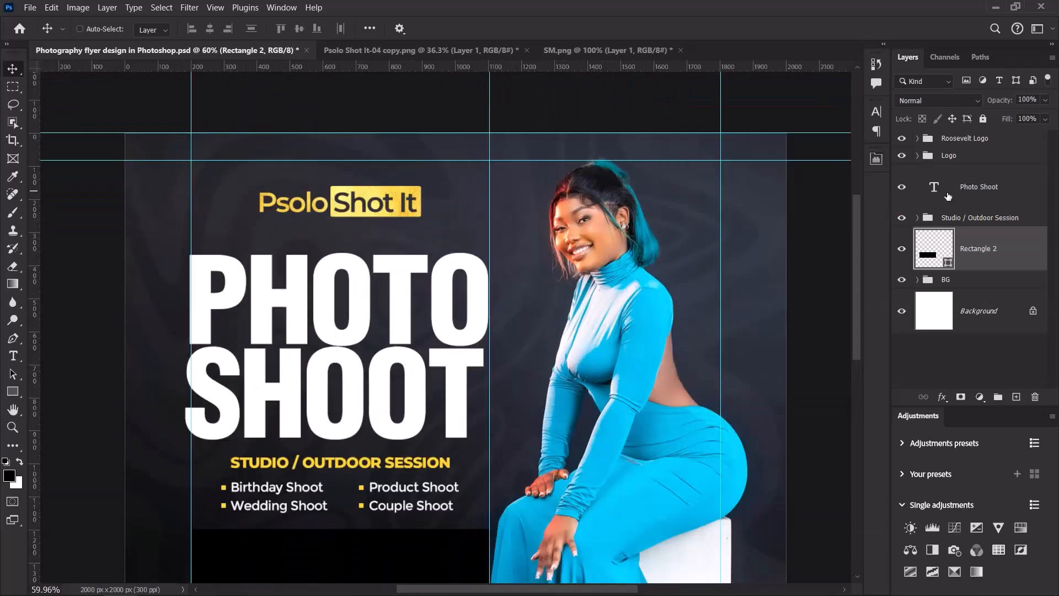
click(965, 158)
drag(329, 203, 329, 184)
key(Up)
key(Up)
key(Up)
key(Up)
key(Up)
key(Up)
key(Up)
key(Up)
key(Up)
key(Up)
key(Up)
key(Up)
key(Up)
key(Up)
key(Up)
key(Up)
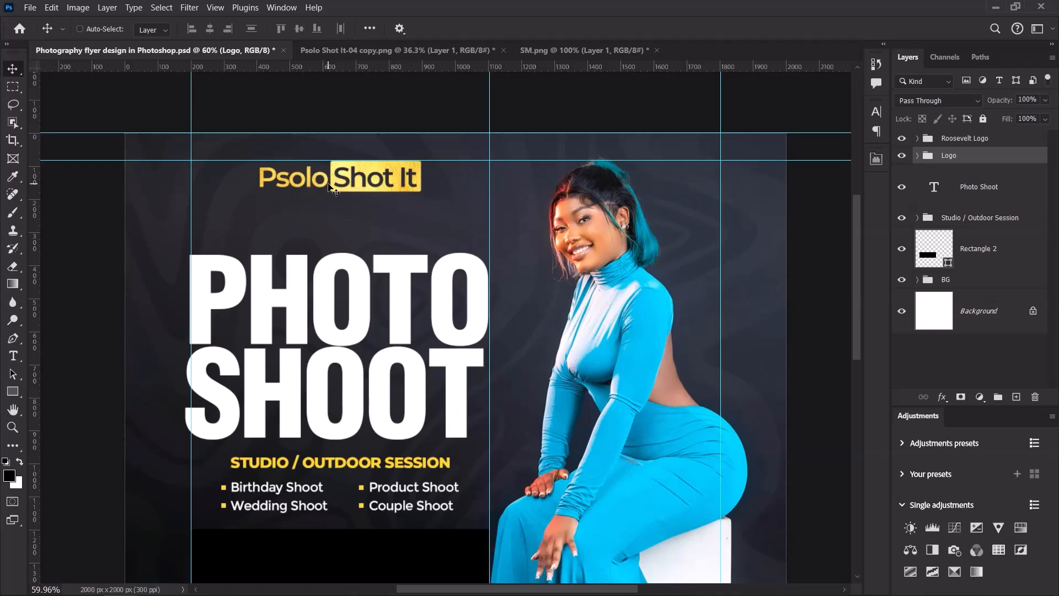
Raise the PHOTO SHOOT headline and Studio / Outdoor Session group together.
scroll(403, 309, down, 8)
scroll(387, 352, up, 6)
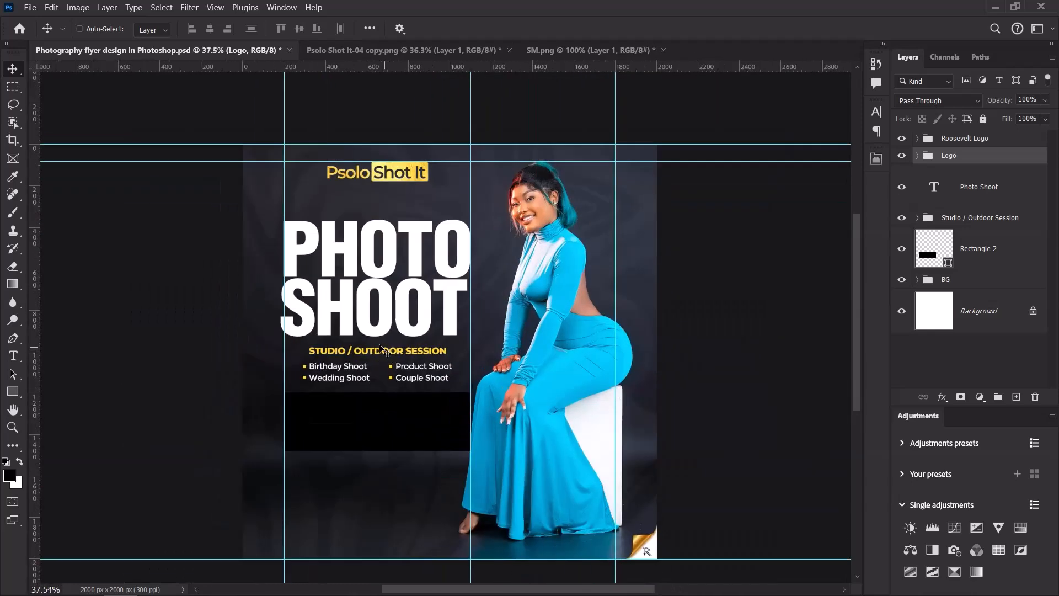
click(980, 196)
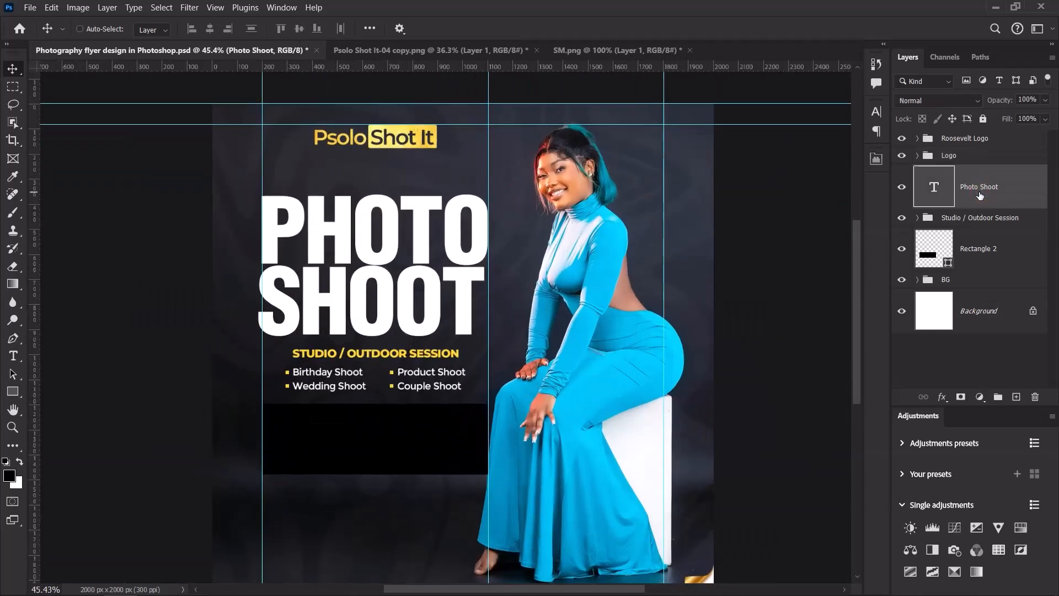
shift+click(981, 220)
drag(371, 272, 373, 253)
Fill Rectangle 2 with the yellow sampled from the OUTDOOR text.
scroll(373, 252, down, 3)
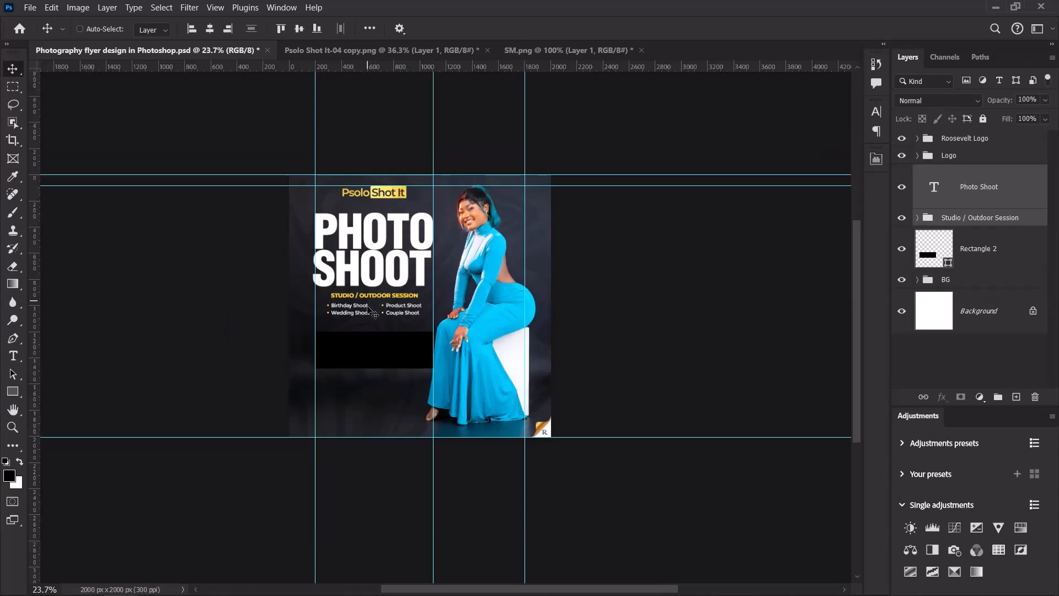
scroll(386, 255, up, 5)
scroll(388, 257, down, 3)
scroll(388, 257, up, 5)
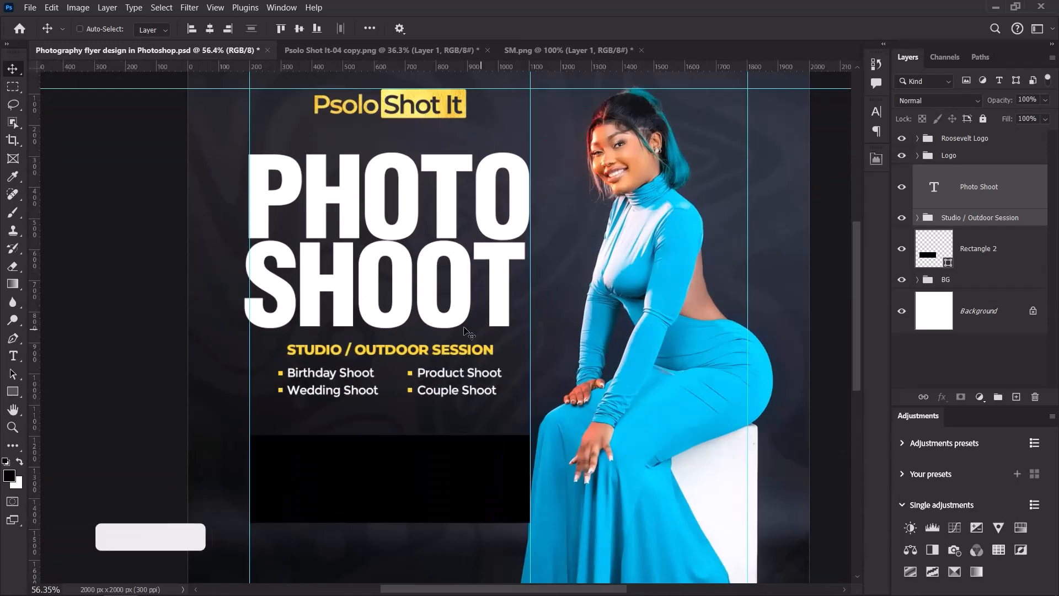
click(984, 261)
key(ctrl+minus)
key(ctrl+minus)
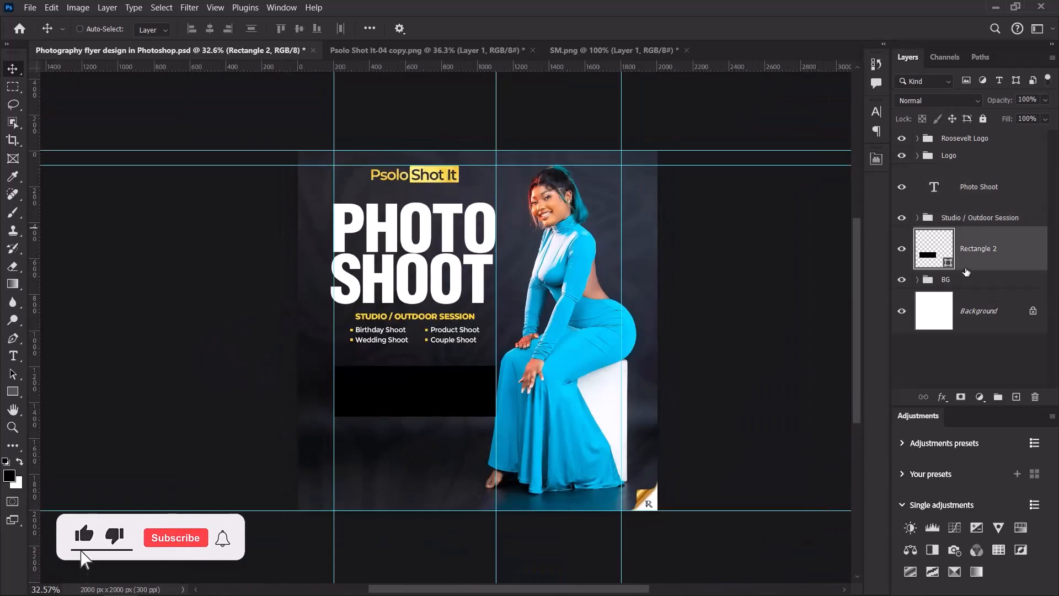
scroll(452, 323, up, 4)
scroll(451, 323, up, 2)
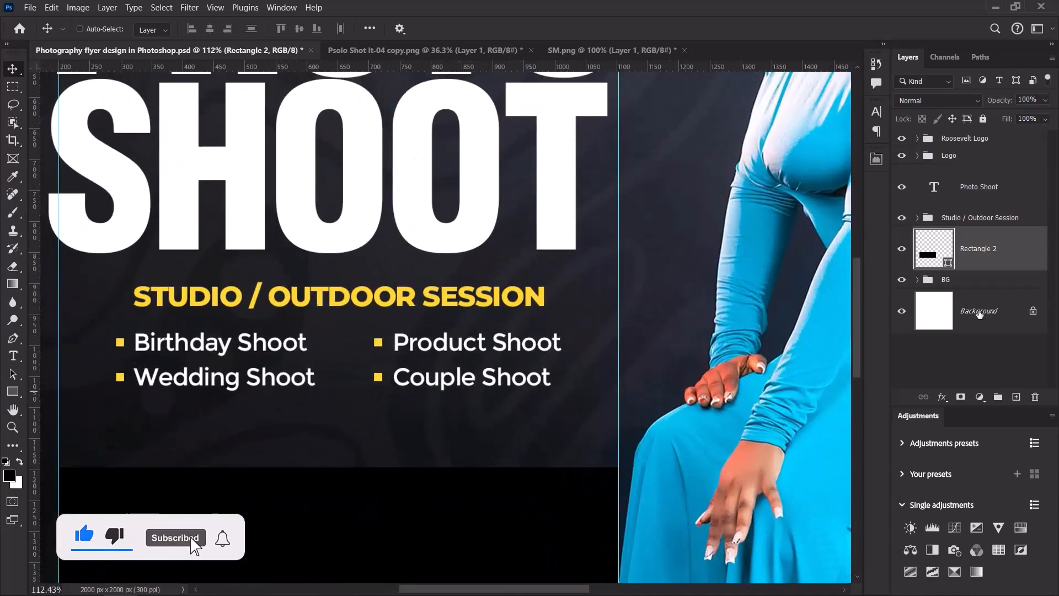
double_click(946, 263)
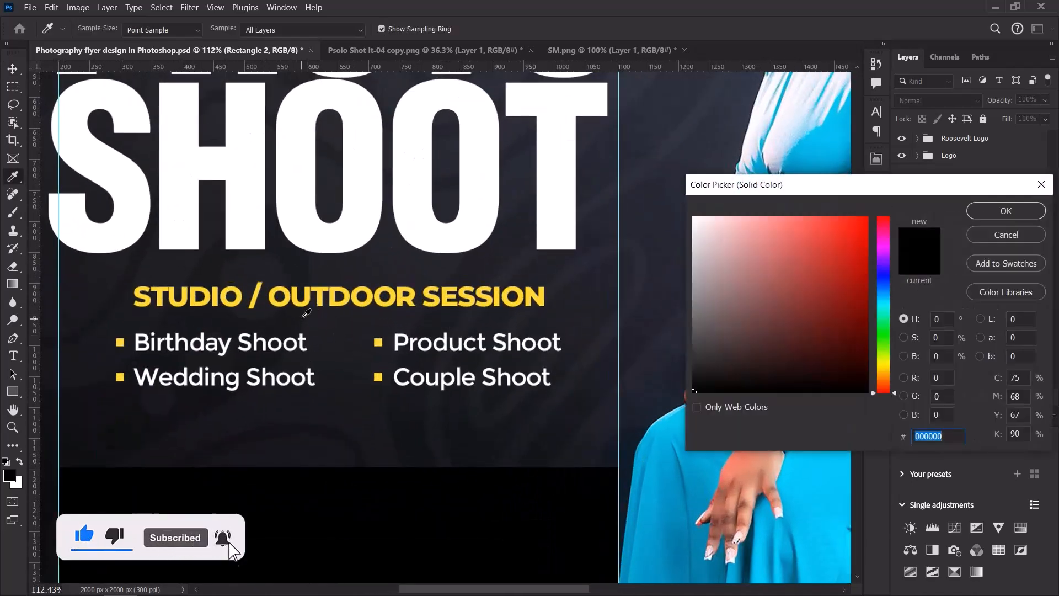
click(298, 289)
click(1006, 211)
Move the yellow rectangle up under the service list and fine-tune its vertical position.
key(v)
scroll(513, 292, down, 6)
scroll(524, 292, up, 3)
drag(464, 307, 457, 289)
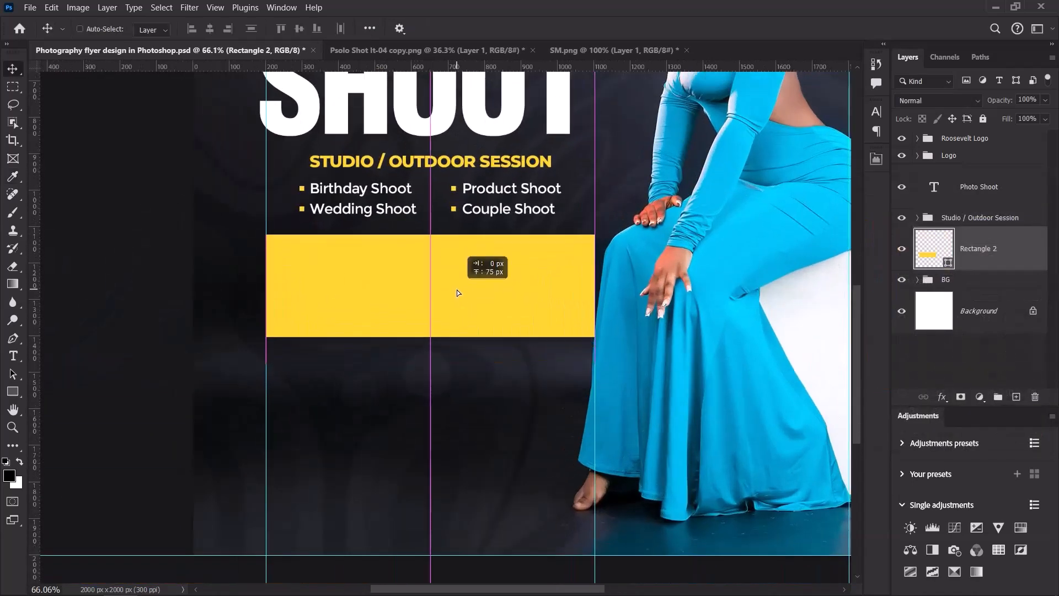
scroll(457, 291, down, 4)
scroll(456, 297, up, 2)
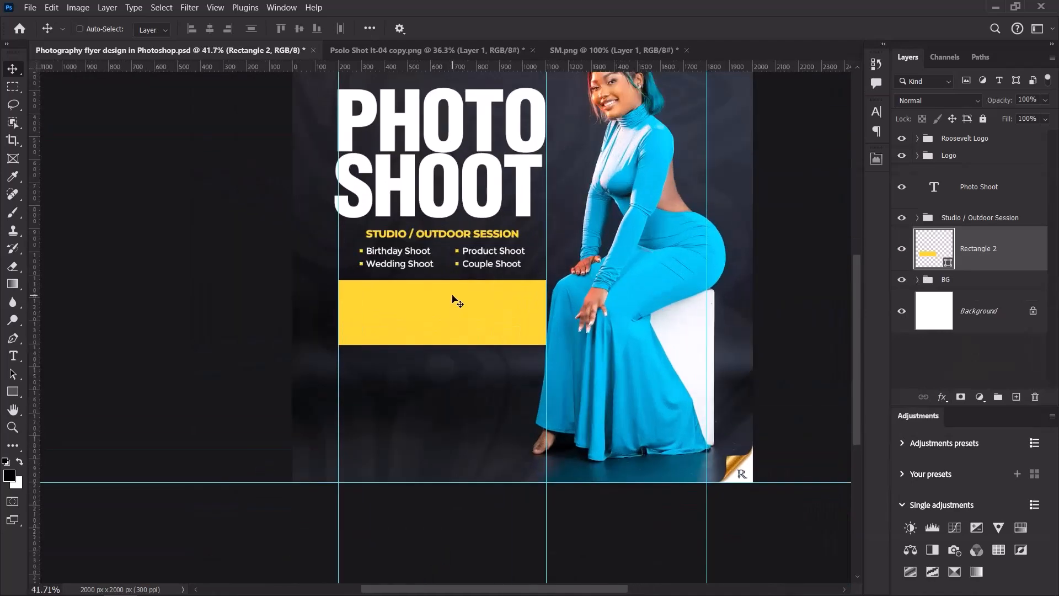
key(Down)
key(Down)
key(Down)
key(Down)
key(Down)
key(Down)
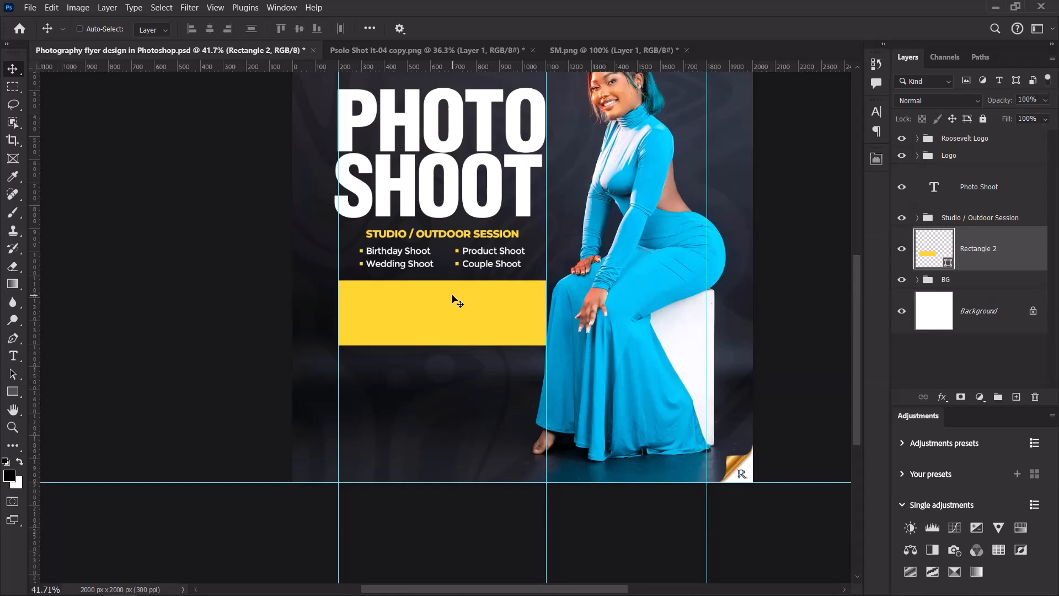
key(Down)
key(Up)
key(Up)
key(Down)
key(Down)
key(Down)
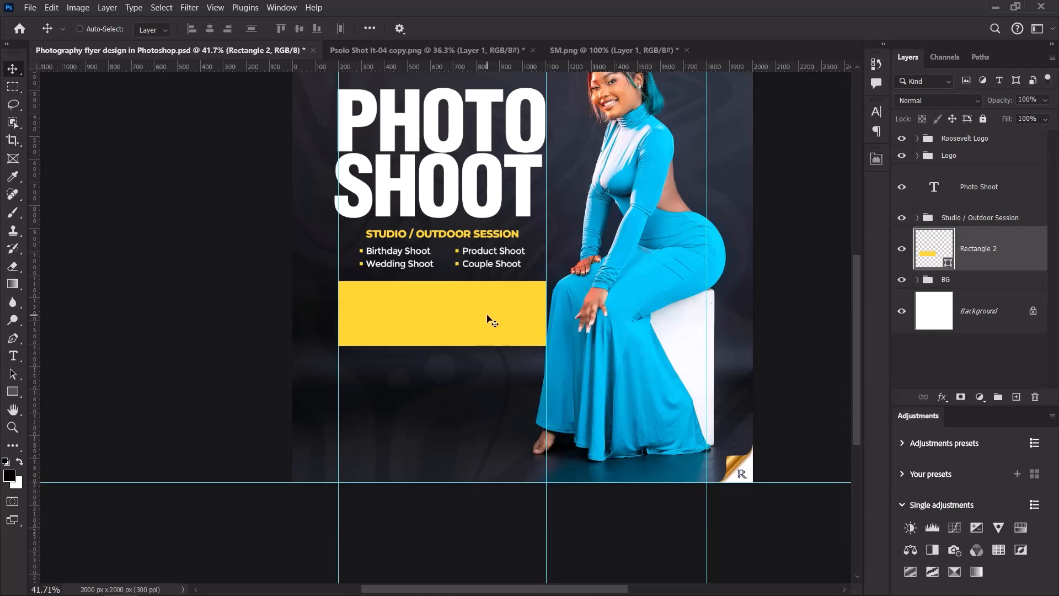
key(Down)
key(Down)
key(Down)
key(Down)
scroll(482, 319, up, 2)
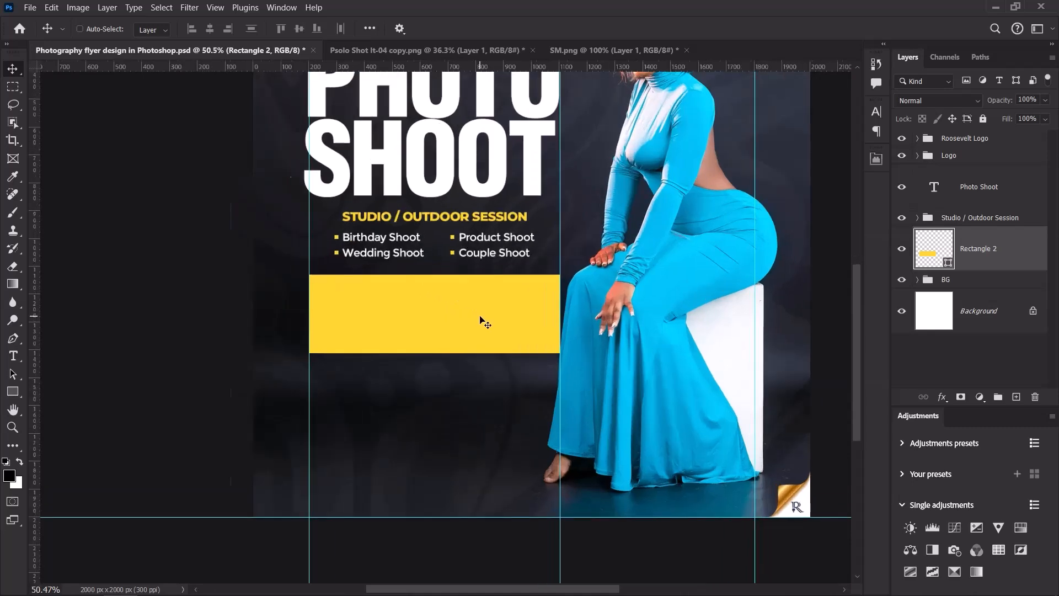
scroll(481, 320, down, 7)
scroll(447, 215, up, 4)
scroll(494, 338, up, 2)
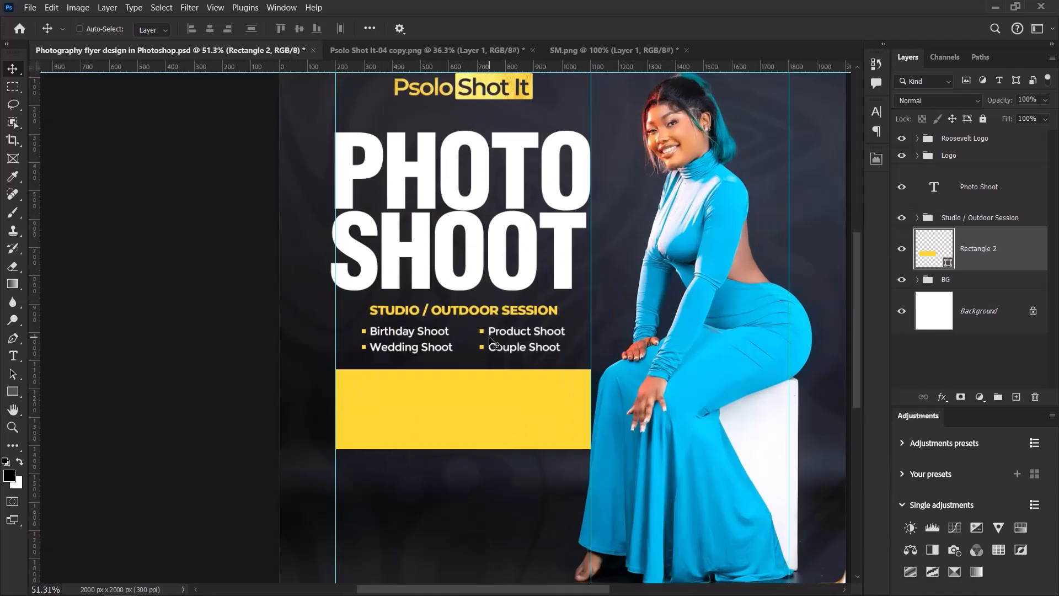
Duplicate the PHOTO SHOOT headline, place it on the yellow bar, and shrink it to about half.
click(994, 199)
key(ctrl+j)
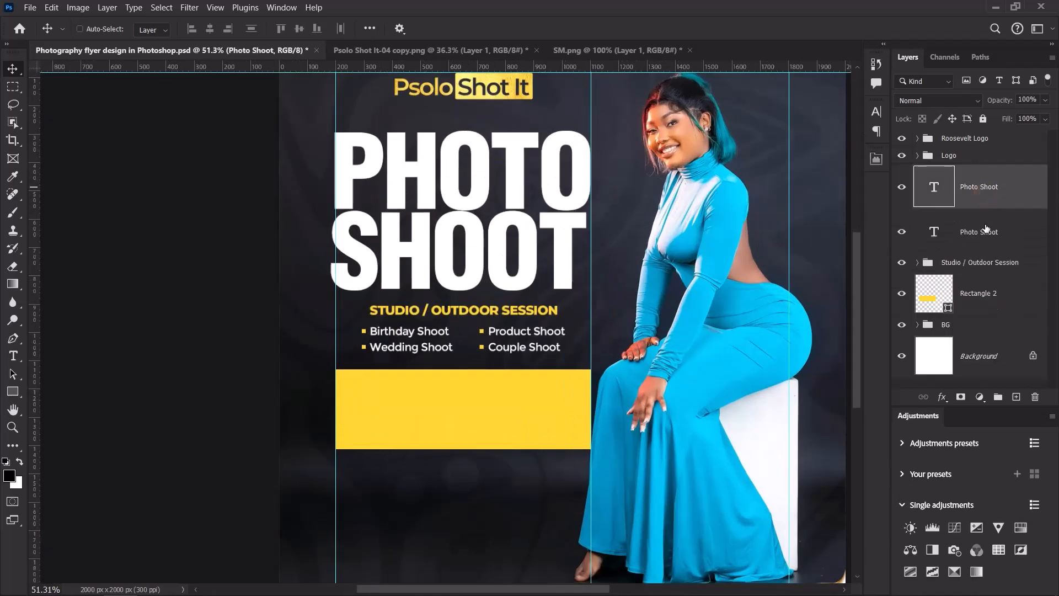
drag(986, 231, 981, 284)
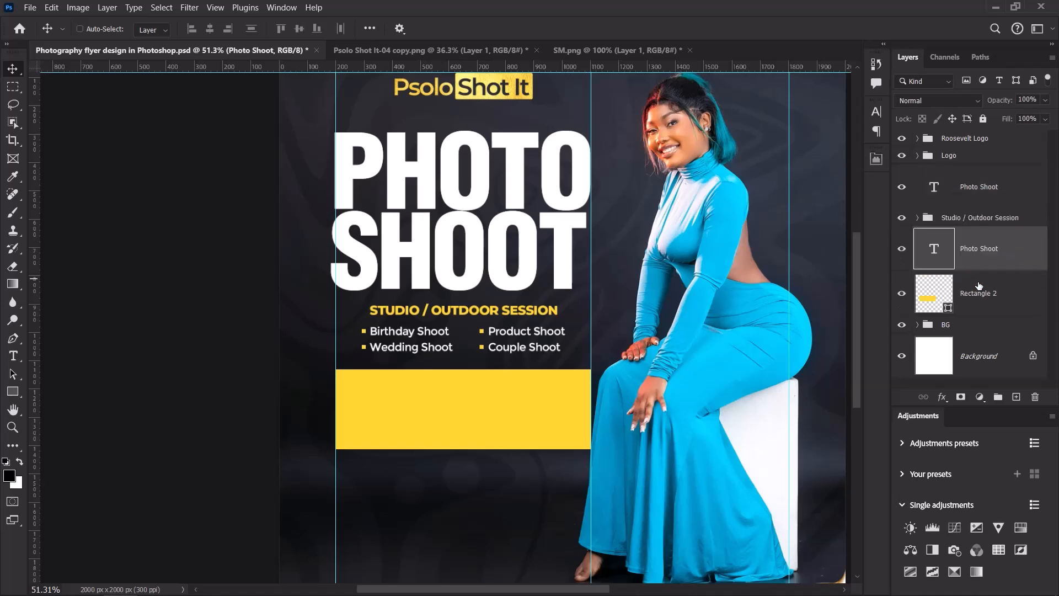
drag(529, 161, 533, 377)
key(ctrl+t)
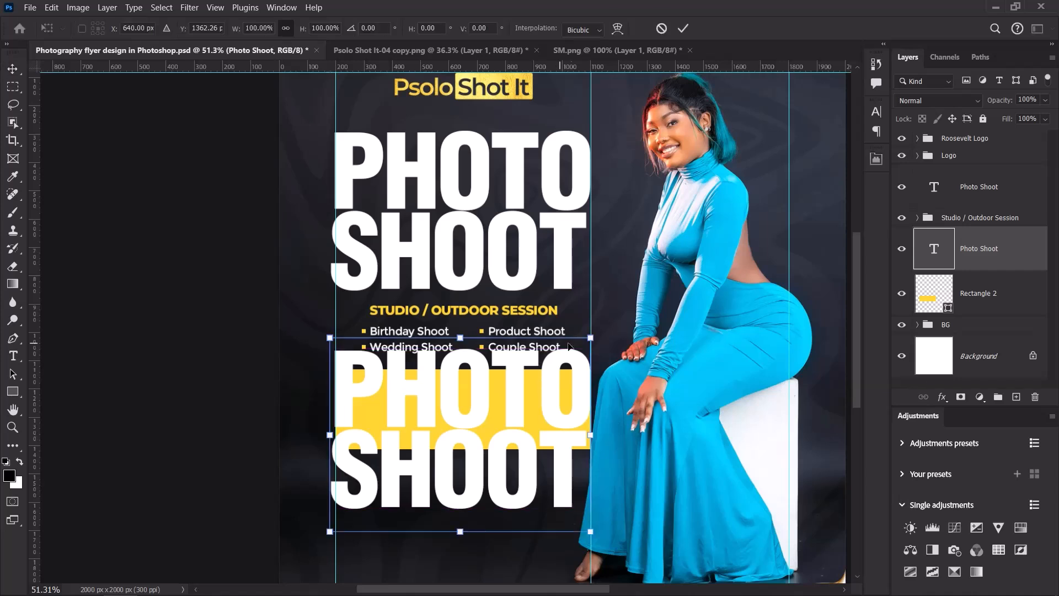
drag(590, 337, 529, 383)
click(684, 30)
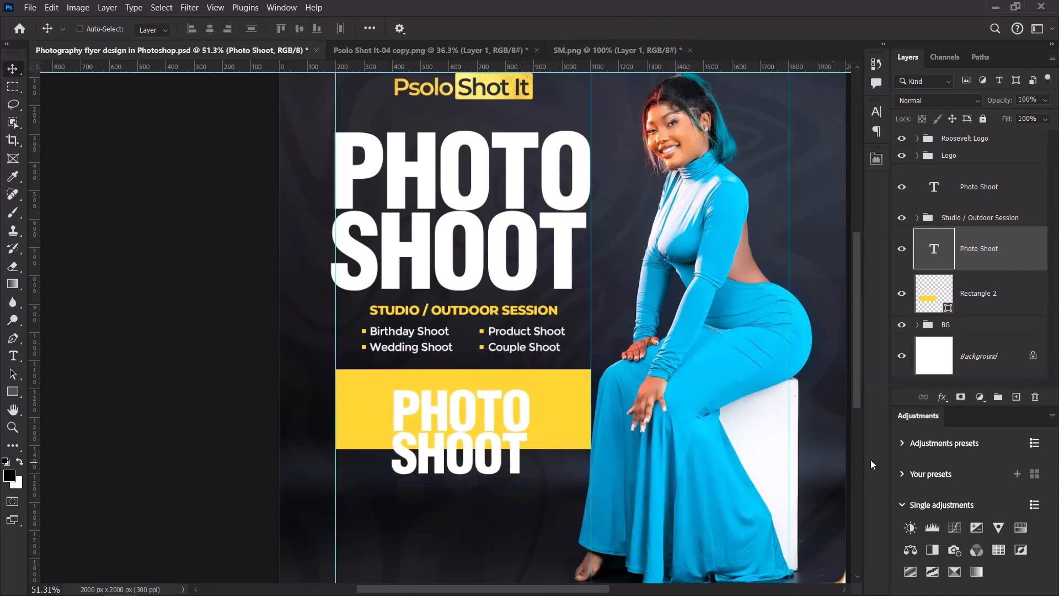
Colour the copy with the dark background colour and retype it as BOOK NOW!
click(874, 117)
click(839, 190)
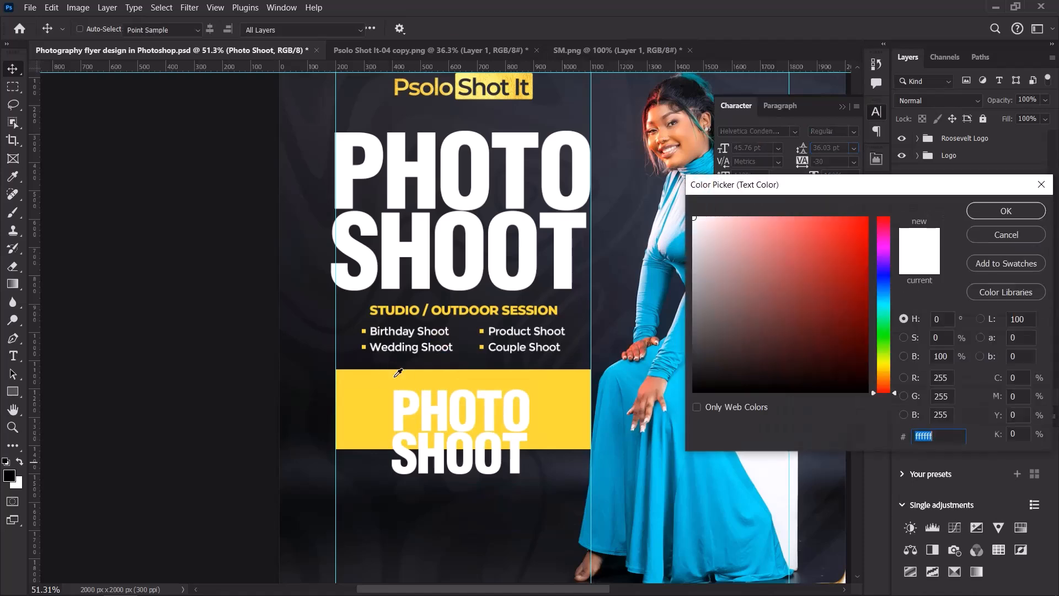
click(325, 356)
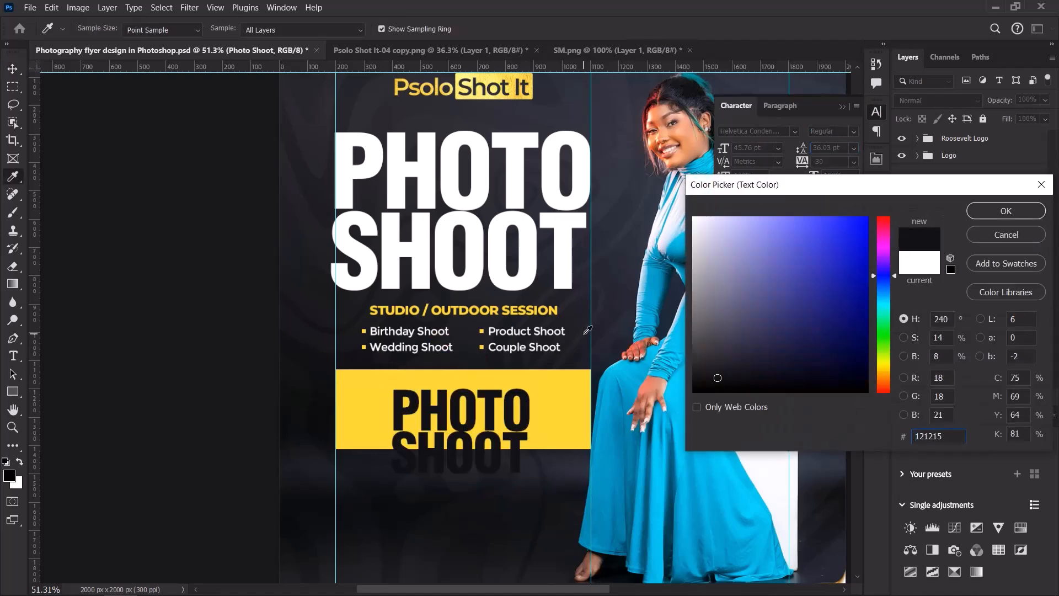
double_click(431, 401)
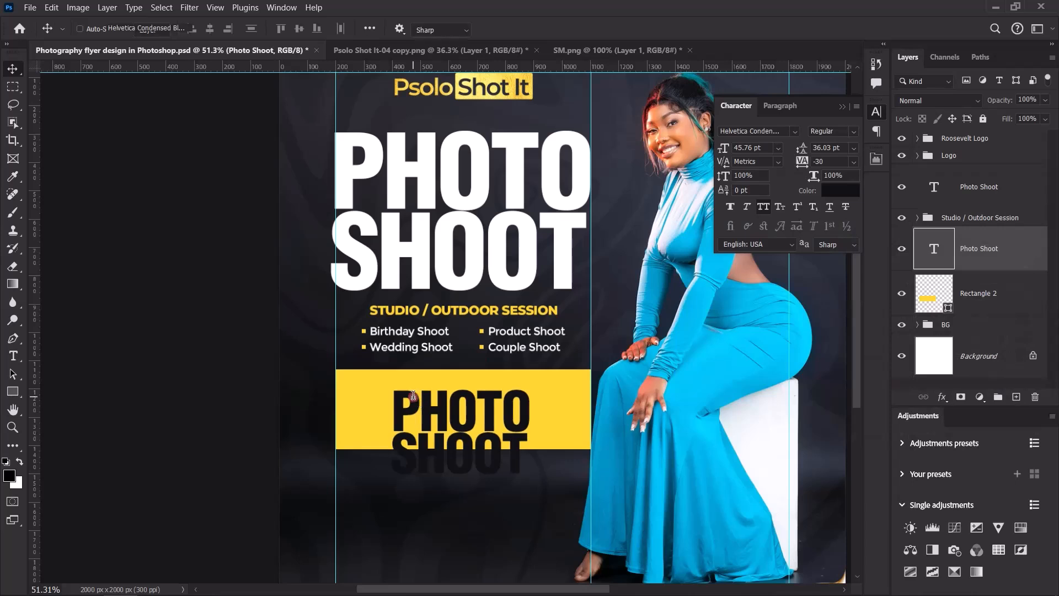
key(ctrl+a)
text(BOK)
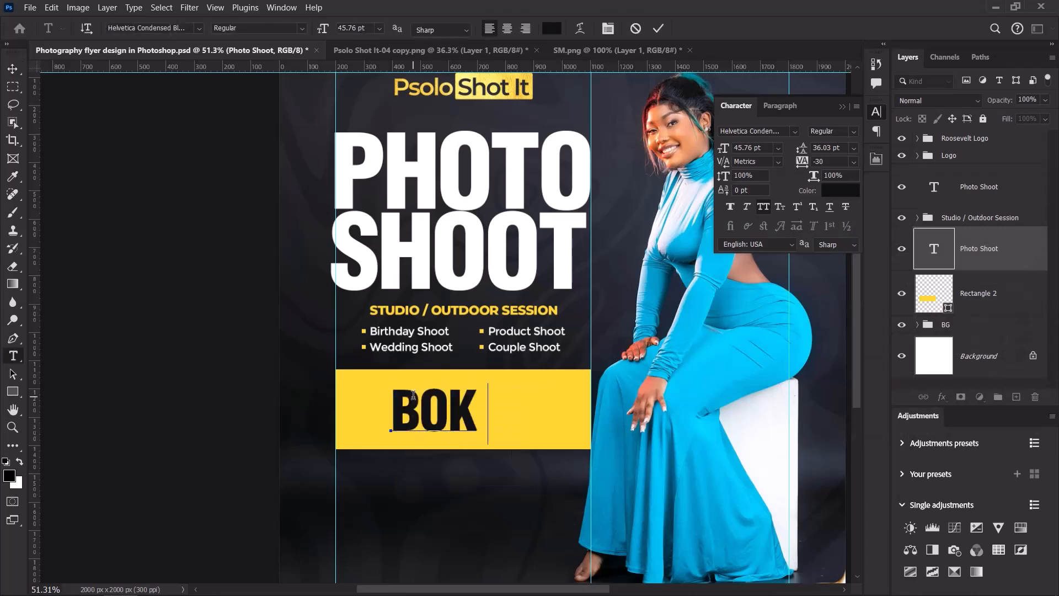
key(BackSpace)
text(O)
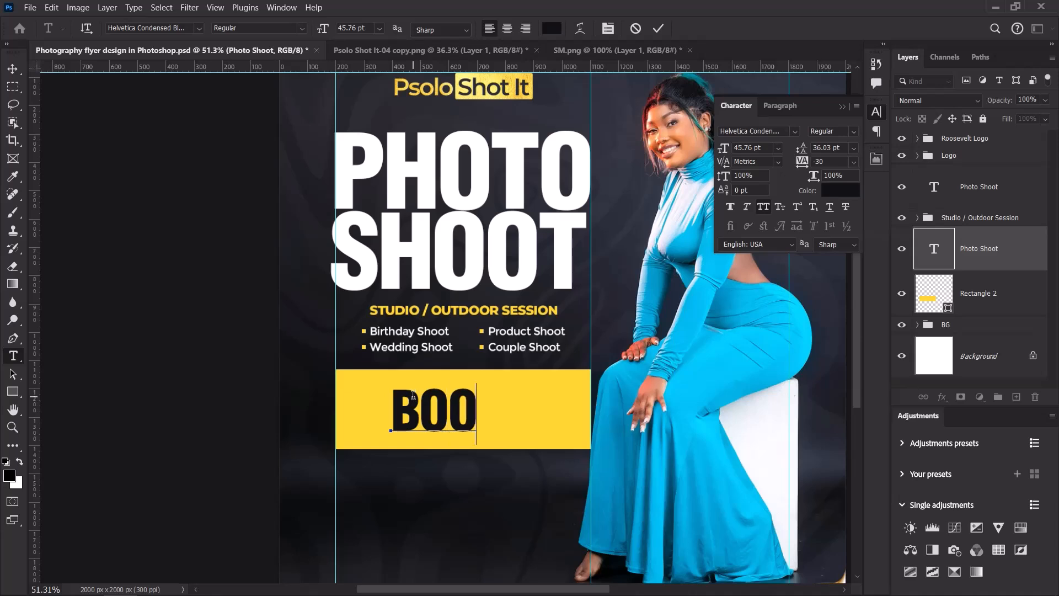
text(K N)
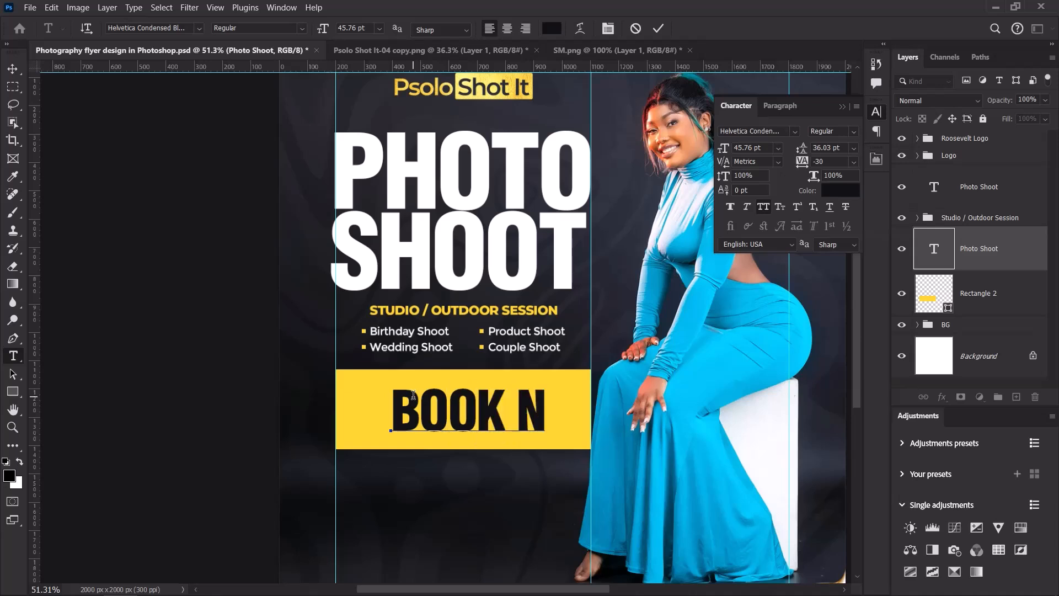
text(OW!)
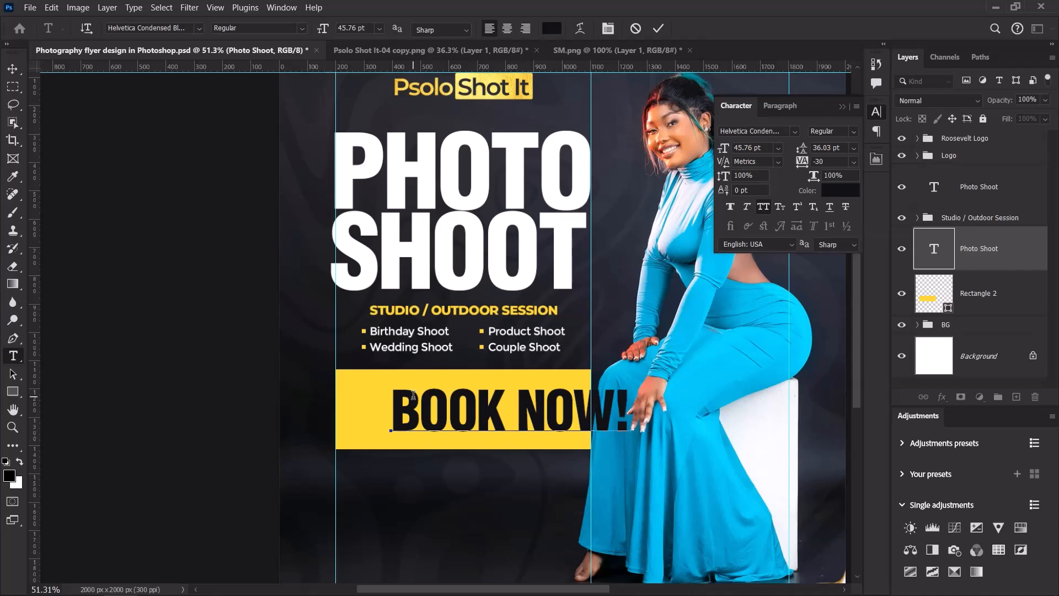
click(658, 29)
Centre the BOOK NOW! text horizontally on Rectangle 2.
key(v)
drag(480, 423, 435, 422)
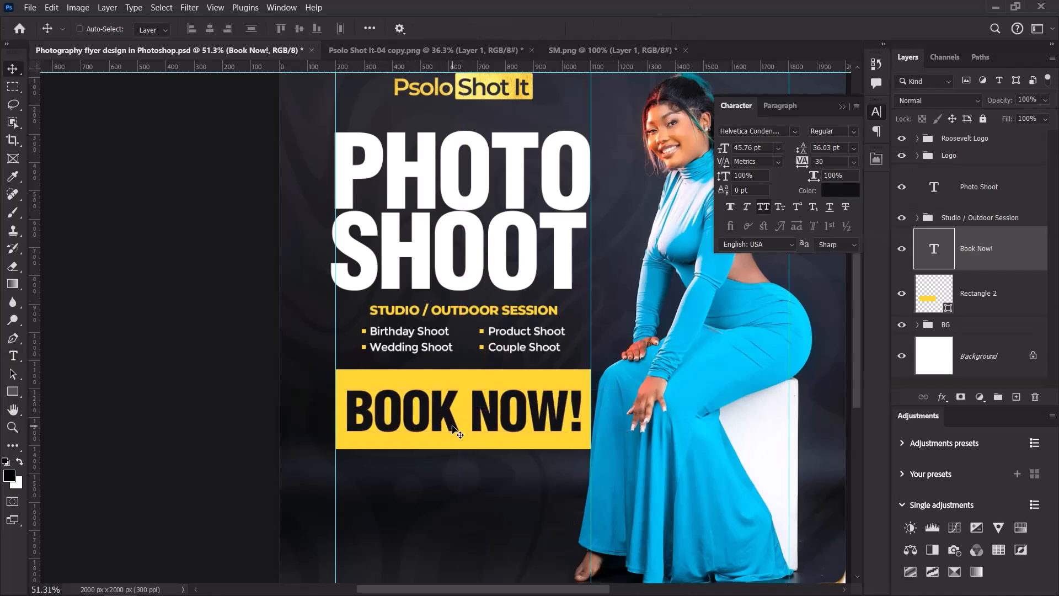
shift+click(979, 293)
click(210, 31)
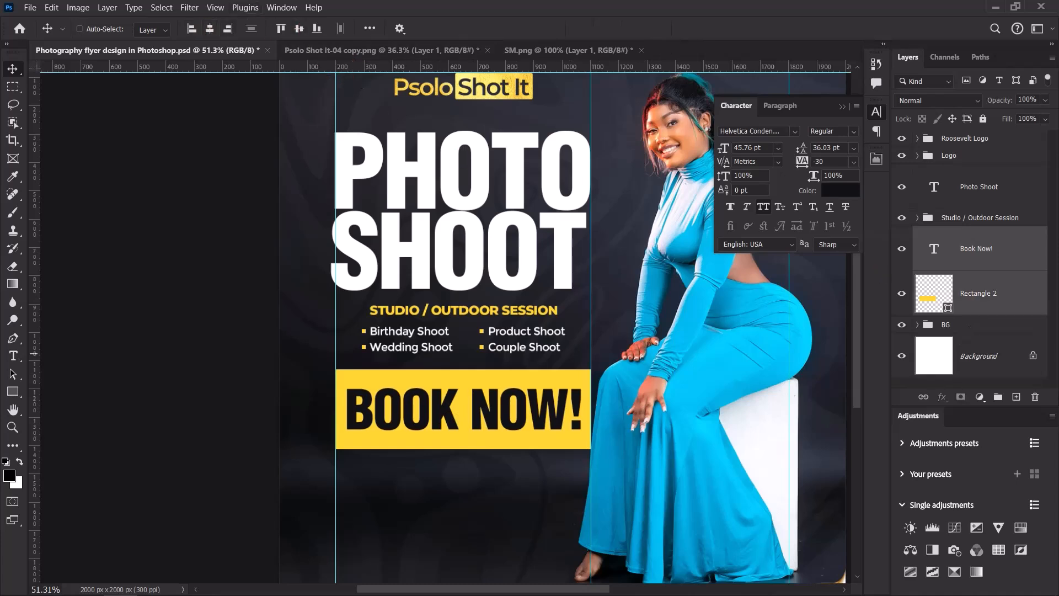
Scale the BOOK NOW! text down to about 92%.
click(981, 250)
key(ctrl+t)
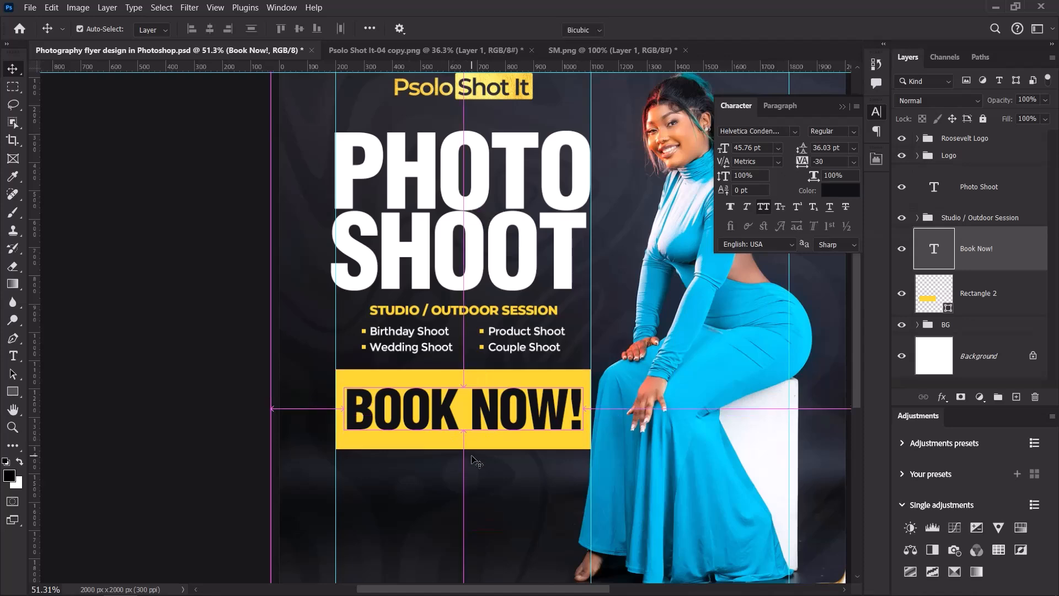
scroll(506, 424, up, 1)
scroll(507, 428, up, 3)
drag(619, 362, 604, 365)
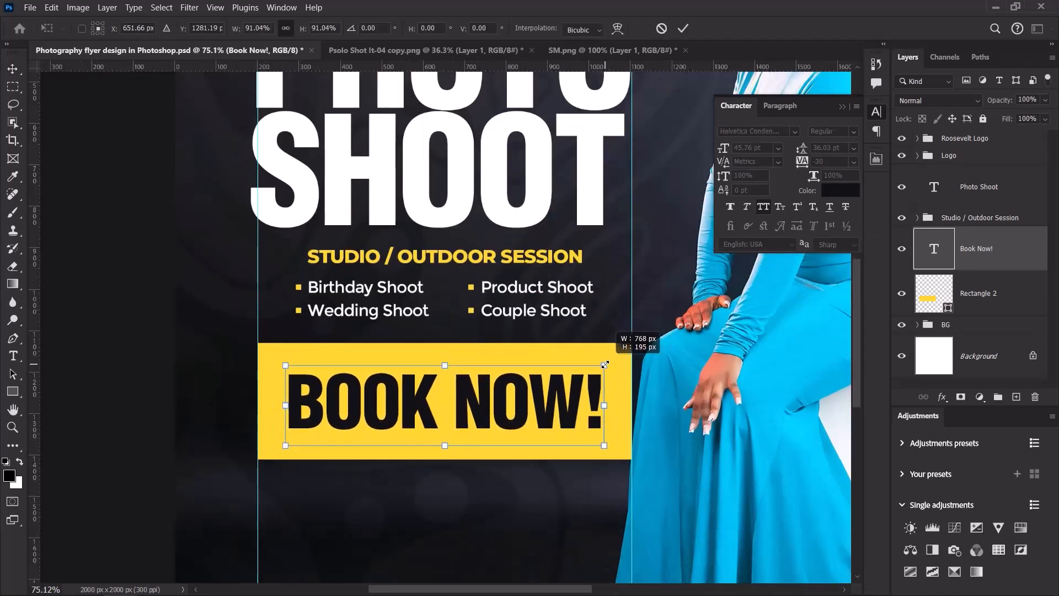
click(682, 33)
scroll(441, 330, down, 5)
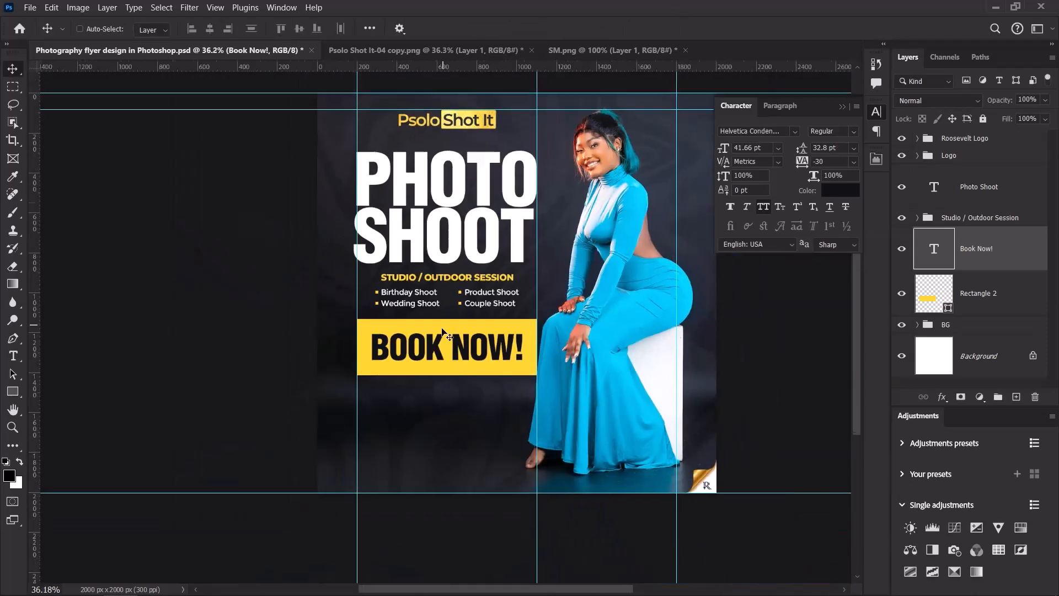
scroll(441, 331, up, 2)
Group the BOOK NOW! text with Rectangle 2 and name the group 'Book Now!'.
double_click(977, 249)
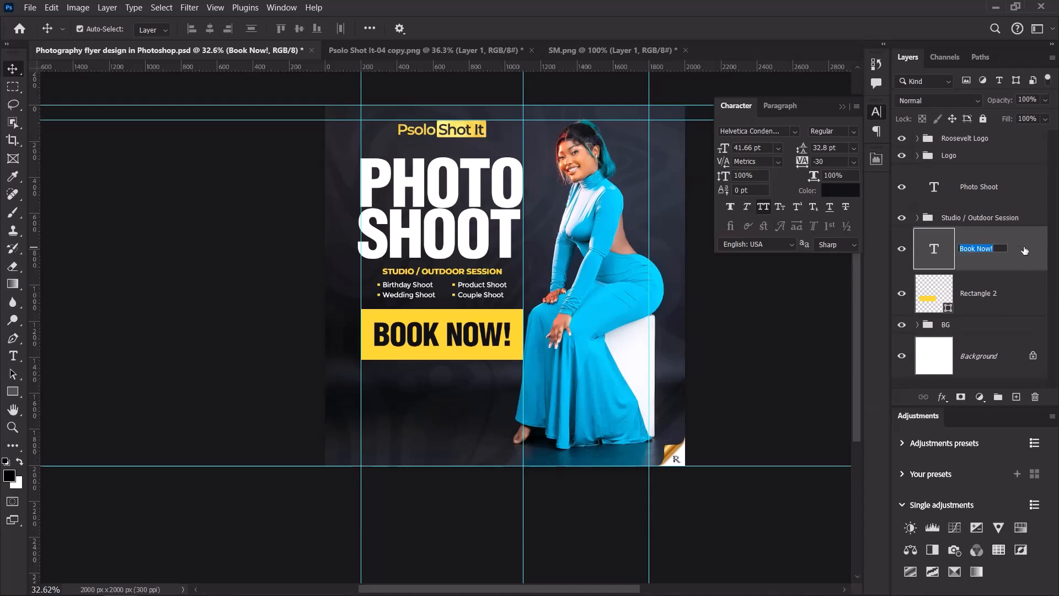
click(1021, 301)
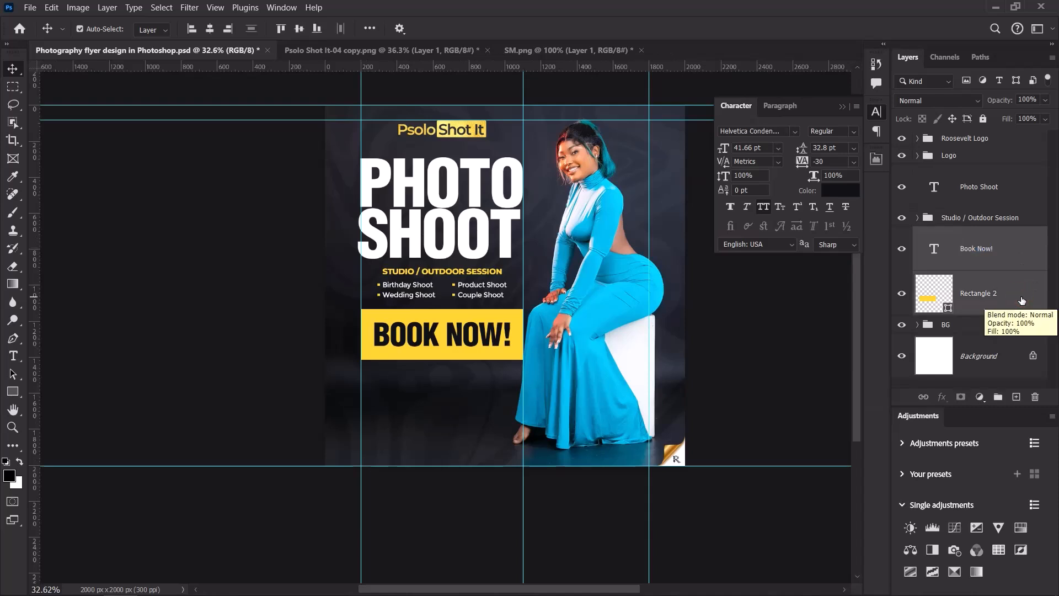
key(ctrl+g)
double_click(954, 234)
text(Book Now!)
key(Return)
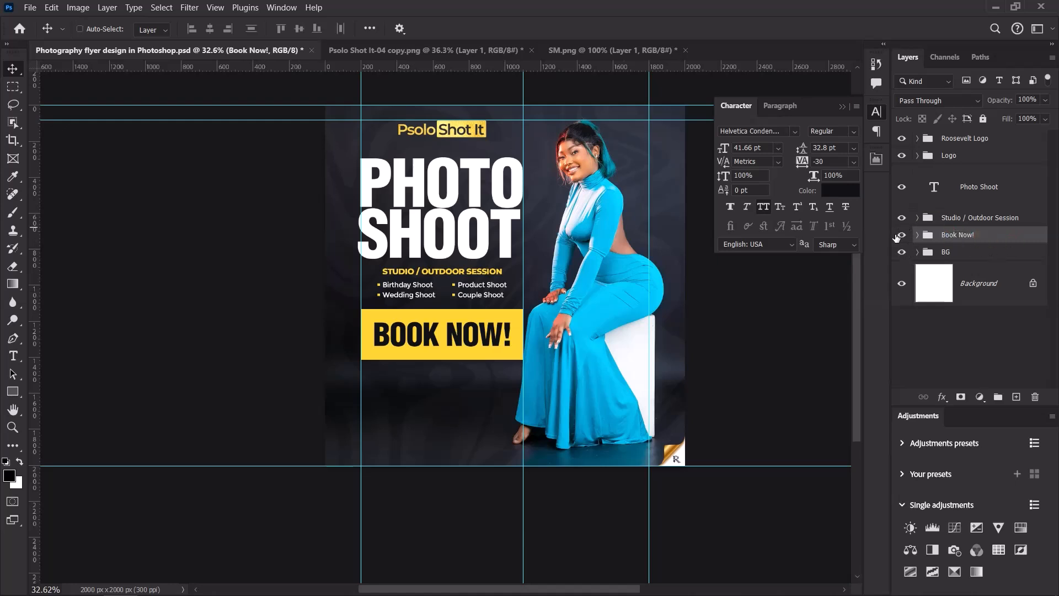
Toggle visibility of Book Now!, Studio / Outdoor Session and Photo Shoot layers to check them.
click(901, 235)
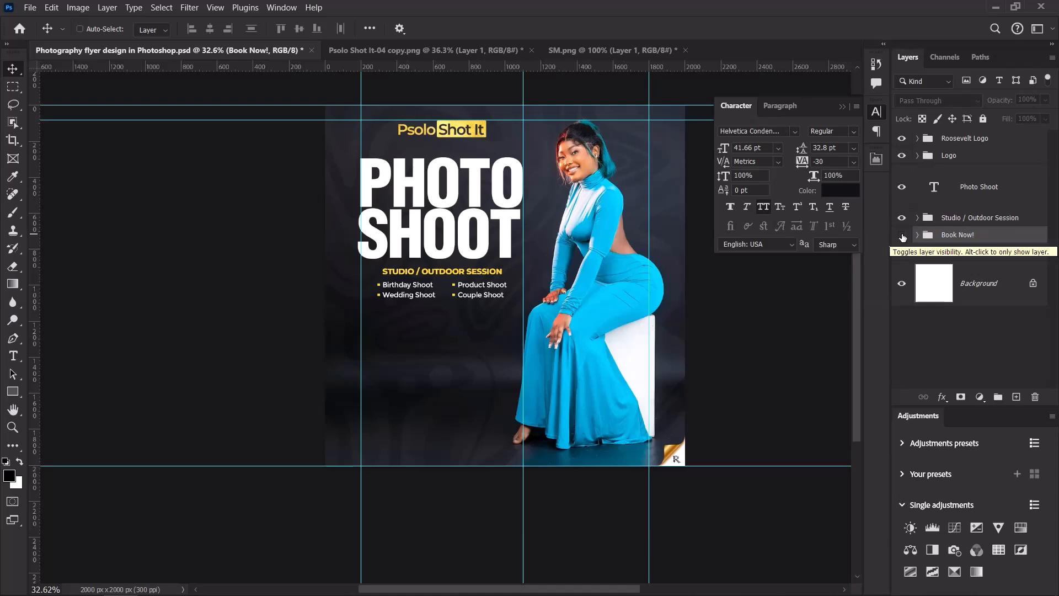
click(902, 235)
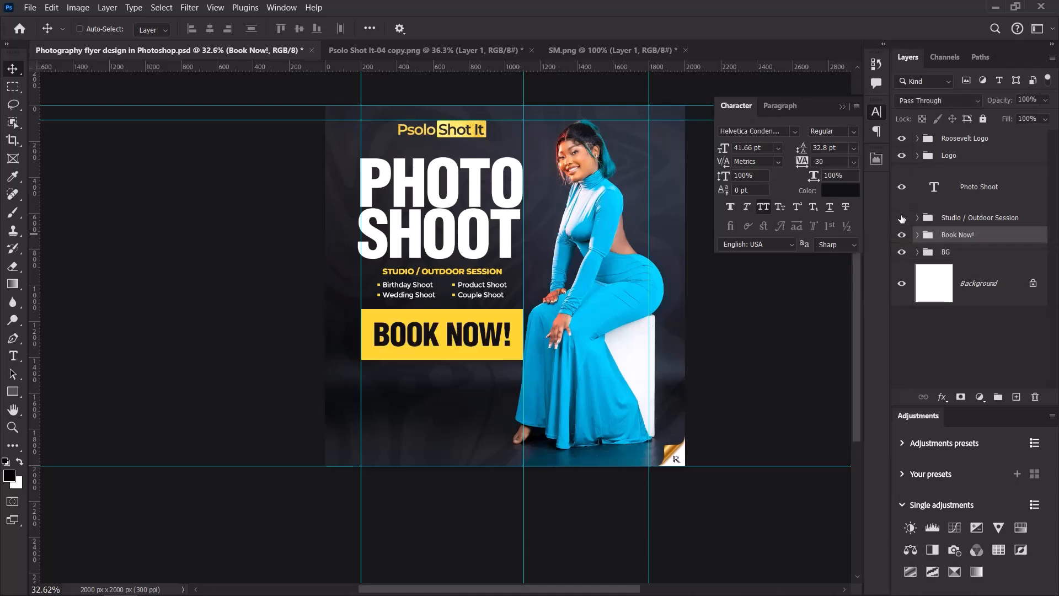
click(901, 218)
click(901, 218)
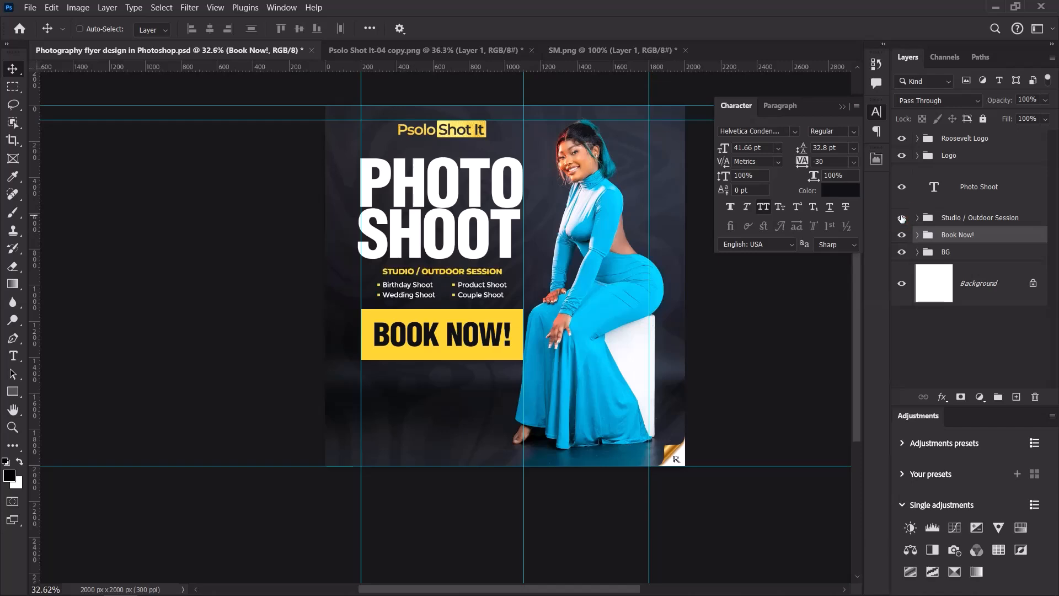
click(901, 187)
click(901, 187)
scroll(610, 300, down, 3)
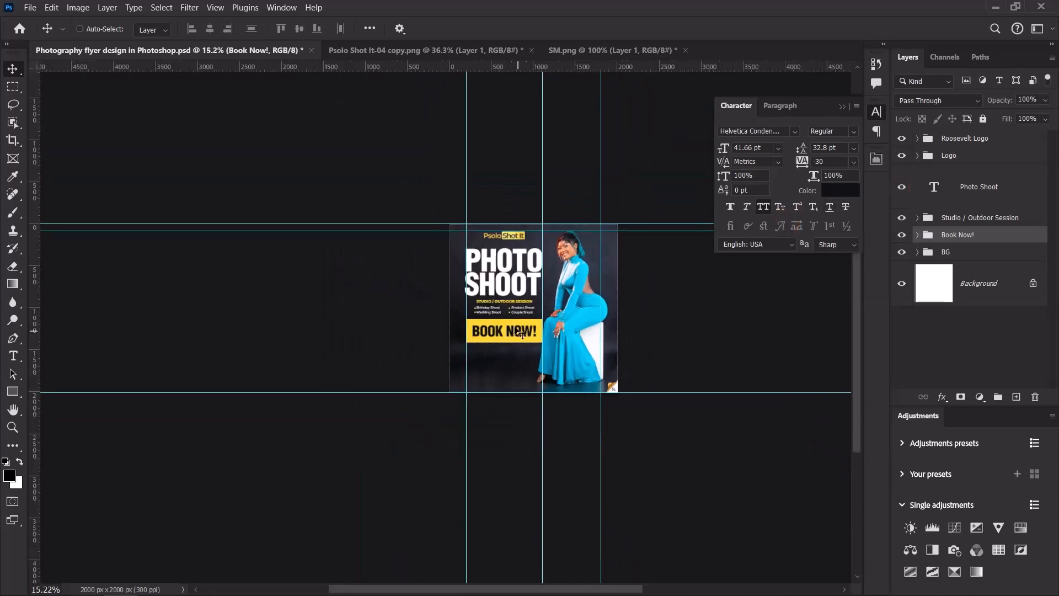
scroll(511, 298, up, 4)
scroll(524, 326, up, 2)
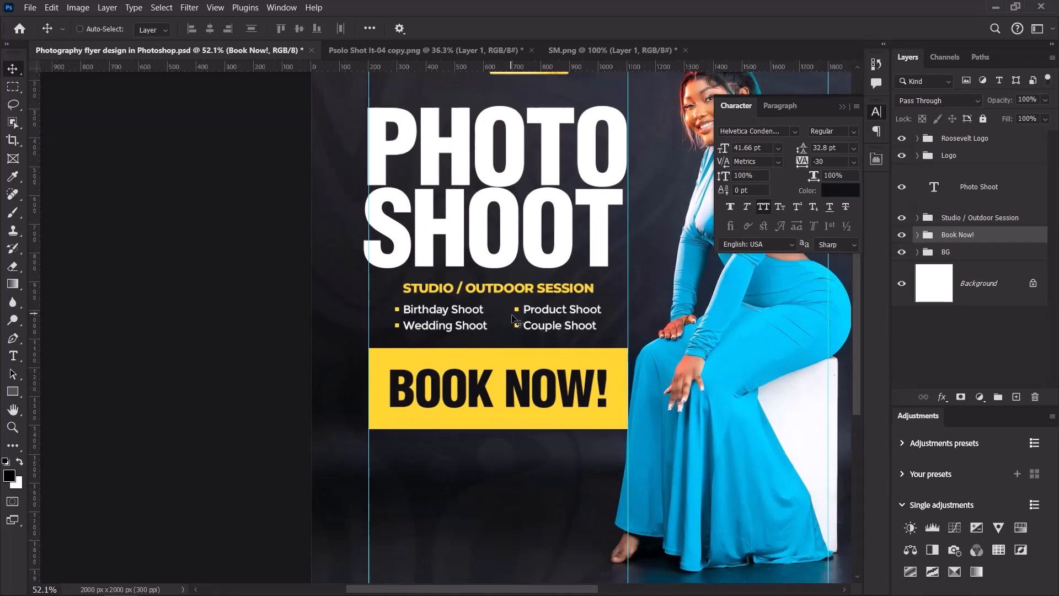
scroll(526, 326, down, 3)
scroll(498, 302, up, 3)
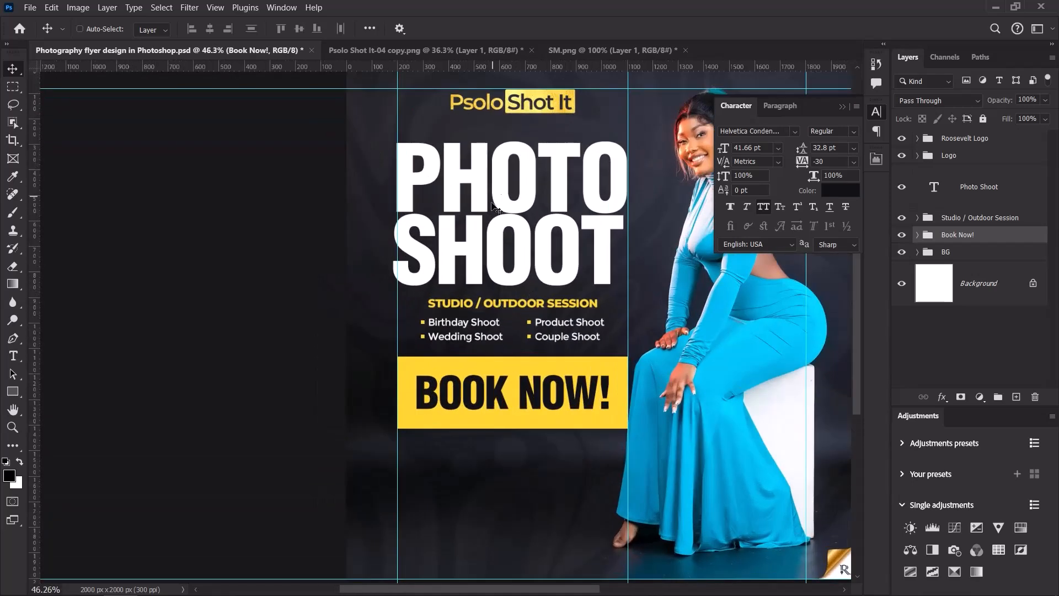
scroll(570, 366, down, 3)
scroll(581, 266, up, 3)
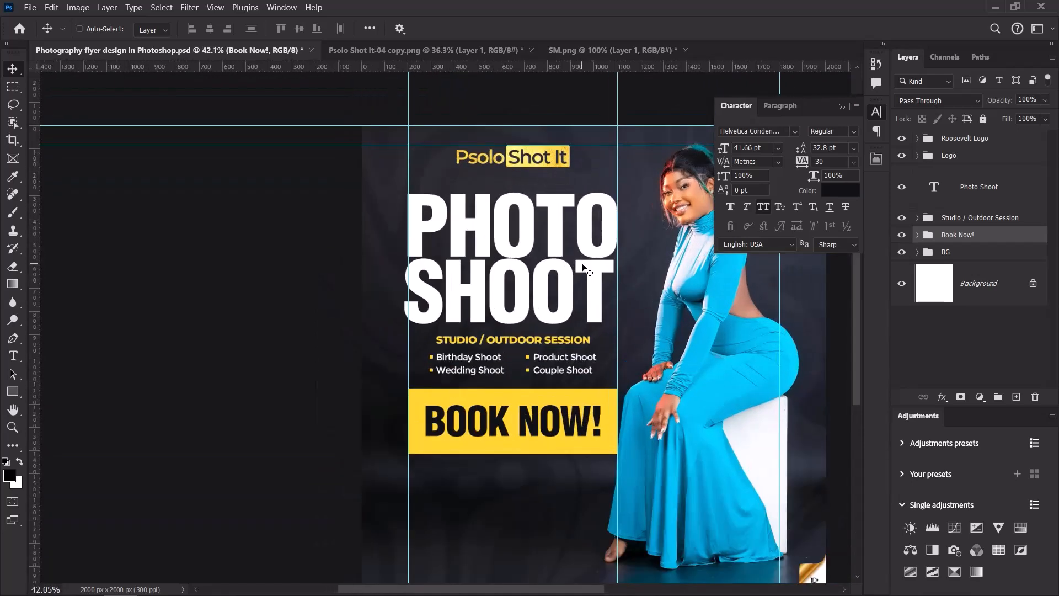
scroll(583, 267, up, 2)
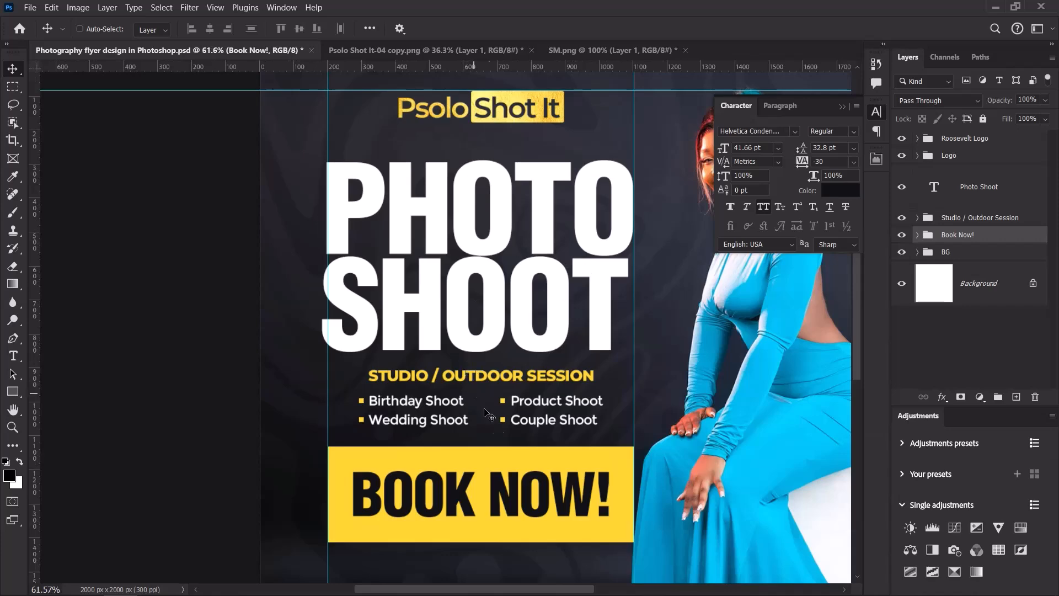
scroll(480, 386, down, 3)
scroll(526, 420, up, 2)
scroll(543, 504, down, 2)
scroll(529, 503, up, 2)
scroll(463, 469, down, 1)
scroll(508, 421, up, 3)
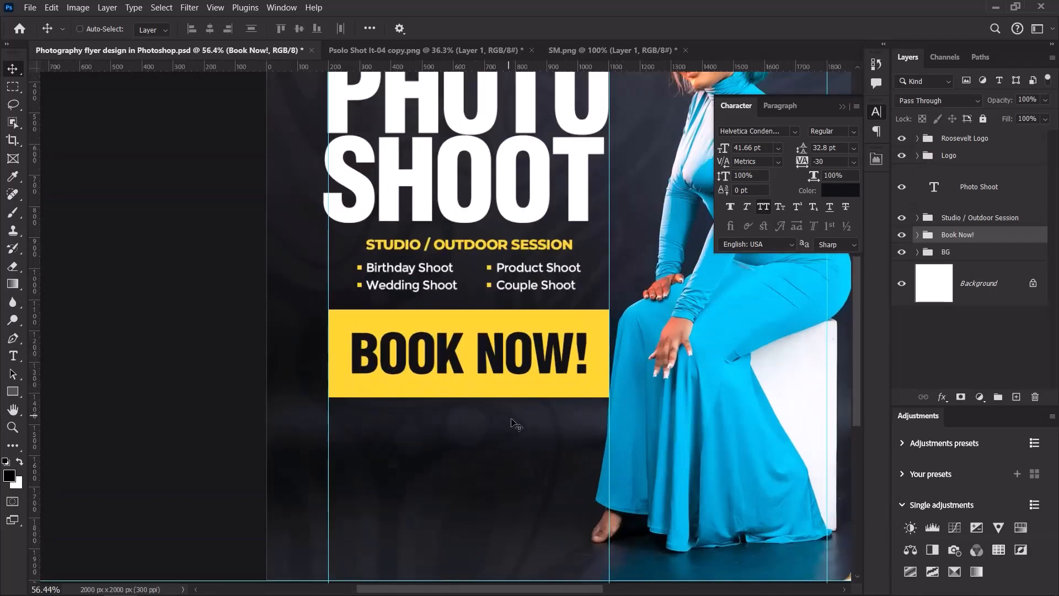
drag(857, 358, 856, 383)
drag(502, 590, 523, 591)
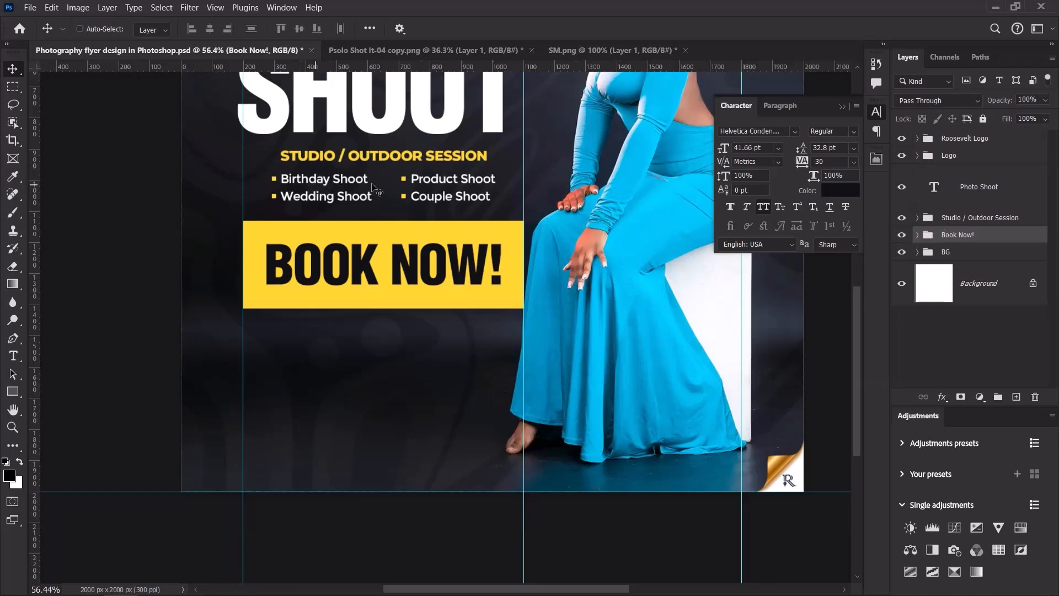
Duplicate the Birthday/Product/Wedding/Couple Shoot list out of its group, place it below BOOK NOW!, and hide it.
click(918, 217)
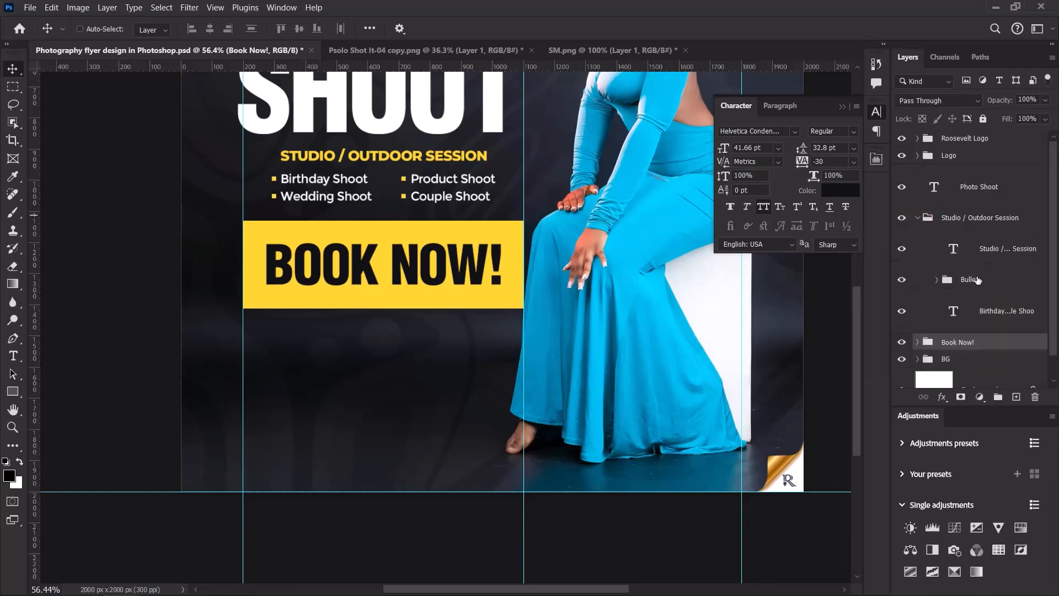
click(988, 312)
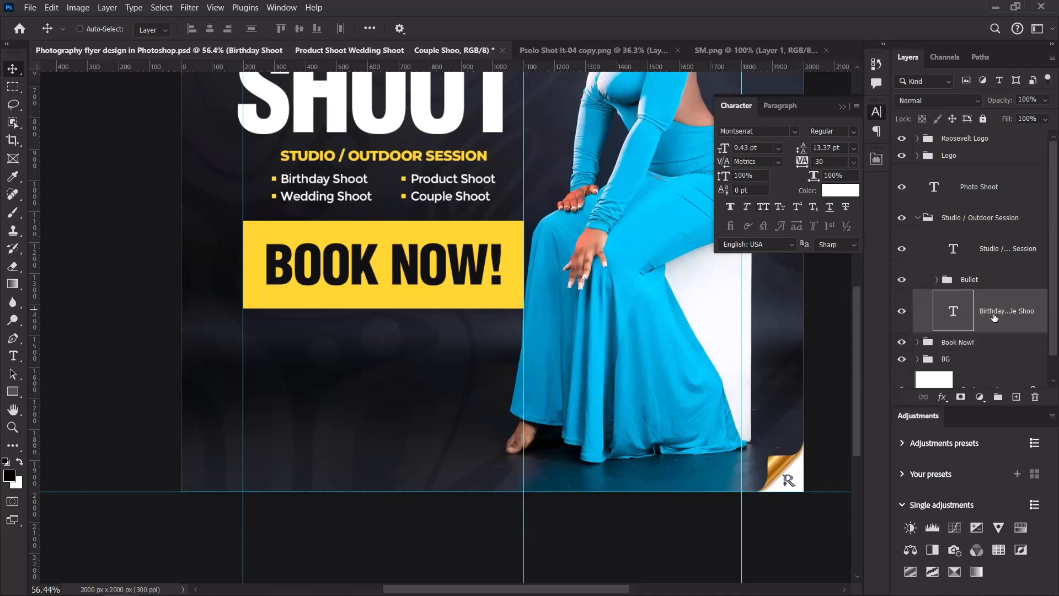
key(ctrl+j)
drag(994, 317, 951, 210)
click(917, 262)
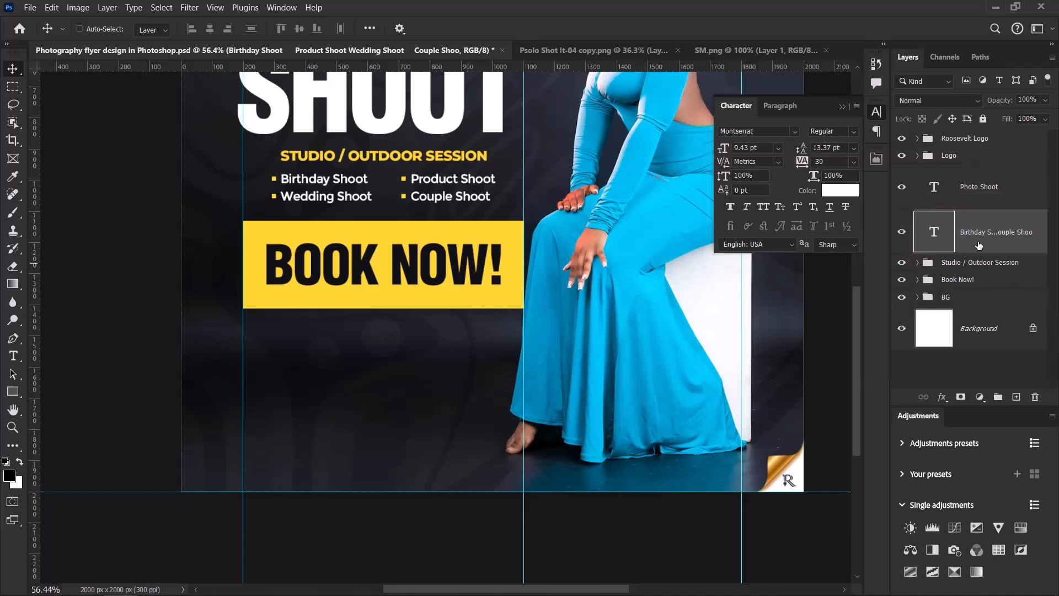
drag(978, 248, 970, 287)
drag(411, 187, 413, 353)
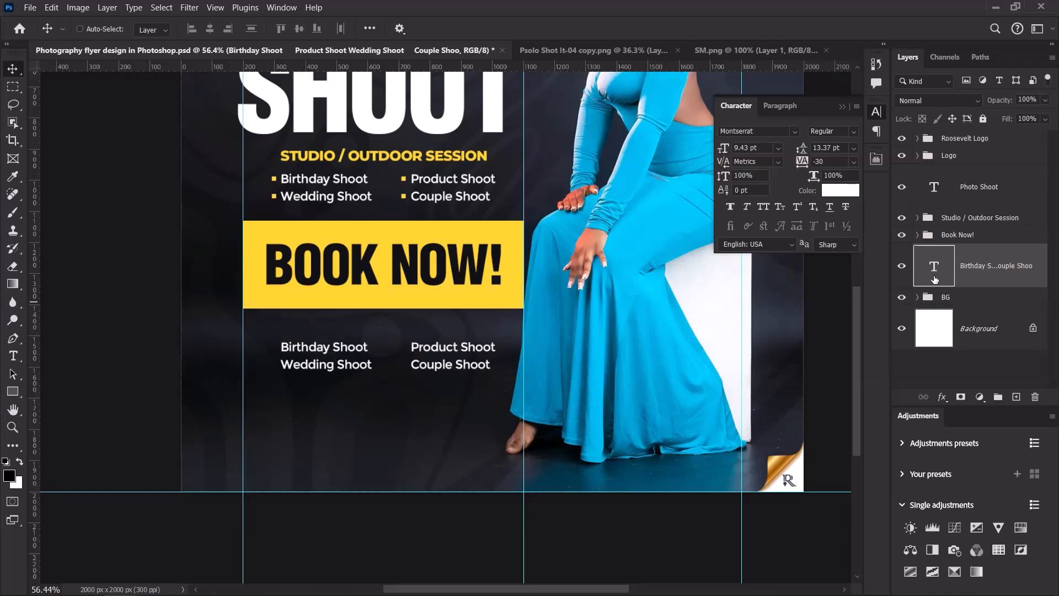
click(901, 267)
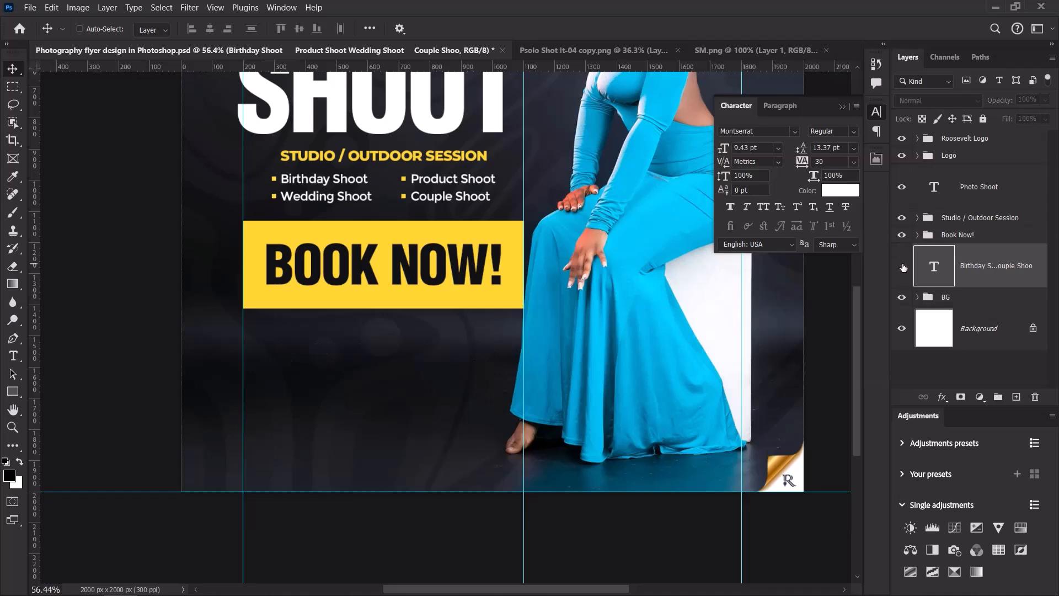
Duplicate the STUDIO / OUTDOOR SESSION heading out of its group and move the copy below BOOK NOW!
click(918, 218)
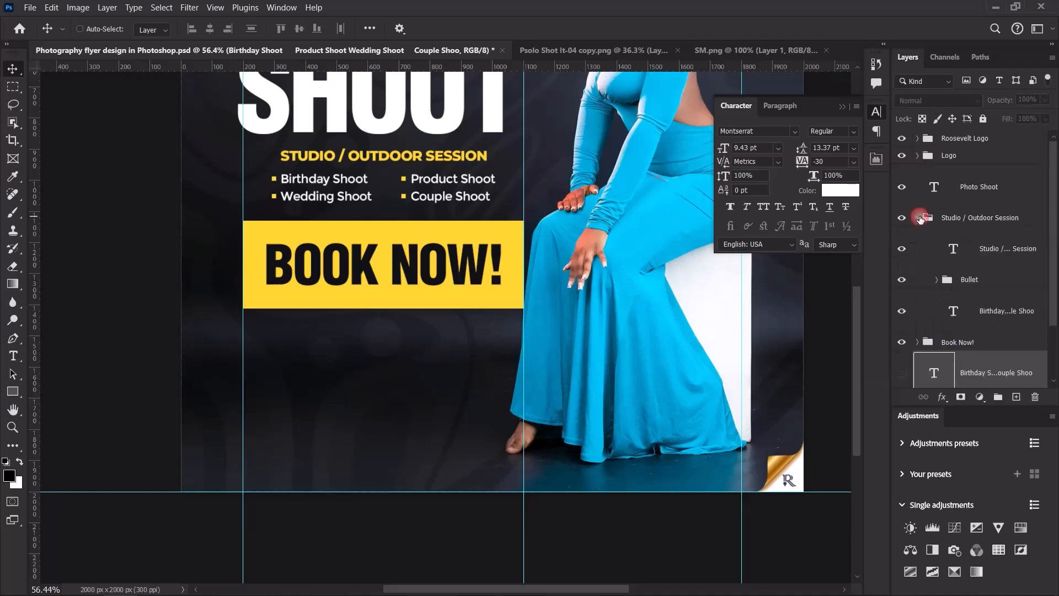
click(993, 249)
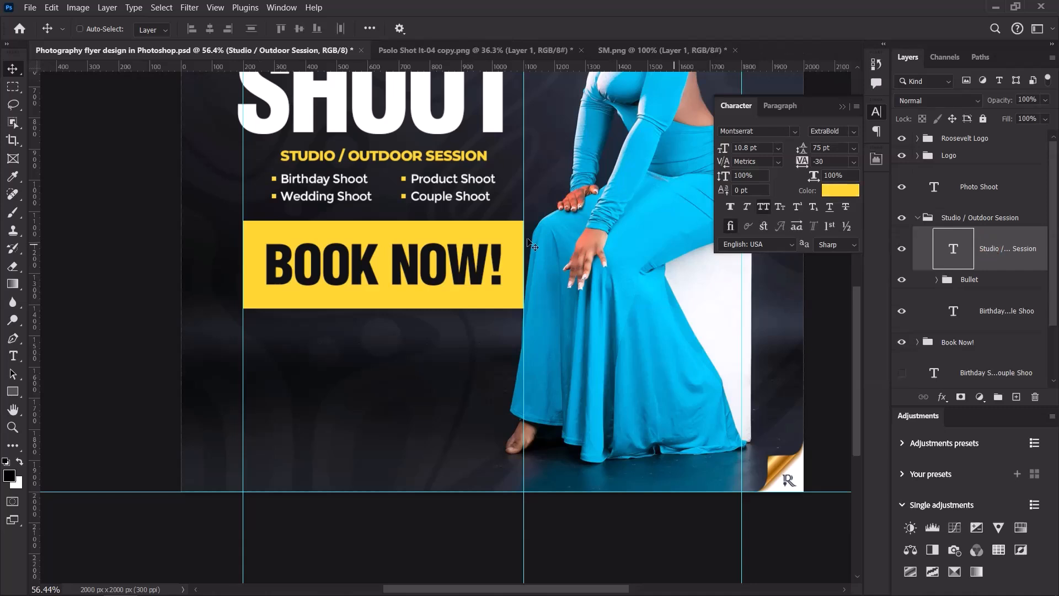
key(ctrl)
key(ctrl+j)
drag(993, 245, 973, 297)
click(918, 266)
drag(362, 165, 359, 364)
Change the heading copy's text to 'FOR MORE INFO. CALL/WHATSAPP'.
double_click(307, 354)
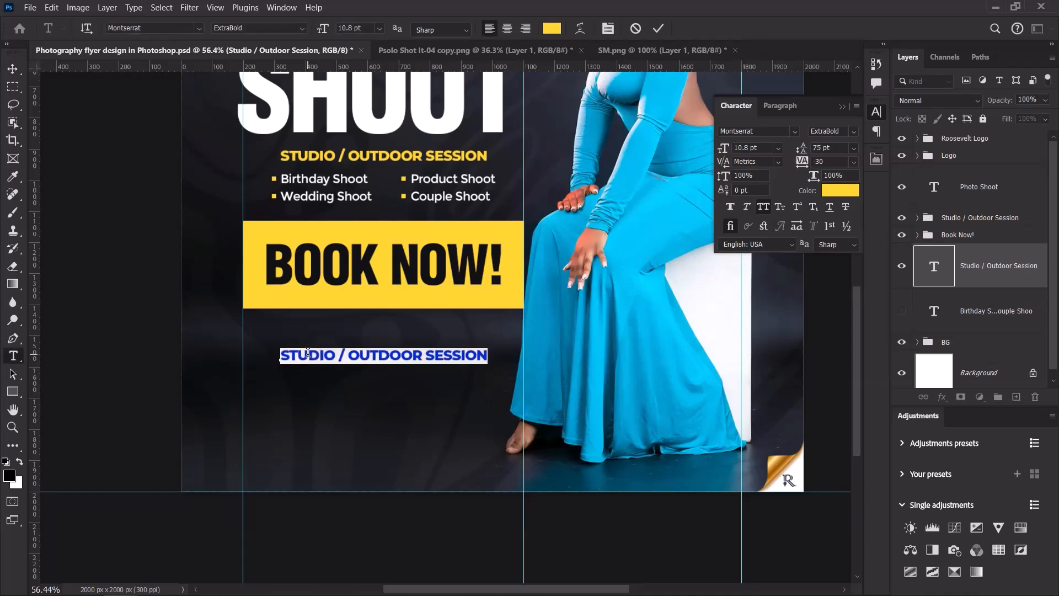
text(FOR)
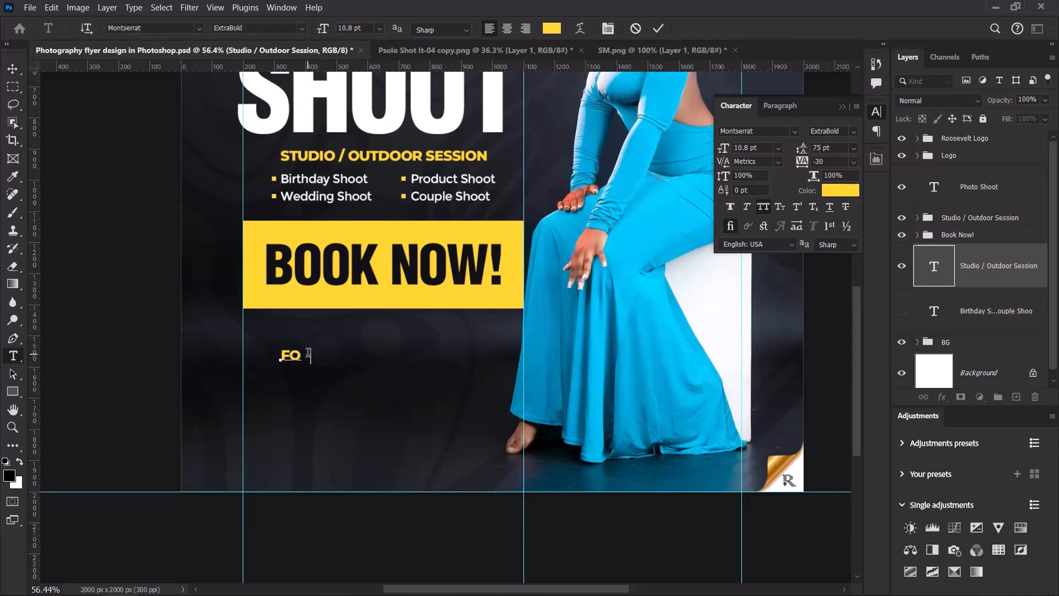
text( MORE INFO)
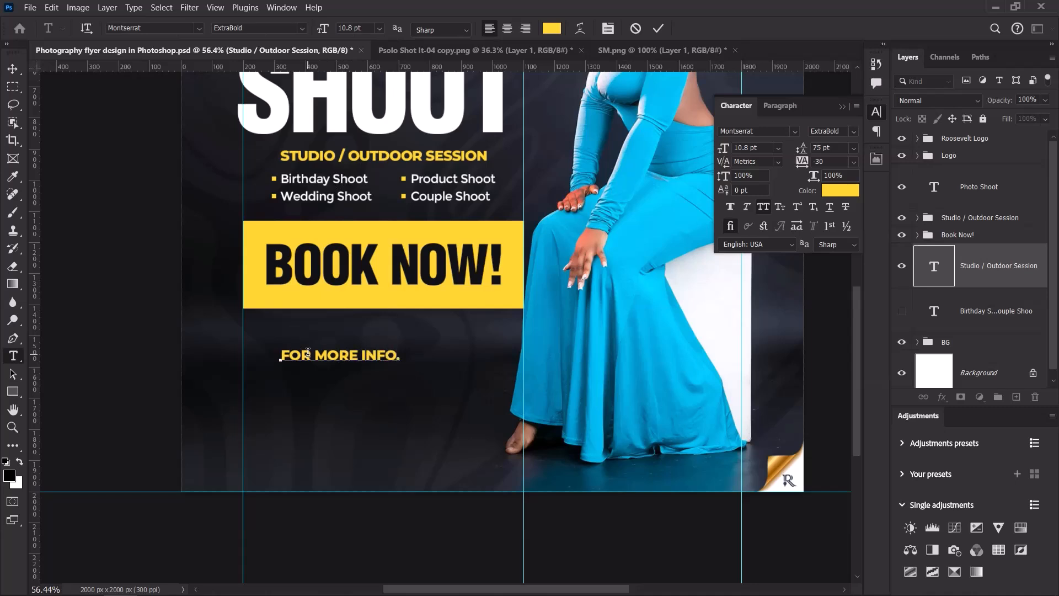
text(. CALL/WHATSAPP)
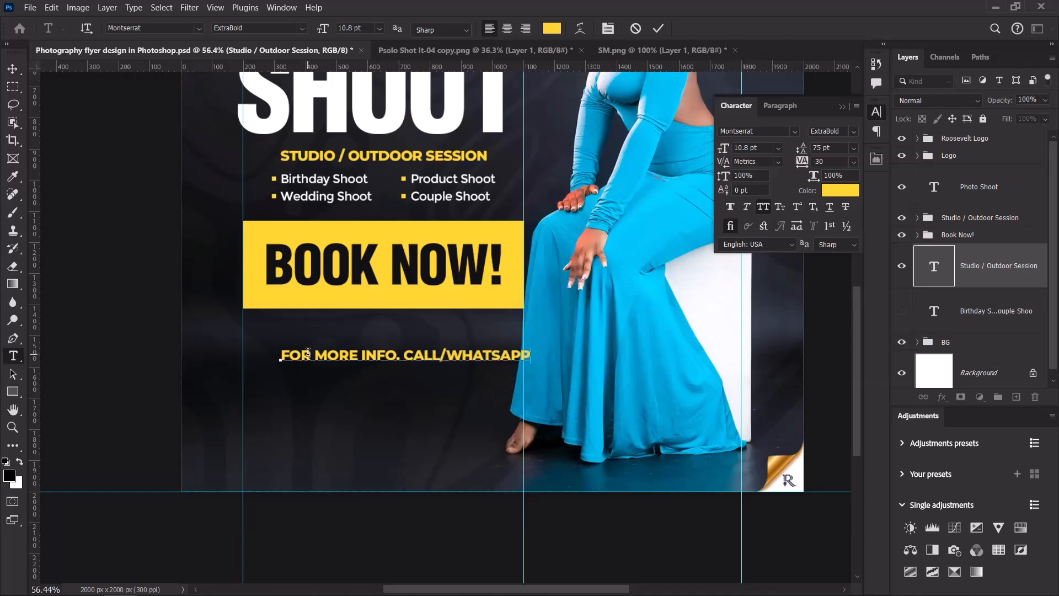
click(657, 29)
key(v)
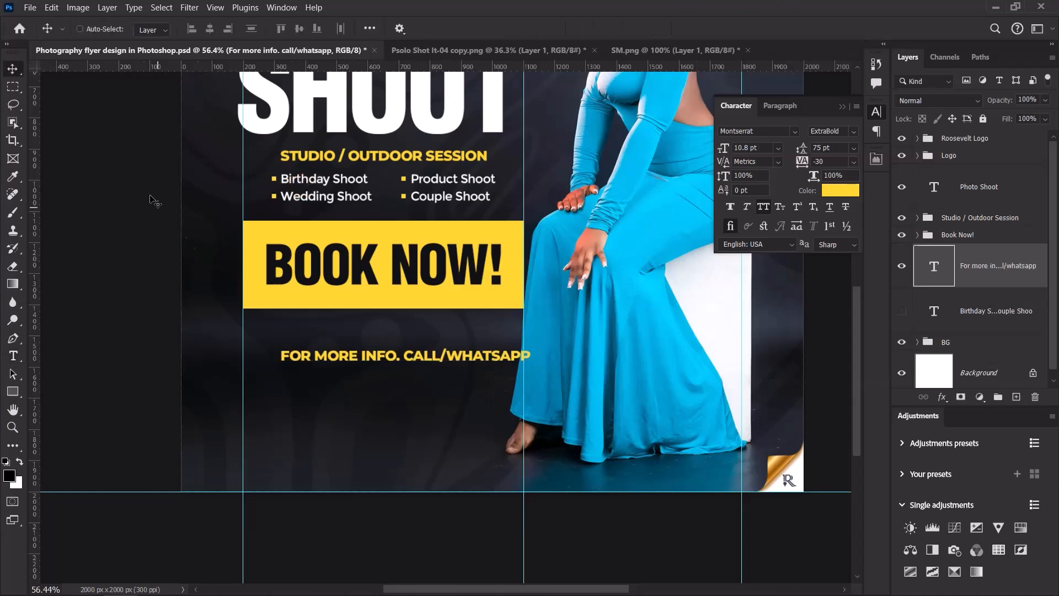
Shift the contact line slightly left and up.
drag(435, 358, 409, 360)
scroll(409, 360, down, 8)
scroll(385, 365, up, 9)
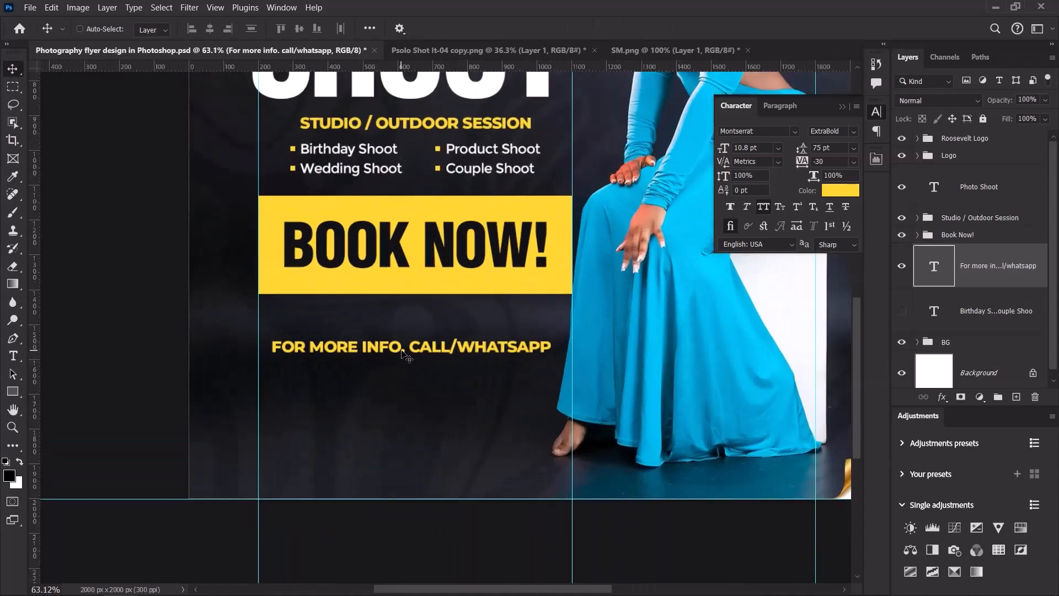
drag(402, 353, 407, 346)
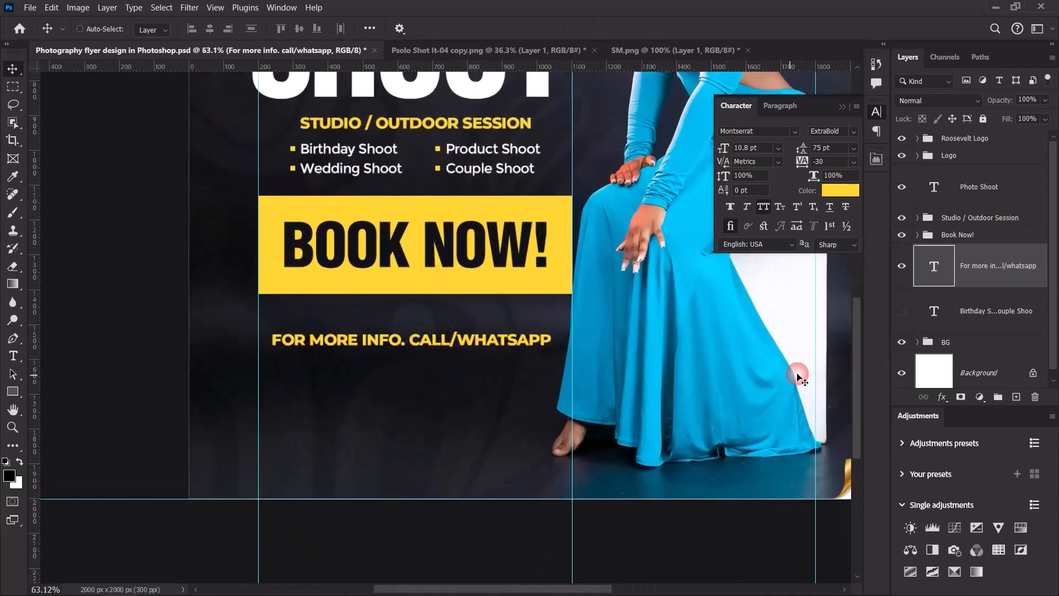
Unhide the service list copy and place it just under the contact line.
click(901, 311)
click(965, 318)
drag(496, 320, 492, 380)
drag(364, 401, 360, 382)
double_click(360, 378)
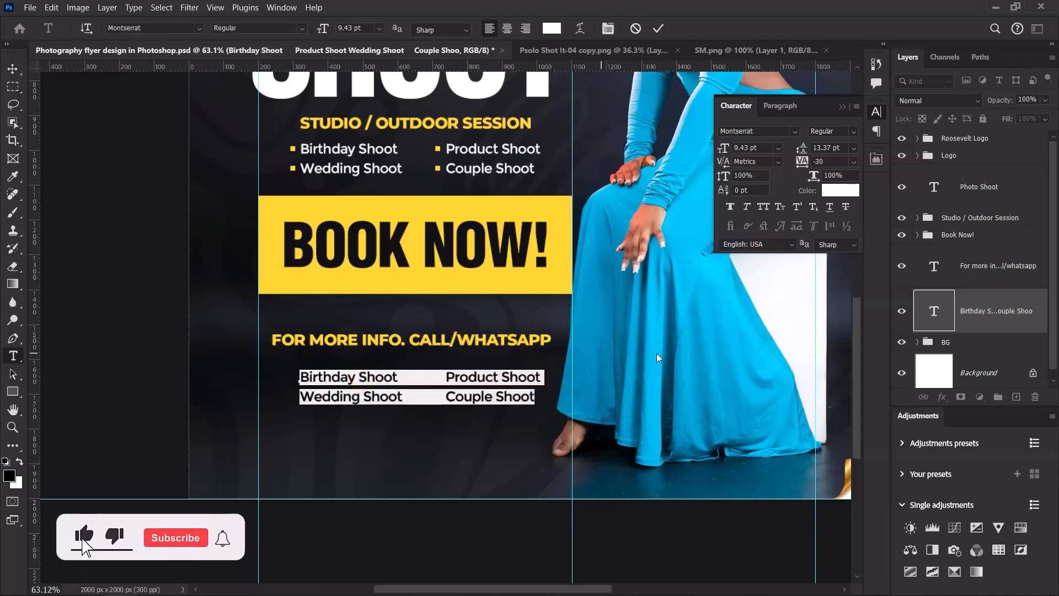
key(ctrl+Return)
key(v)
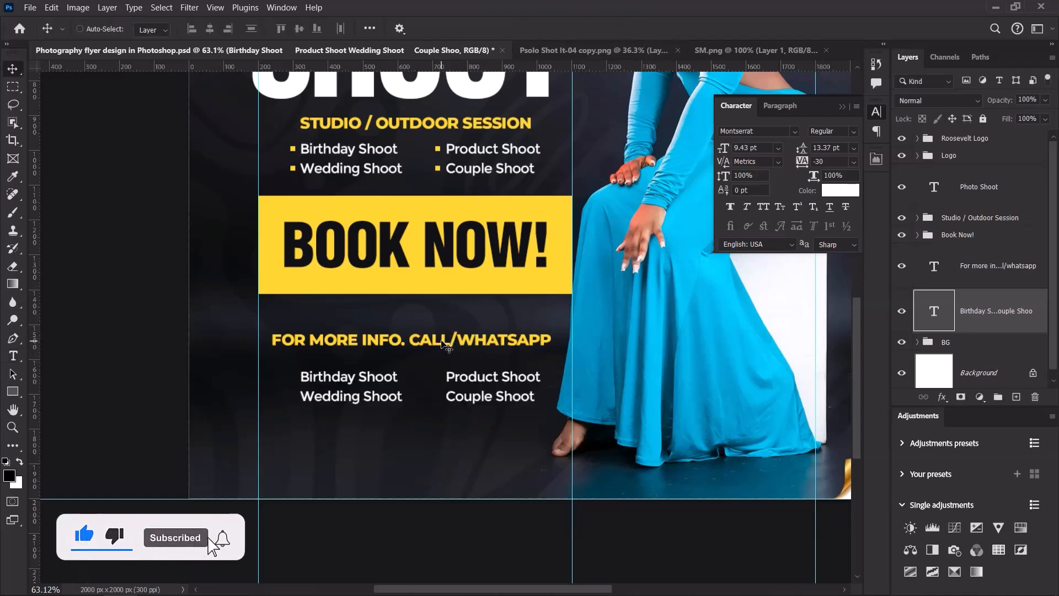
Add spaces around the slash so the line reads 'FOR MORE INFO. CALL / WHATSAPP'.
double_click(445, 341)
click(465, 342)
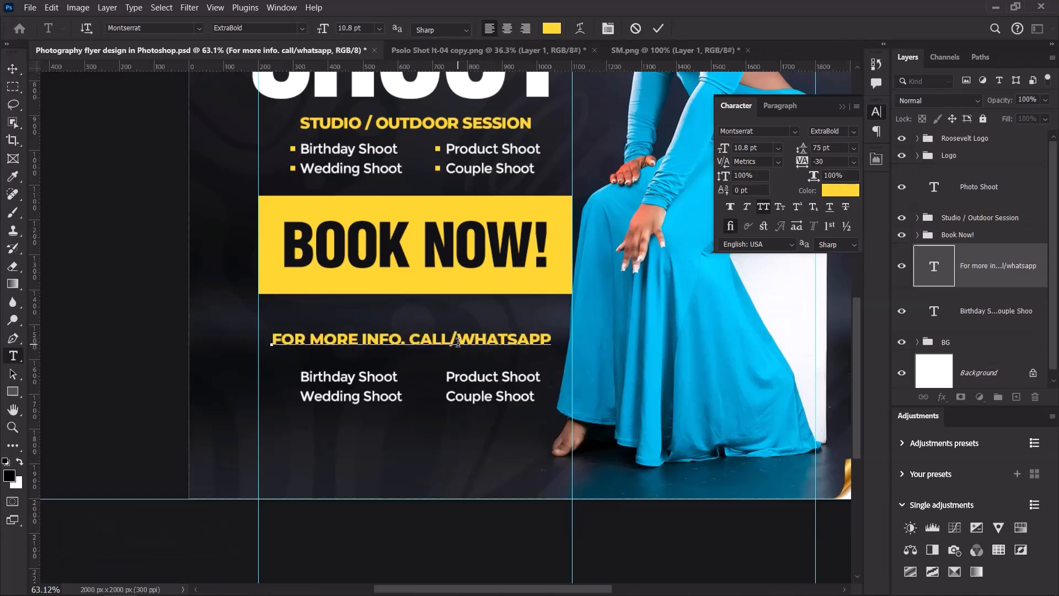
key(Right)
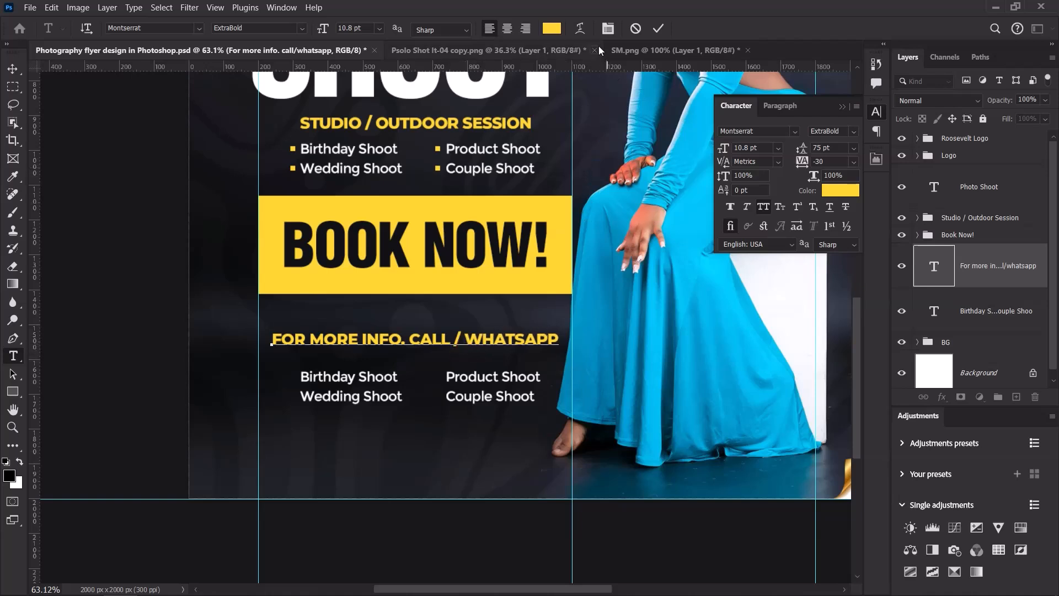
click(373, 385)
key(ctrl+a)
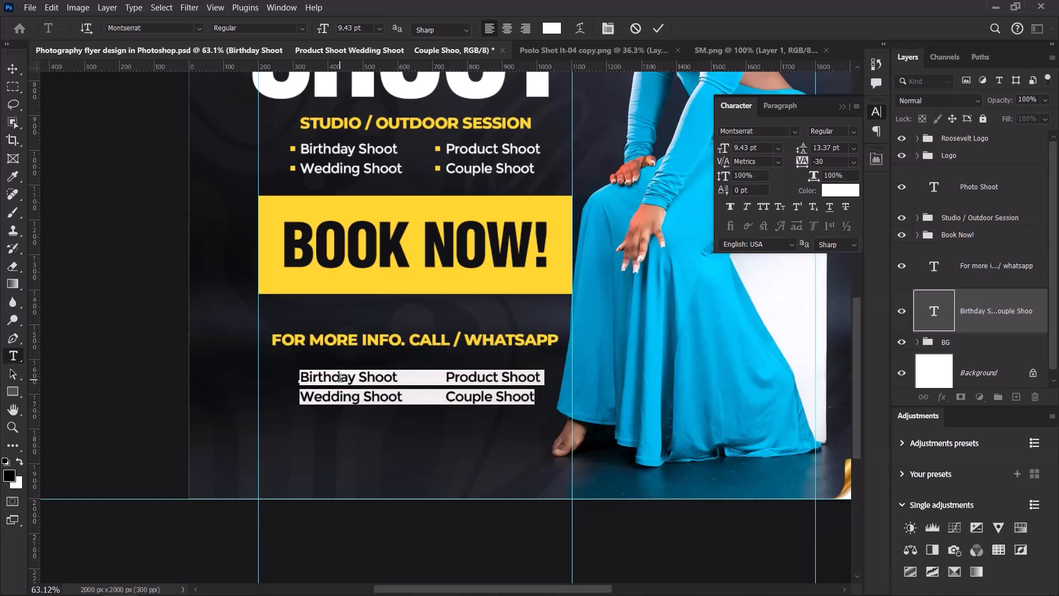
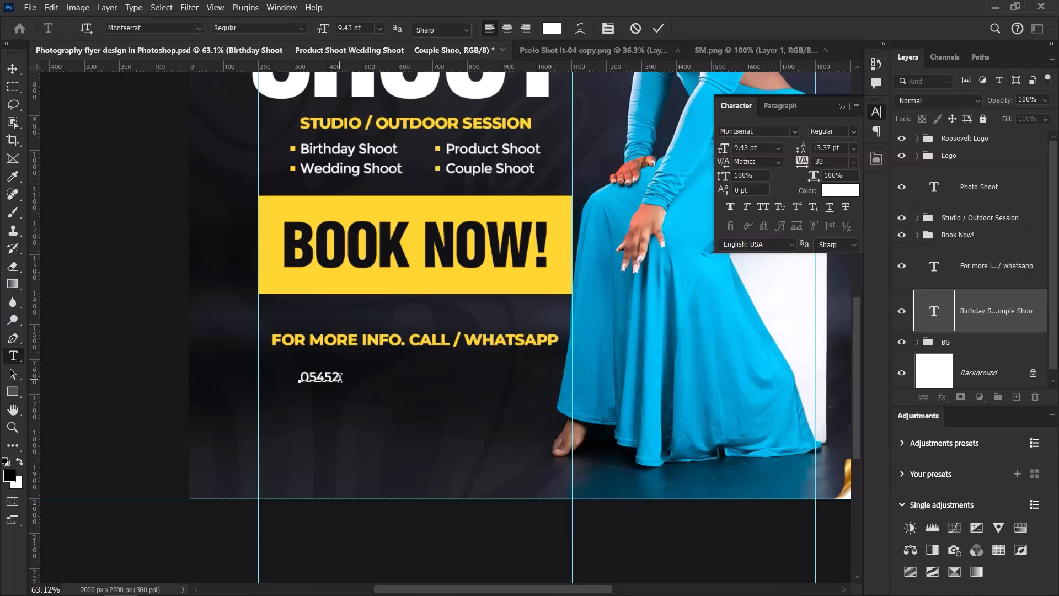
Replace the service list copy with the contact phone number and set it to 27 pt.
click(658, 28)
click(816, 161)
click(762, 147)
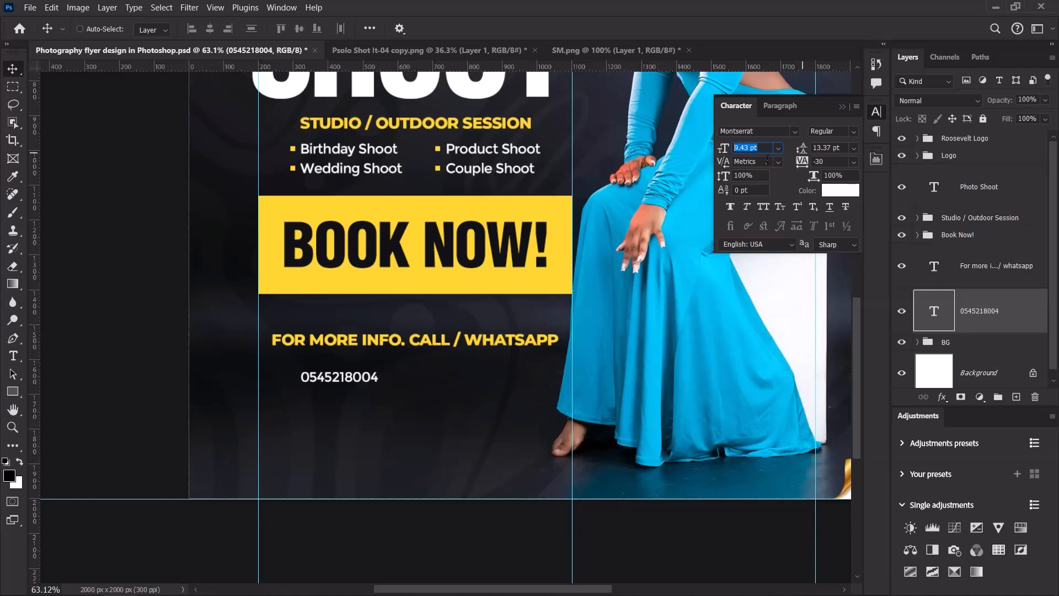
text(27)
key(Return)
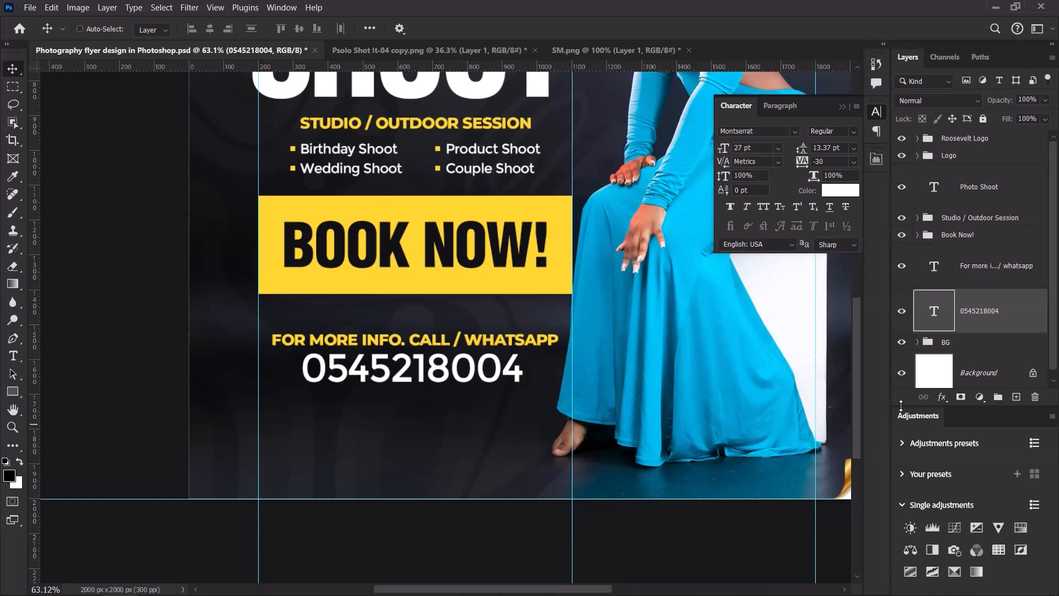
Center the phone number under the contact line, shift both left, and nudge the number up.
shift+click(987, 266)
click(209, 29)
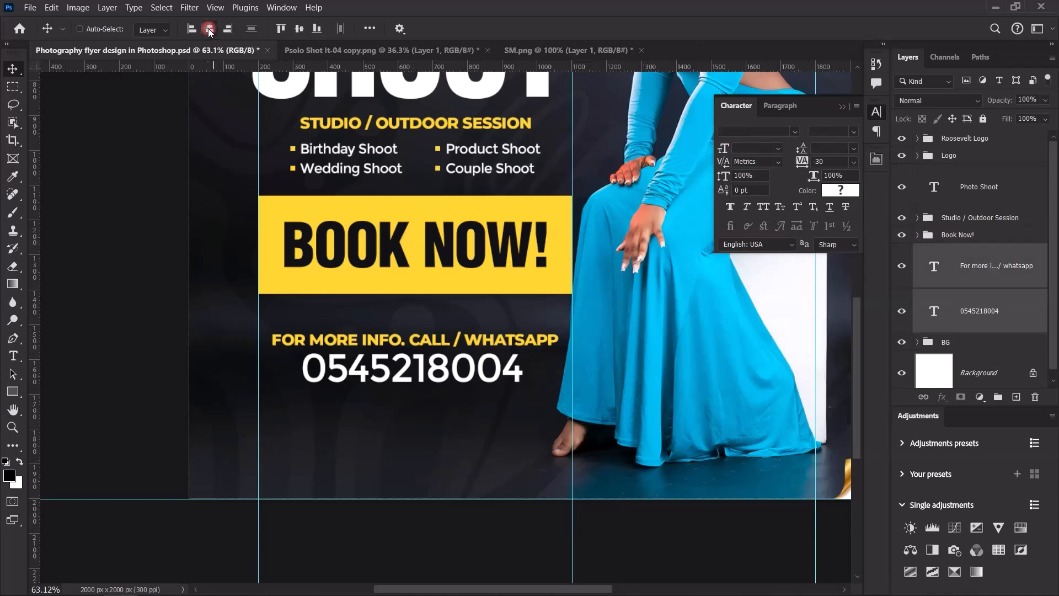
drag(492, 371, 489, 370)
scroll(482, 389, down, 4)
scroll(481, 389, up, 3)
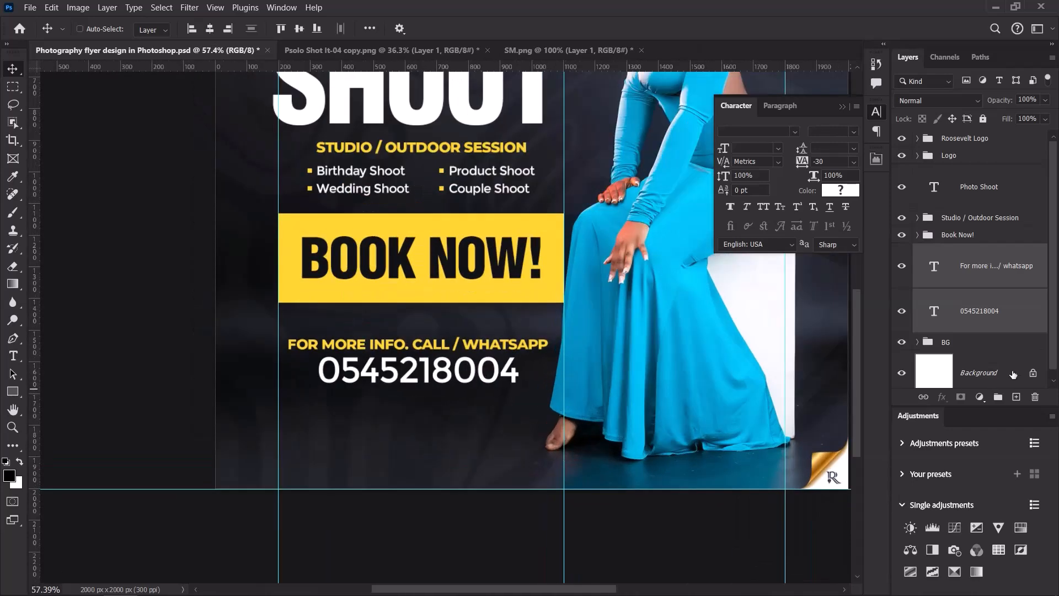
click(1002, 316)
key(Down)
key(Down)
key(Down)
key(Down)
key(Down)
key(Down)
key(Down)
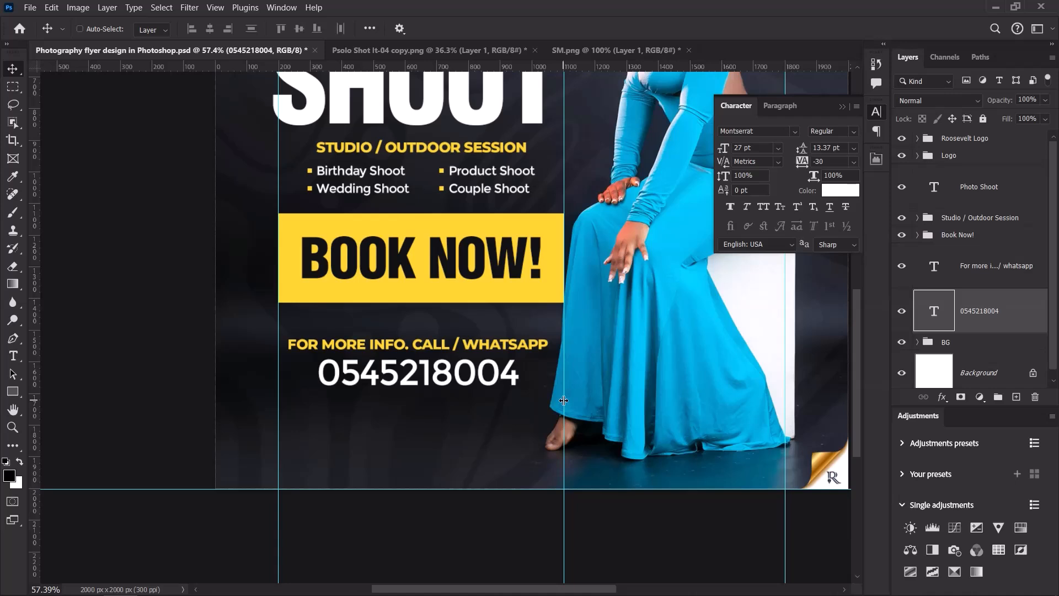
key(Up)
key(Up)
key(Up)
key(Up)
key(Up)
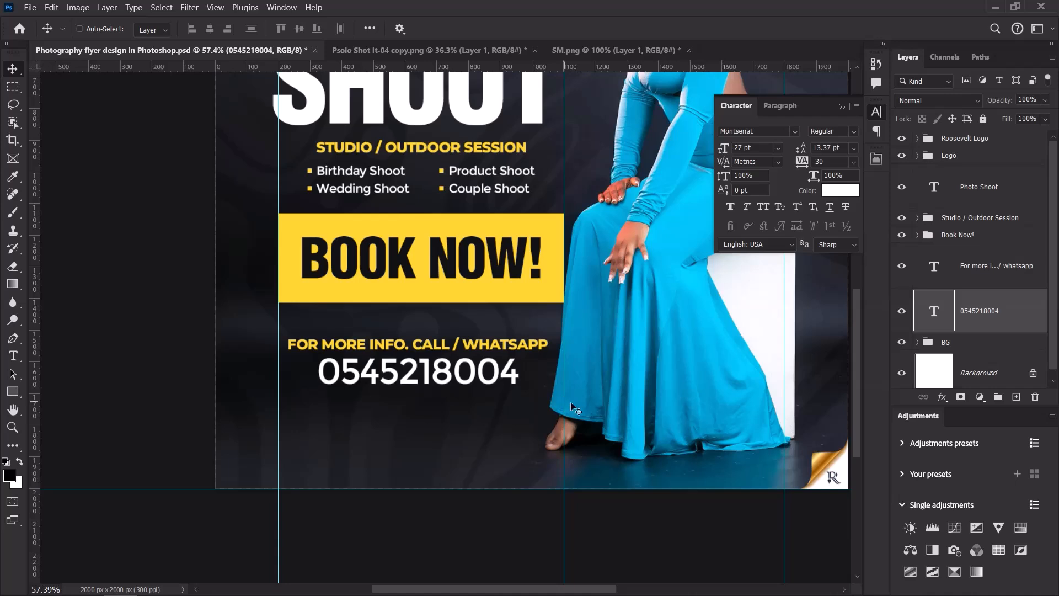
Group the contact line and phone number as 'For more info. call / whatsapp'.
double_click(972, 267)
key(ctrl+c)
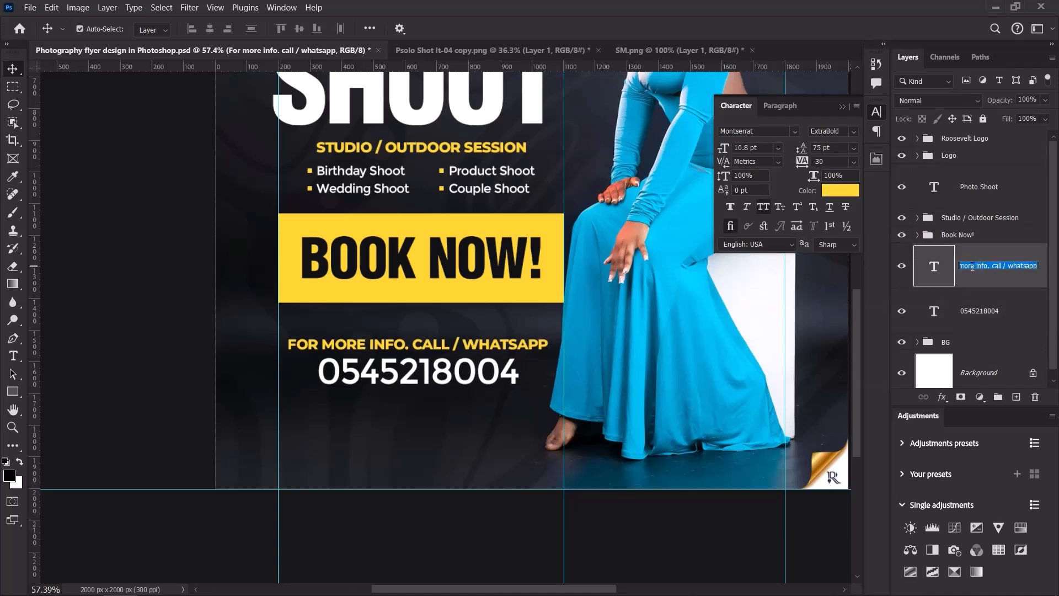
shift+click(1007, 308)
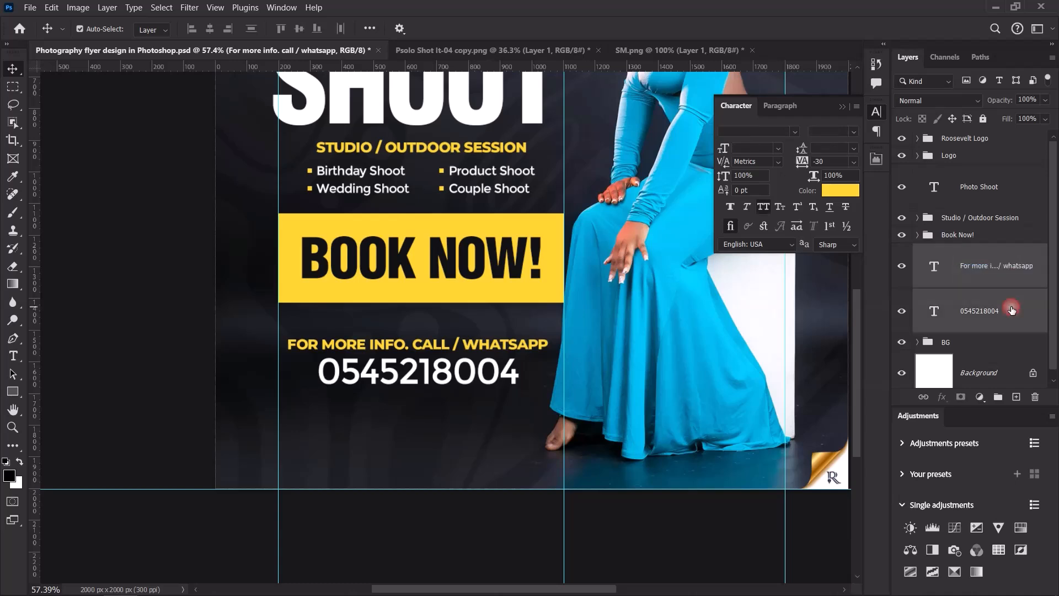
key(ctrl+g)
double_click(962, 256)
key(ctrl+v)
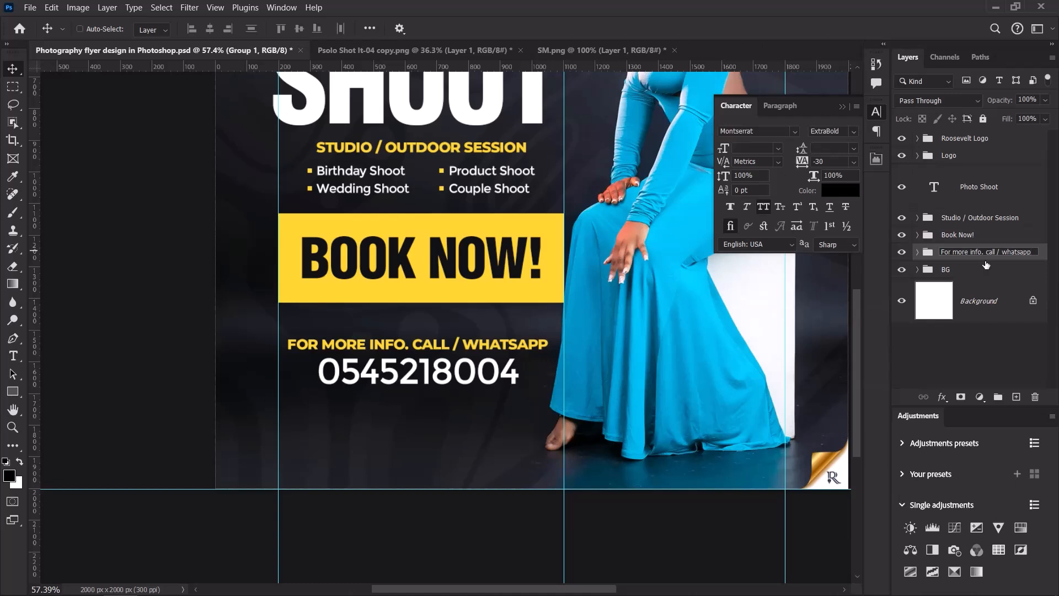
key(Return)
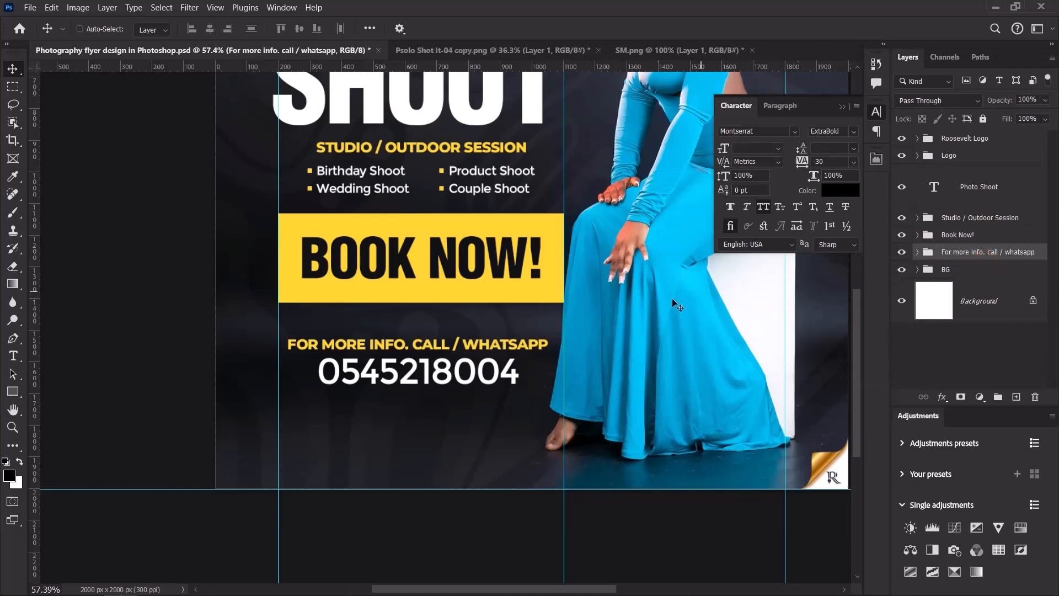
Toggle the contact group's visibility off and on to check it.
click(903, 253)
click(903, 252)
click(903, 253)
click(902, 254)
scroll(490, 359, down, 3)
scroll(491, 359, up, 2)
scroll(414, 401, down, 3)
scroll(415, 401, up, 4)
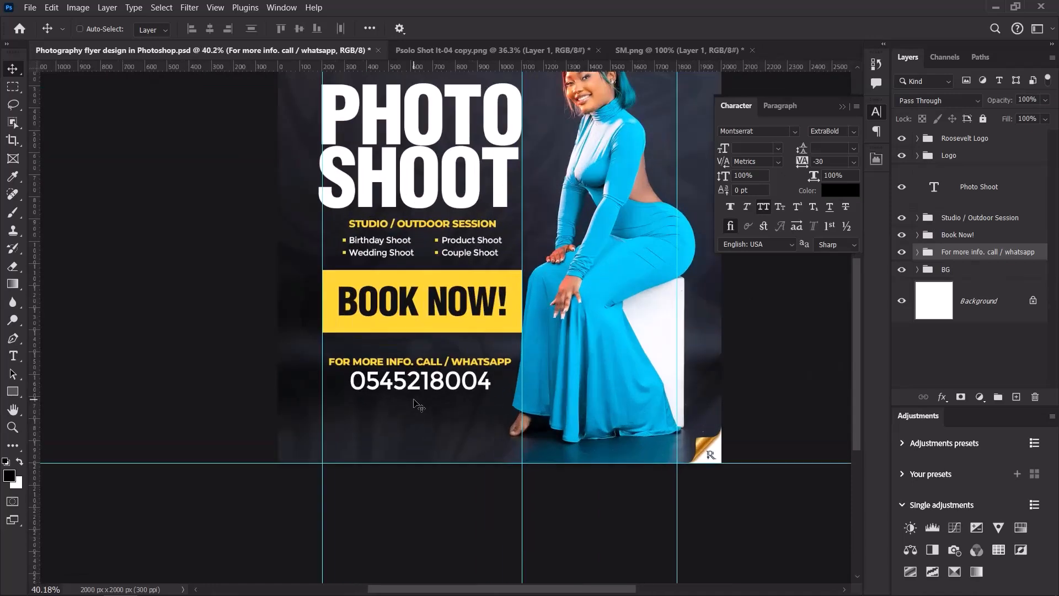
Close Psolo Shot It-04 copy.png without saving changes.
click(519, 49)
click(598, 50)
click(545, 237)
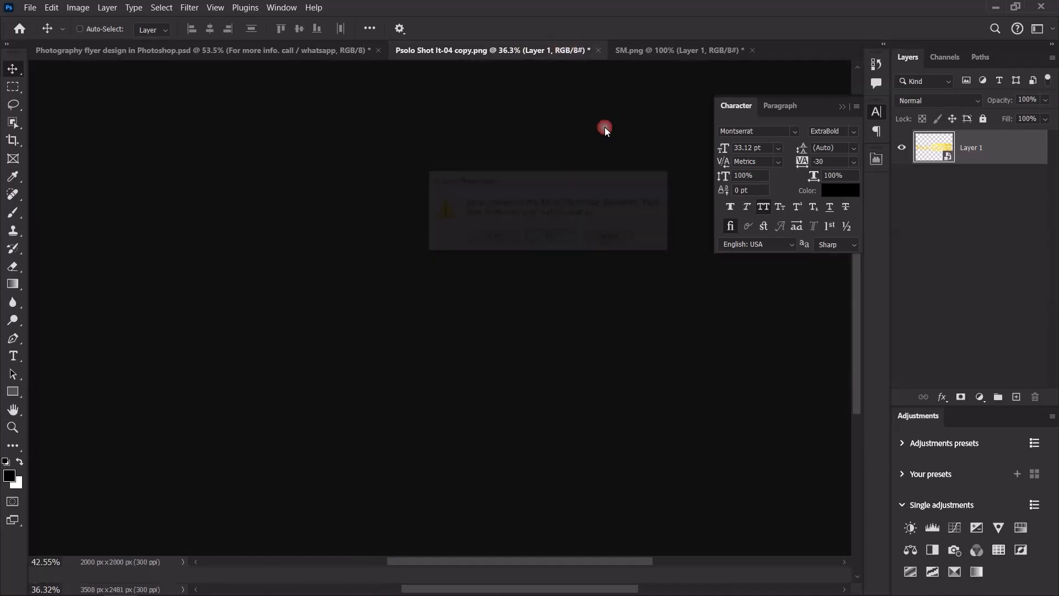
Paste the social handles strip from SM.png into the flyer near its bottom edge.
click(453, 54)
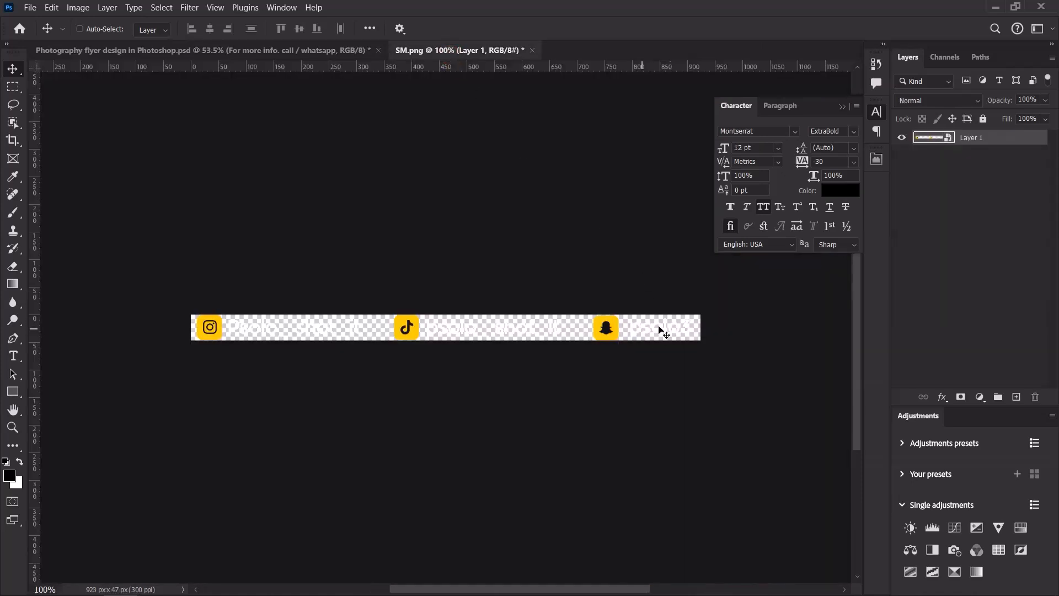
click(266, 50)
scroll(480, 485, down, 3)
scroll(491, 532, up, 4)
scroll(588, 391, down, 3)
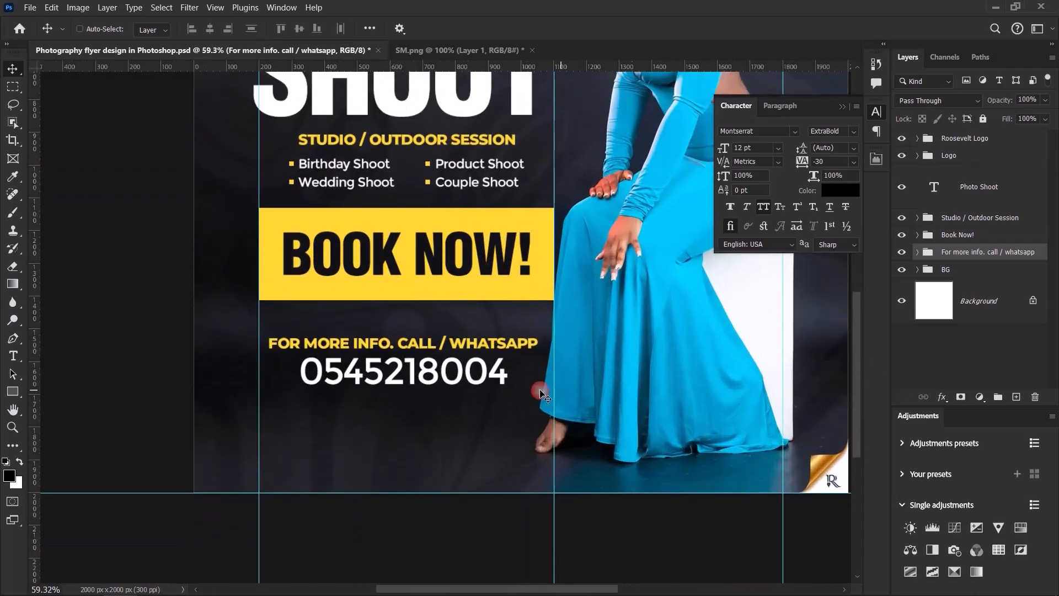
scroll(506, 399, up, 2)
key(ctrl+v)
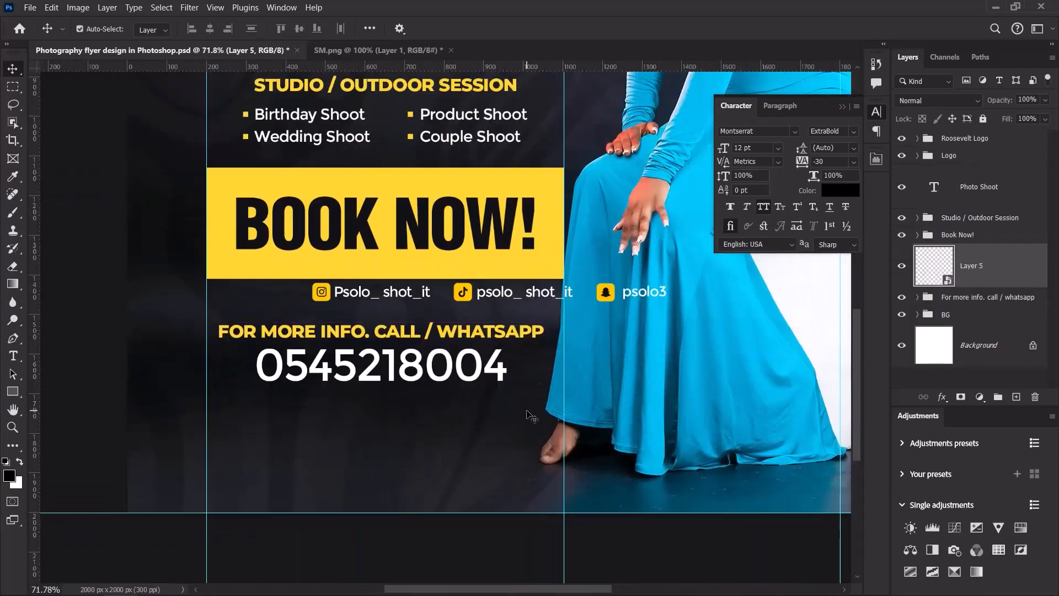
drag(505, 291, 425, 456)
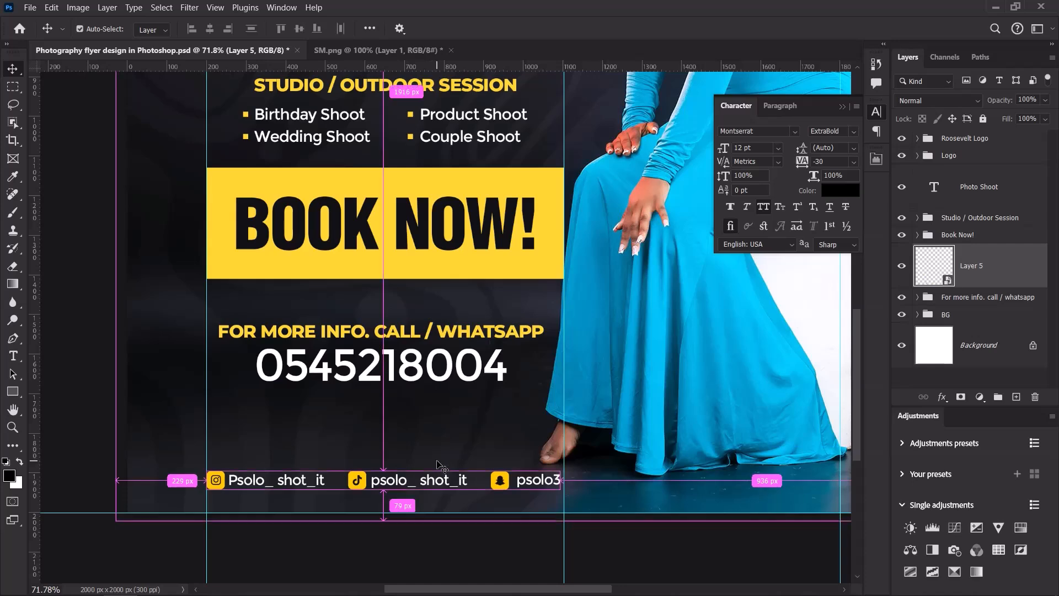
Widen the social handles strip slightly with Free Transform.
key(ctrl+t)
scroll(505, 479, up, 3)
drag(586, 481, 589, 481)
Confirm the social handles strip's widened size.
scroll(508, 404, down, 4)
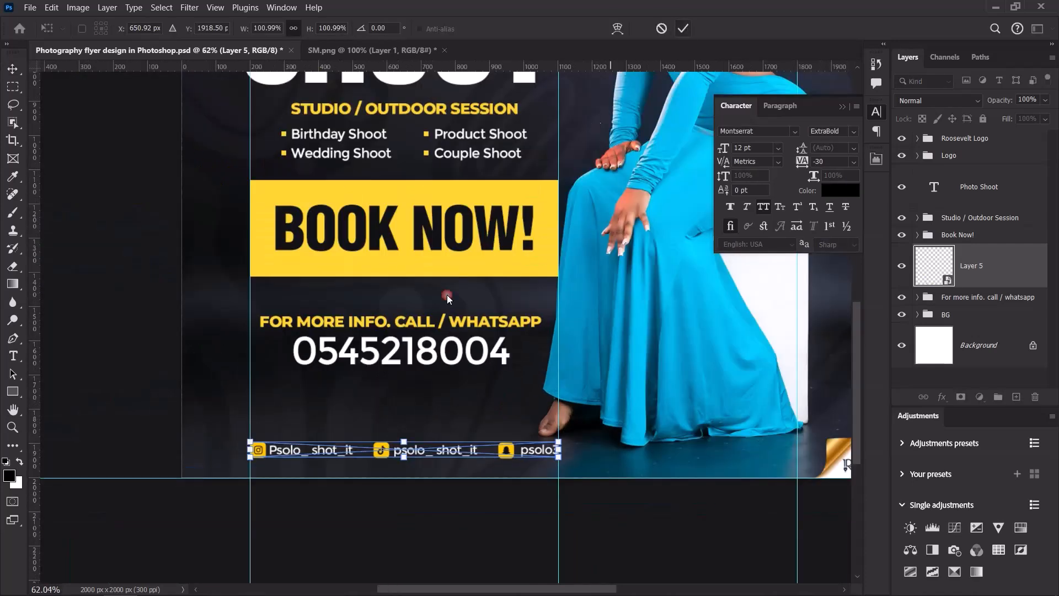
key(Return)
scroll(390, 468, down, 5)
scroll(418, 420, up, 4)
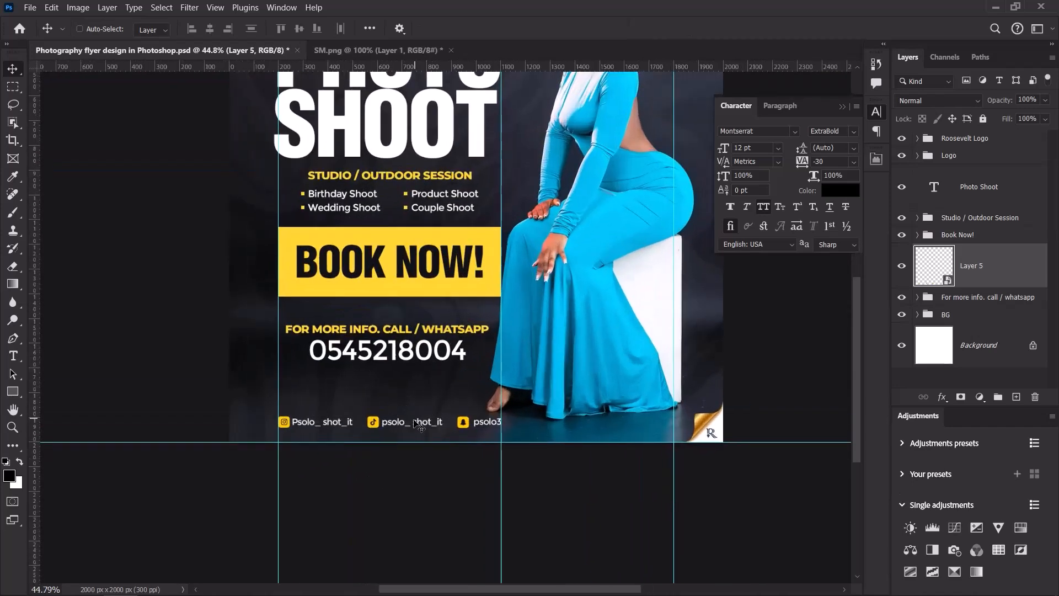
scroll(408, 416, down, 2)
scroll(410, 422, up, 3)
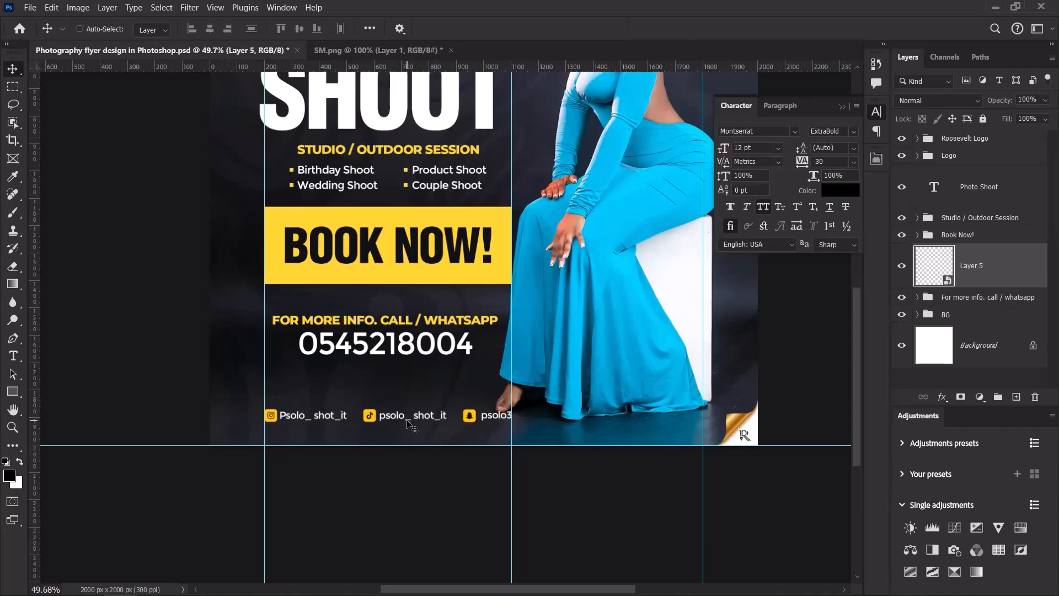
scroll(409, 423, down, 3)
scroll(394, 393, up, 2)
scroll(395, 392, up, 2)
Move Layer 5 below the contact group and put it in a group named 'SM'.
drag(979, 279, 994, 306)
key(ctrl+g)
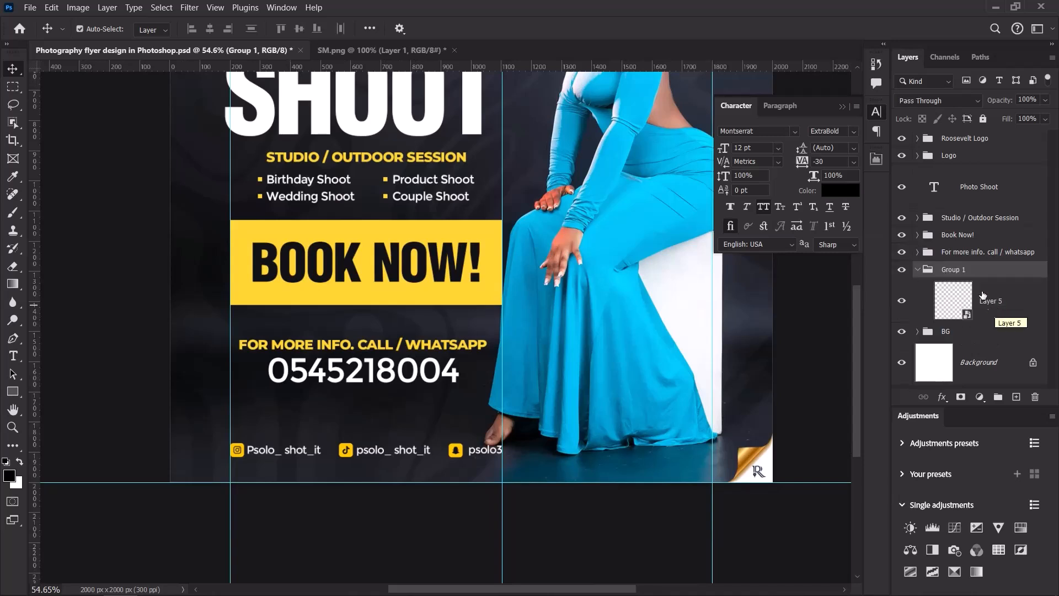
double_click(958, 269)
text(SM)
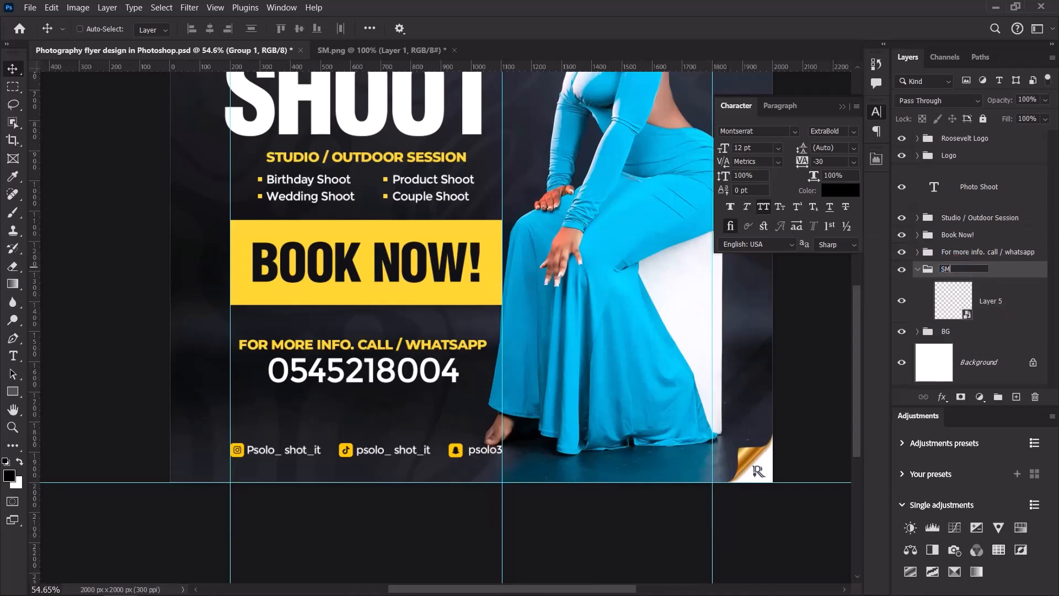
key(Return)
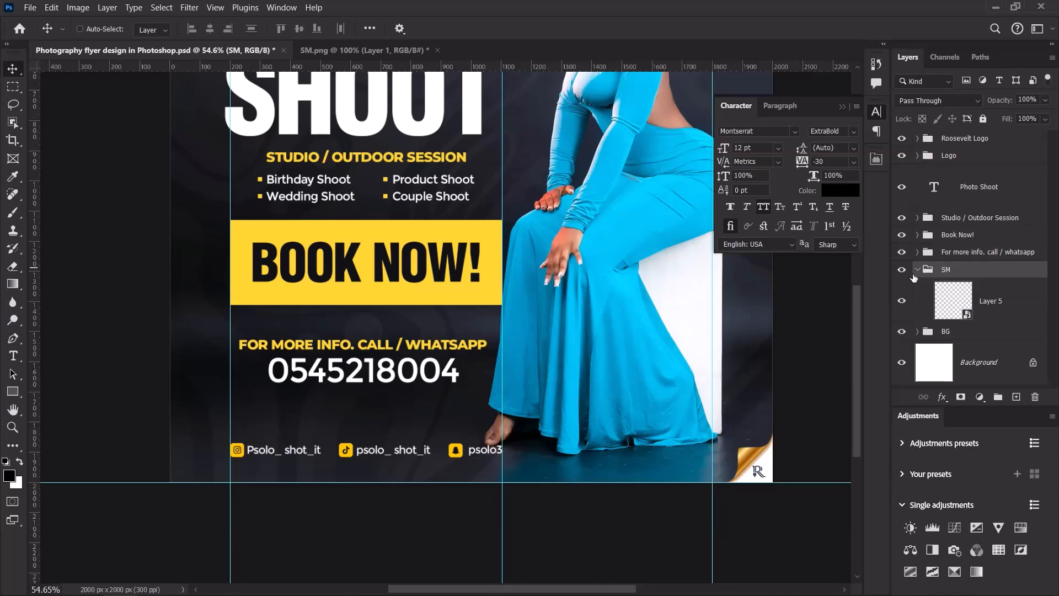
click(917, 271)
click(977, 252)
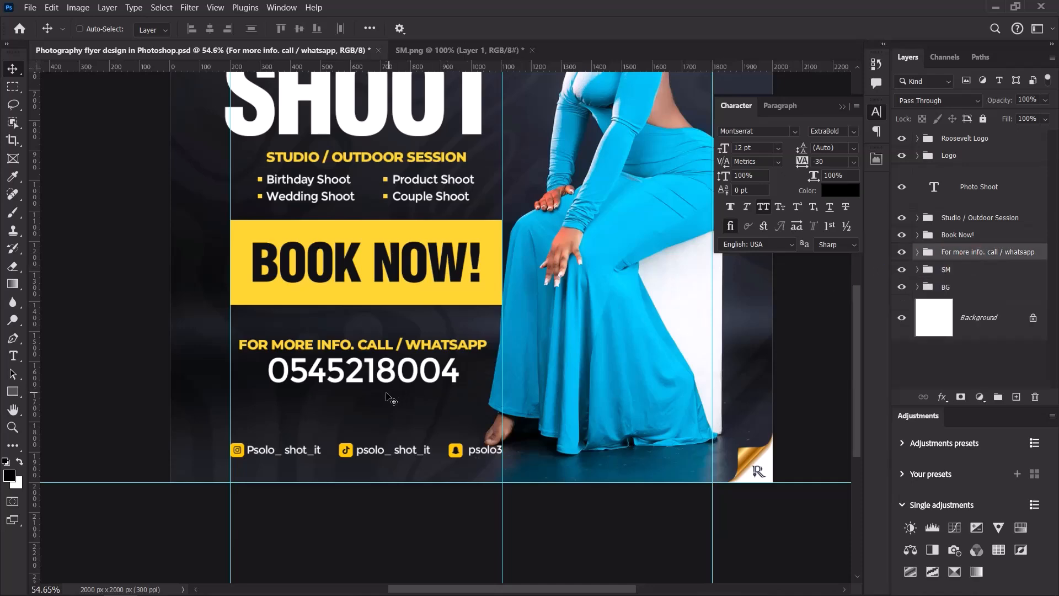
Move the contact details about 108 px lower and the BOOK NOW! button slightly lower.
scroll(386, 394, up, 1)
scroll(389, 397, up, 1)
drag(391, 358, 394, 396)
scroll(397, 397, down, 1)
scroll(397, 396, down, 4)
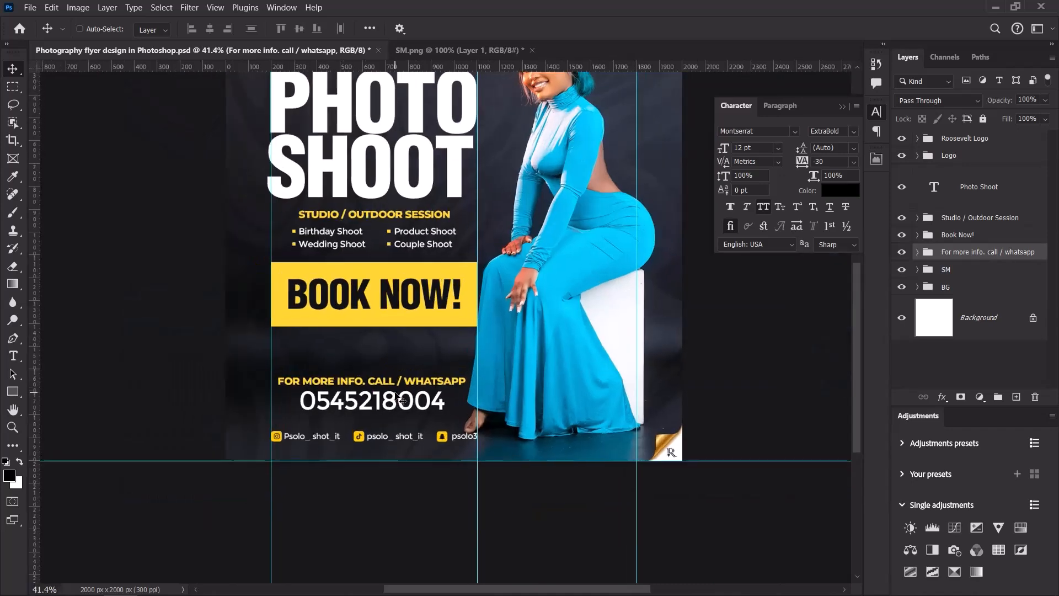
click(965, 236)
drag(389, 288, 385, 309)
Temporarily hide the service list and move the PHOTO SHOOT headline down.
scroll(389, 307, down, 3)
scroll(405, 265, up, 3)
scroll(394, 246, down, 1)
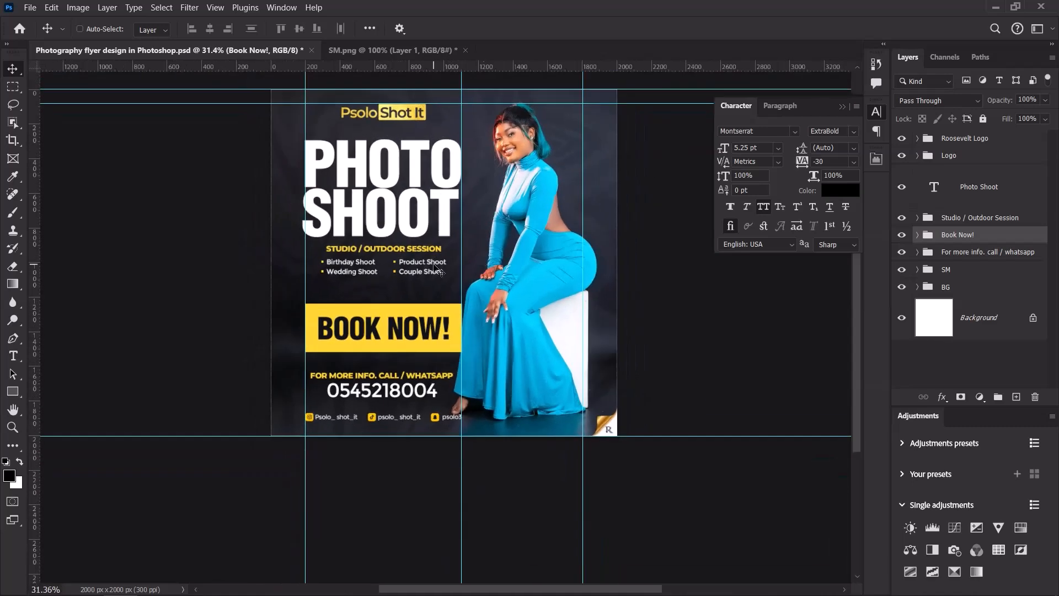
click(988, 219)
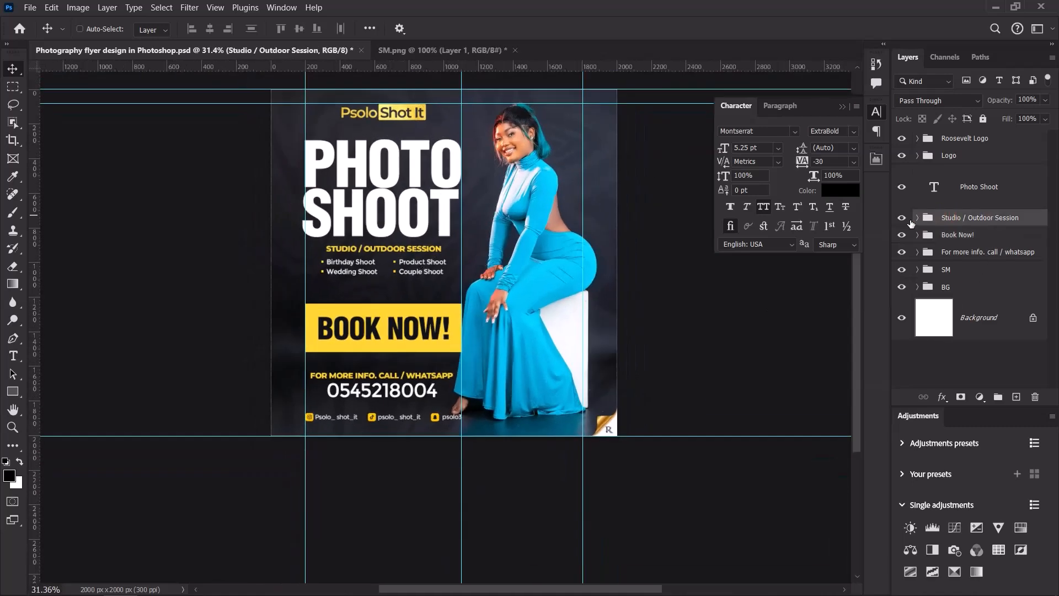
click(902, 218)
click(987, 188)
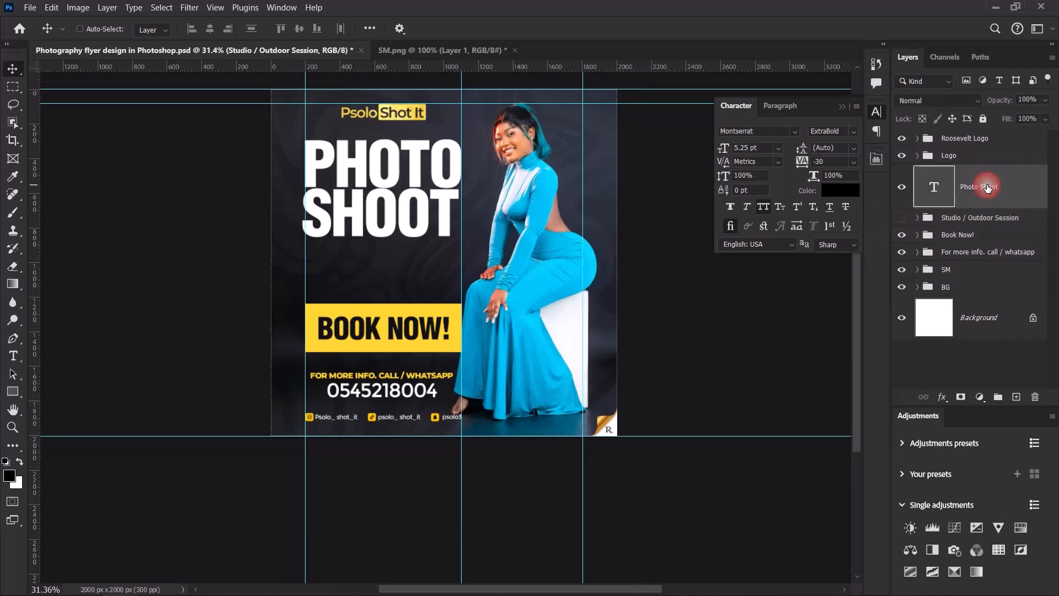
drag(410, 168, 411, 176)
Nudge the logo down about 26 px and show the service list again.
scroll(411, 177, up, 2)
scroll(412, 178, down, 2)
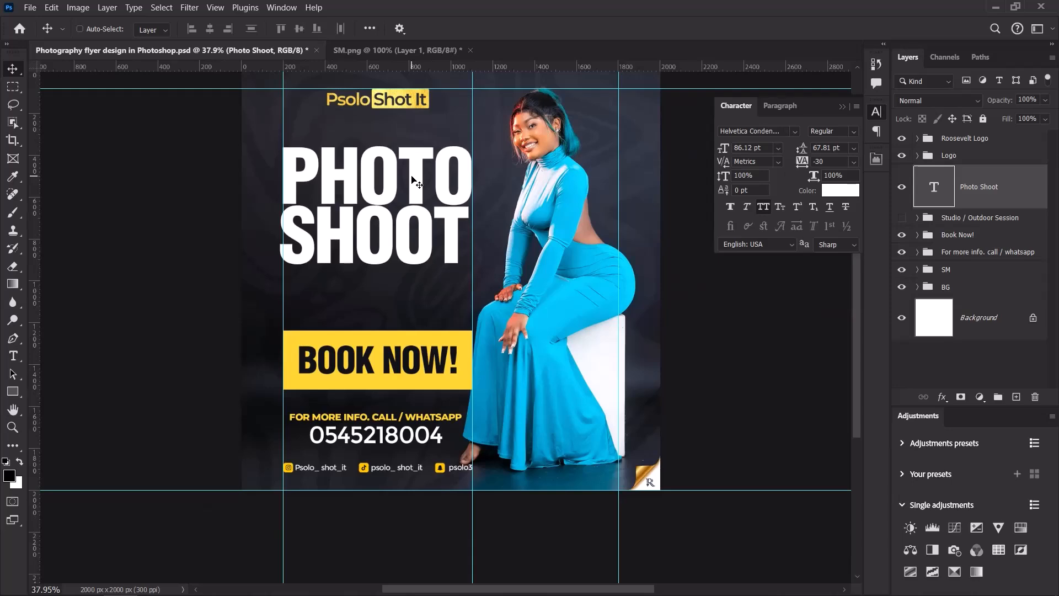
click(943, 155)
scroll(413, 186, up, 1)
key(shift+Down)
key(shift+Down)
key(shift+Down)
key(shift+Down)
key(shift+Down)
key(shift+Down)
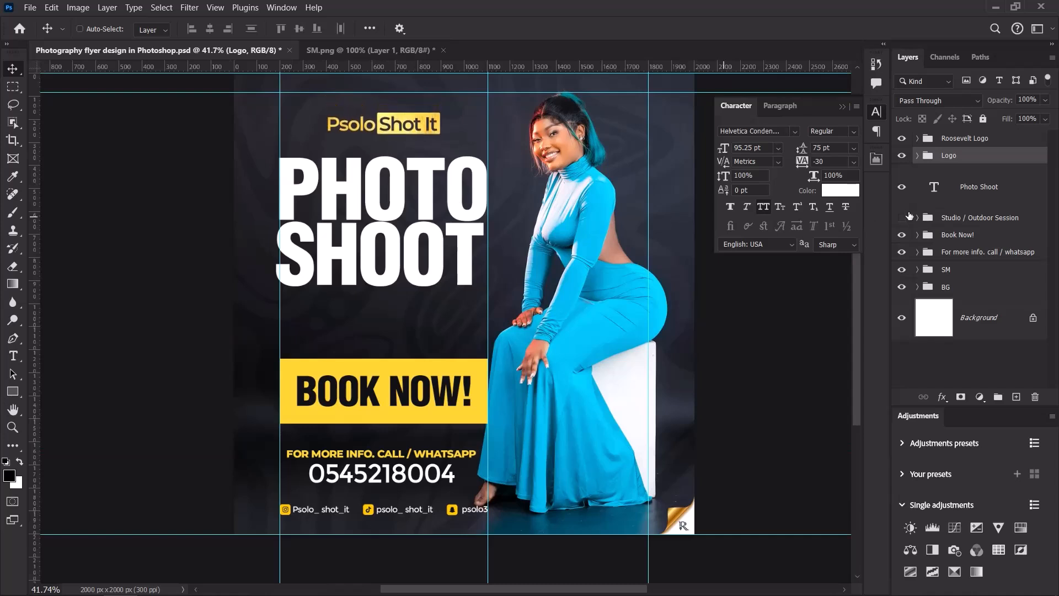
click(902, 218)
Show the Studio / Outdoor Session text and move it lower.
click(1001, 220)
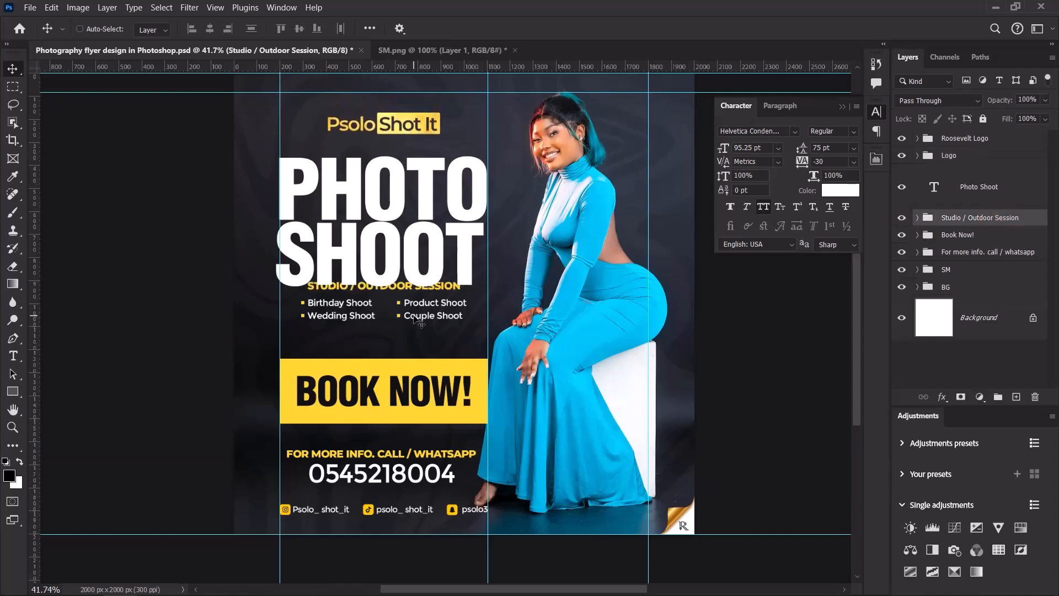
scroll(400, 296, up, 3)
drag(401, 288, 407, 316)
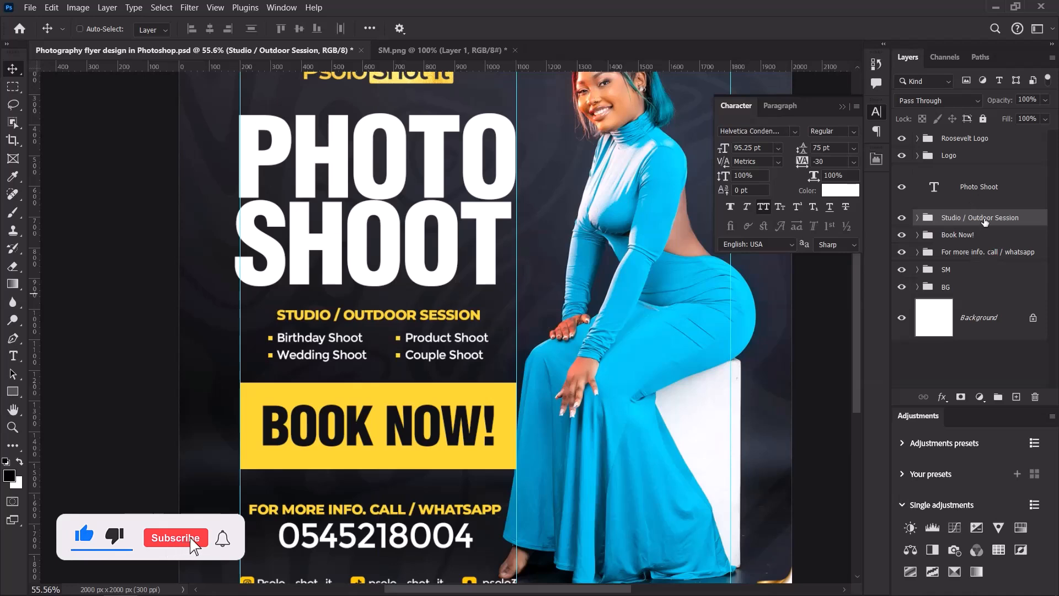
Align the logo, PHOTO SHOOT headline and session text, then nudge the block upward.
ctrl+click(1007, 191)
ctrl+click(988, 155)
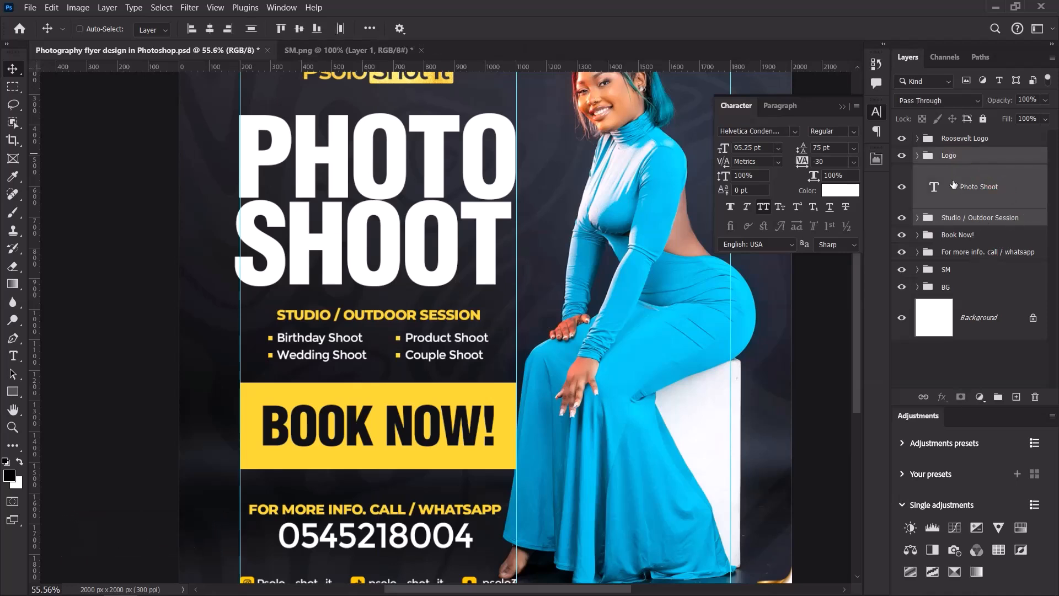
click(251, 29)
scroll(392, 209, down, 3)
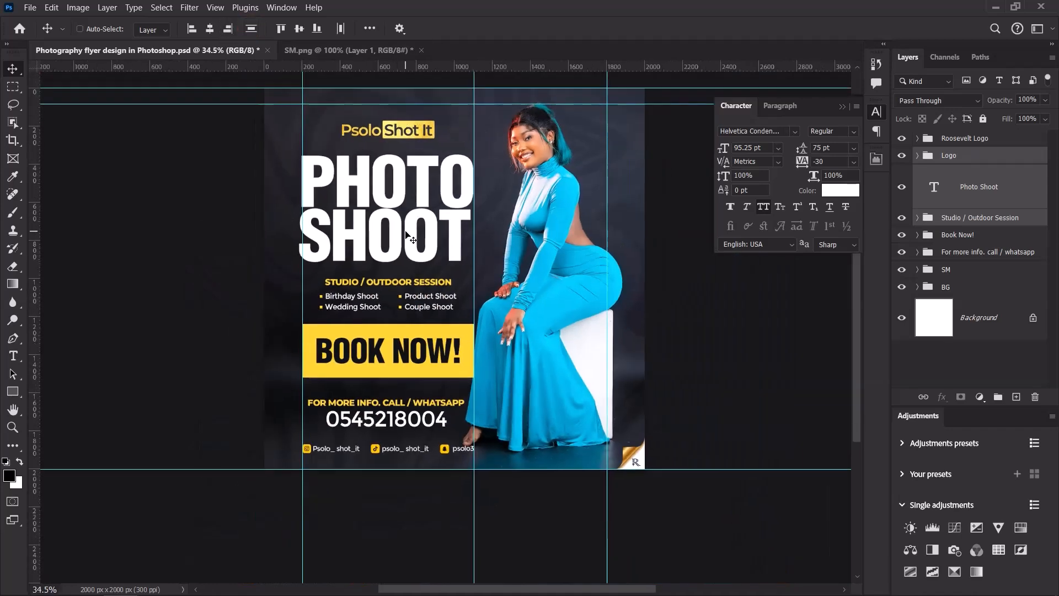
key(shift+Up)
key(shift+Up)
key(shift+Up)
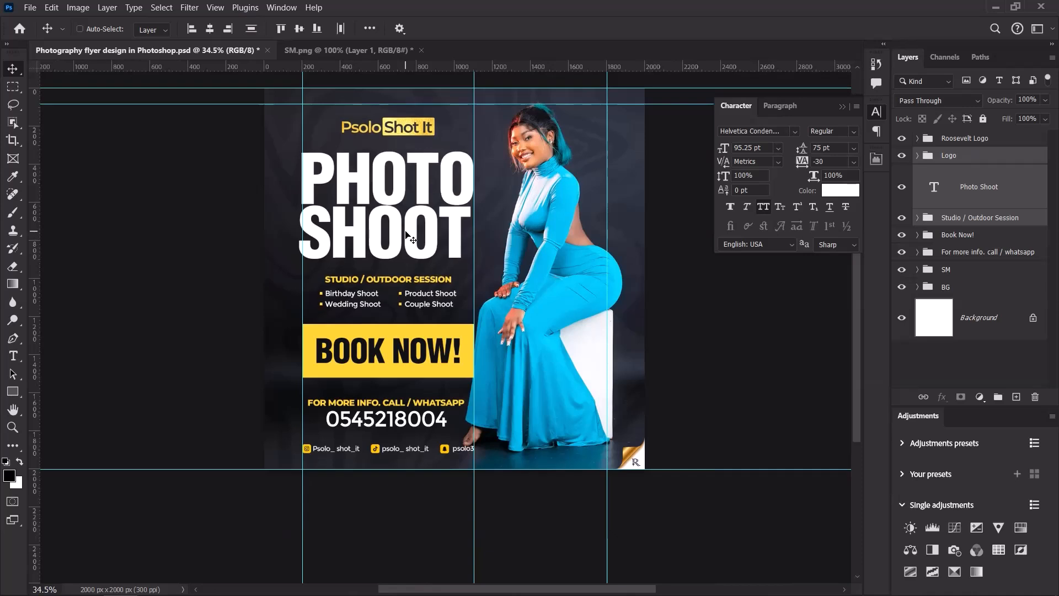
key(shift+Up)
key(shift+Up)
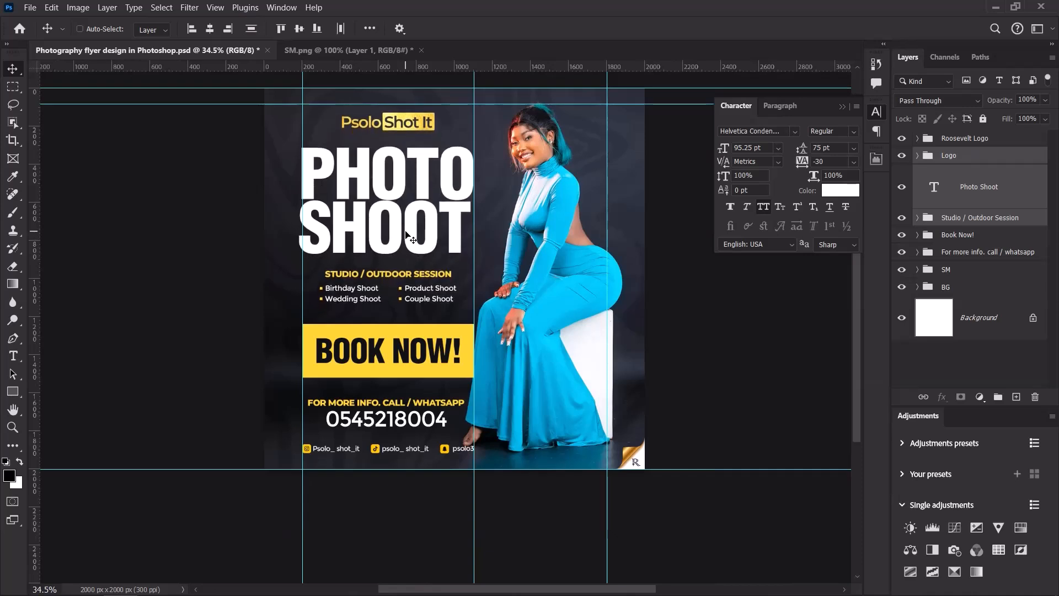
Lower the horizontal guide slightly and raise the BOOK NOW! banner a little.
drag(420, 103, 420, 112)
click(406, 338)
scroll(405, 338, up, 5)
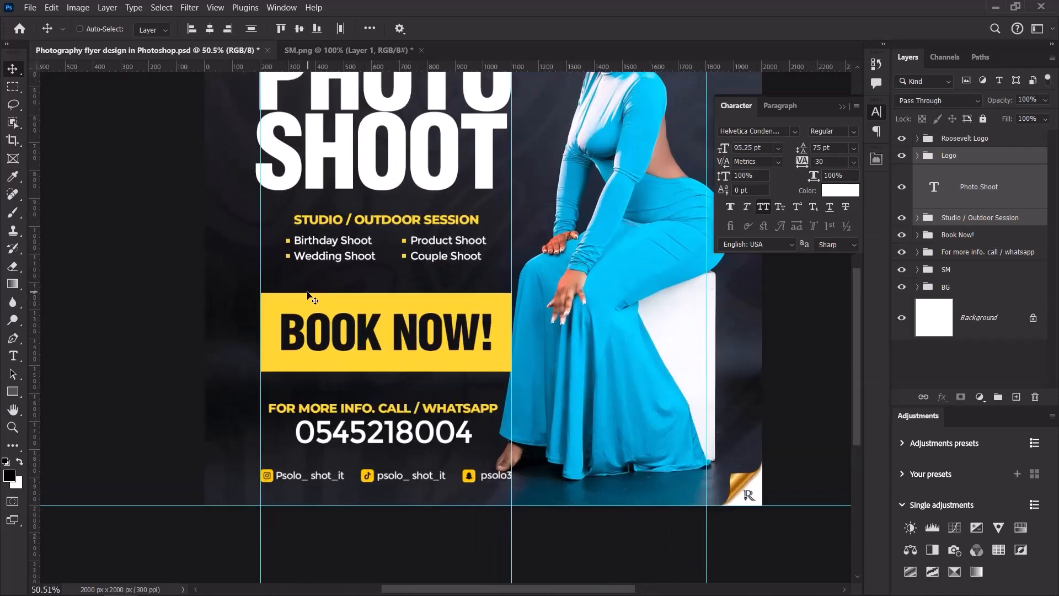
click(958, 239)
drag(423, 321, 423, 317)
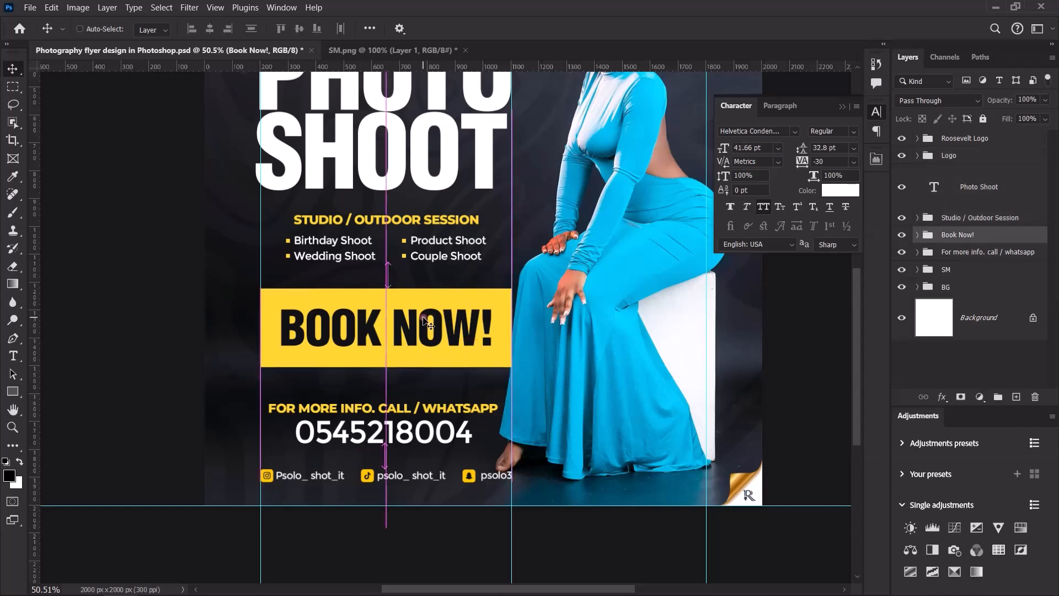
Nudge the contact info group and raise the SM handles row about 28 px.
scroll(425, 331, down, 3)
scroll(428, 364, up, 2)
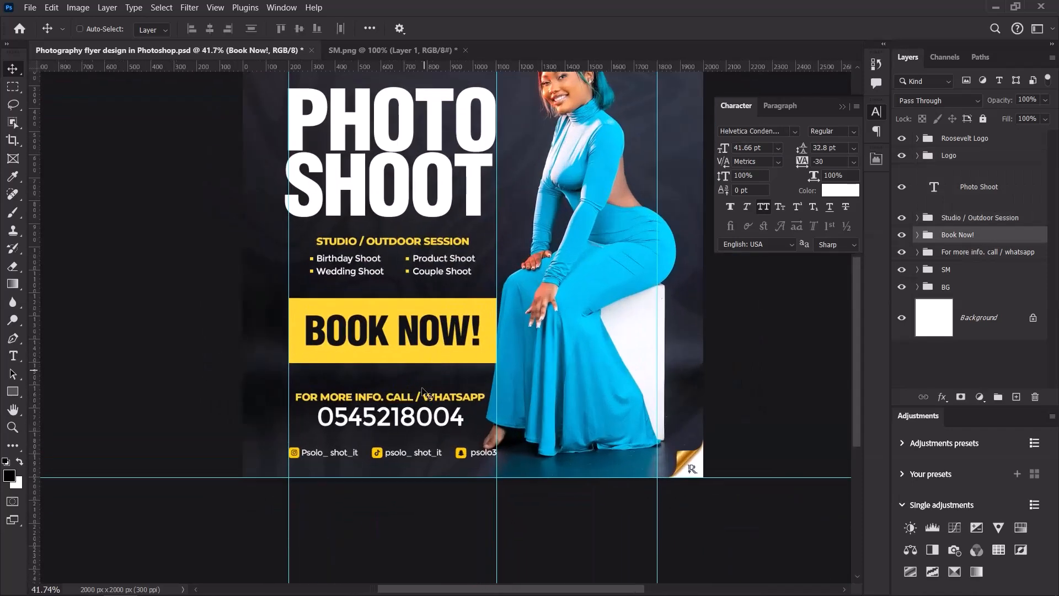
scroll(429, 367, up, 1)
click(978, 253)
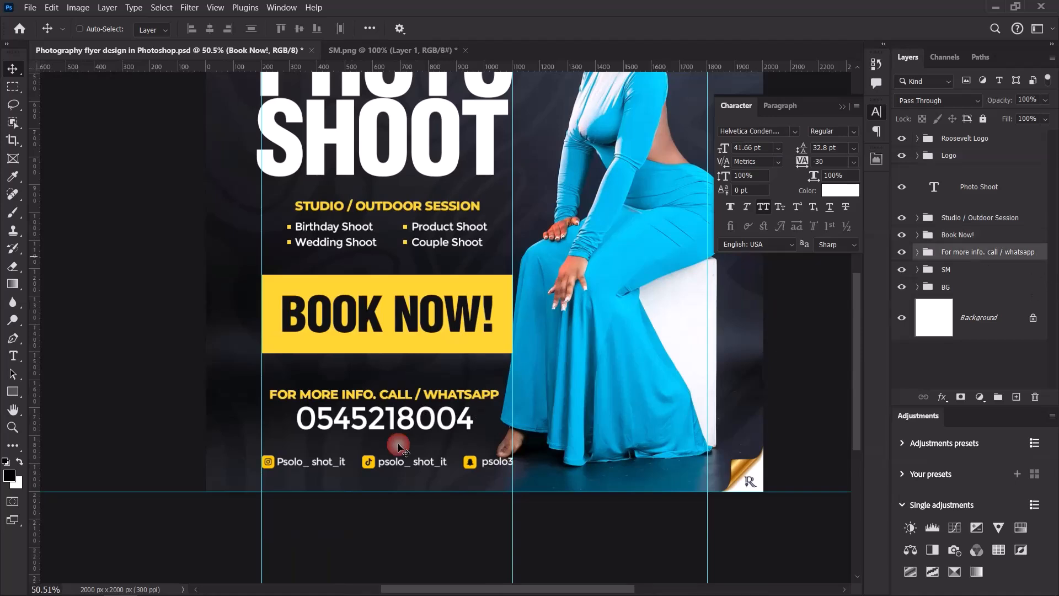
mouse_move(385, 402)
mouse_down()
mouse_move(391, 395)
mouse_move(377, 410)
mouse_move(377, 400)
mouse_up()
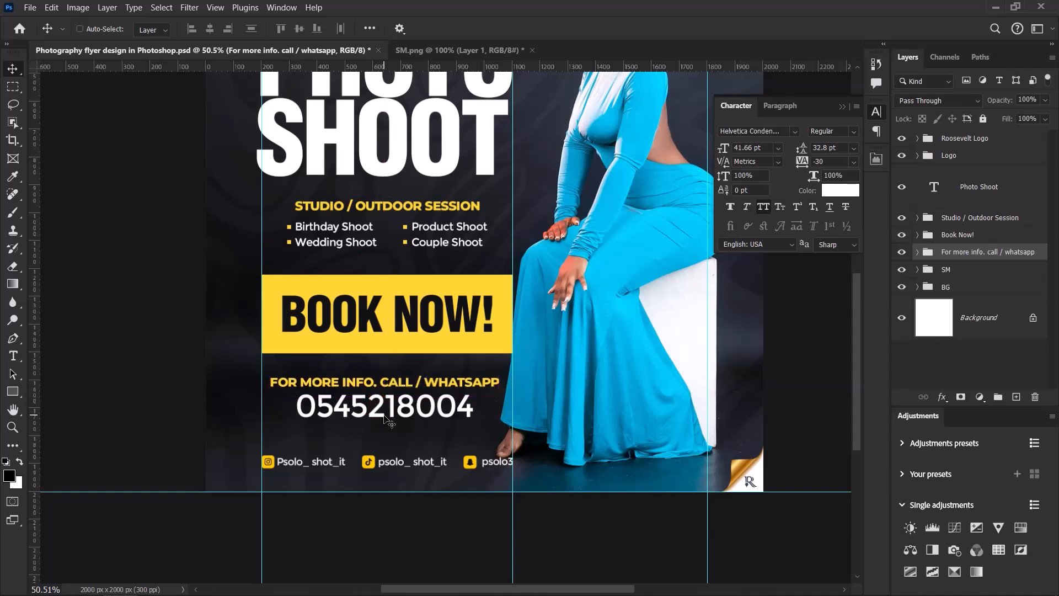
click(963, 271)
drag(387, 464, 389, 458)
scroll(389, 458, down, 4)
scroll(391, 460, up, 2)
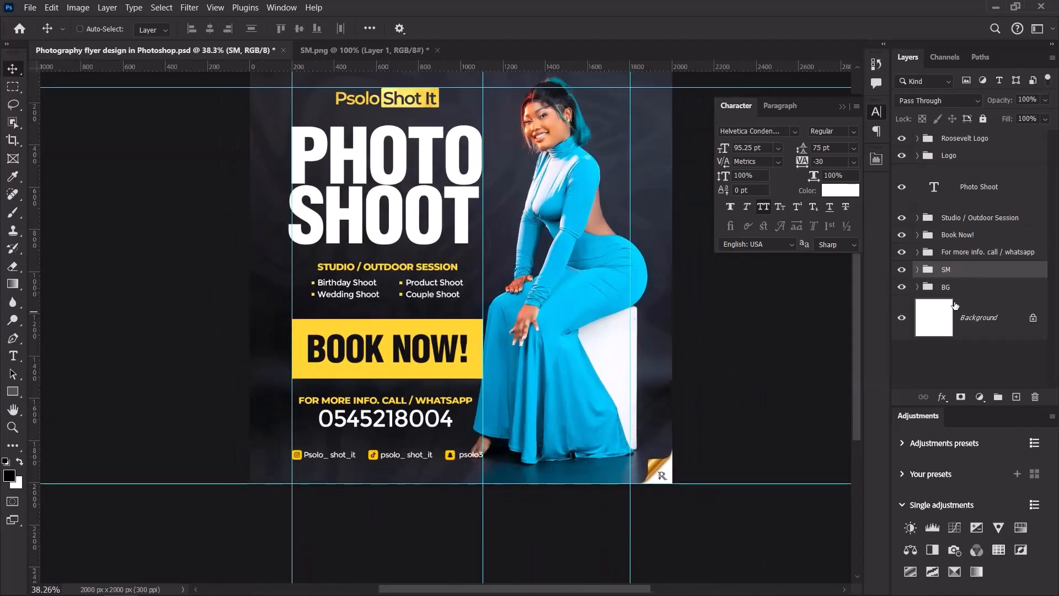
Group the five flyer text layers and name the group 'Info.'.
ctrl+click(1008, 252)
ctrl+click(1009, 234)
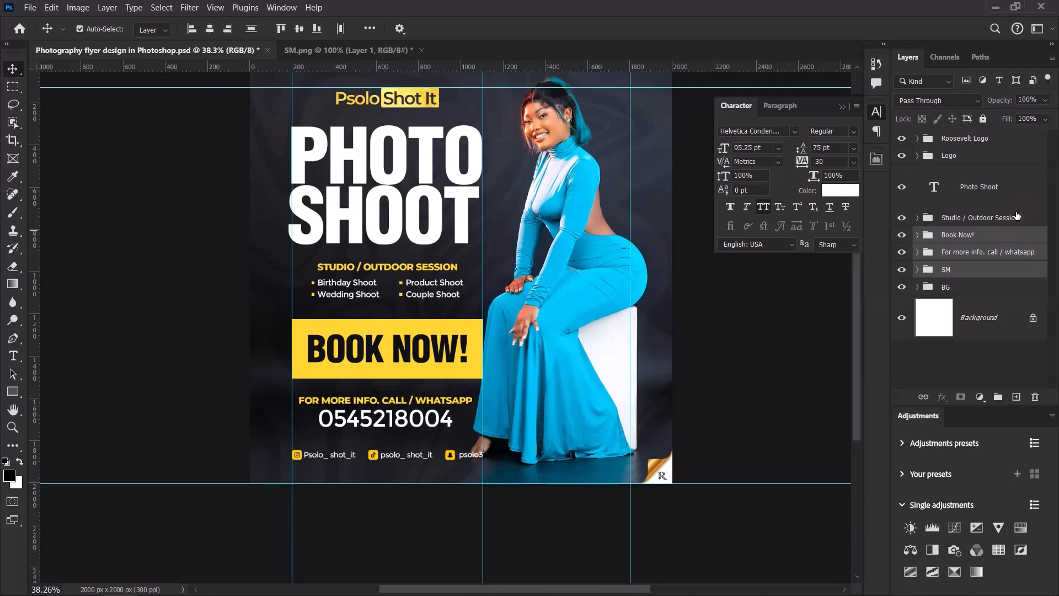
shift+click(1010, 201)
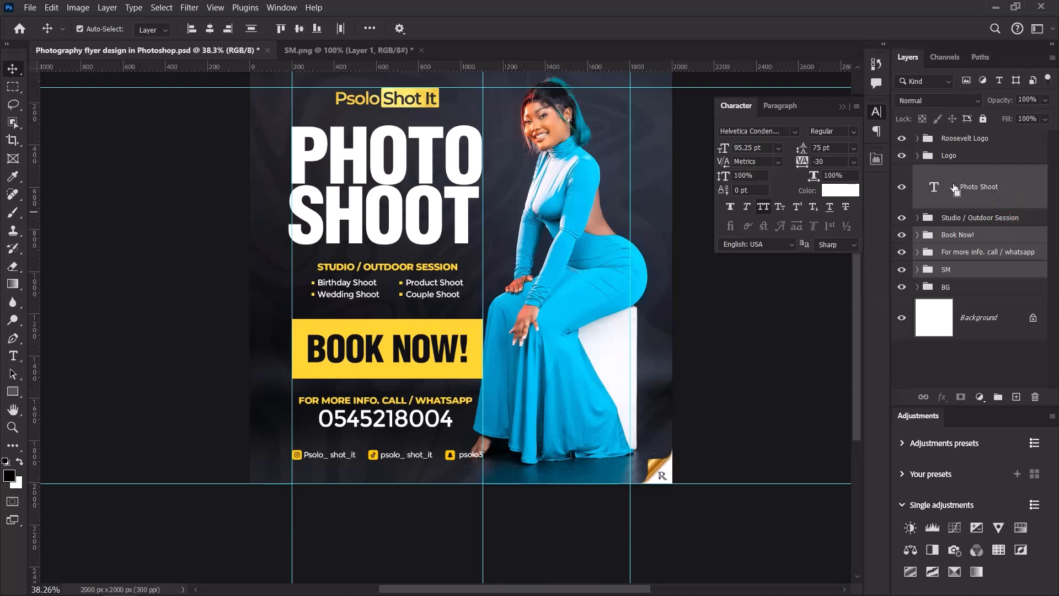
ctrl+click(1003, 204)
ctrl+click(999, 218)
ctrl+click(1003, 201)
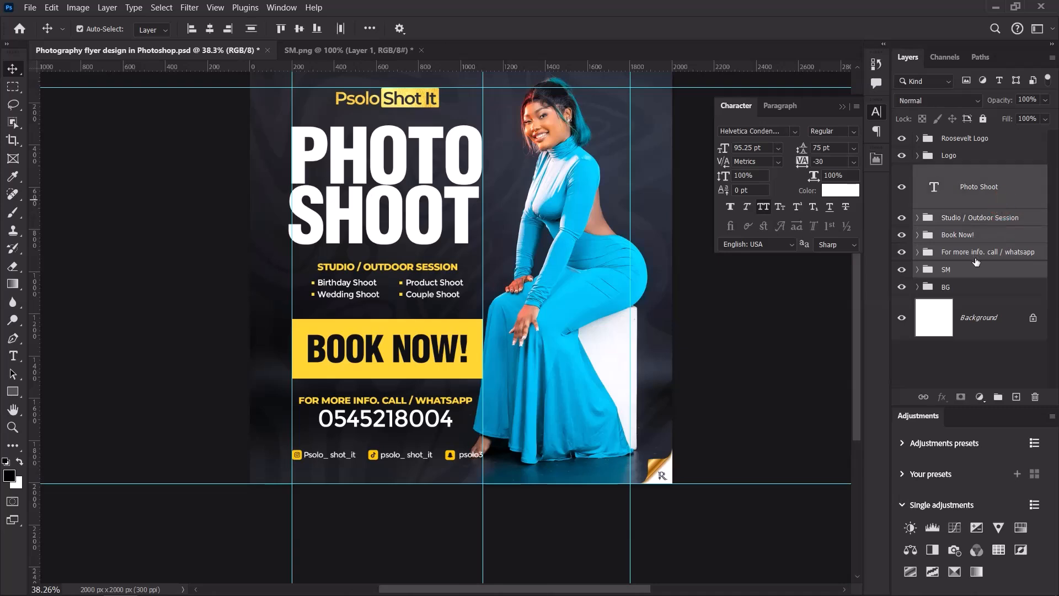
key(ctrl+g)
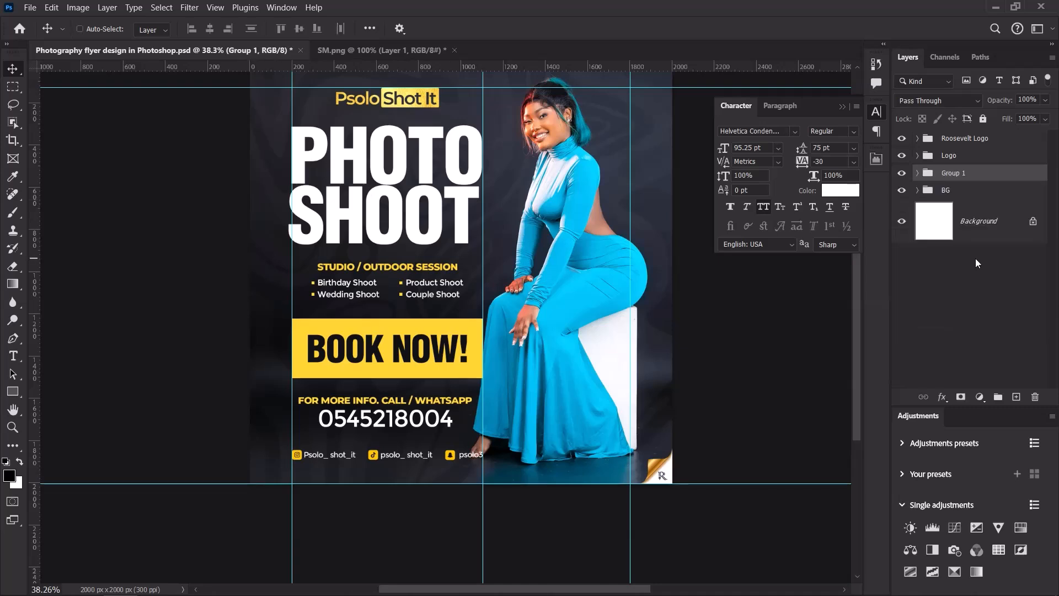
double_click(949, 174)
key(BackSpace)
key(Return)
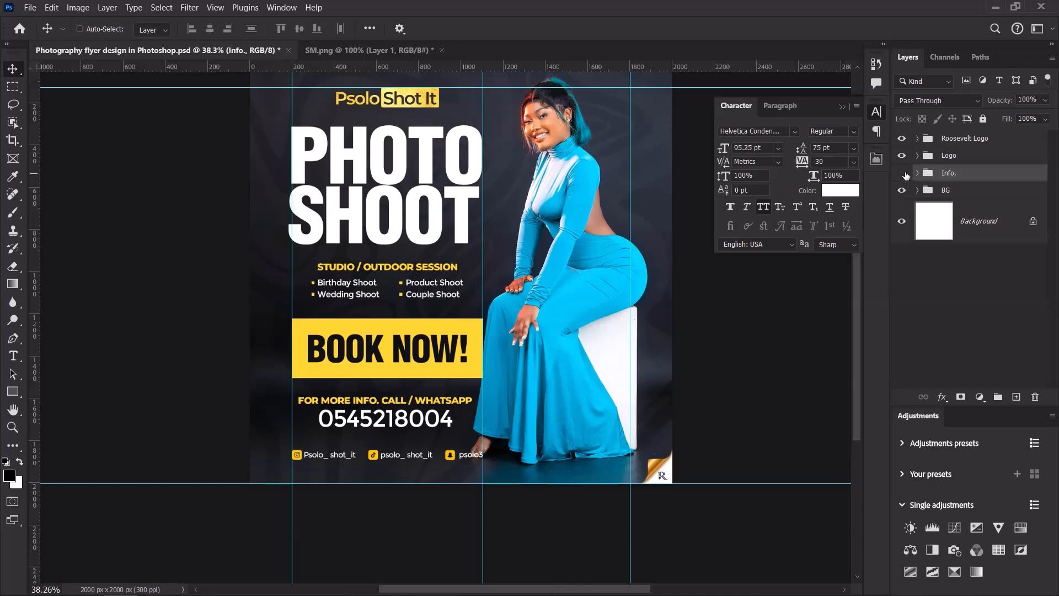
Hide and reshow the Info. group to preview the background, with the whole flyer fitted in the window.
click(903, 174)
key(ctrl+0)
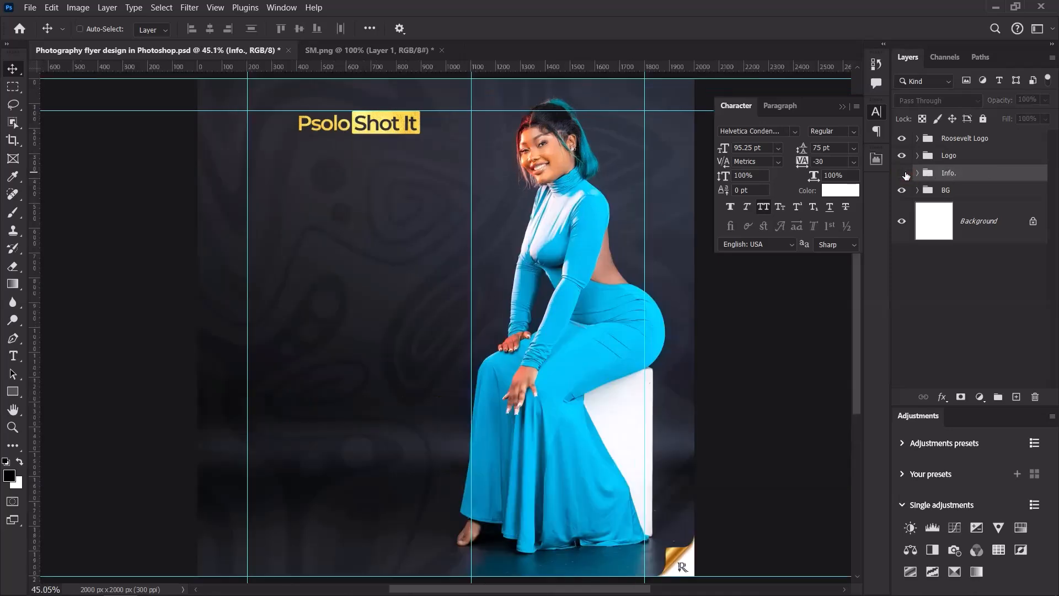
click(903, 173)
click(902, 173)
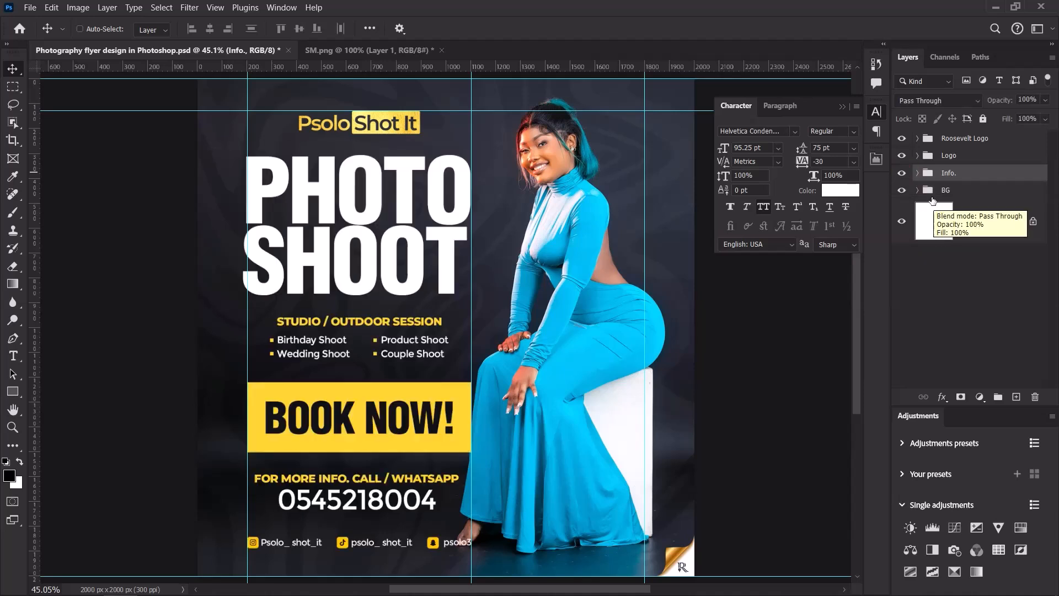
Nudge the model photo in the BG group slightly right, then hide the guides.
click(918, 190)
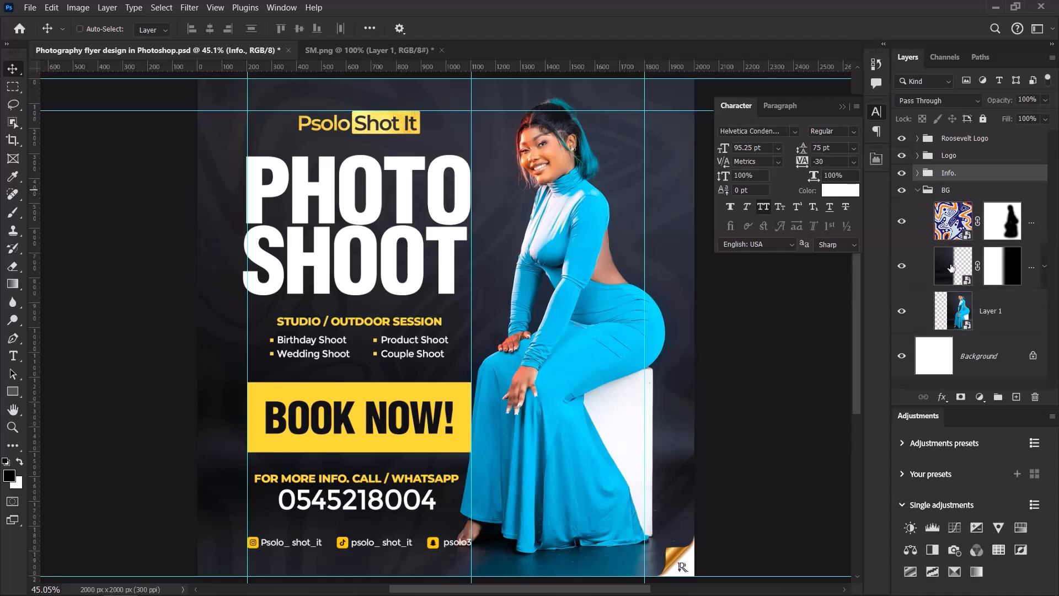
click(936, 308)
key(shift+Right)
key(shift+Right)
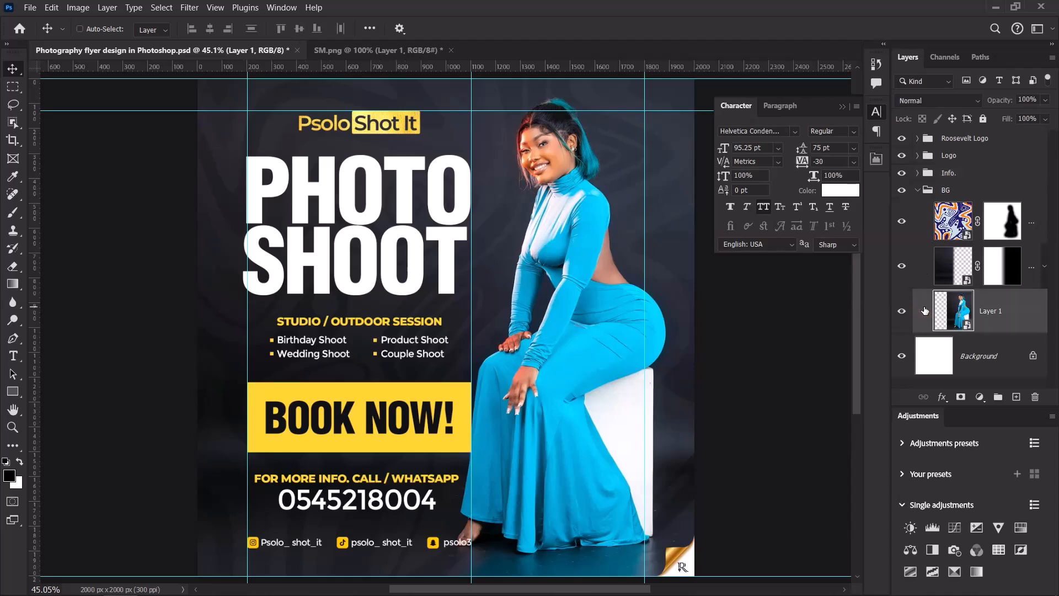
key(shift+Right)
key(shift+Right)
key(shift+Right)
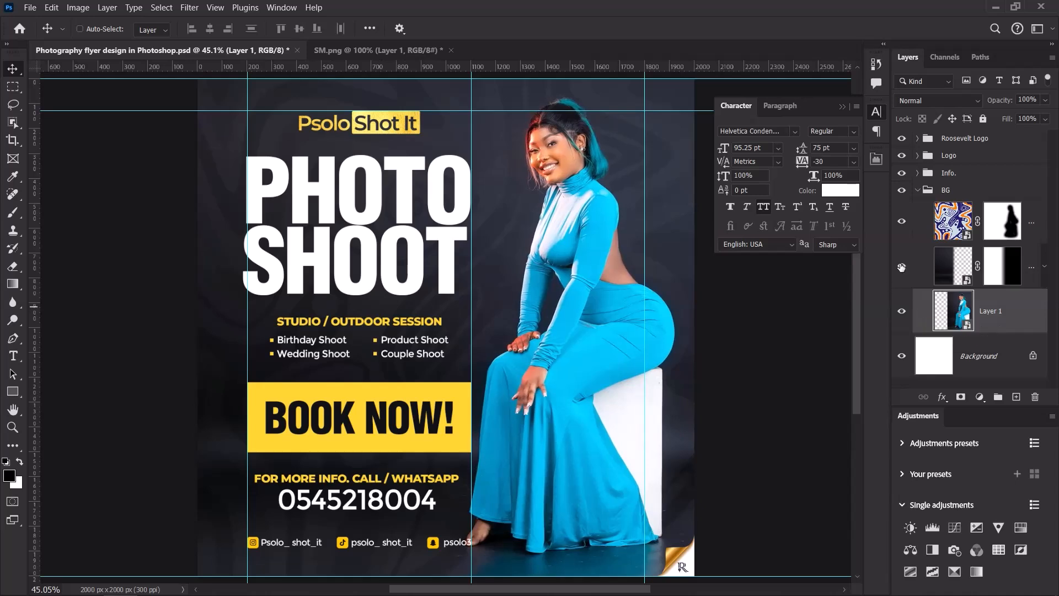
click(918, 190)
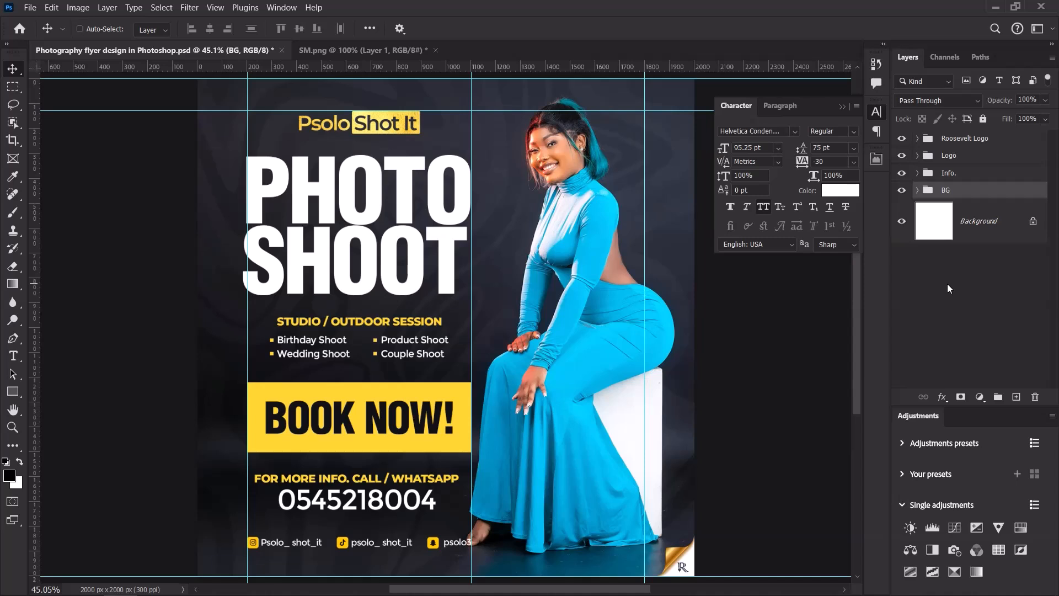
key(ctrl+semicolon)
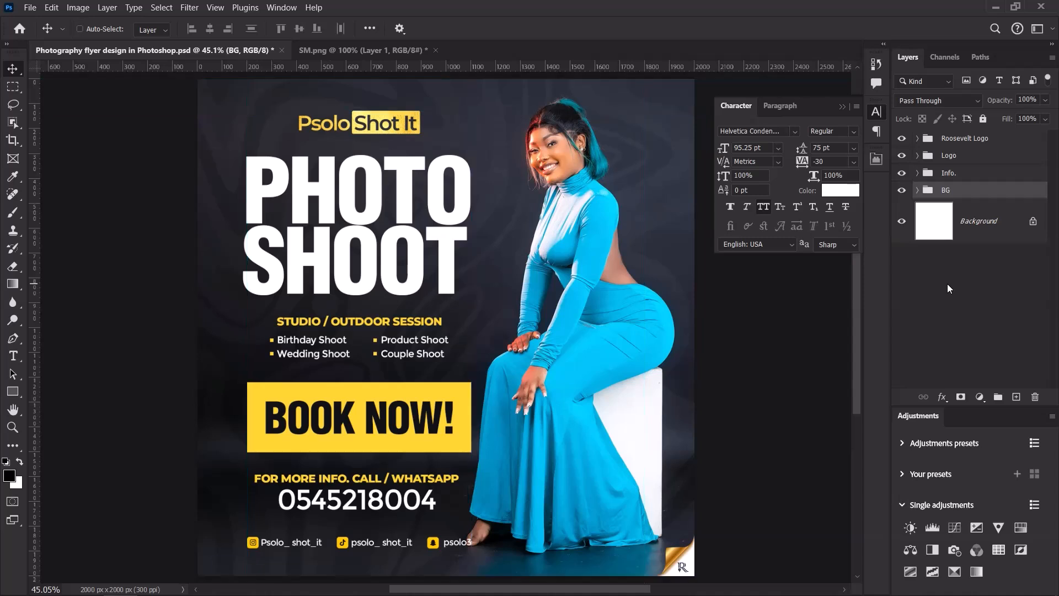